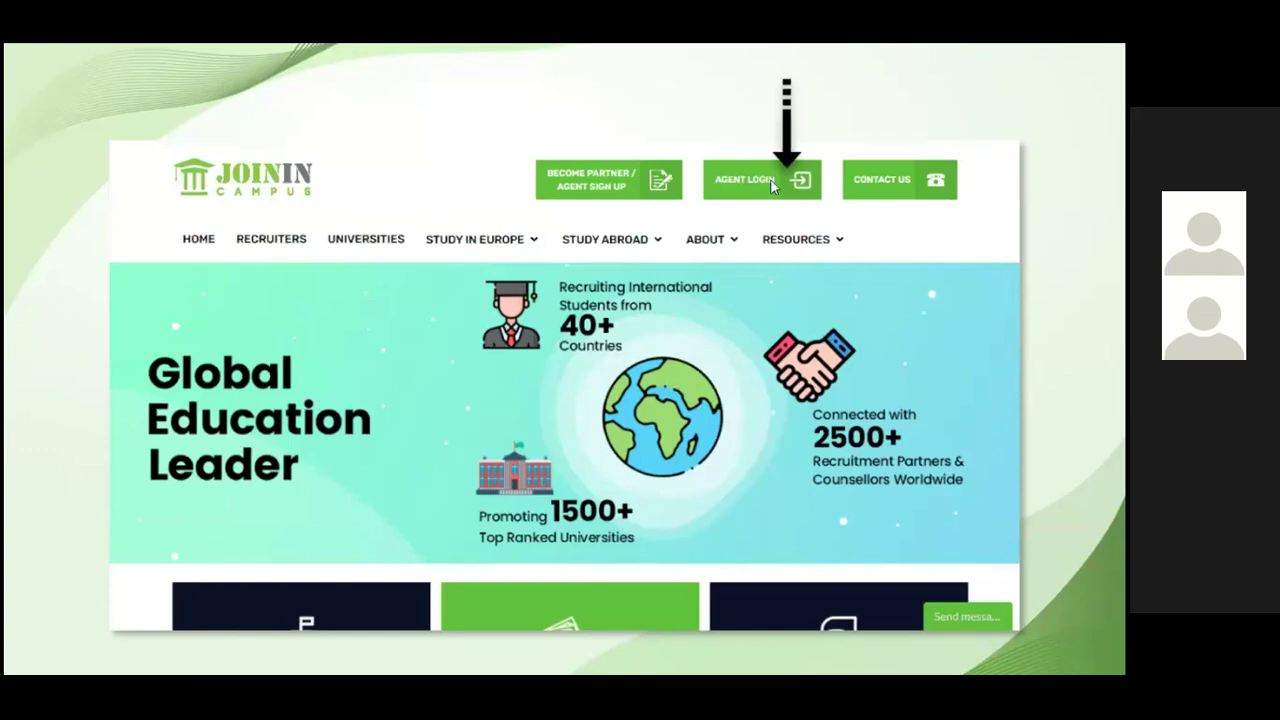
- Advance the slideshow past the homepage and login slides to the HOME features slide
{"action": "left_click", "coordinate": [770, 179]}
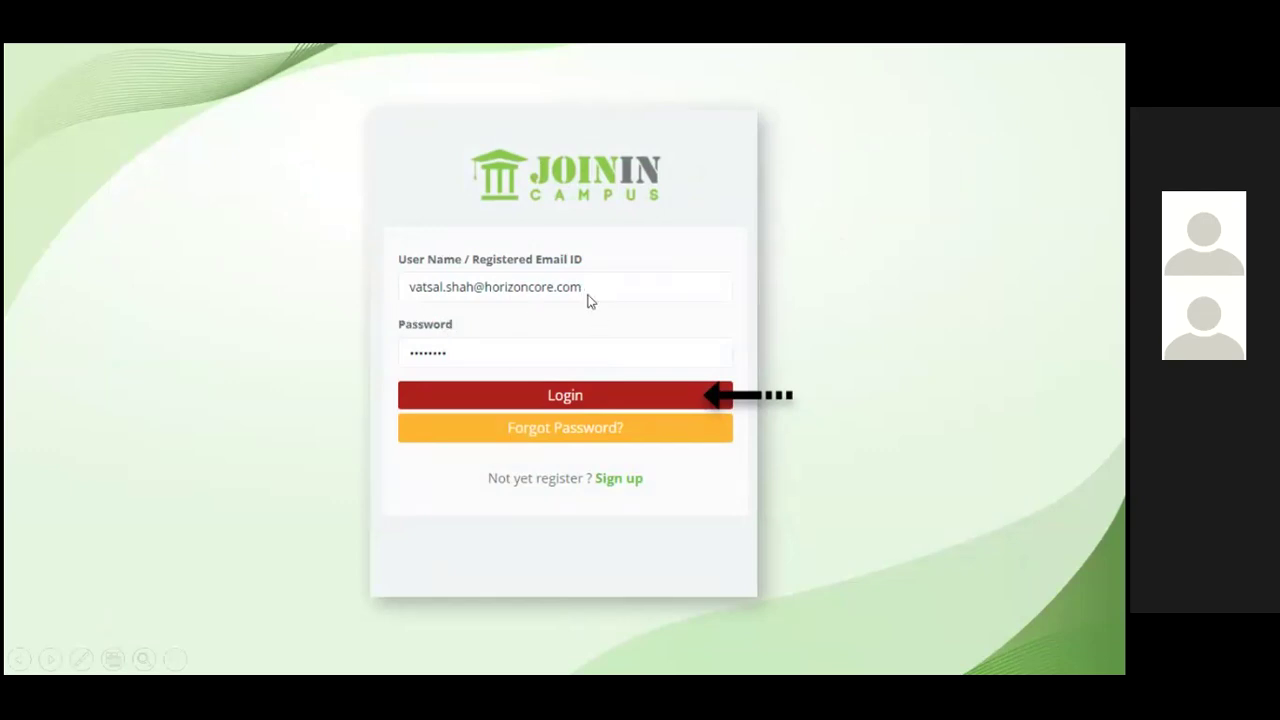
{"action": "left_click", "coordinate": [480, 371]}
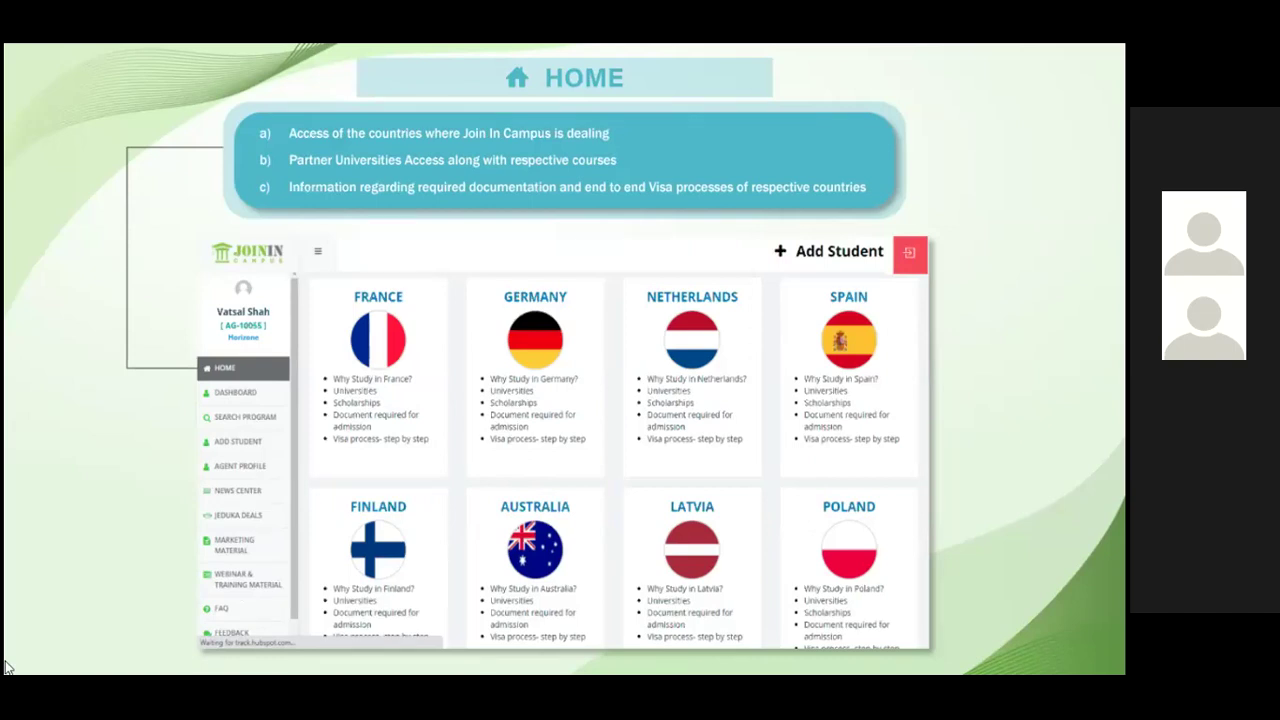
- Advance from HOME to the DASHBOARD slide on application management and real-time status
{"action": "key", "text": "Right"}
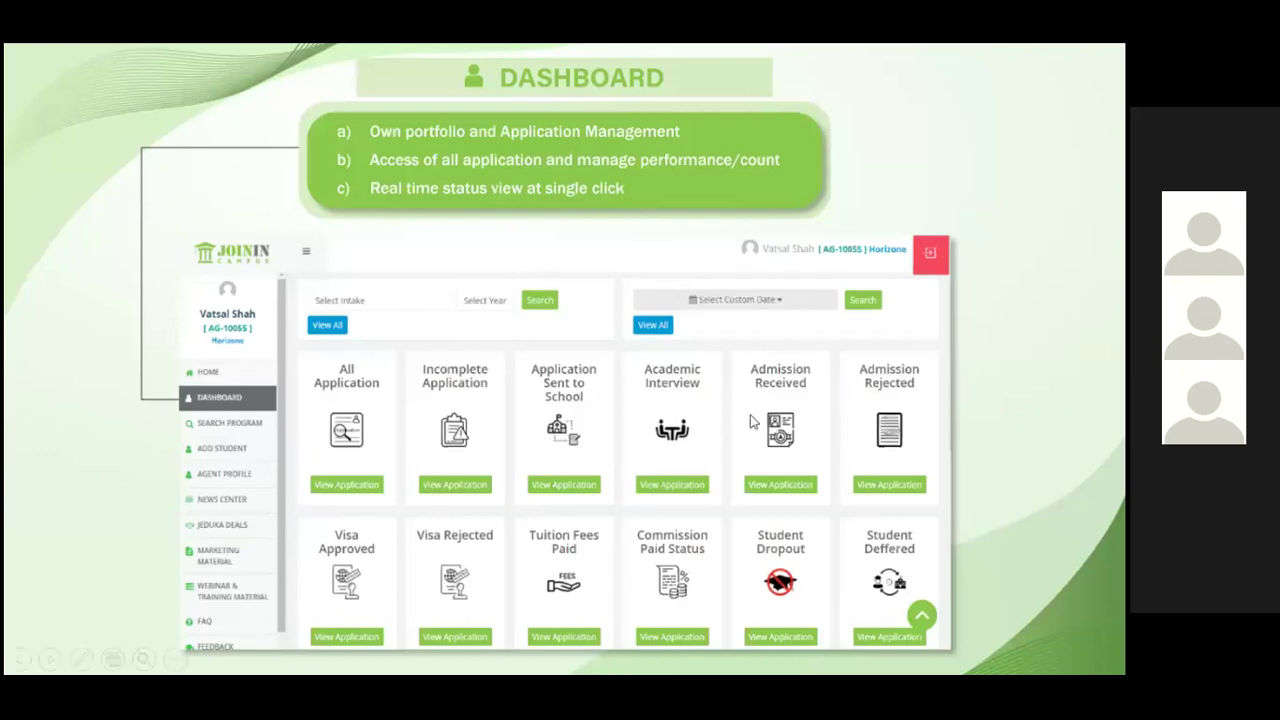
- Advance from Dashboard to the Live chat slide about quick support access
{"action": "left_click", "coordinate": [895, 458]}
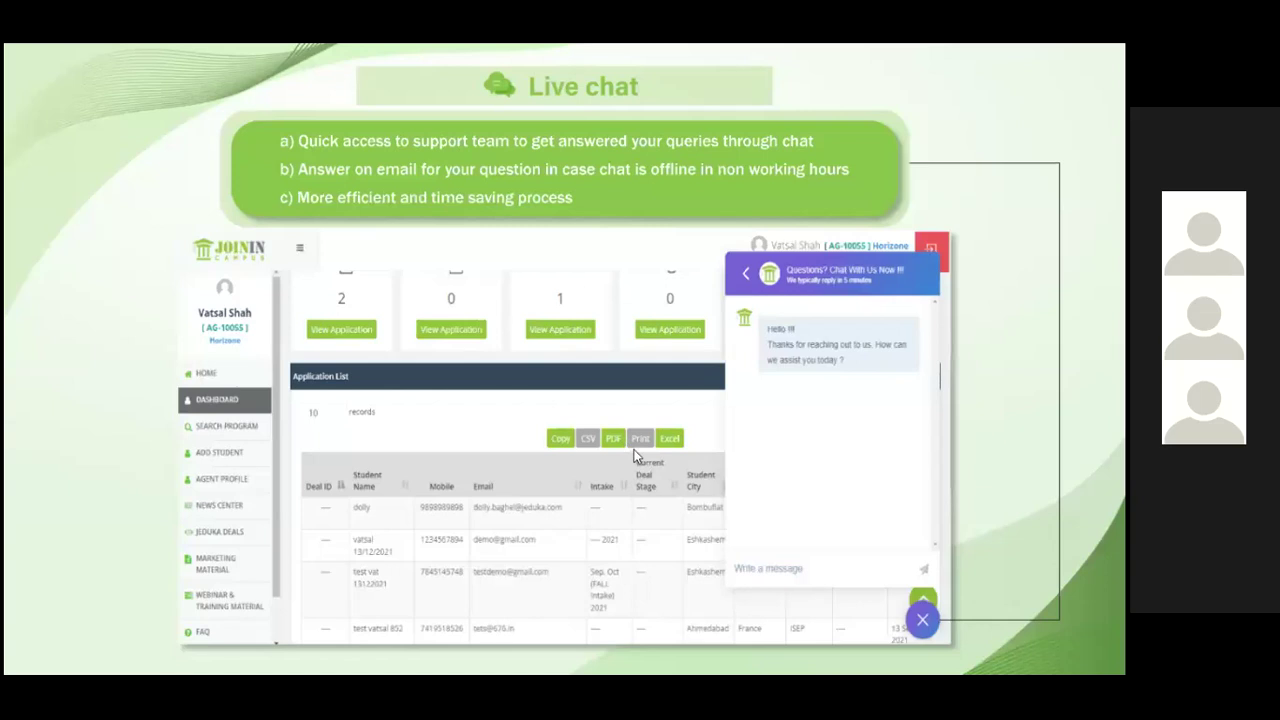
- Advance from Live chat to the SEARCH PROGRAM slide on multi-country college and course search
{"action": "left_click", "coordinate": [633, 456]}
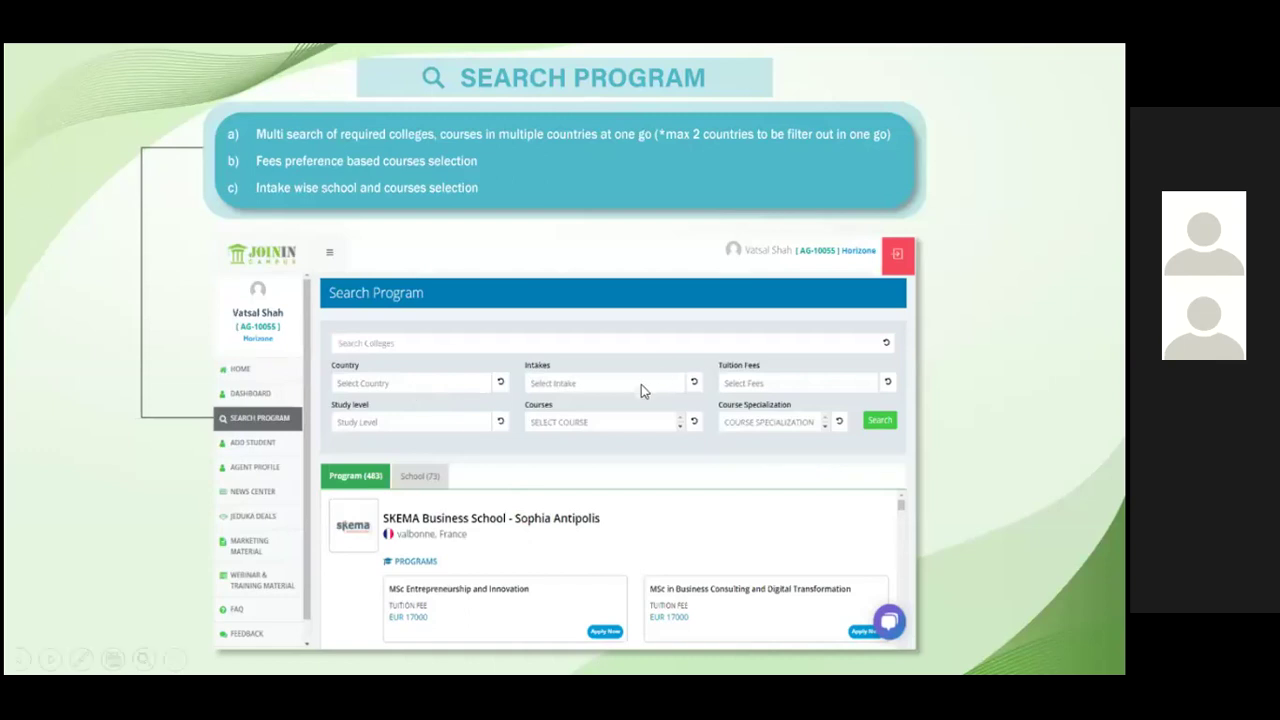
{"action": "left_click", "coordinate": [673, 392]}
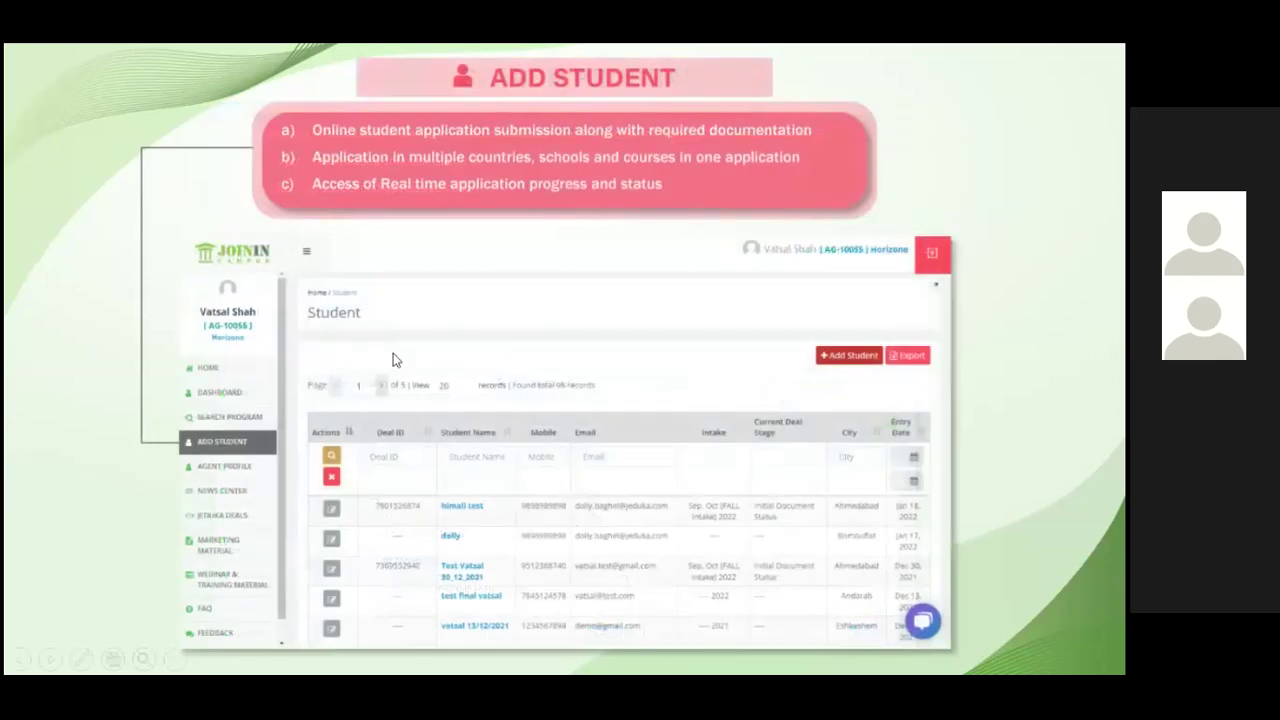
{"action": "key", "text": "Left"}
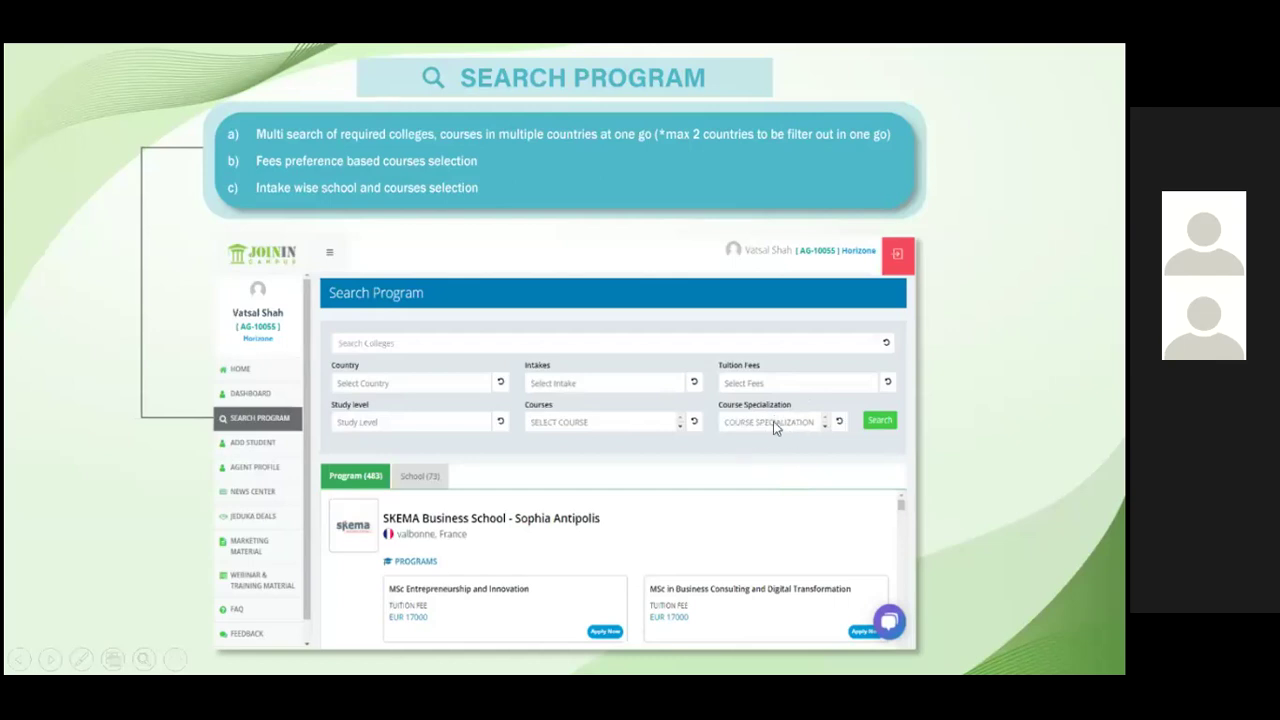
- Go forward to Agent Profile, then step back to the ADD STUDENT slide
{"action": "left_click", "coordinate": [905, 432]}
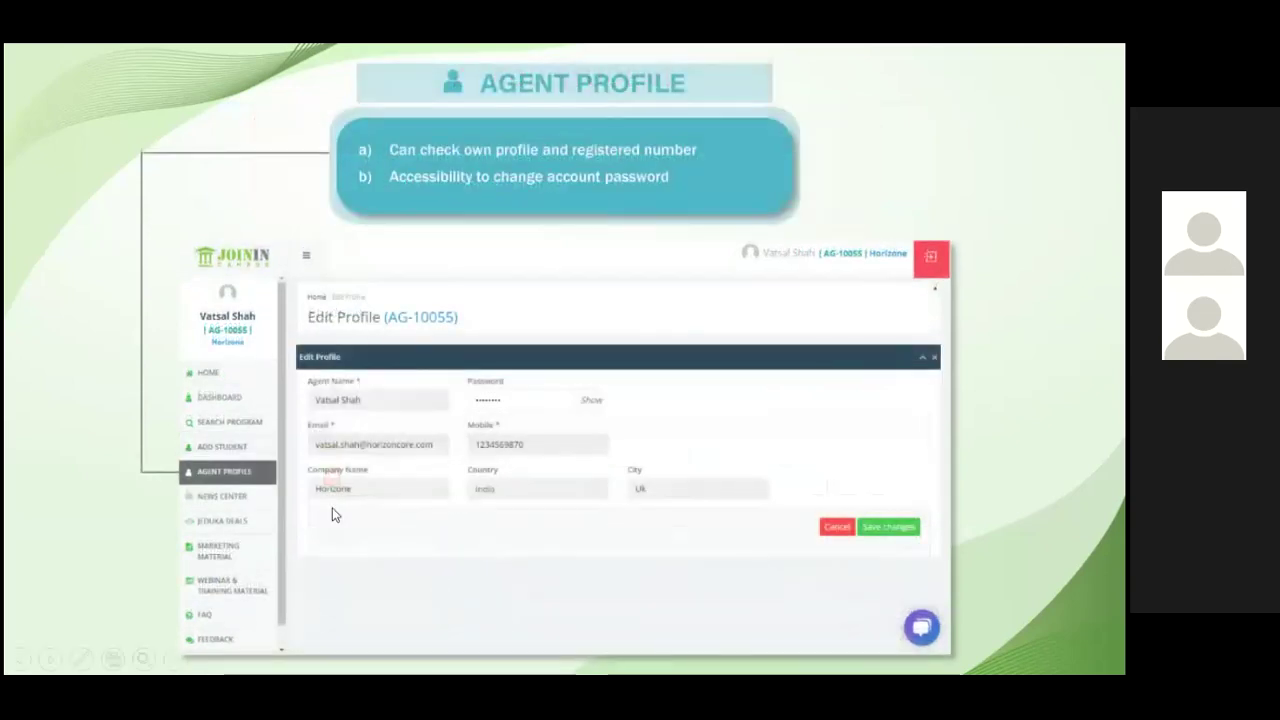
{"action": "key", "text": "Left"}
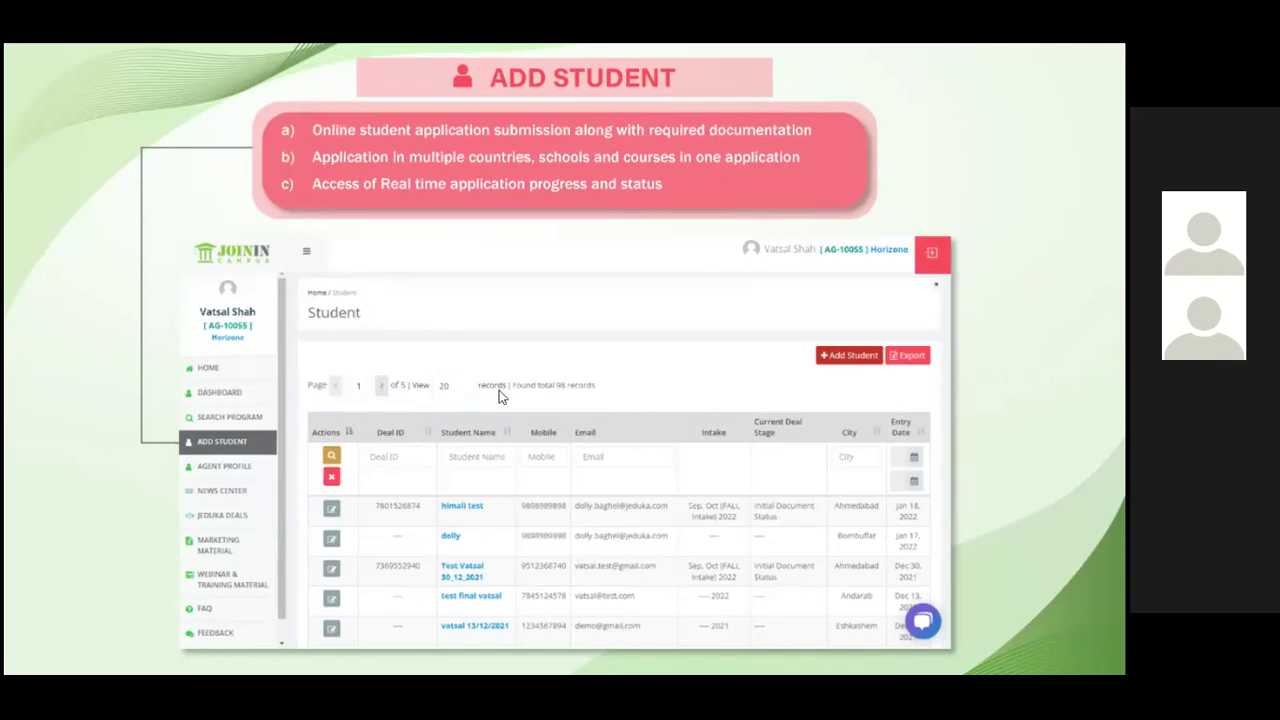
- End the slideshow and open an empty Add Student form from the 98-record Student list
{"action": "key", "text": "Escape"}
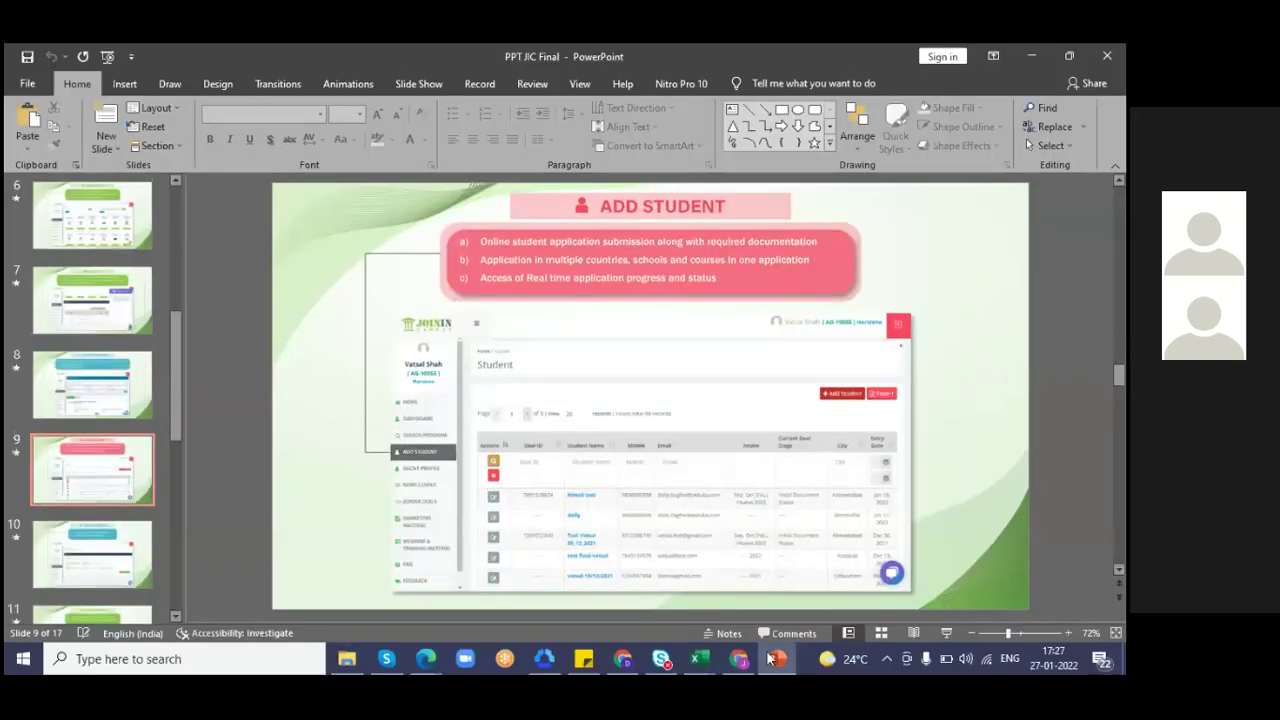
{"action": "left_click", "coordinate": [624, 657]}
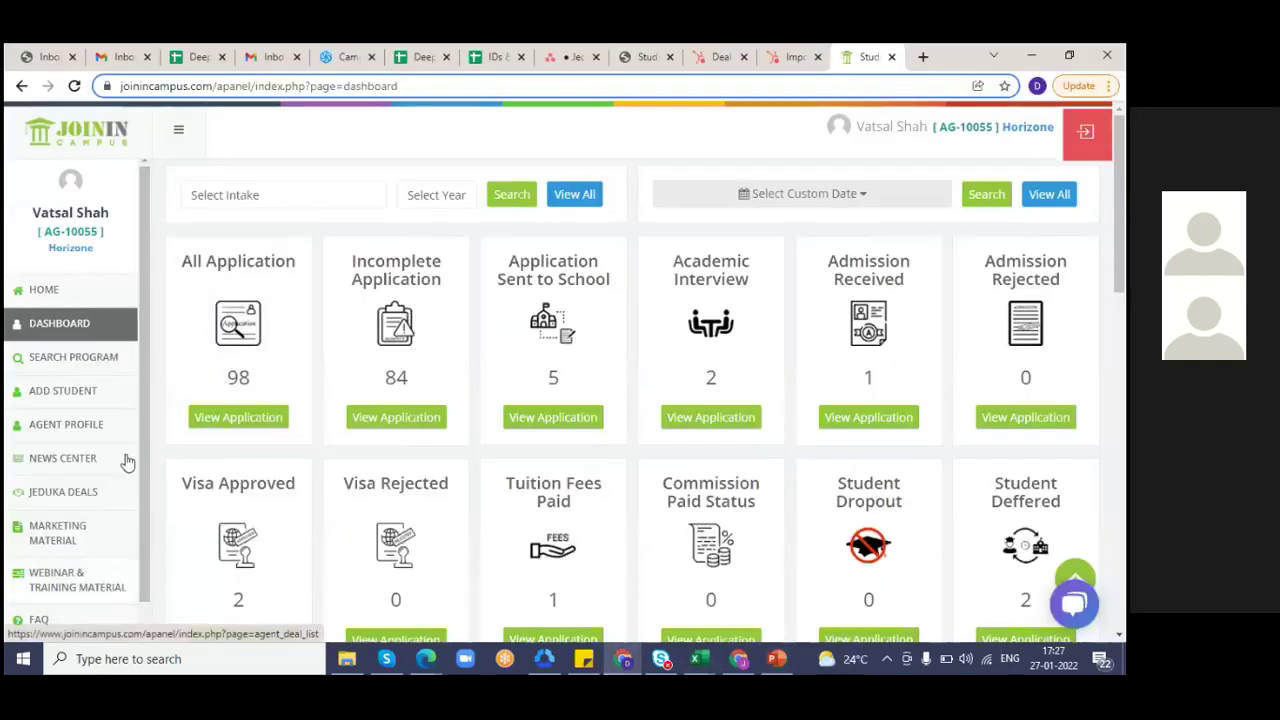
{"action": "left_click", "coordinate": [75, 395]}
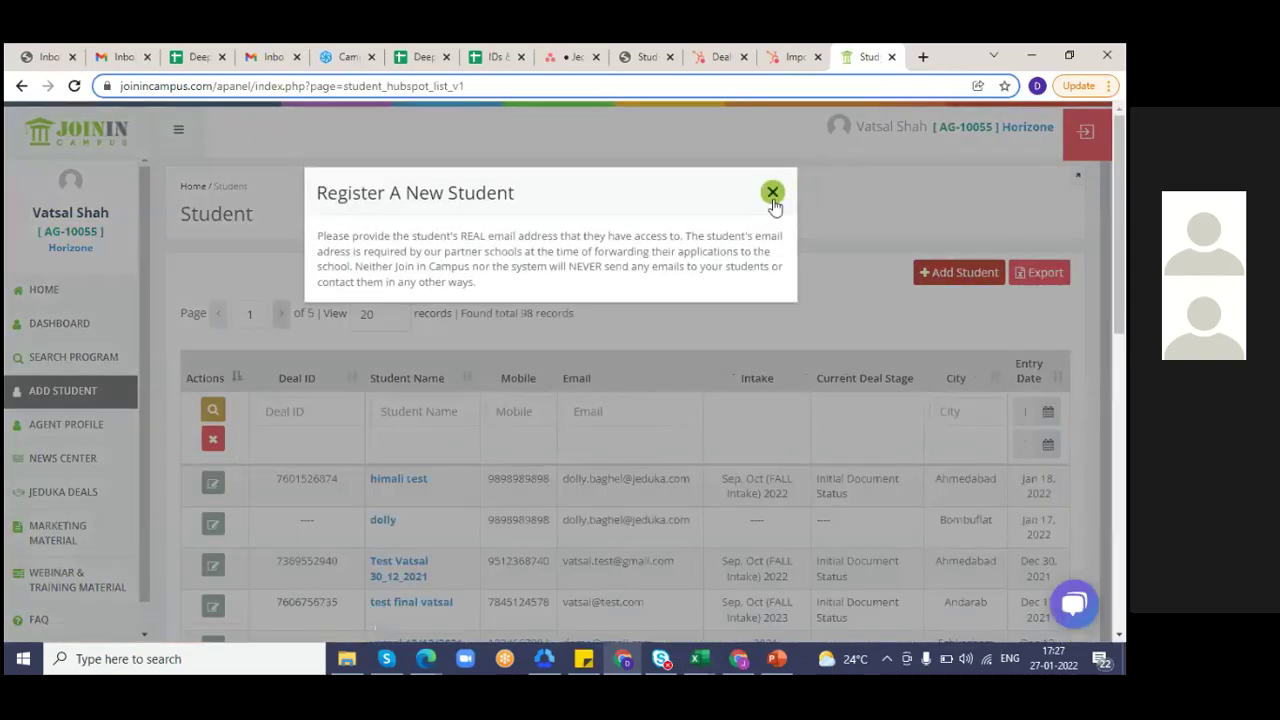
{"action": "left_click", "coordinate": [772, 193]}
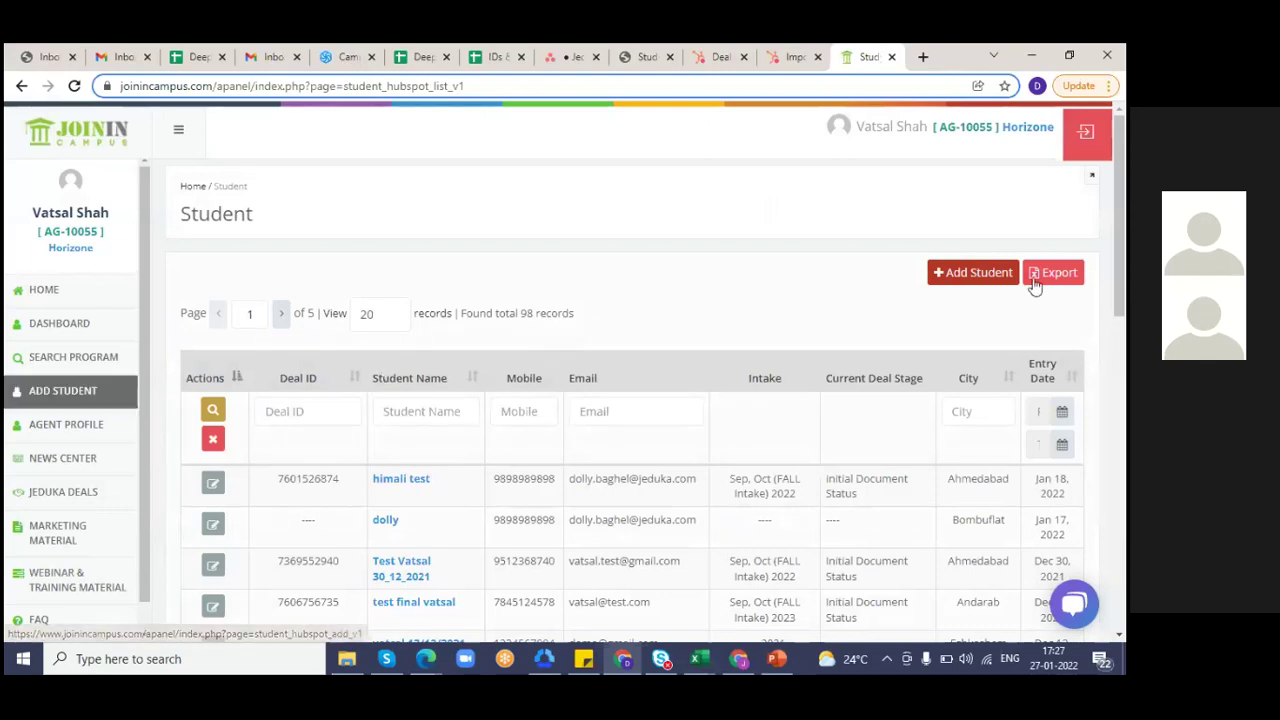
{"action": "left_click", "coordinate": [975, 279]}
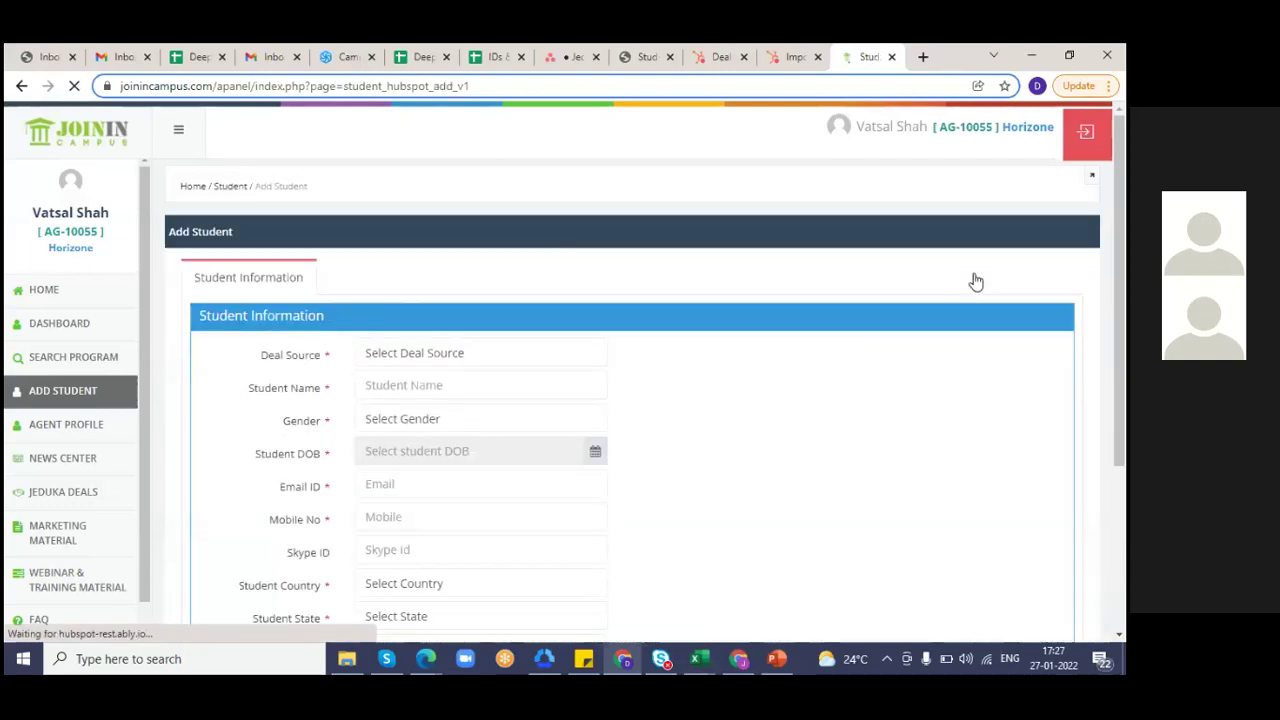
- Set Deal Source to Self, enter the student's name, Female gender and birth date 04-Jan-2022
{"action": "left_click", "coordinate": [422, 360]}
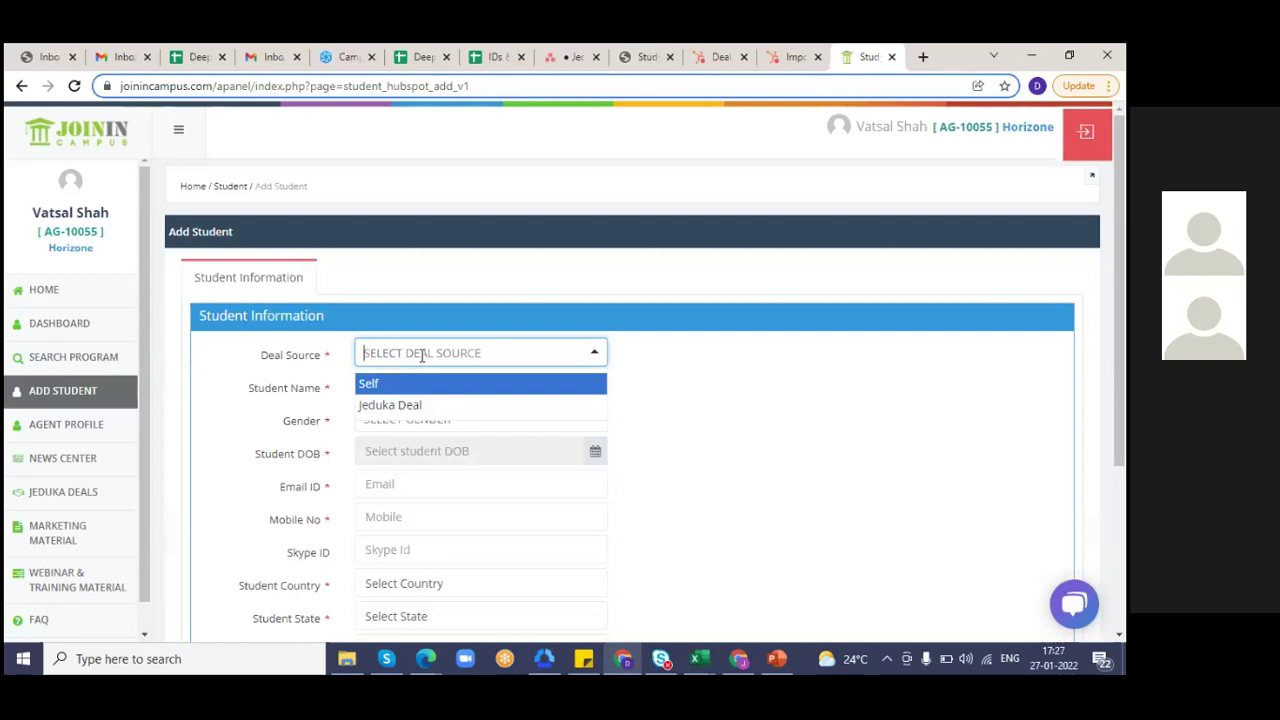
{"action": "key", "text": "Down"}
{"action": "left_click", "coordinate": [712, 372]}
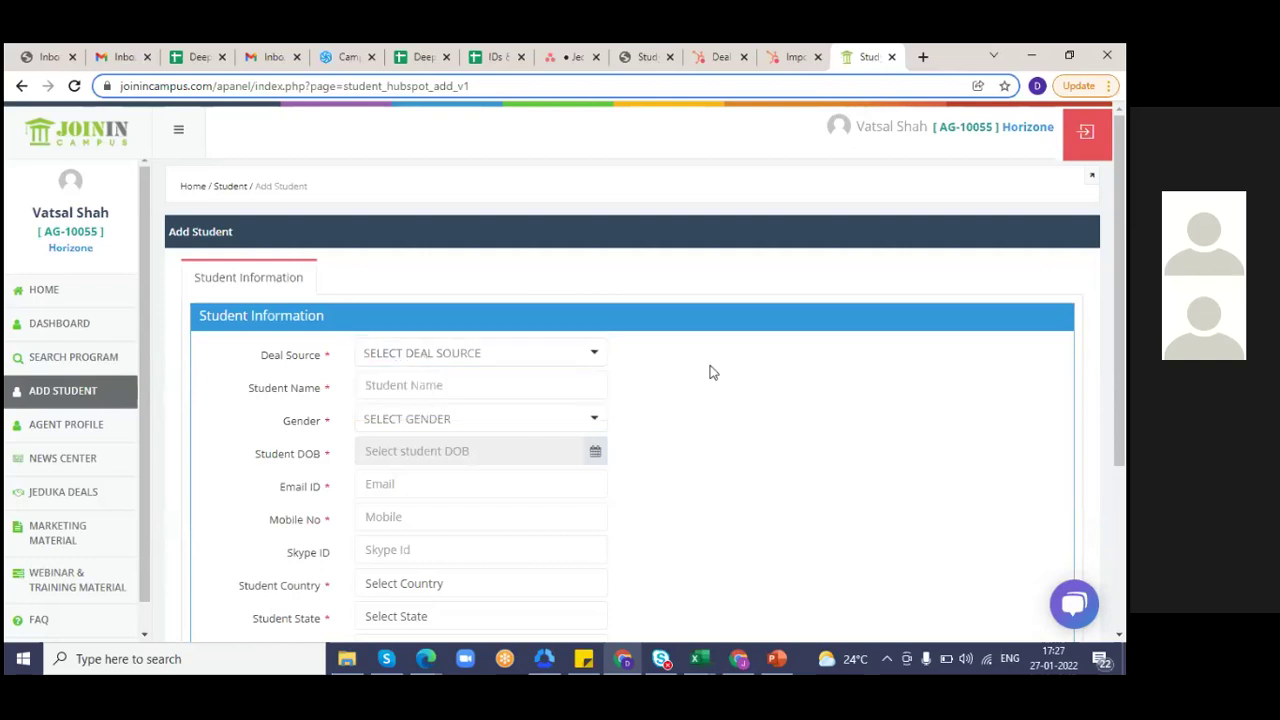
{"action": "left_click", "coordinate": [483, 355]}
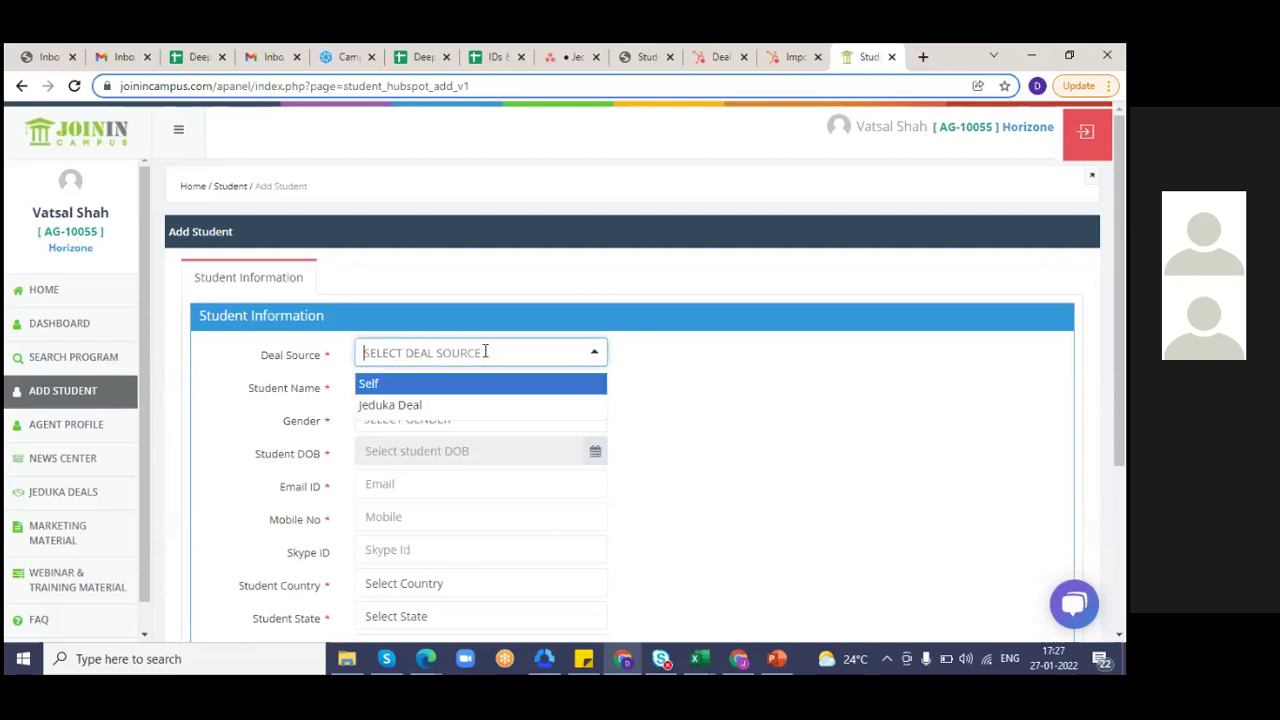
{"action": "left_click", "coordinate": [390, 389]}
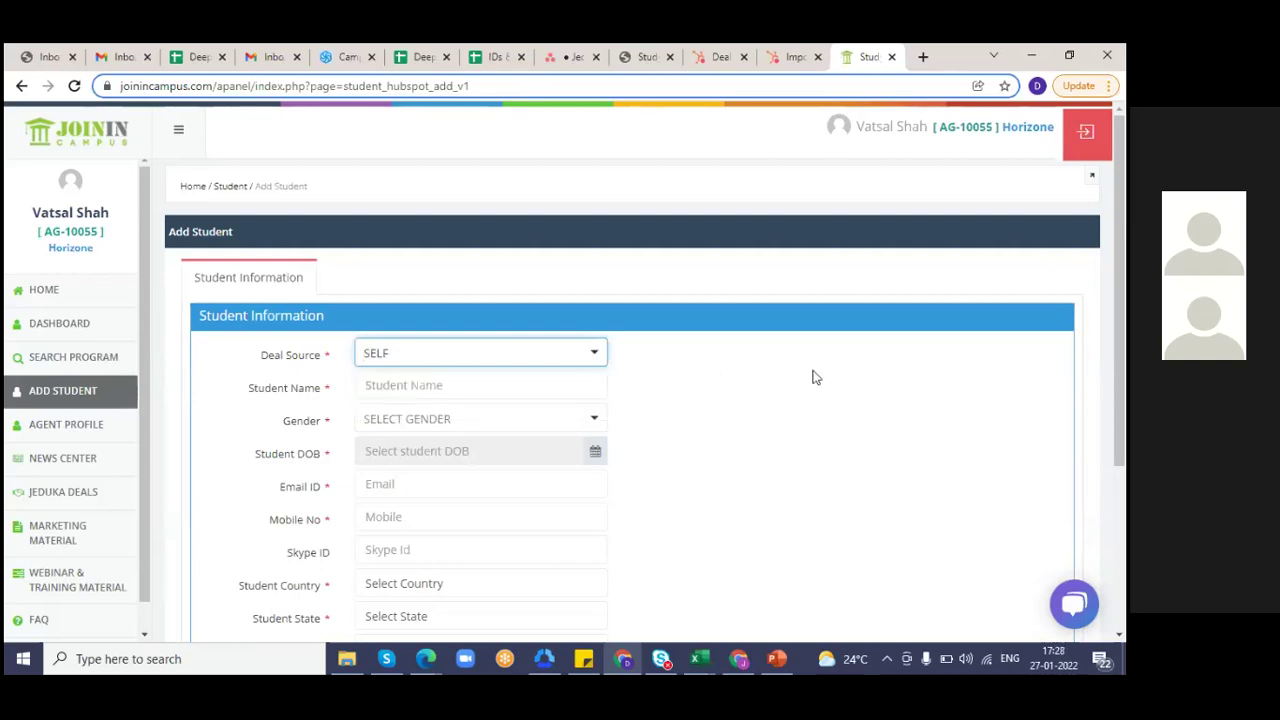
{"action": "left_click", "coordinate": [424, 389]}
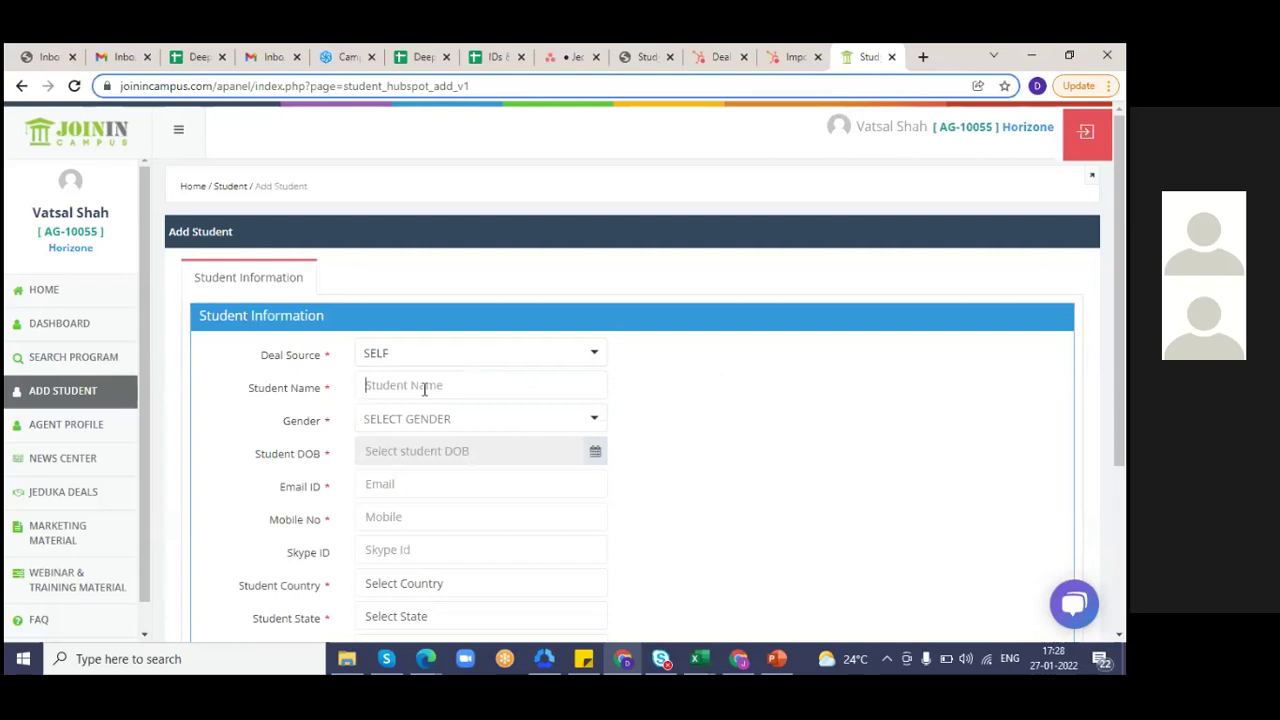
{"action": "type", "text": "Dolly B"}
{"action": "left_click", "coordinate": [423, 420]}
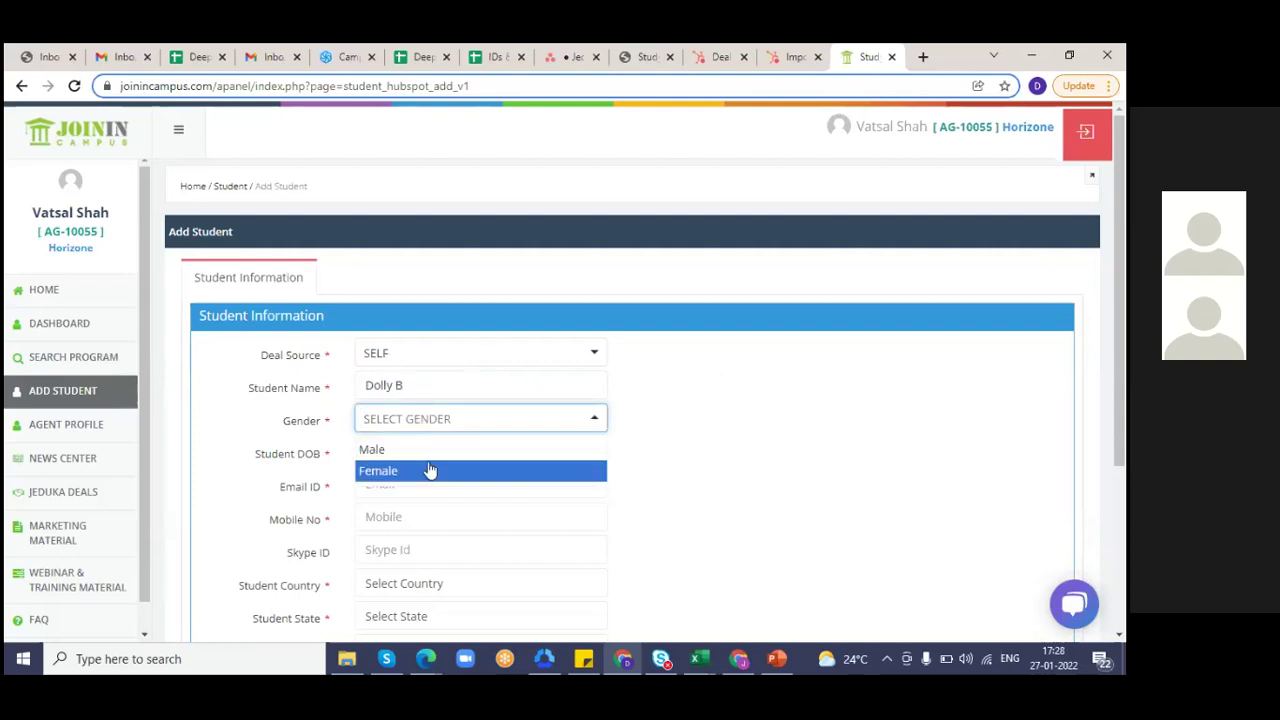
{"action": "left_click", "coordinate": [406, 472]}
{"action": "left_click", "coordinate": [597, 455]}
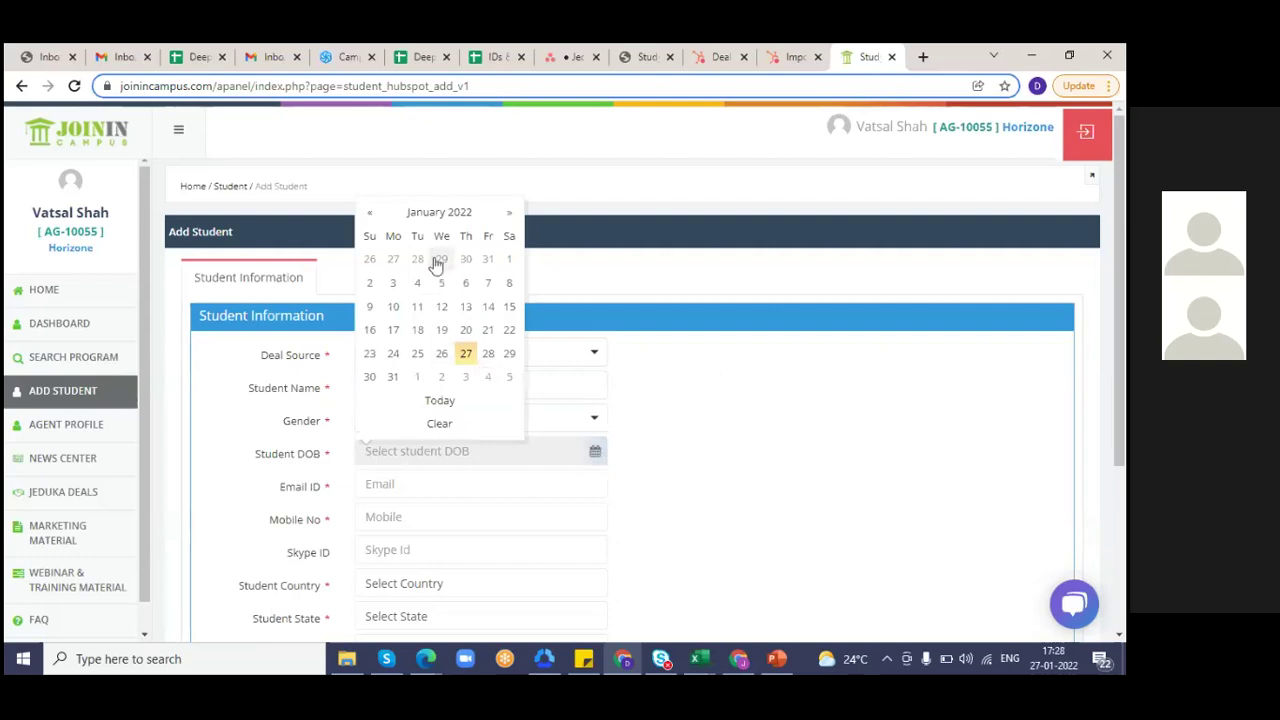
{"action": "left_click", "coordinate": [415, 290]}
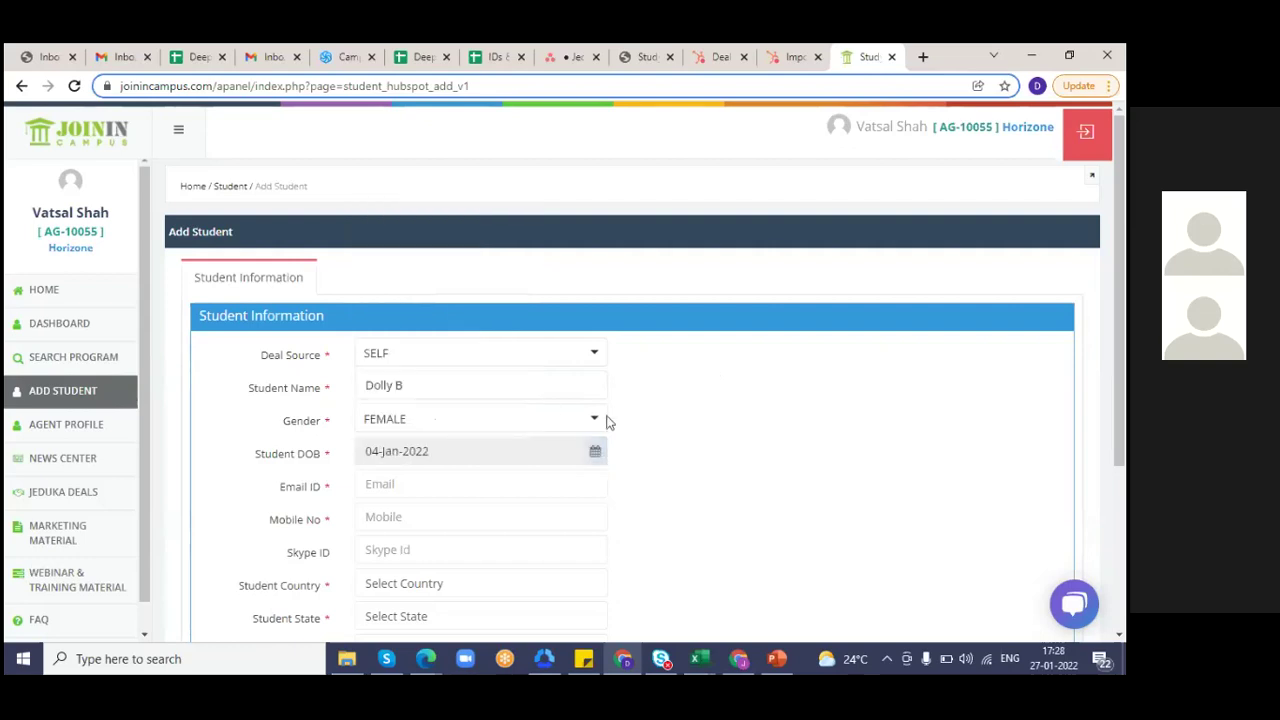
- Fill in the student's email address, mobile number and a '-' Skype ID
{"action": "left_click", "coordinate": [443, 481]}
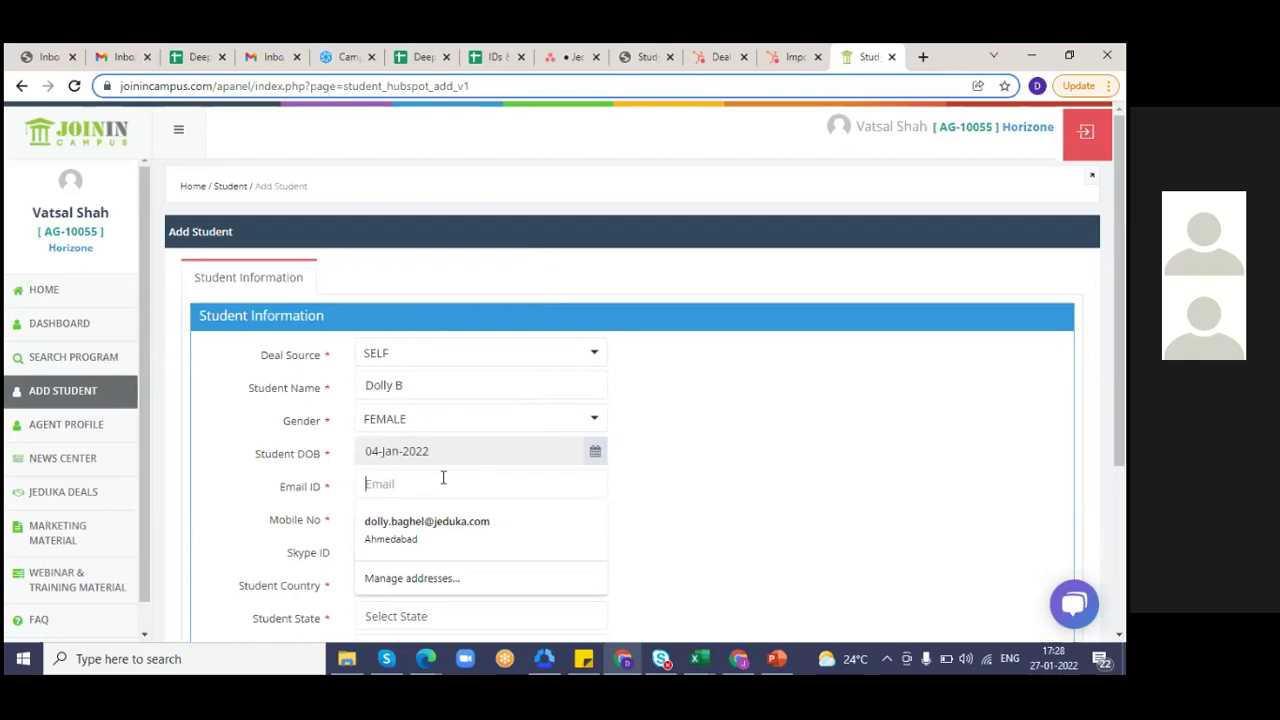
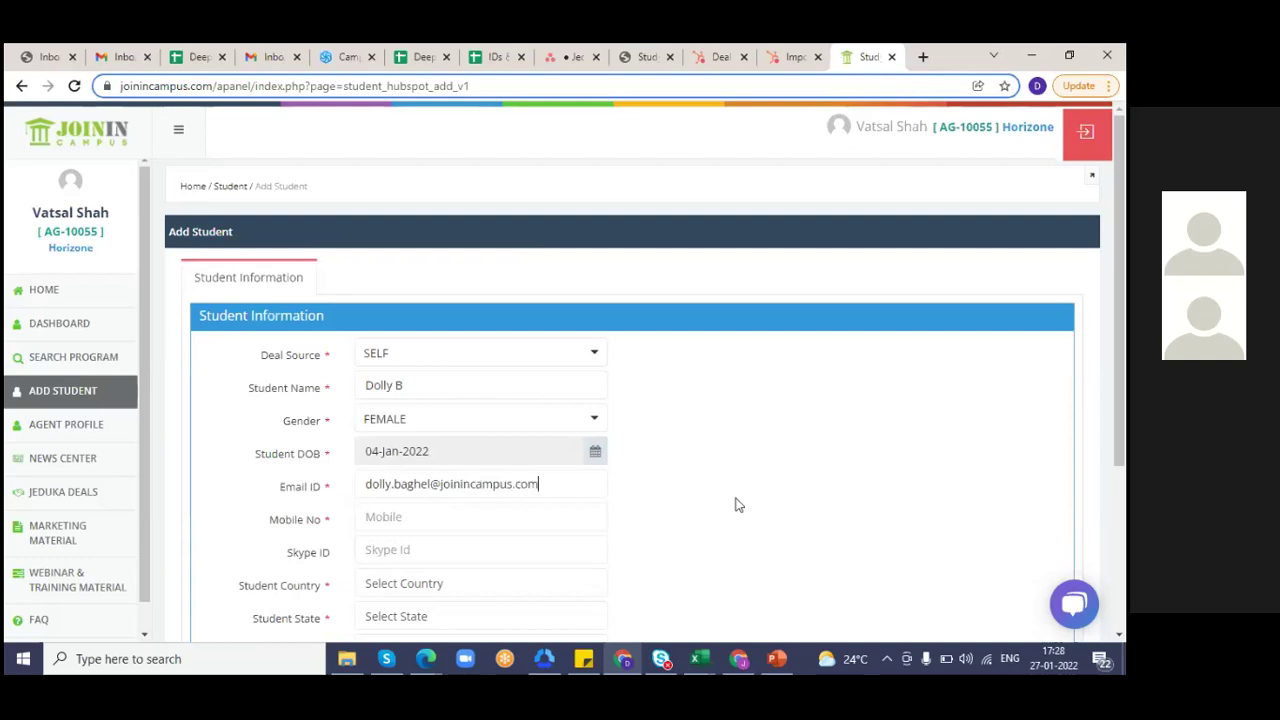
{"action": "left_click", "coordinate": [385, 517]}
{"action": "type", "text": "9898989898"}
{"action": "left_click", "coordinate": [380, 549]}
{"action": "type", "text": "-"}
- Set the student's location to India, Gujarat, Ahmedabad
{"action": "left_click", "coordinate": [428, 590]}
{"action": "type", "text": "in"}
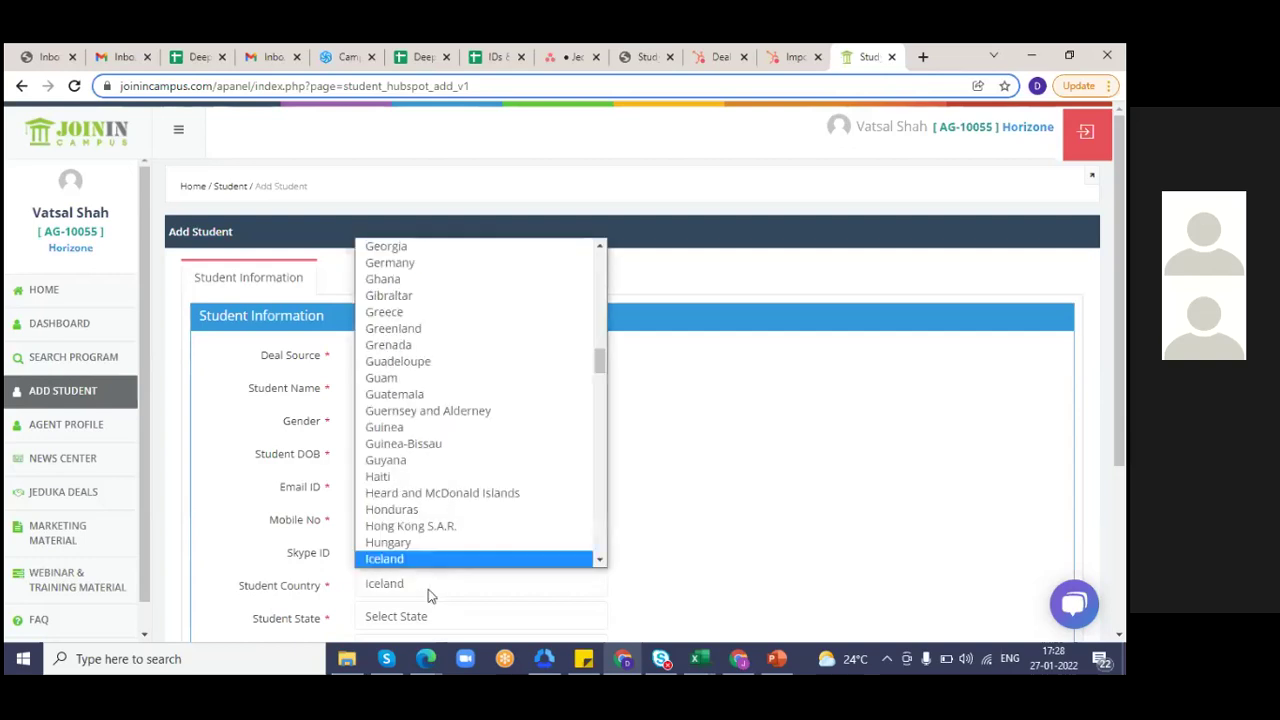
{"action": "key", "text": "Return"}
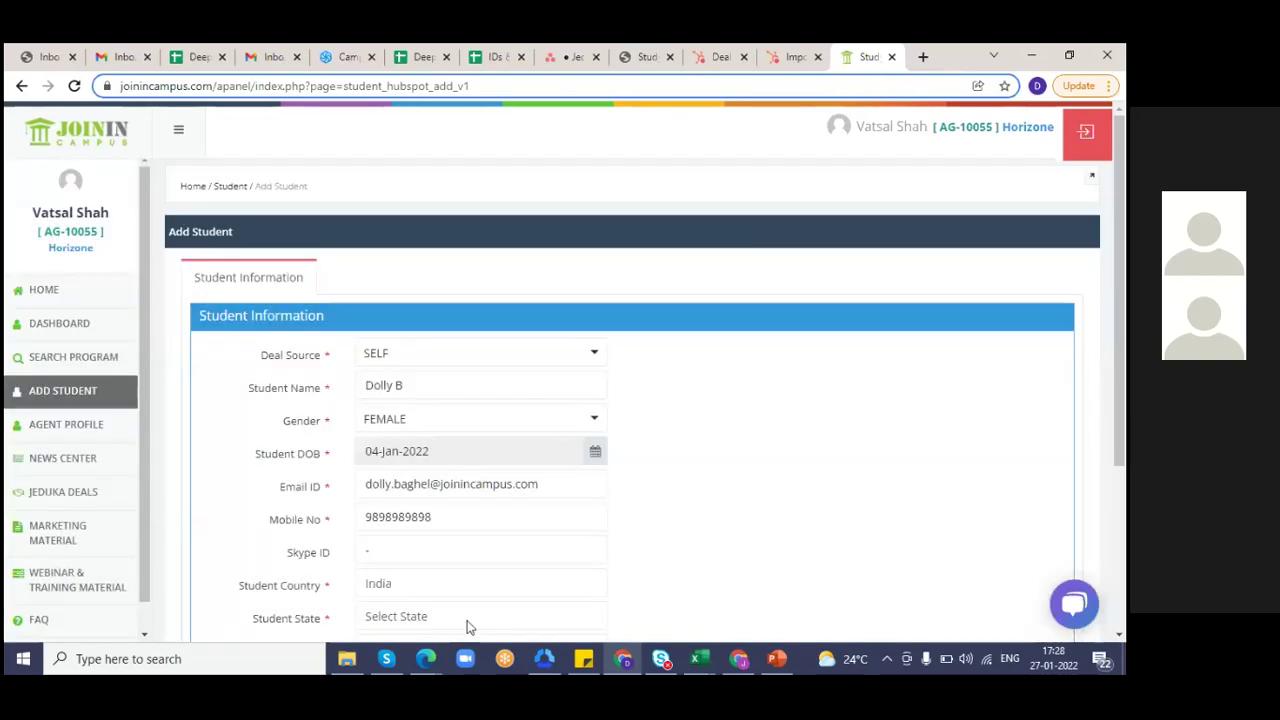
{"action": "left_click", "coordinate": [466, 620]}
{"action": "key", "text": "Down"}
{"action": "type", "text": "gu"}
{"action": "key", "text": "Return"}
{"action": "left_click_drag", "start_coordinate": [1124, 420], "coordinate": [1124, 510]}
{"action": "left_click", "coordinate": [432, 485]}
{"action": "type", "text": "ah"}
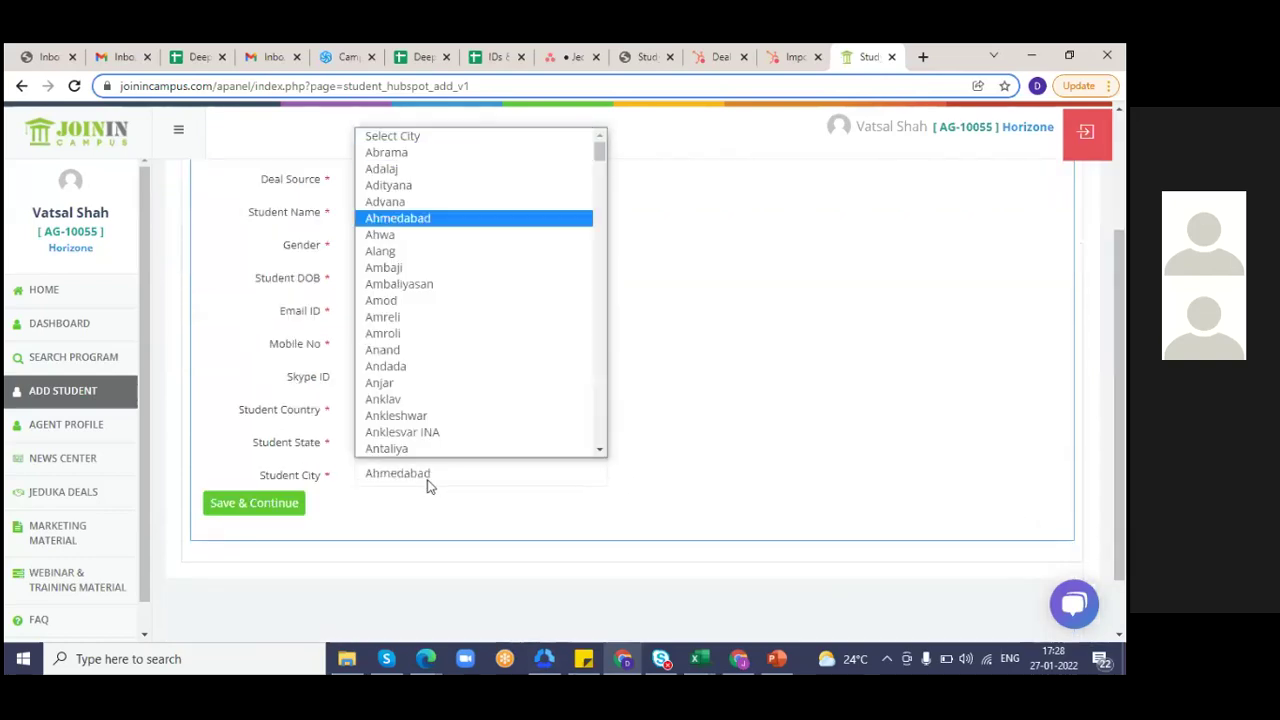
{"action": "key", "text": "Return"}
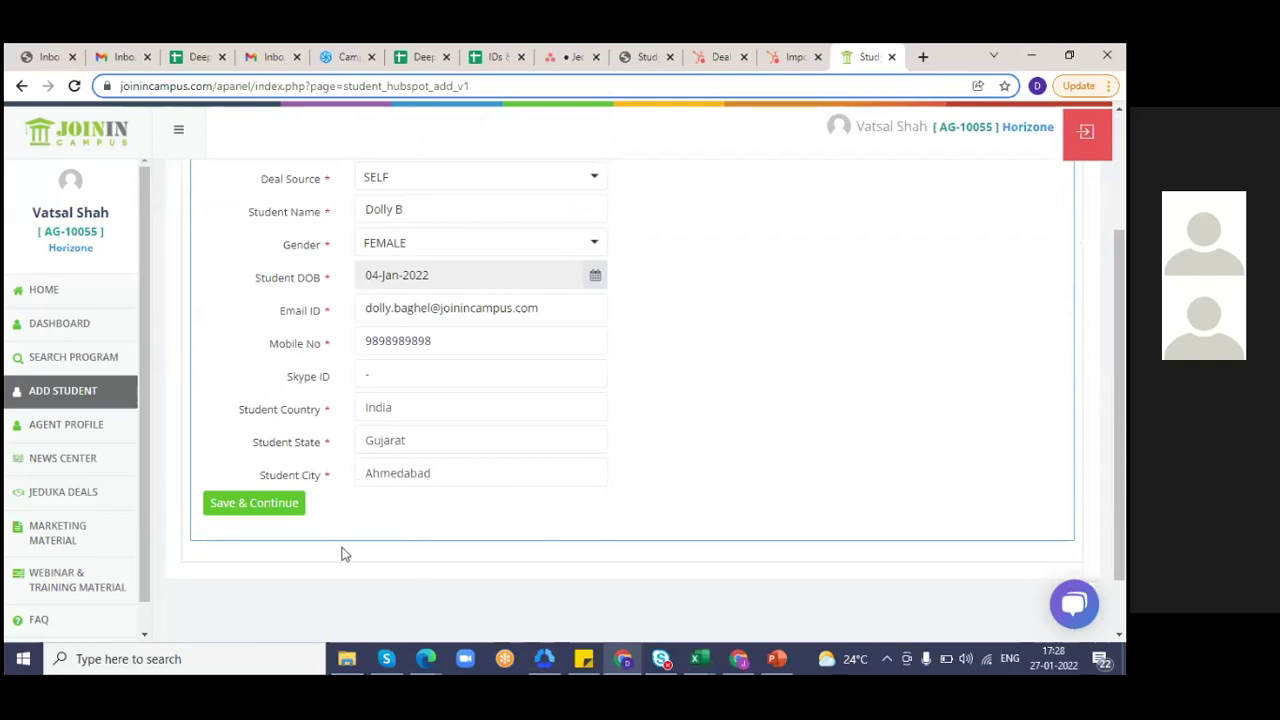
- Save the new student, then reopen the newest record from the 99-record list and re-save it
{"action": "left_click", "coordinate": [286, 508]}
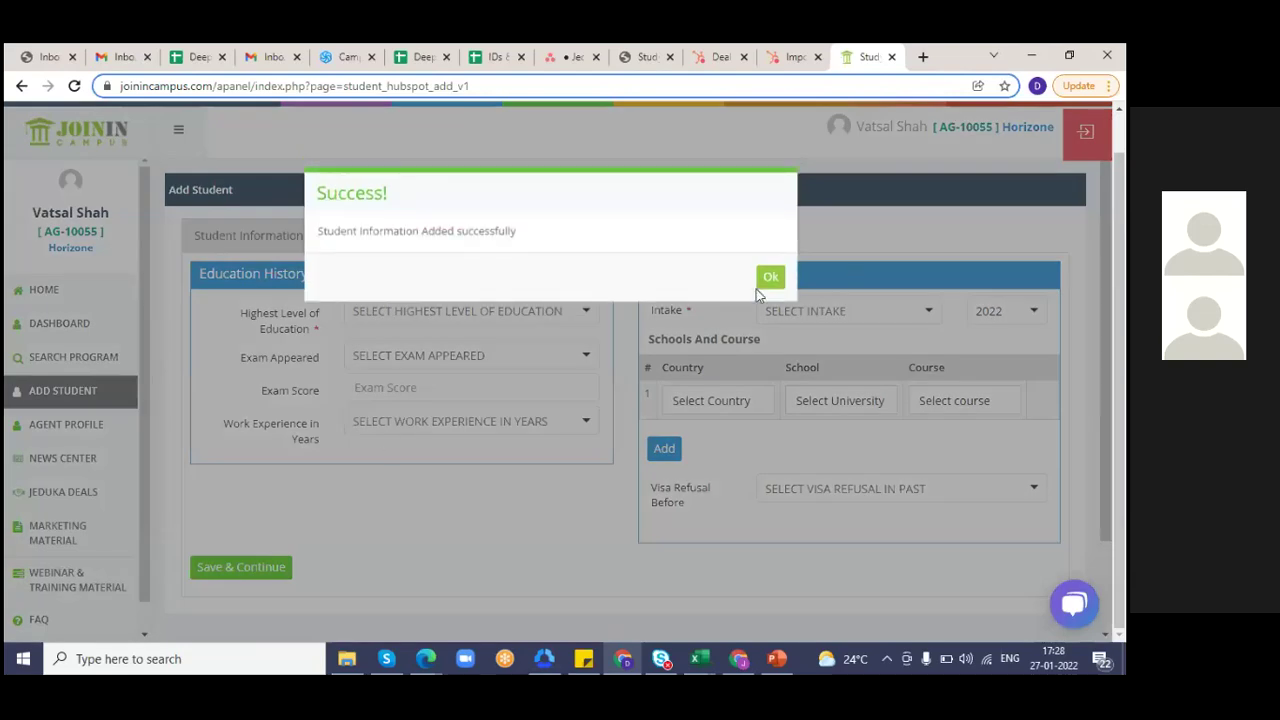
{"action": "left_click", "coordinate": [768, 277]}
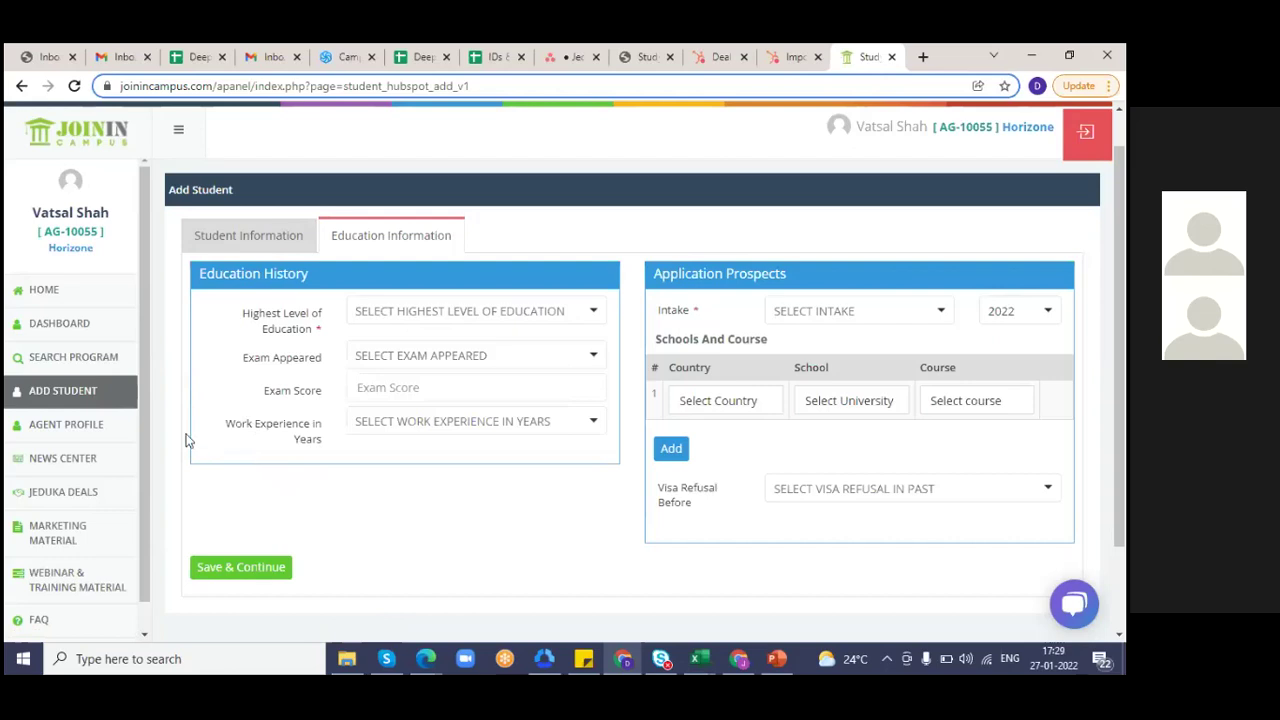
{"action": "left_click", "coordinate": [68, 395]}
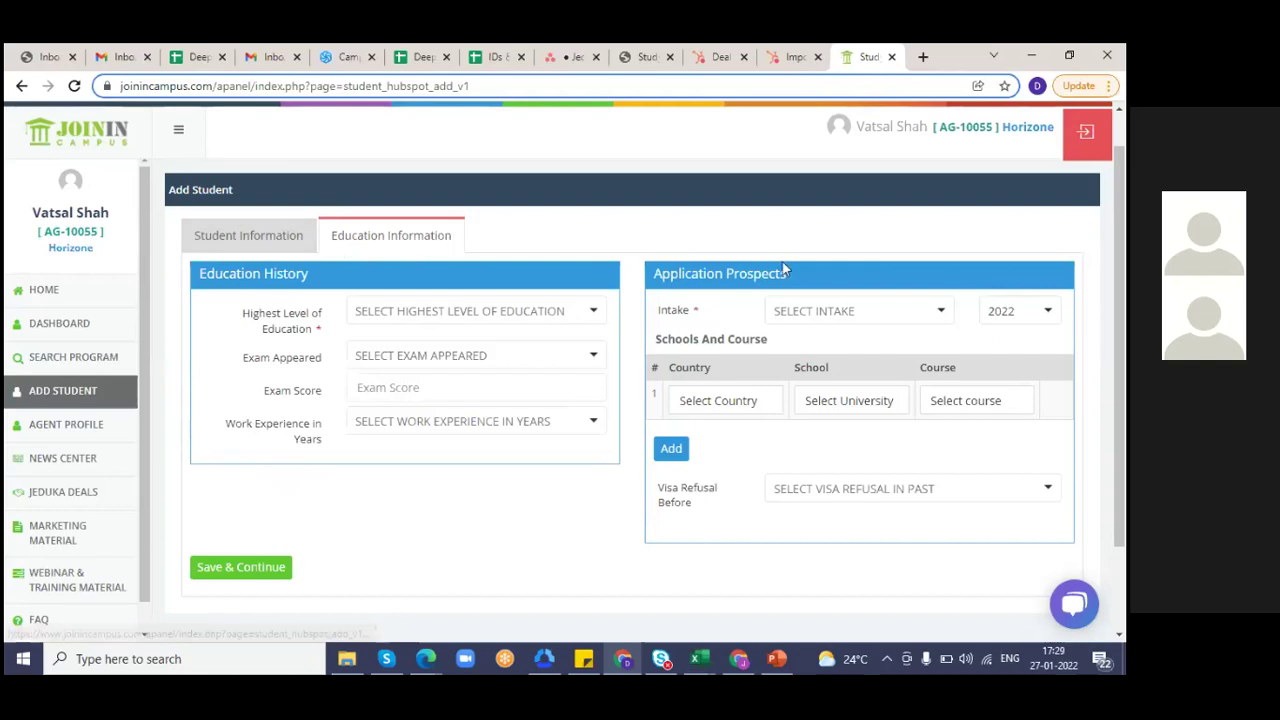
{"action": "left_click", "coordinate": [74, 400]}
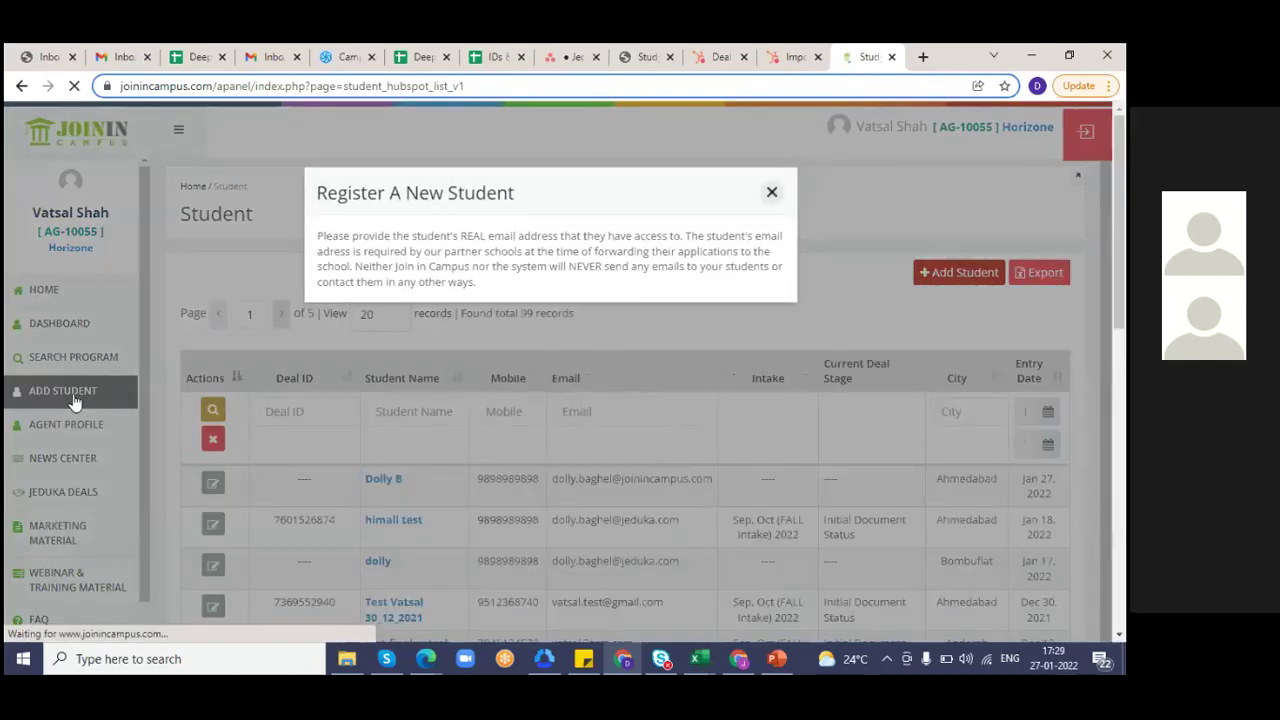
{"action": "left_click", "coordinate": [771, 192]}
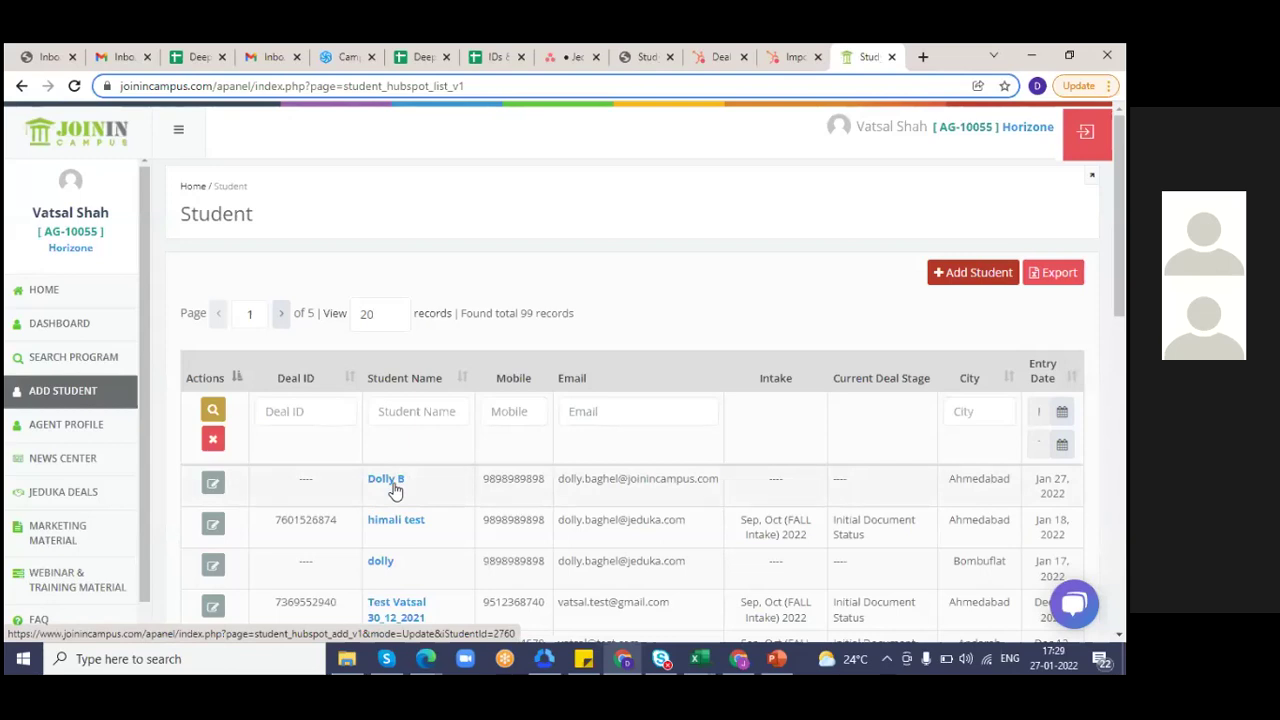
{"action": "left_click", "coordinate": [395, 489]}
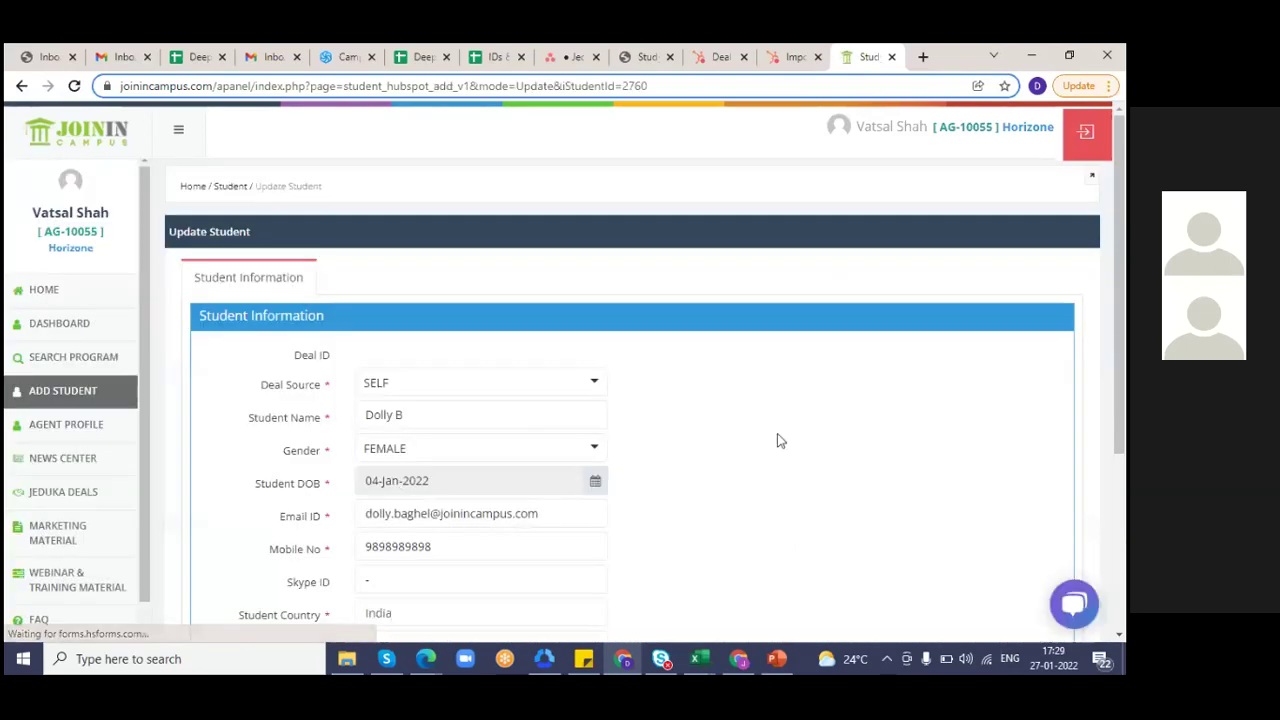
{"action": "scroll", "coordinate": [779, 440], "scroll_direction": "down", "scroll_amount": 3}
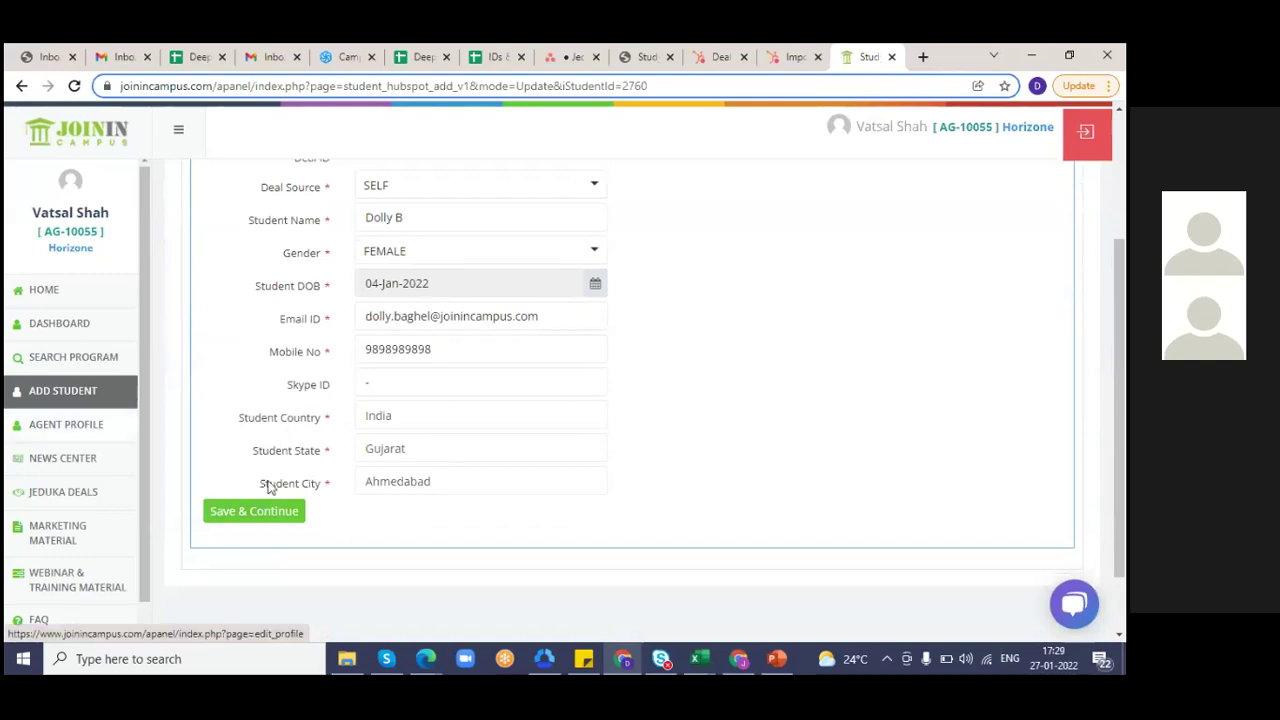
{"action": "left_click", "coordinate": [267, 516]}
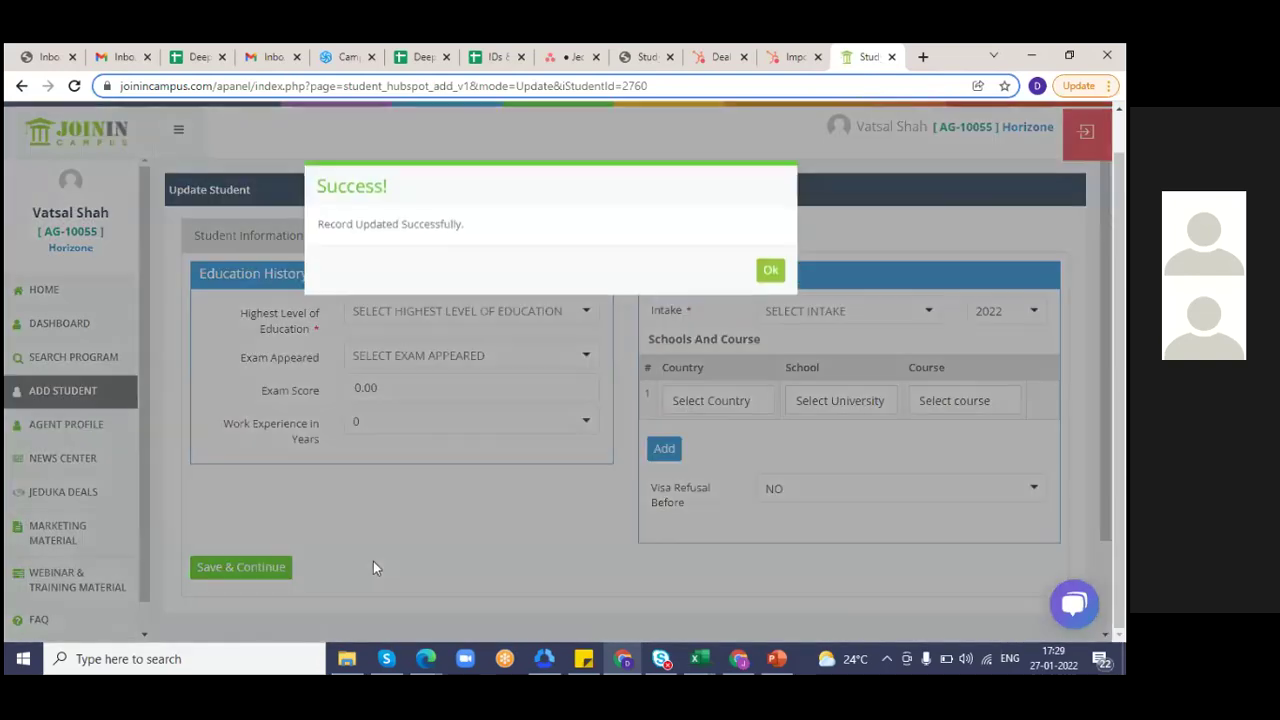
{"action": "left_click", "coordinate": [771, 279]}
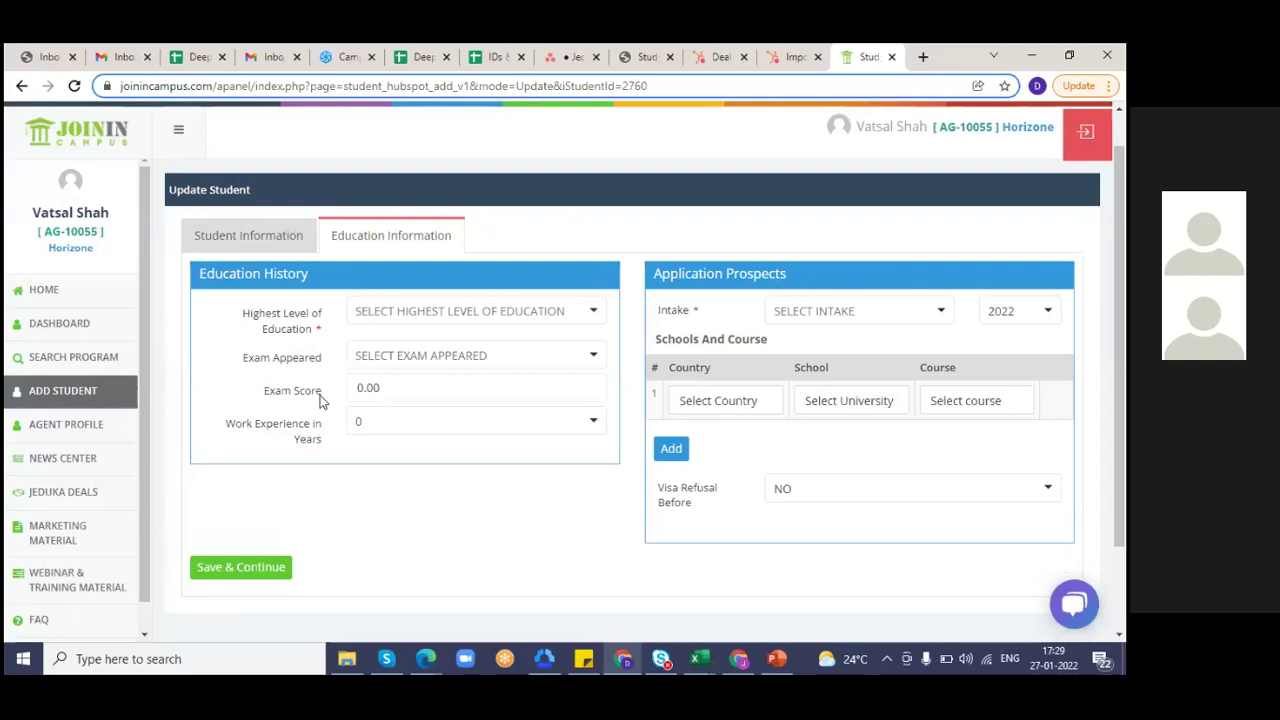
- Re-save the personal details, reopen the record from the list and save through to Education Information
{"action": "left_click", "coordinate": [265, 244]}
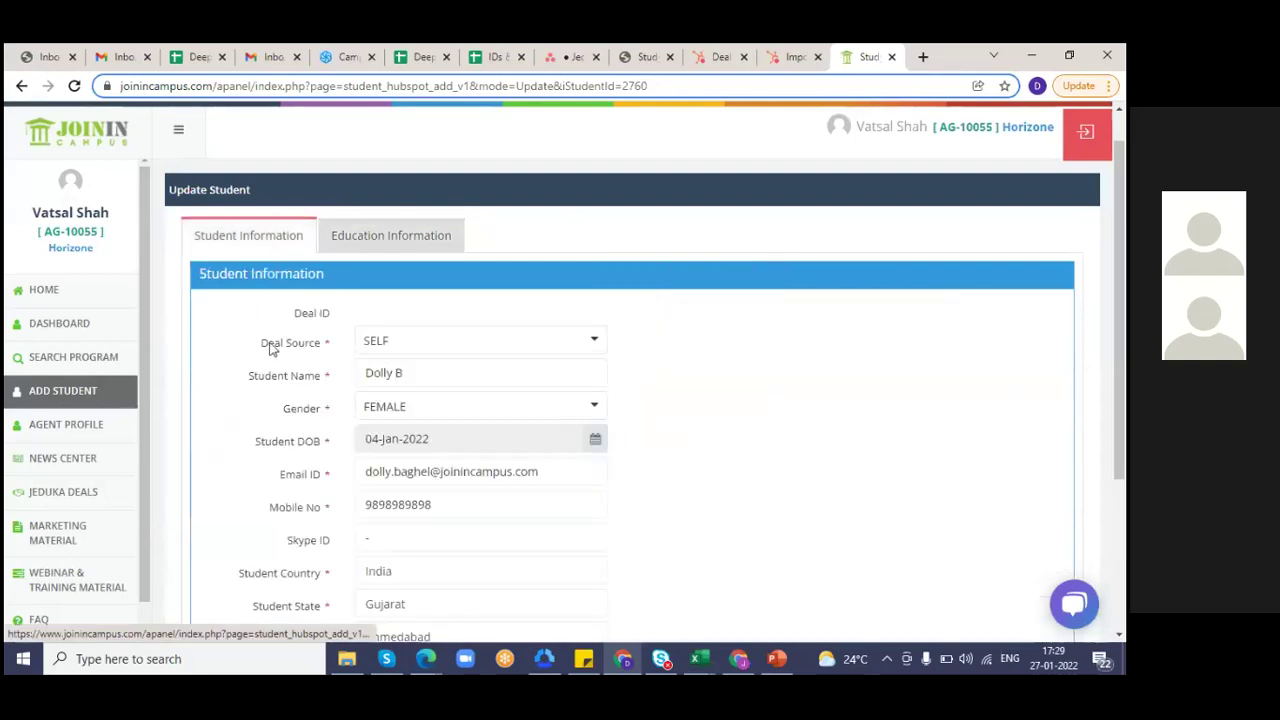
{"action": "scroll", "coordinate": [600, 382], "scroll_direction": "down", "scroll_amount": 1}
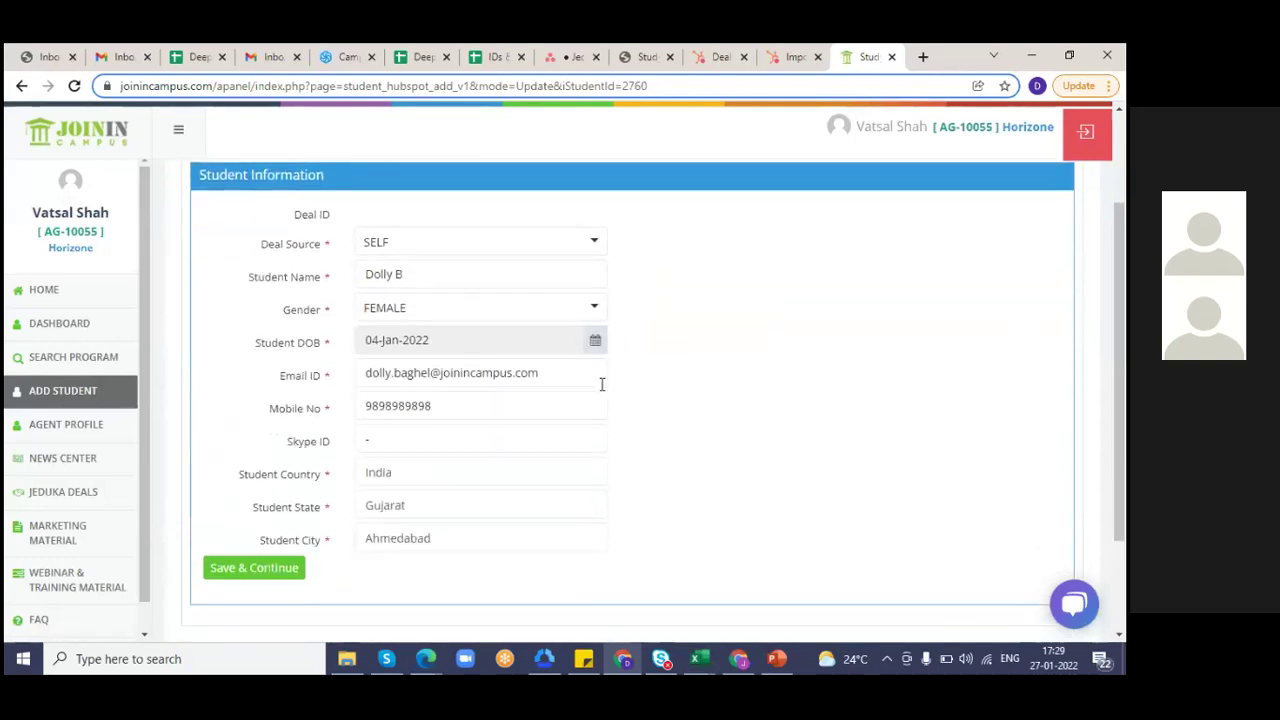
{"action": "left_click", "coordinate": [254, 570]}
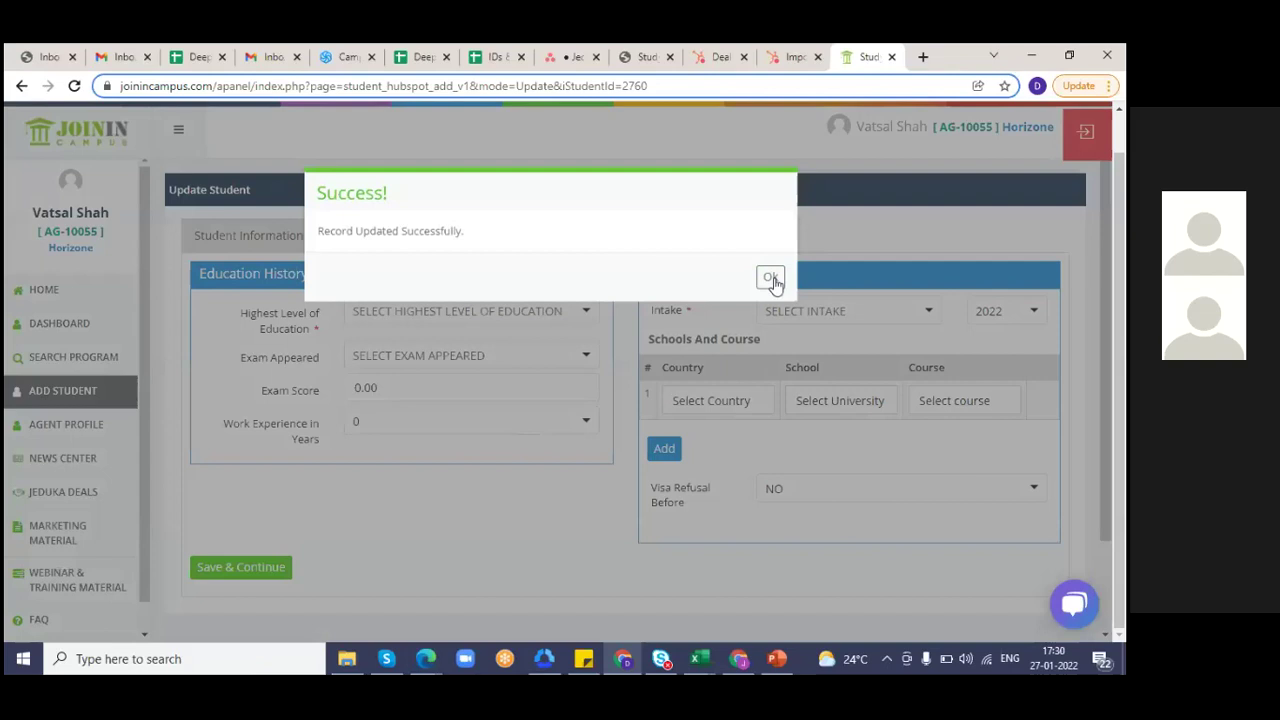
{"action": "left_click", "coordinate": [775, 282]}
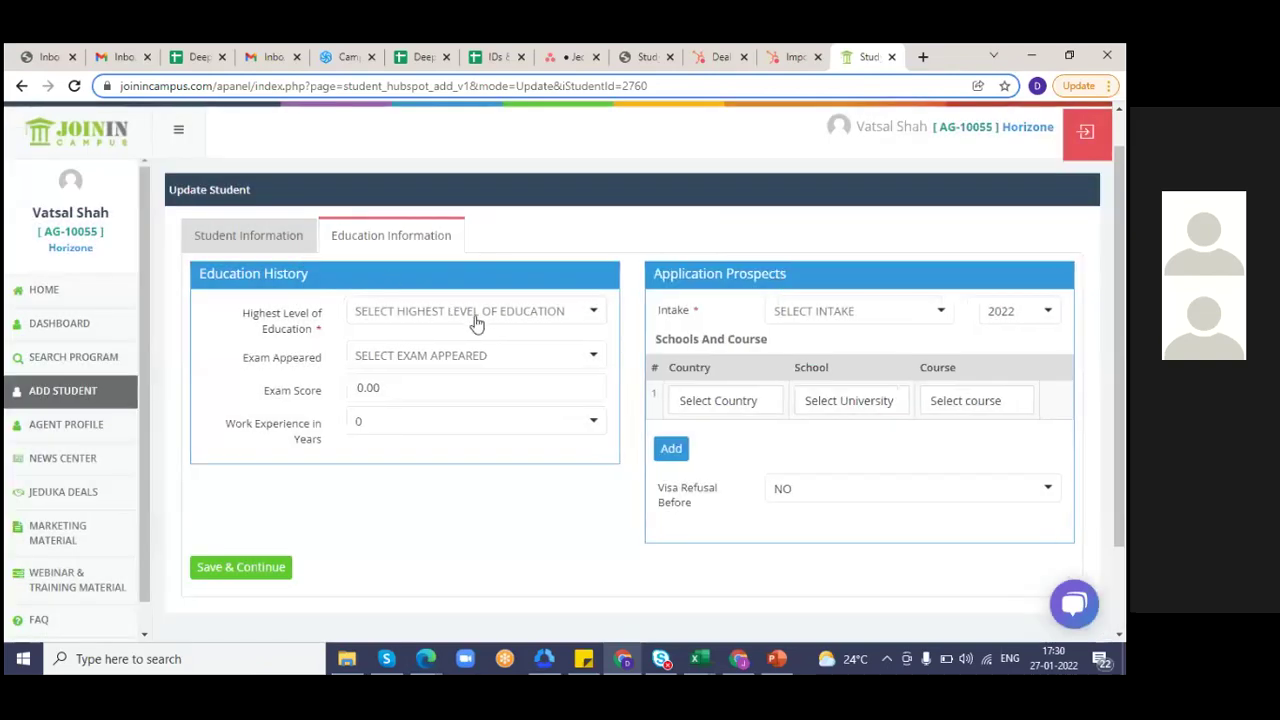
{"action": "left_click", "coordinate": [85, 401]}
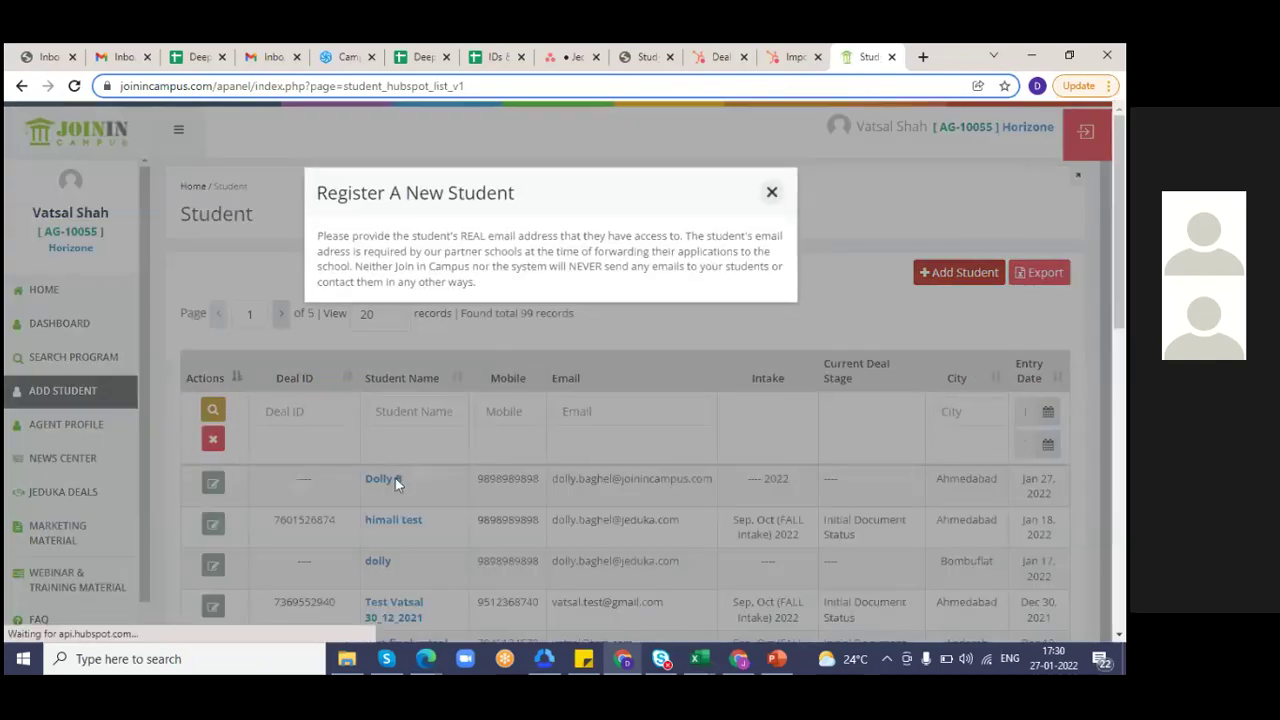
{"action": "left_click", "coordinate": [774, 193]}
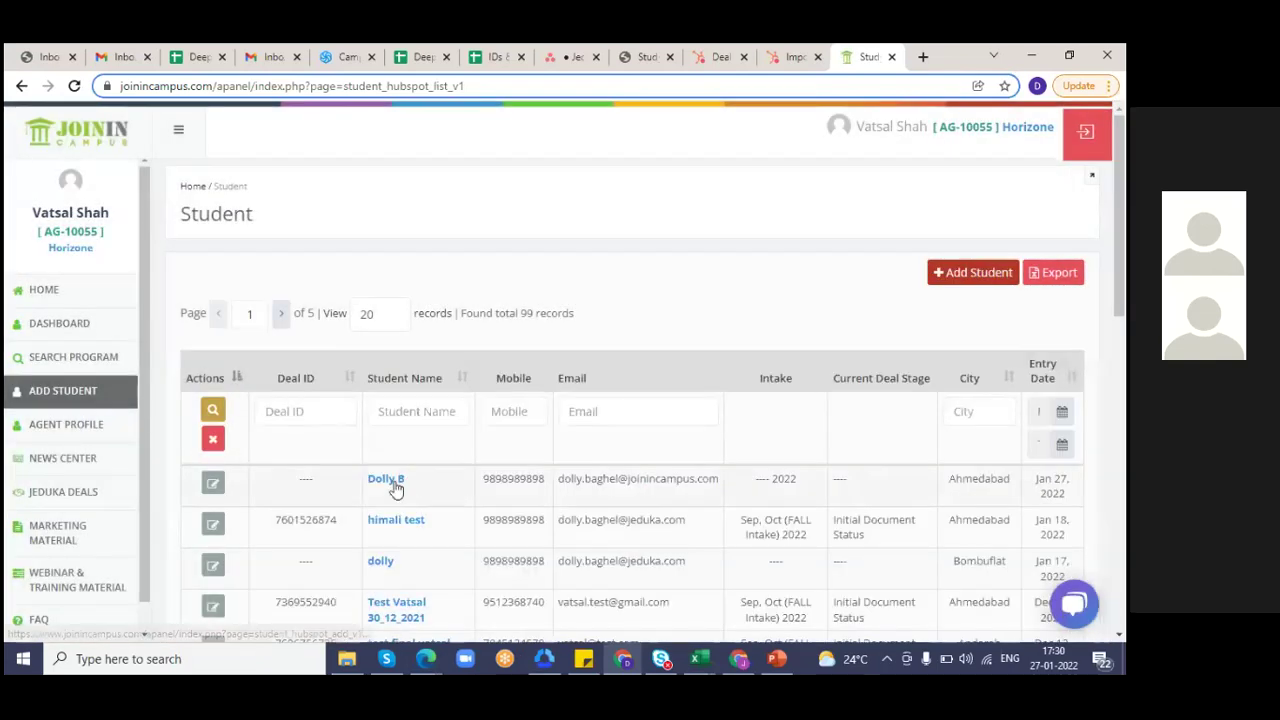
{"action": "left_click", "coordinate": [393, 484]}
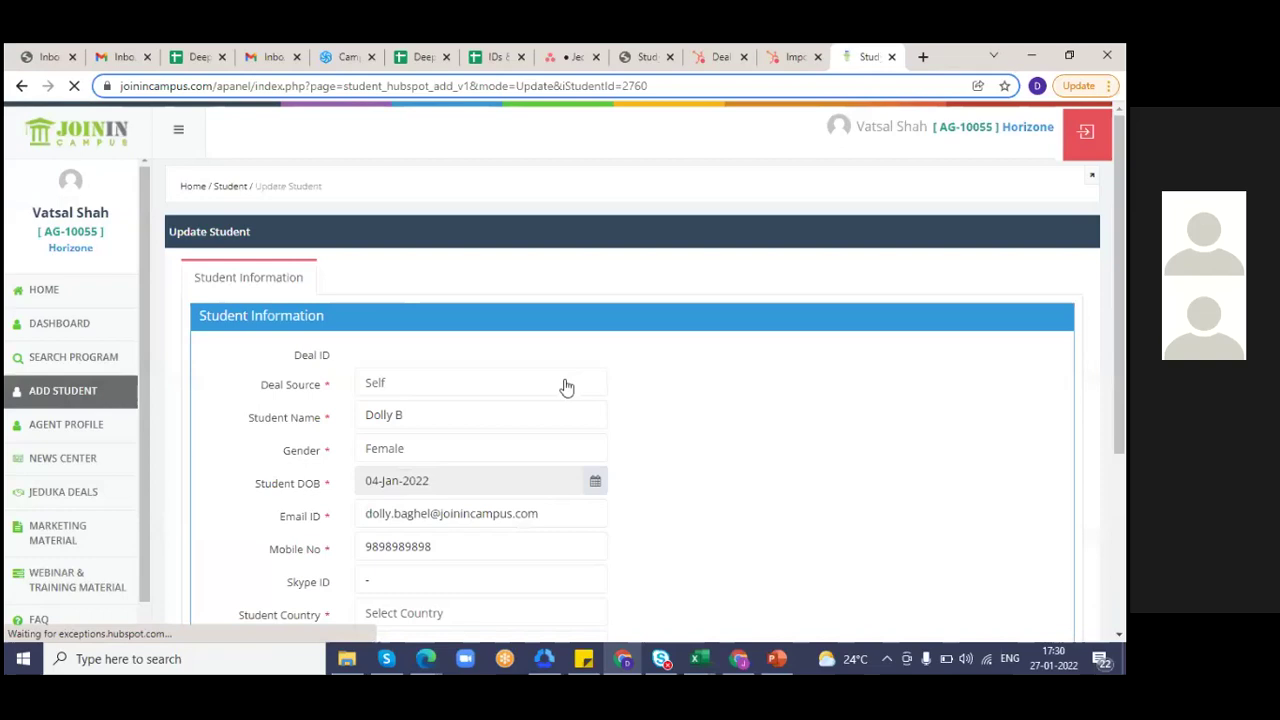
{"action": "scroll", "coordinate": [785, 490], "scroll_direction": "down", "scroll_amount": 3}
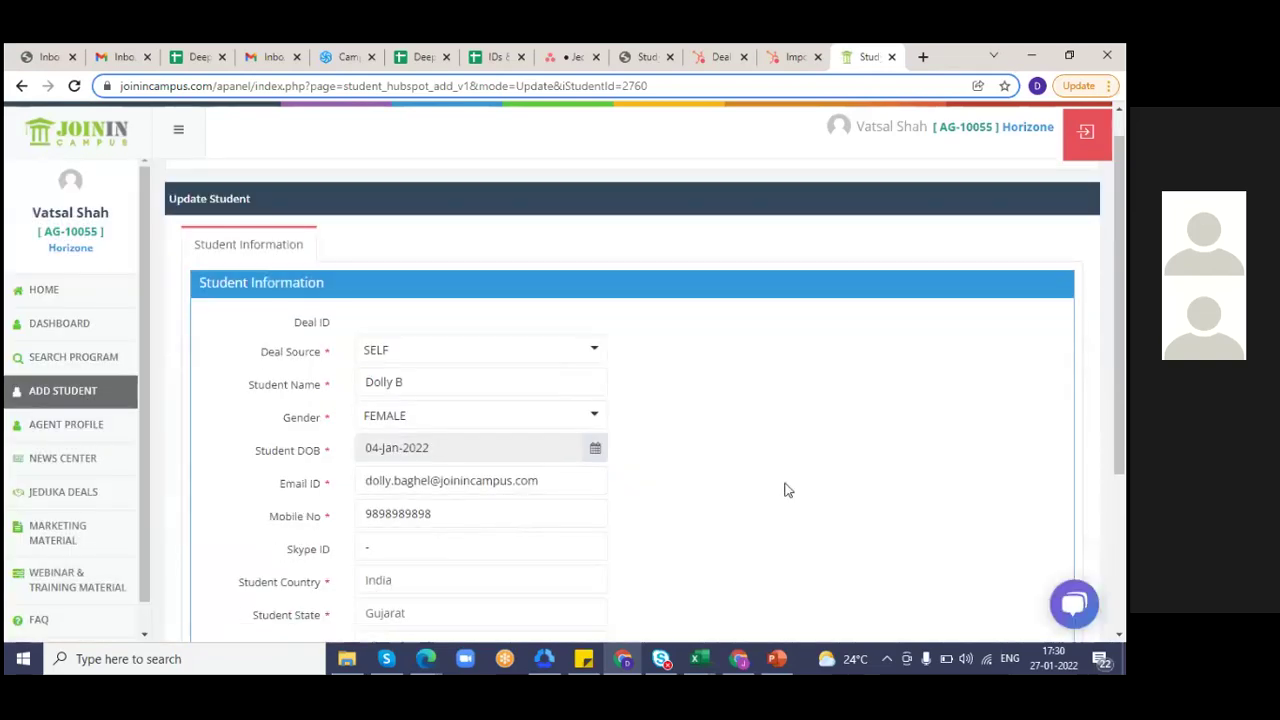
{"action": "left_click", "coordinate": [259, 441]}
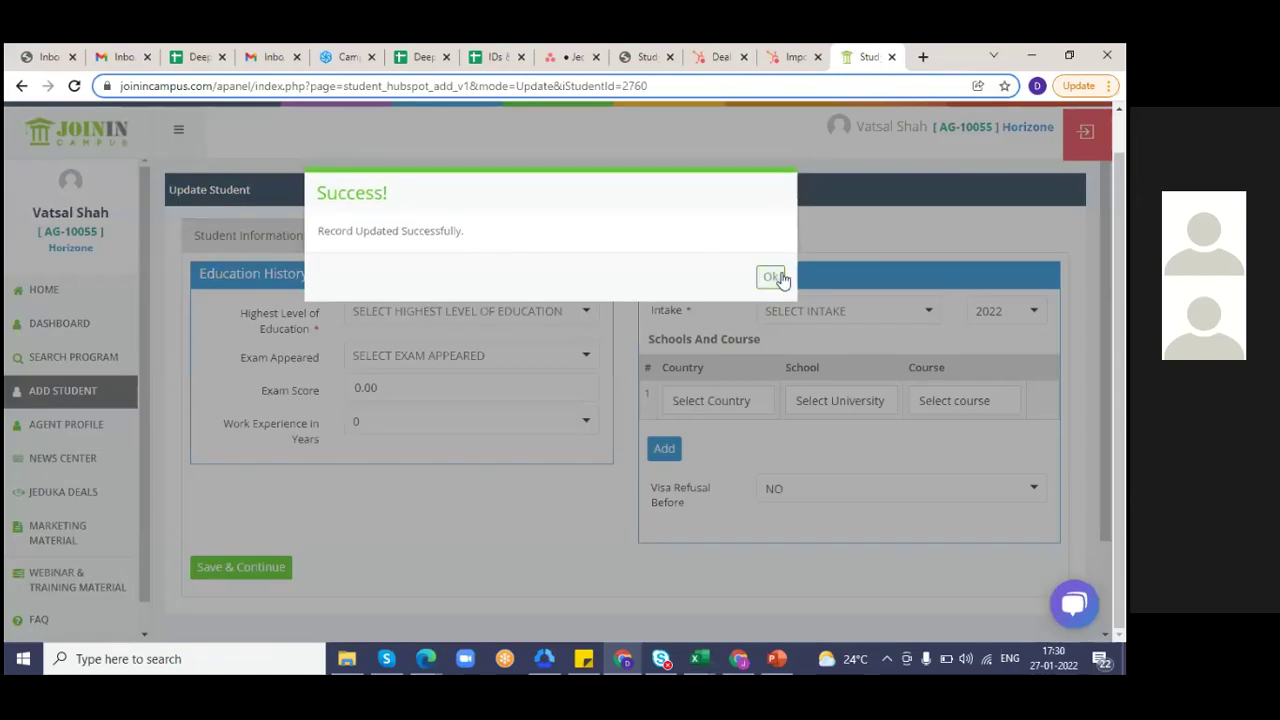
{"action": "left_click", "coordinate": [773, 277]}
- Choose Bachelor Degree – 4th Year as highest education and DUOLINGO as the exam appeared
{"action": "left_click", "coordinate": [484, 316]}
{"action": "key", "text": "Down"}
{"action": "key", "text": "Down"}
{"action": "key", "text": "Down"}
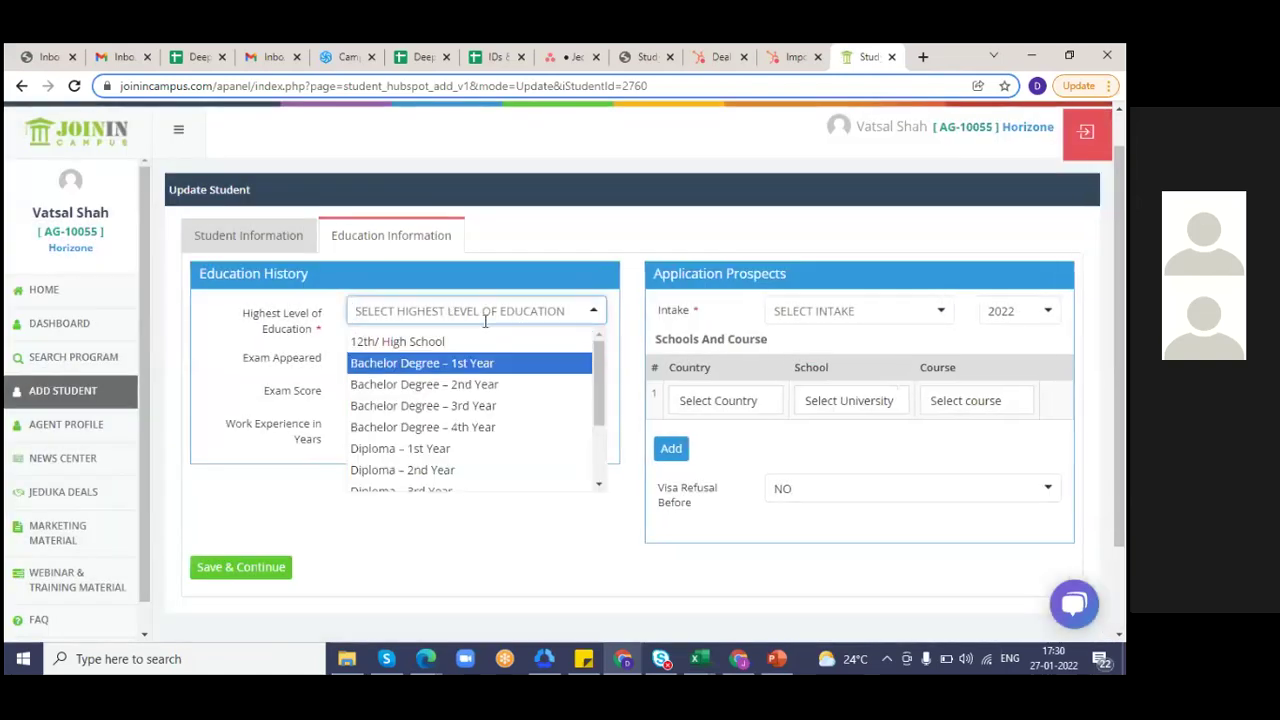
{"action": "key", "text": "Down"}
{"action": "key", "text": "Return"}
{"action": "left_click", "coordinate": [462, 356]}
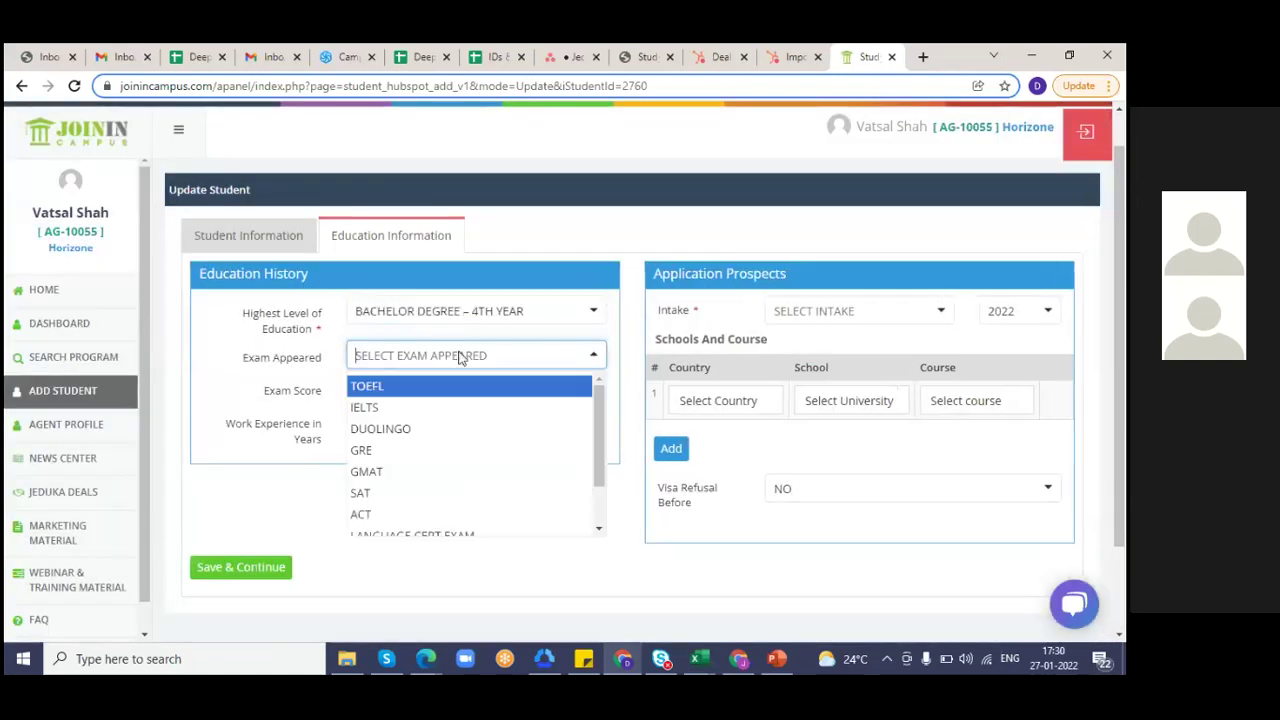
{"action": "left_click", "coordinate": [394, 430]}
{"action": "left_click", "coordinate": [406, 384]}
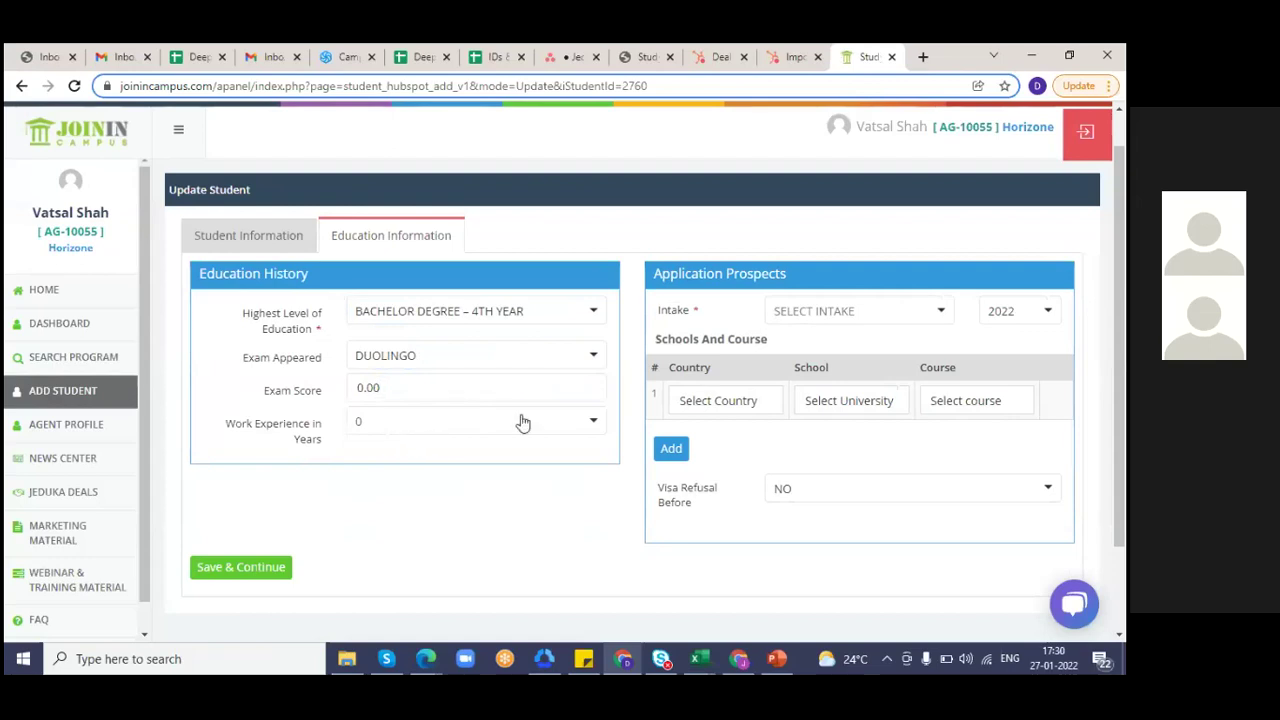
{"action": "left_click", "coordinate": [866, 318]}
- Set the intake to Sep, Oct fall 2023 and the destination country to France
{"action": "left_click", "coordinate": [830, 366]}
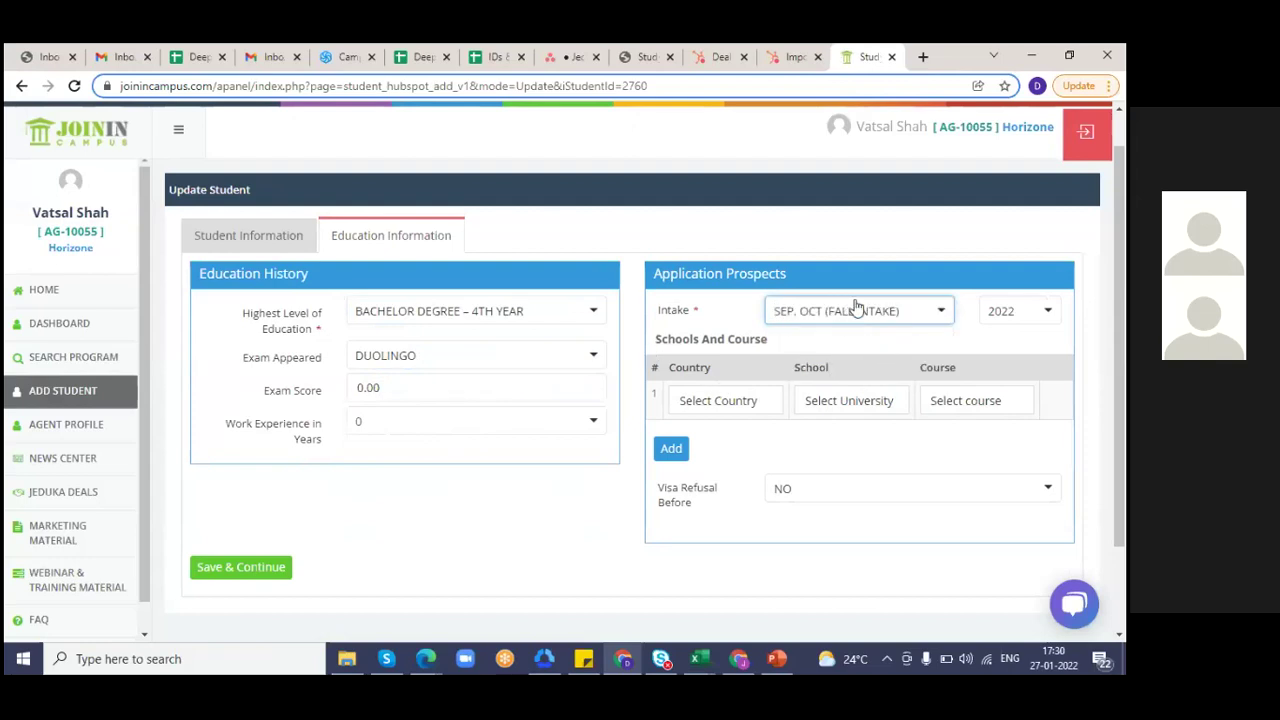
{"action": "left_click", "coordinate": [1027, 314]}
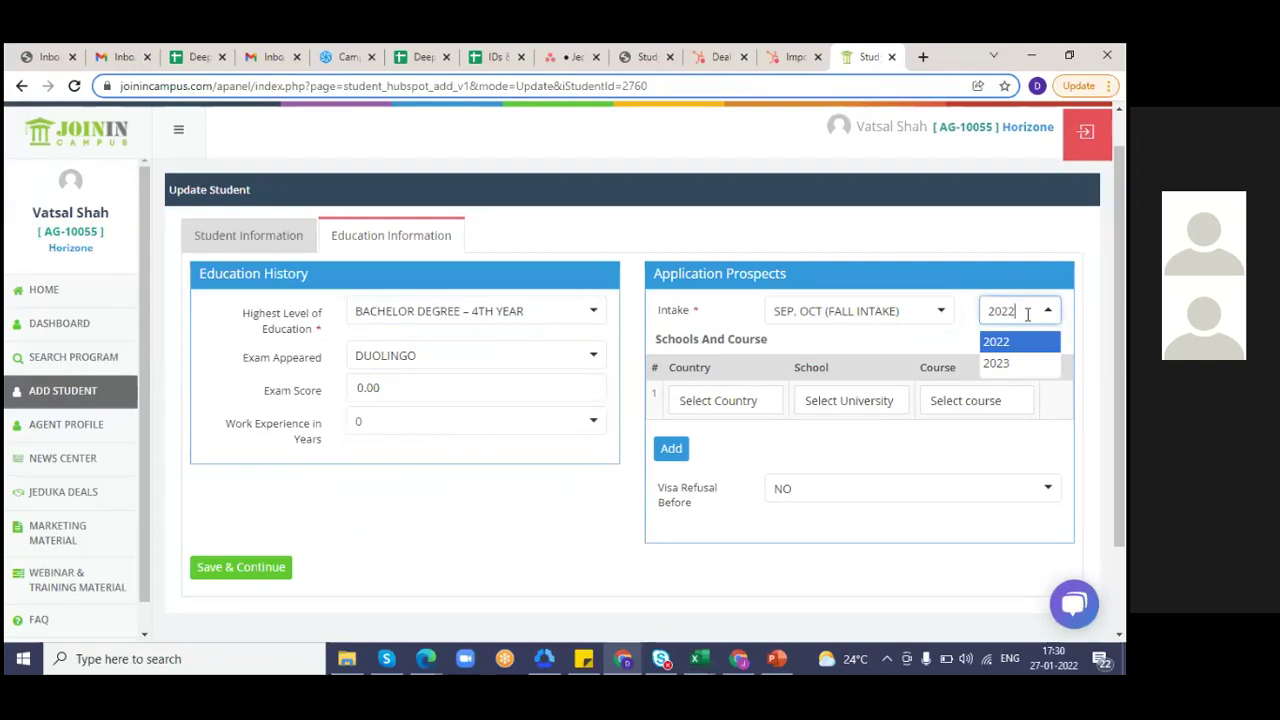
{"action": "left_click", "coordinate": [1024, 362]}
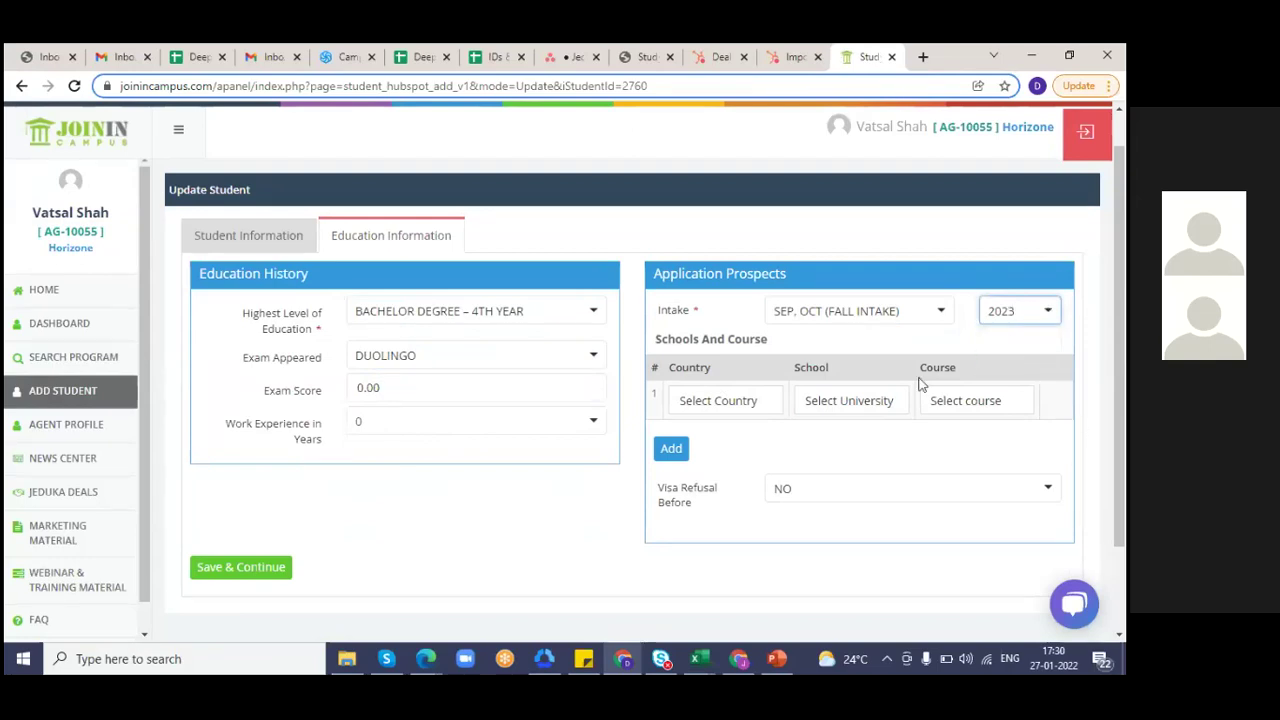
{"action": "left_click", "coordinate": [754, 400]}
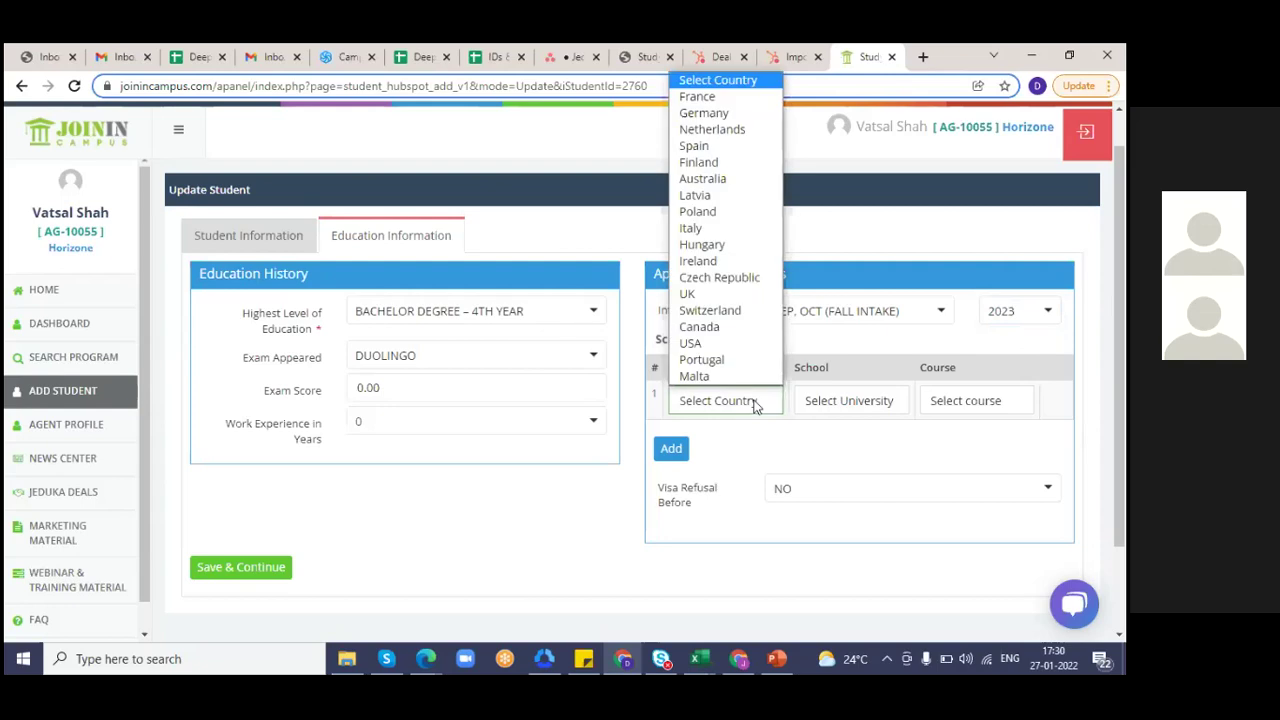
{"action": "key", "text": "Down"}
{"action": "key", "text": "Return"}
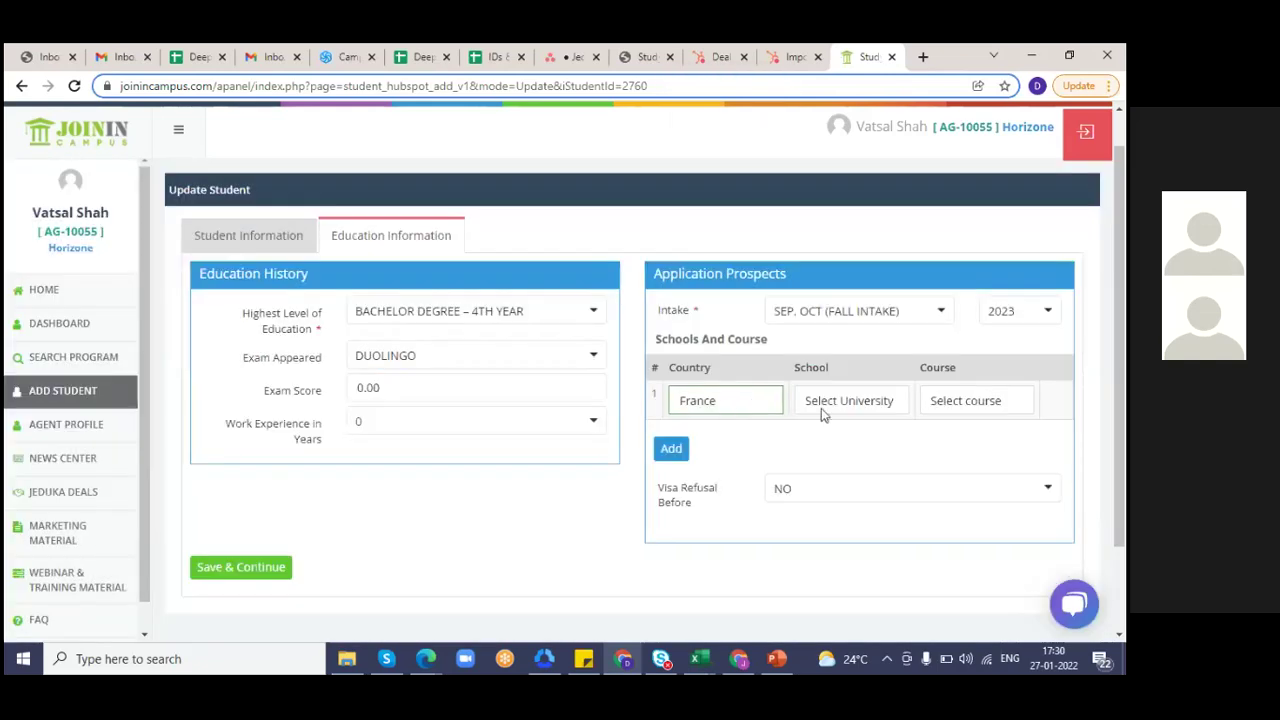
- Choose ITSMI college with the MSc in Healthcare Management course
{"action": "left_click", "coordinate": [845, 405]}
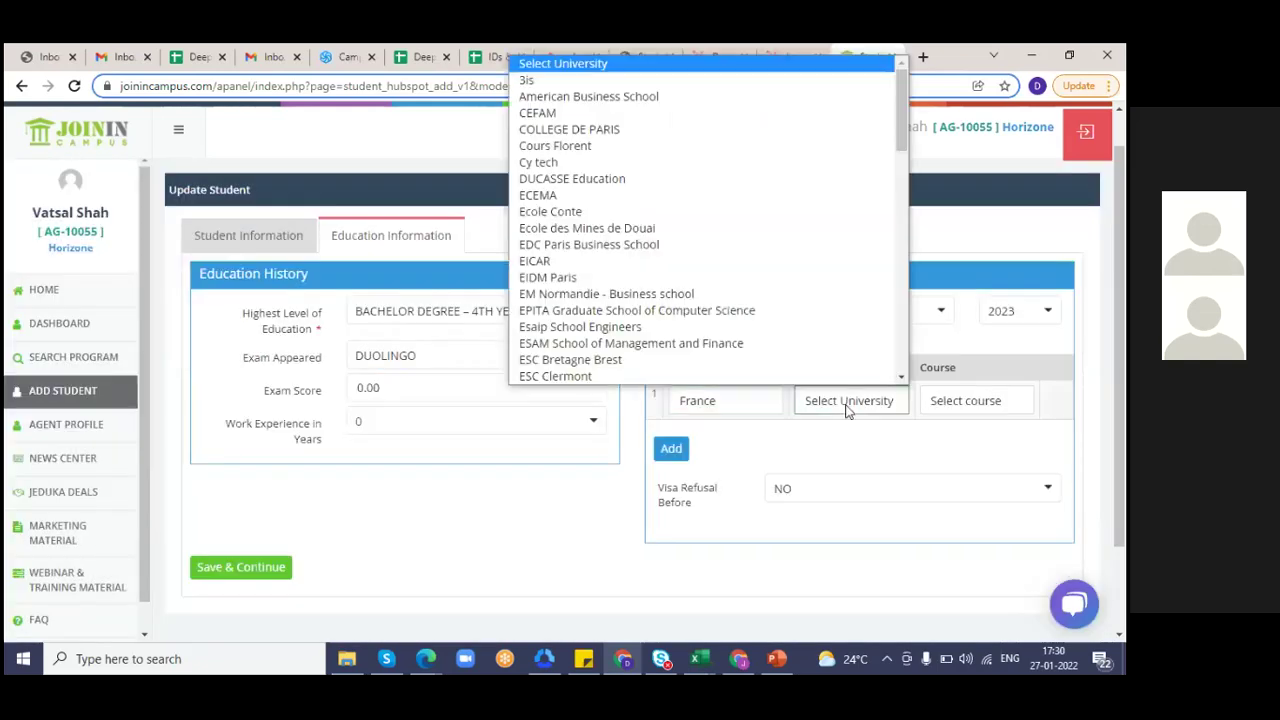
{"action": "left_click", "coordinate": [903, 377]}
{"action": "left_click_drag", "start_coordinate": [903, 378], "coordinate": [903, 378]}
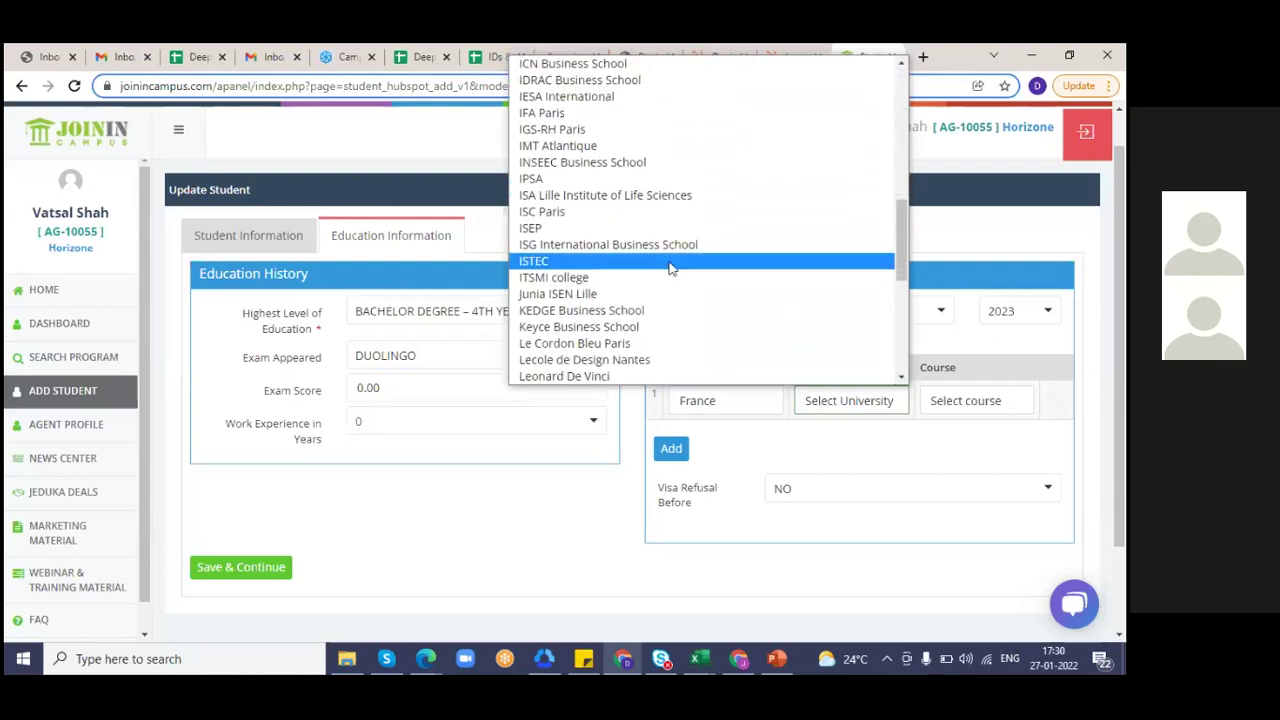
{"action": "left_click", "coordinate": [576, 279]}
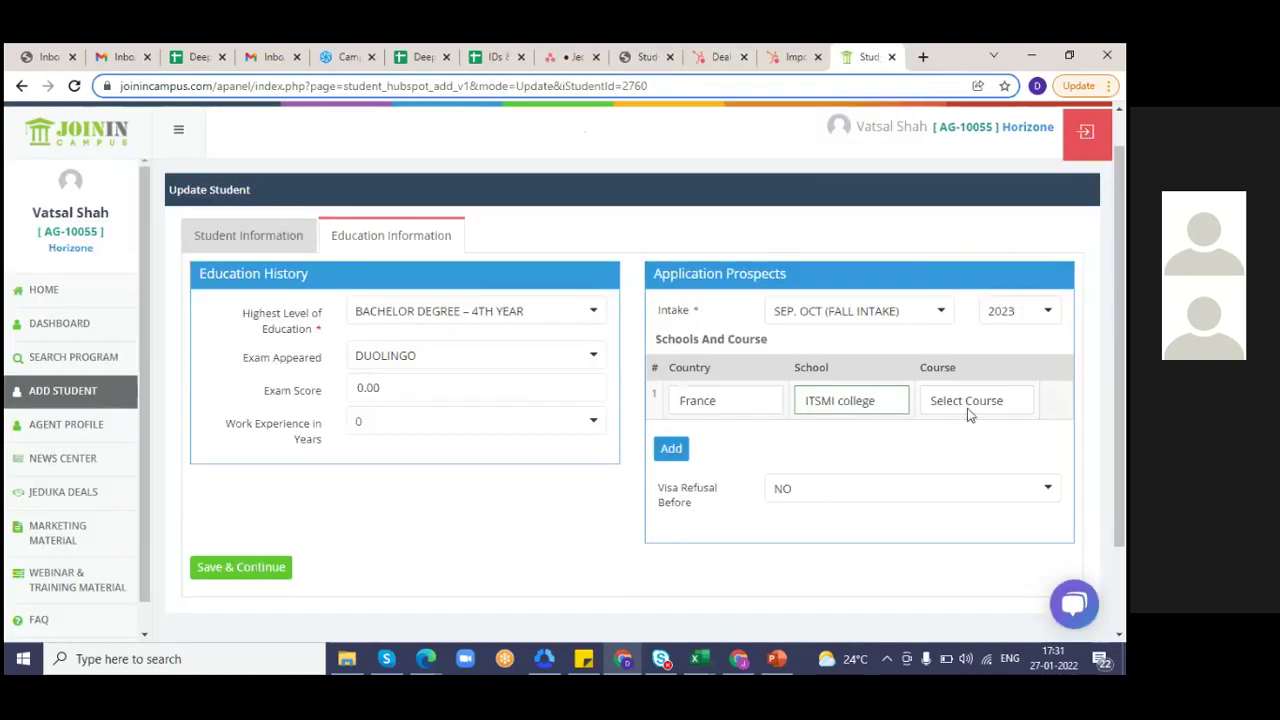
{"action": "left_click", "coordinate": [967, 408]}
{"action": "key", "text": "Down"}
{"action": "key", "text": "Down"}
{"action": "key", "text": "Down"}
{"action": "key", "text": "Down"}
{"action": "key", "text": "Down"}
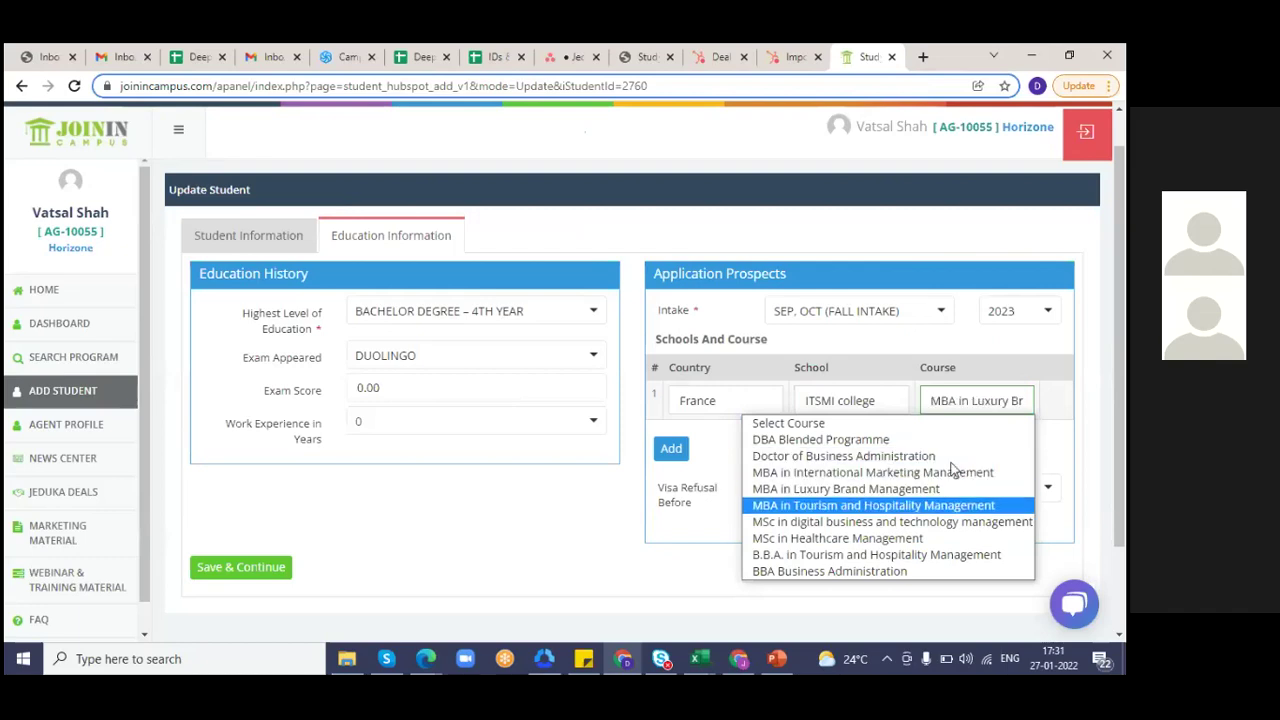
{"action": "key", "text": "Down"}
{"action": "key", "text": "Down"}
{"action": "key", "text": "Return"}
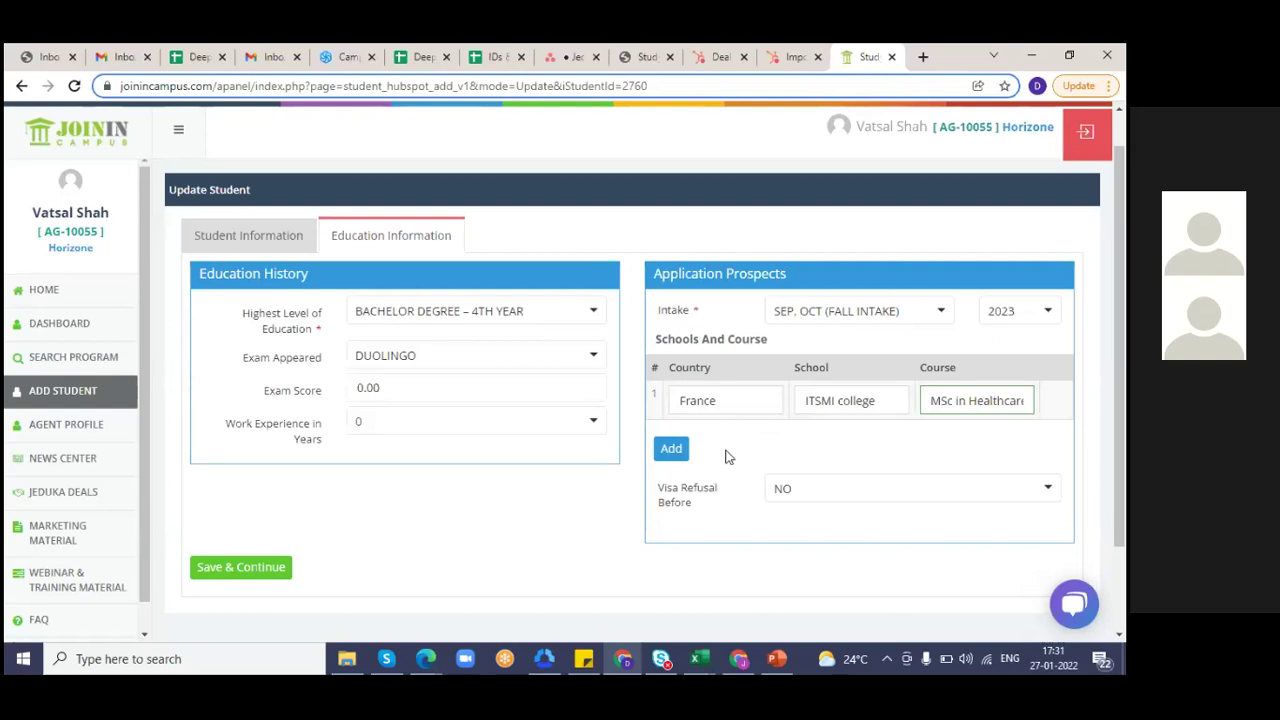
- Add a Spain study choice: GBSB Global Business School - Barcelona, Master of Science digital marketing
{"action": "left_click", "coordinate": [671, 449]}
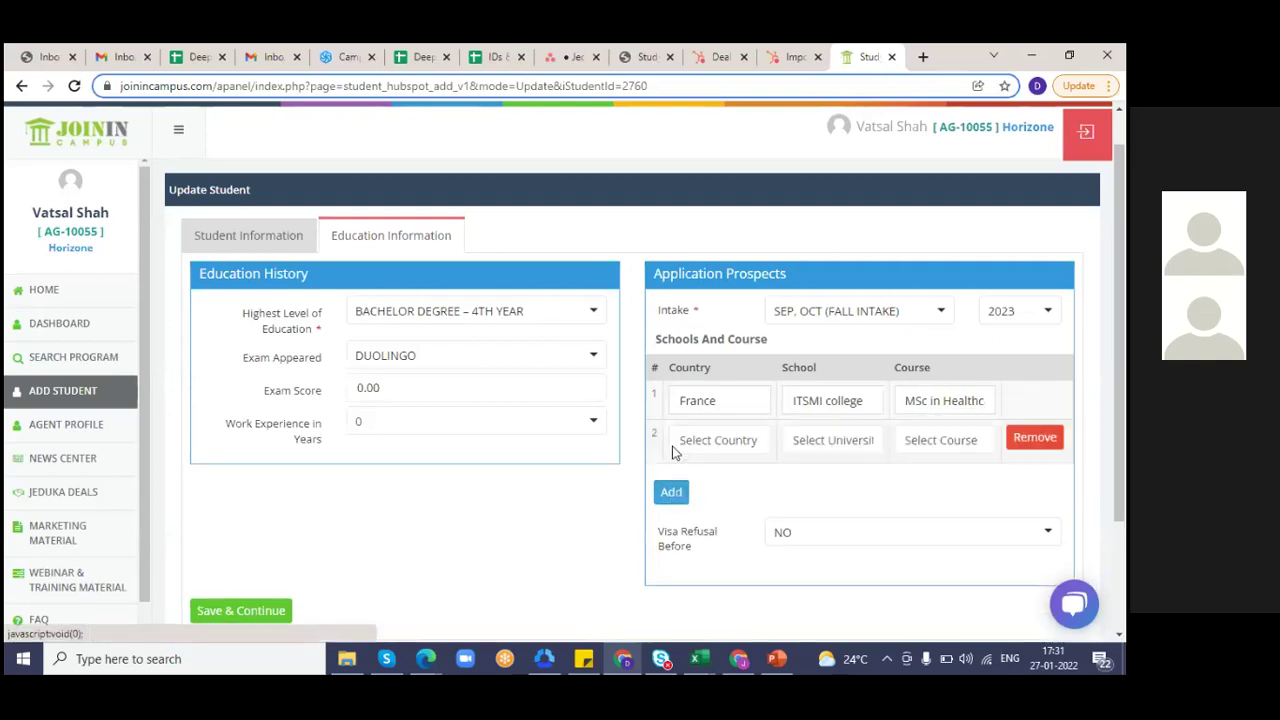
{"action": "left_click", "coordinate": [747, 449]}
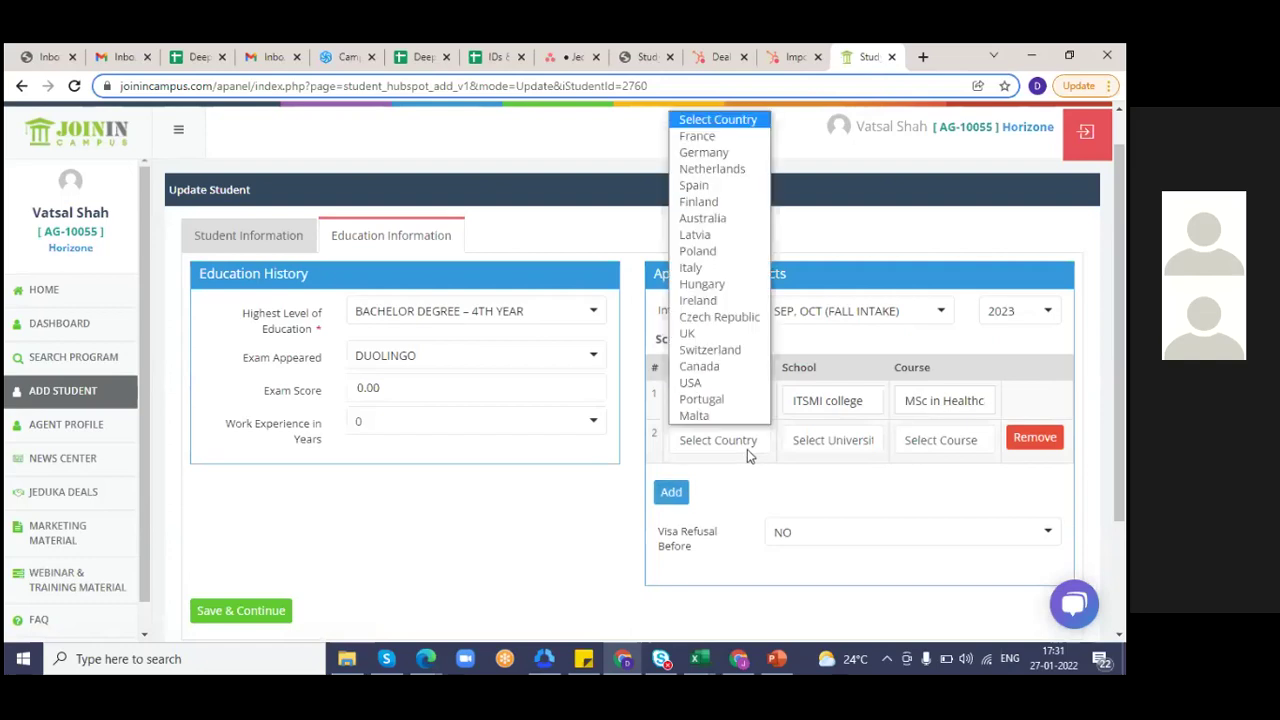
{"action": "left_click", "coordinate": [710, 188]}
{"action": "left_click", "coordinate": [838, 443]}
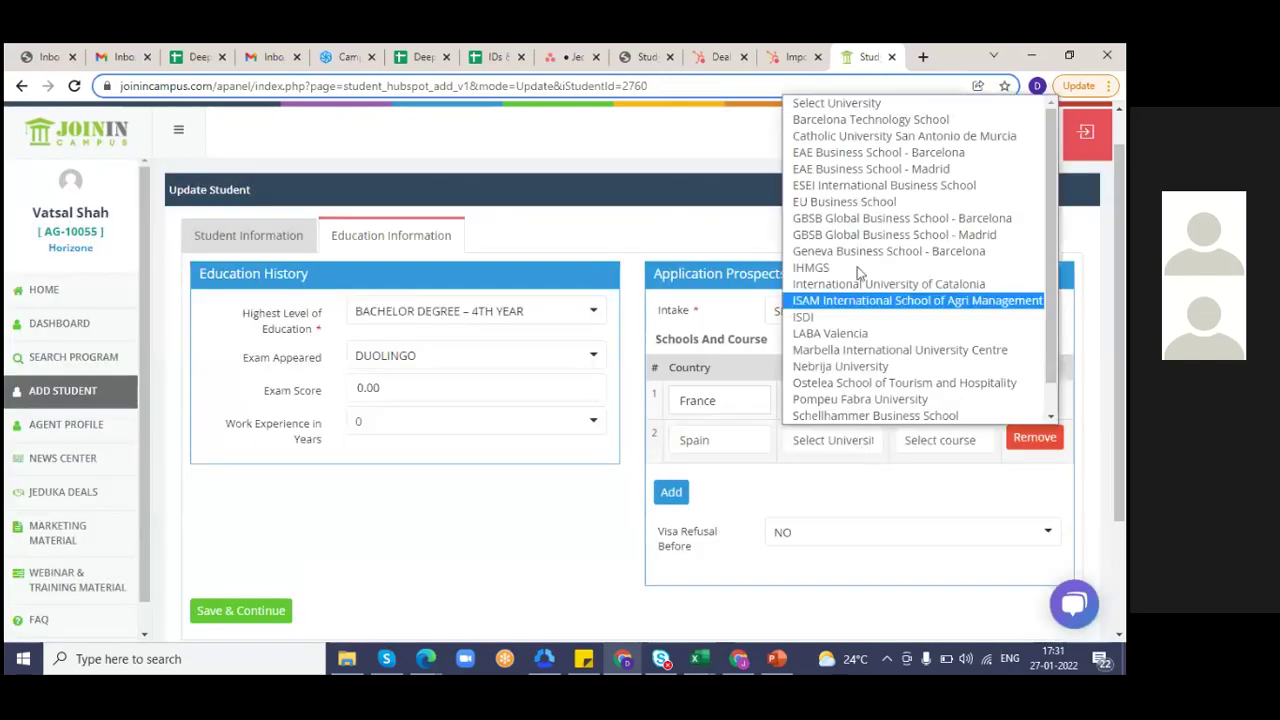
{"action": "left_click", "coordinate": [890, 218]}
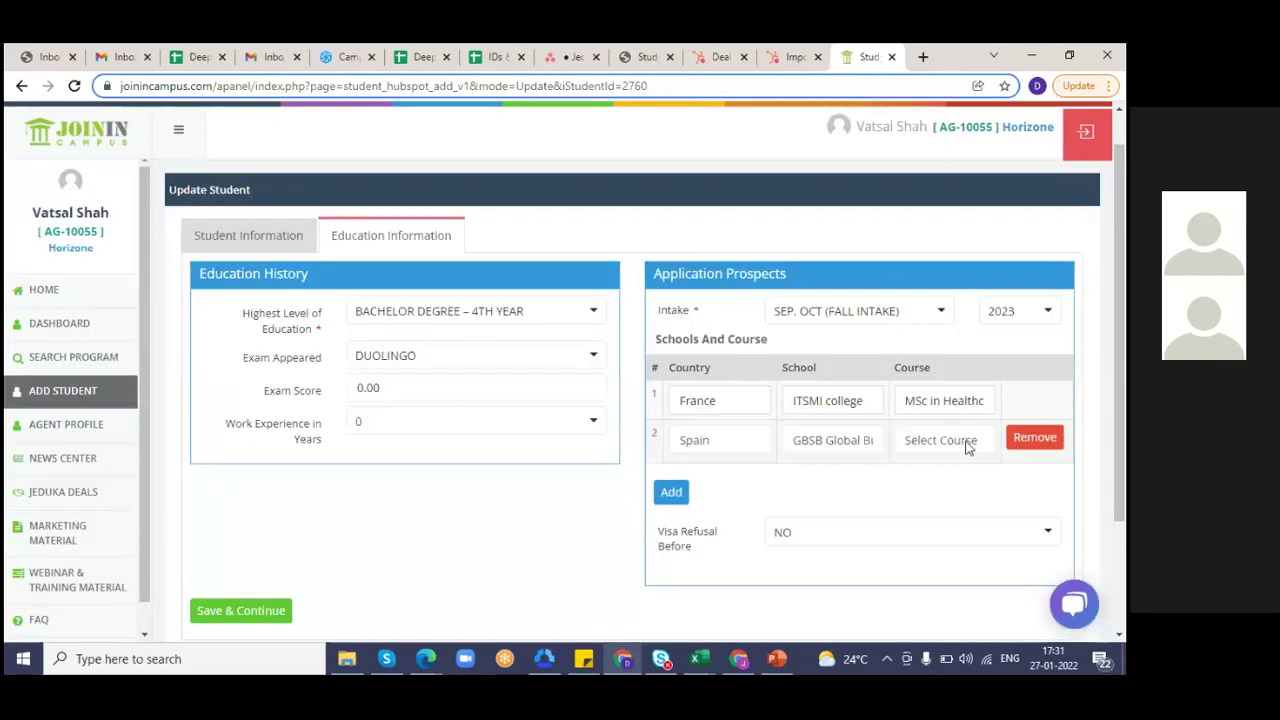
{"action": "left_click", "coordinate": [968, 443]}
{"action": "left_click", "coordinate": [650, 207]}
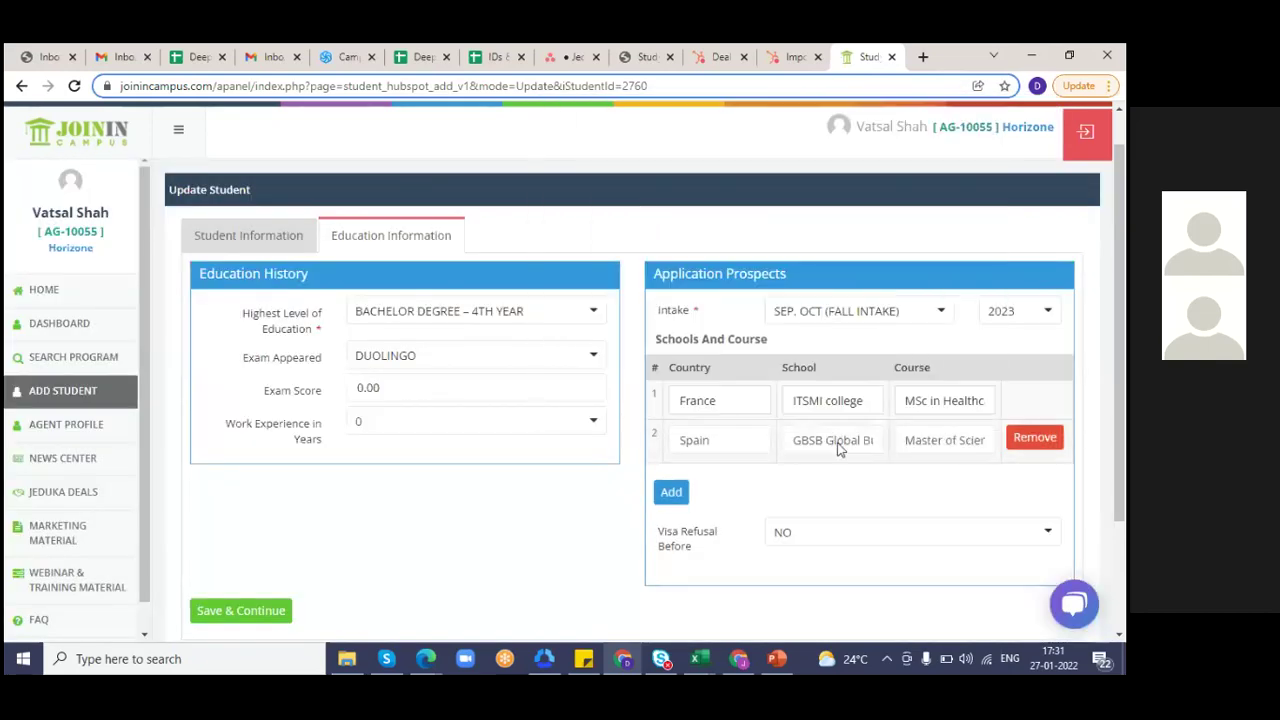
- Add a France choice at COLLEGE DE PARIS for an MBA, and delete the Spain row
{"action": "left_click", "coordinate": [672, 494]}
{"action": "left_click", "coordinate": [734, 486]}
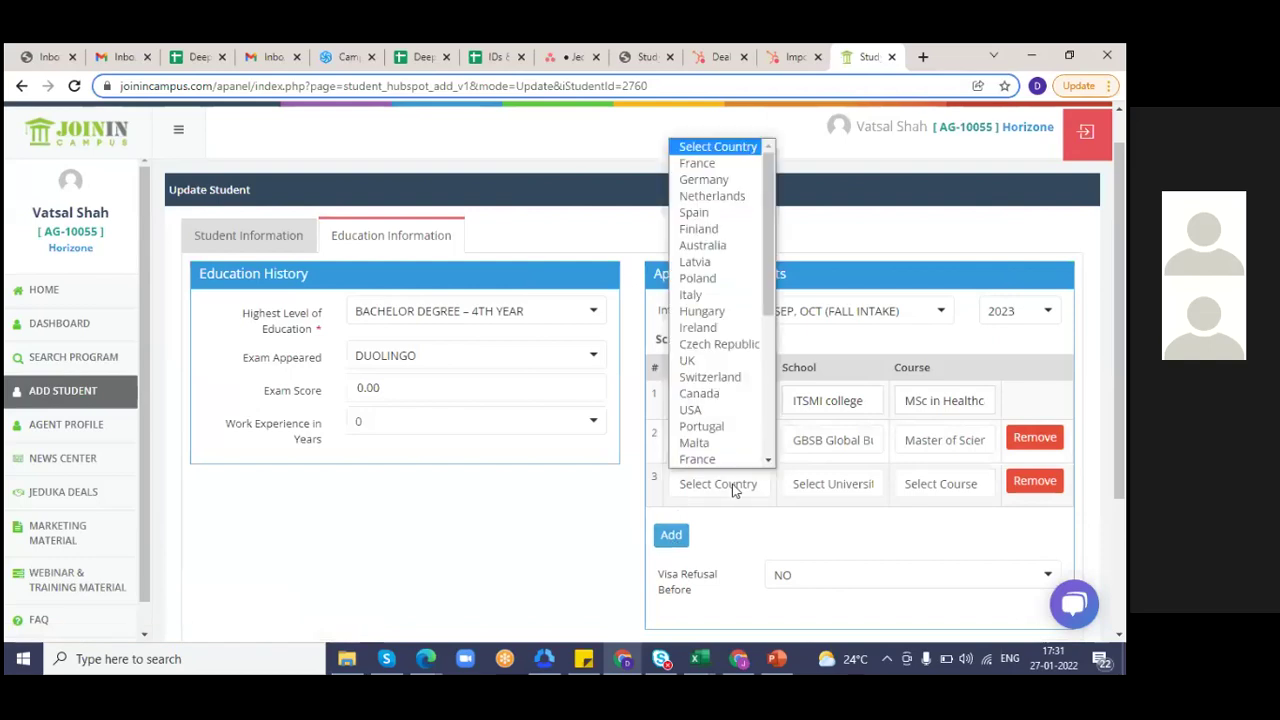
{"action": "left_click", "coordinate": [697, 163]}
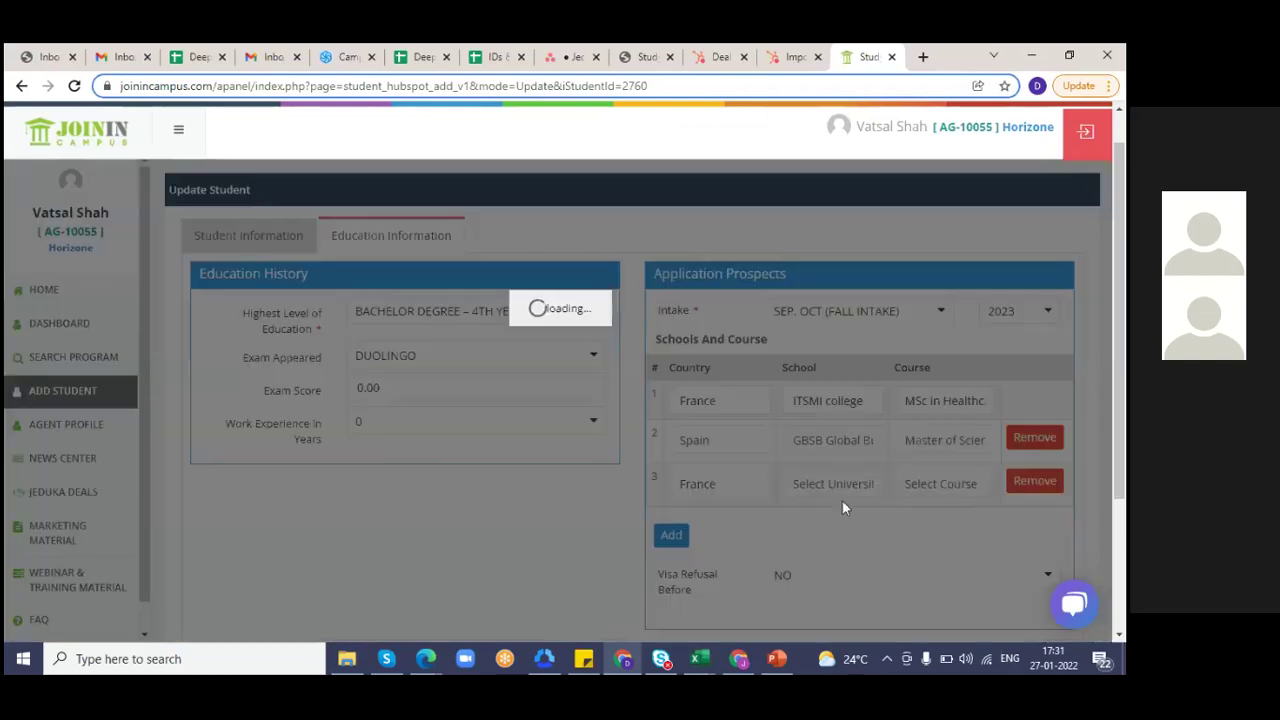
{"action": "left_click", "coordinate": [858, 488]}
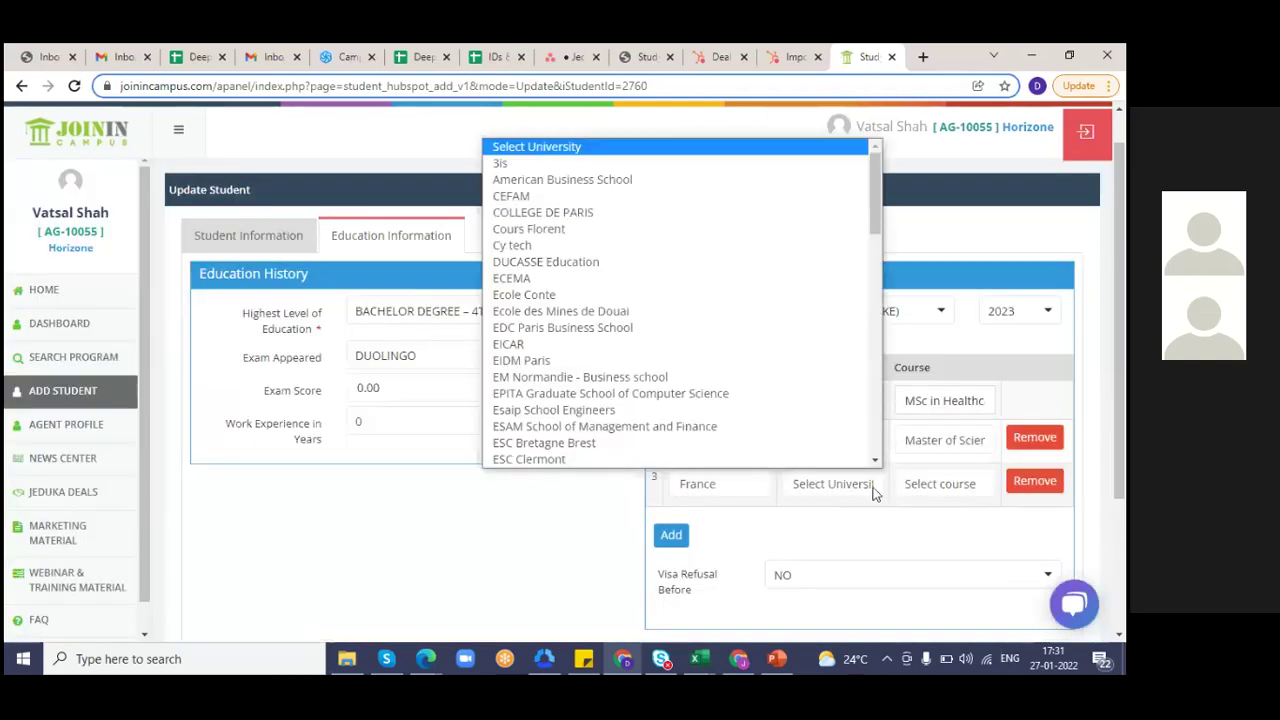
{"action": "left_click", "coordinate": [556, 213]}
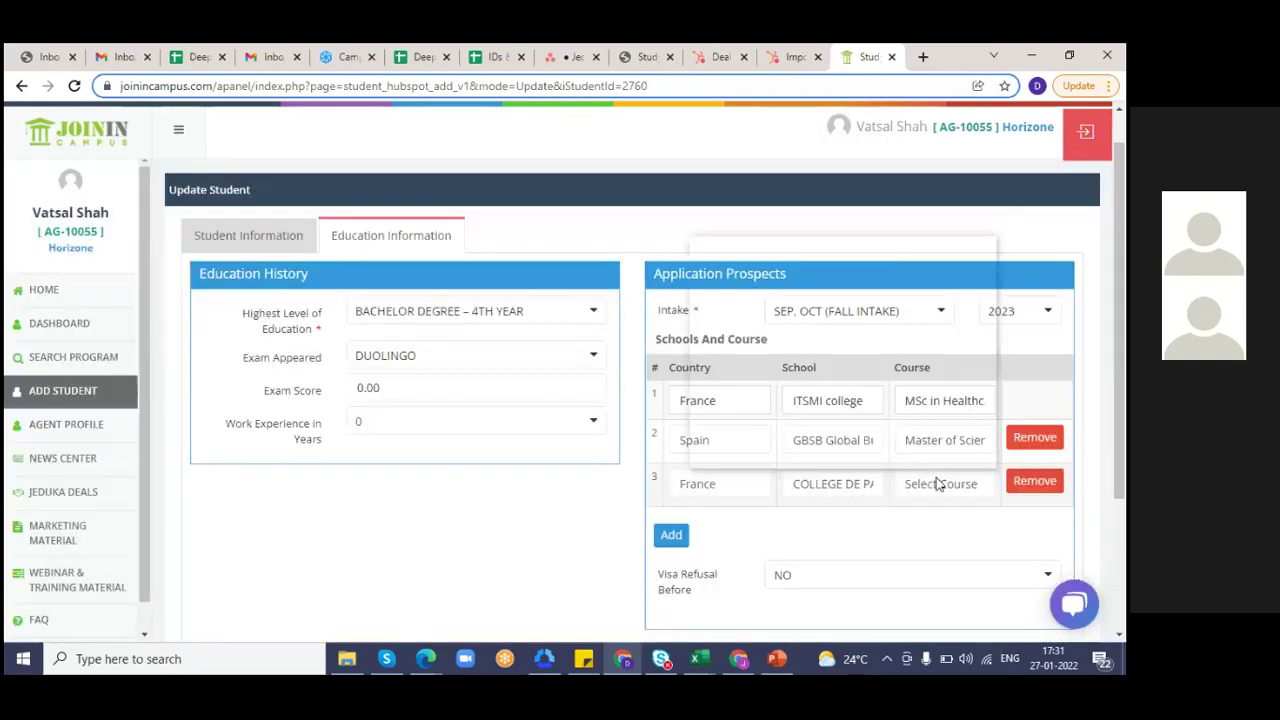
{"action": "left_click", "coordinate": [938, 483]}
{"action": "left_click", "coordinate": [797, 280]}
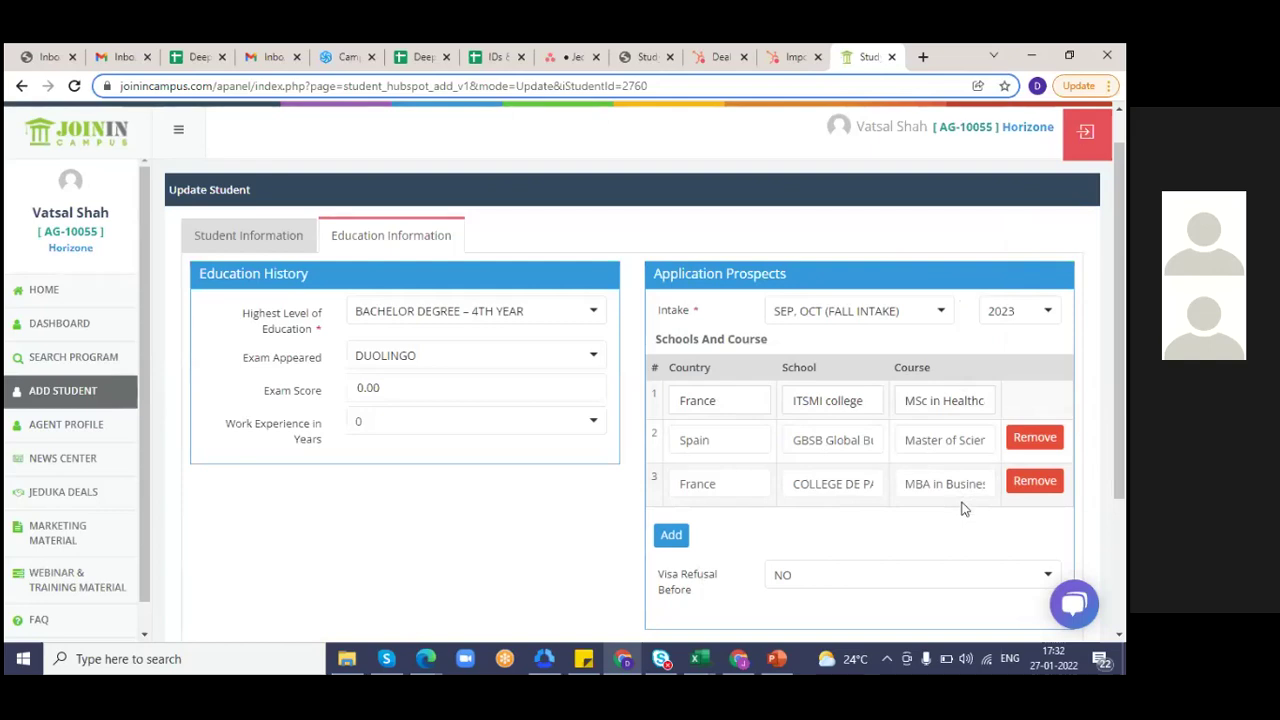
{"action": "left_click", "coordinate": [1033, 452]}
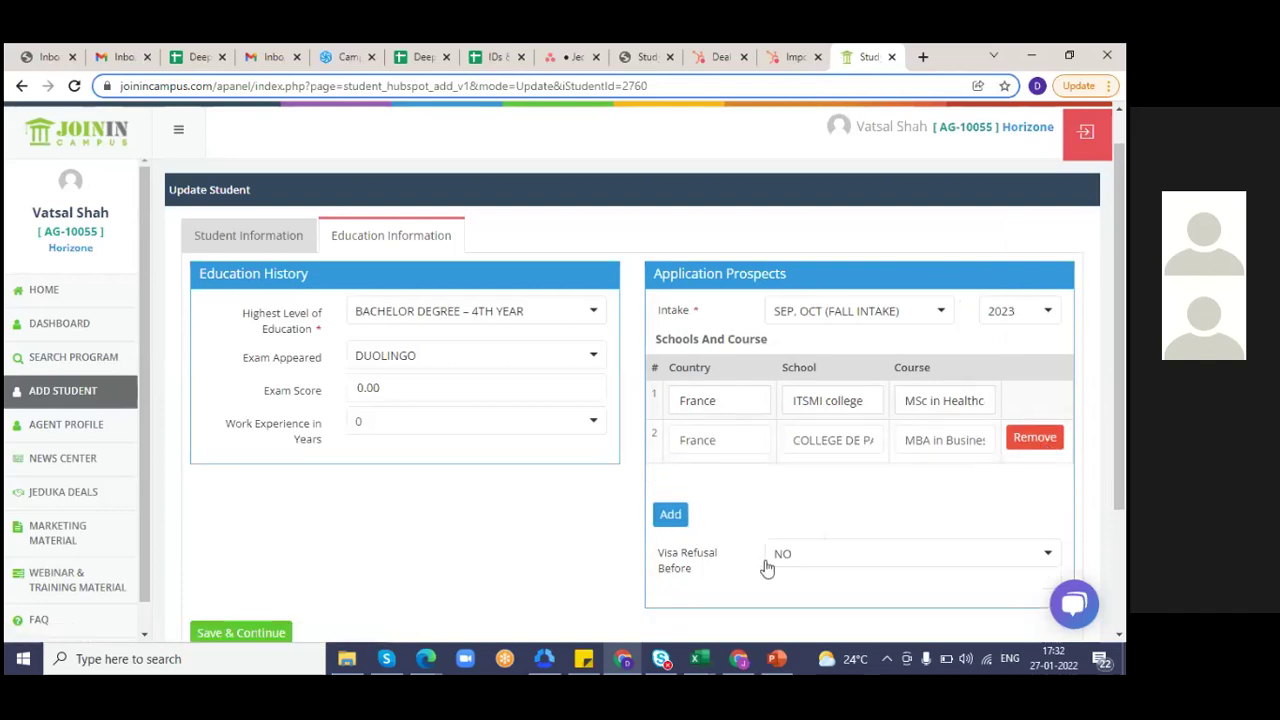
{"action": "left_click", "coordinate": [806, 566]}
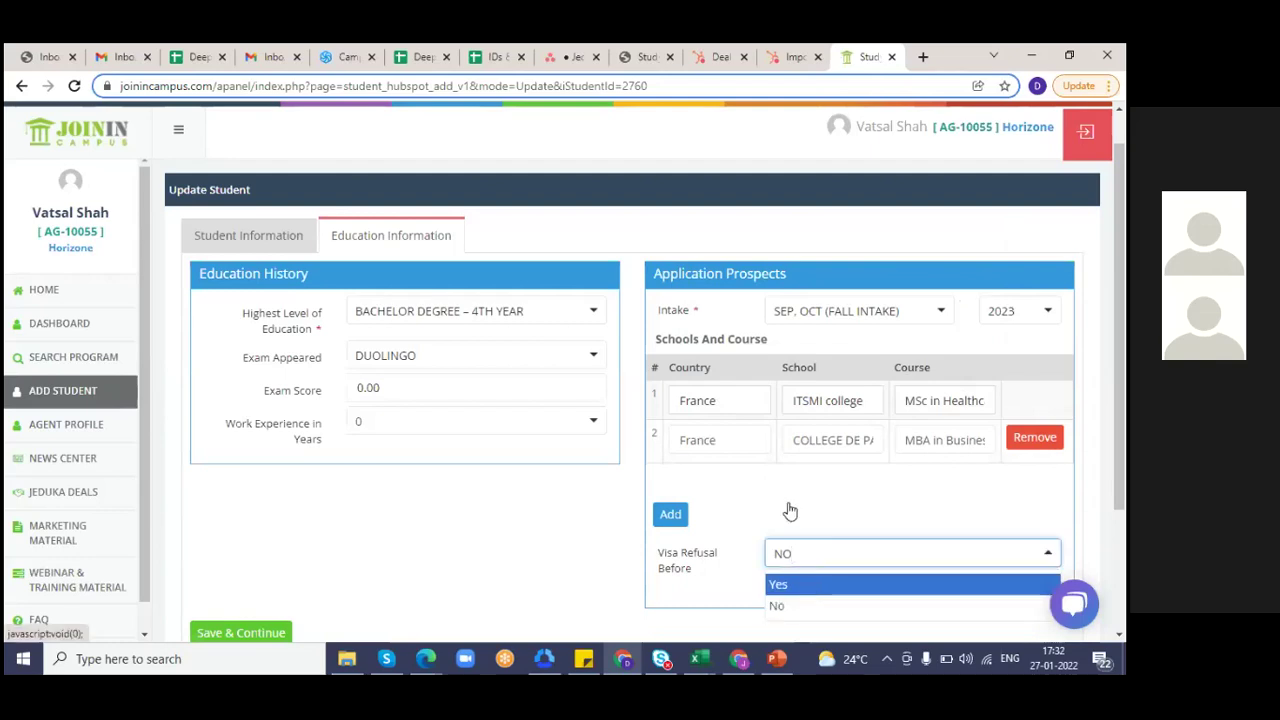
- Answer YES to visa refusal, set country Argentina, month June, year 2021, and save
{"action": "left_click", "coordinate": [792, 586]}
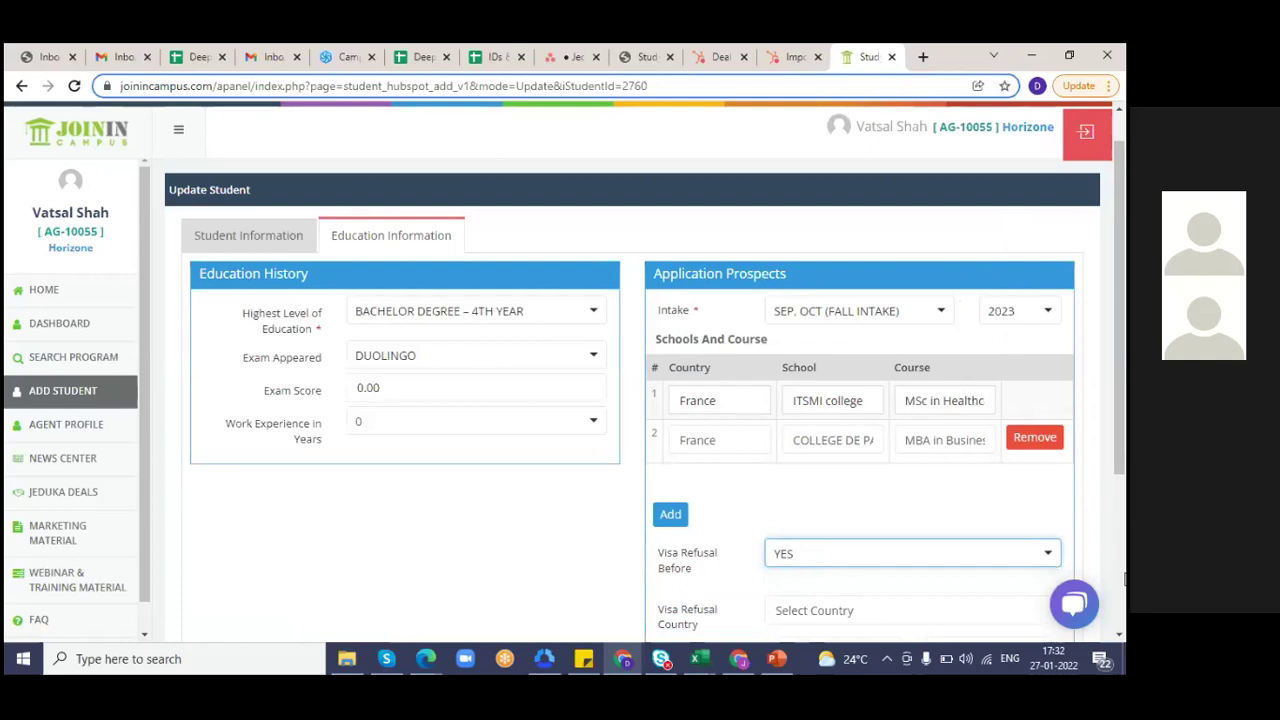
{"action": "scroll", "coordinate": [1118, 537], "scroll_direction": "down", "scroll_amount": 3}
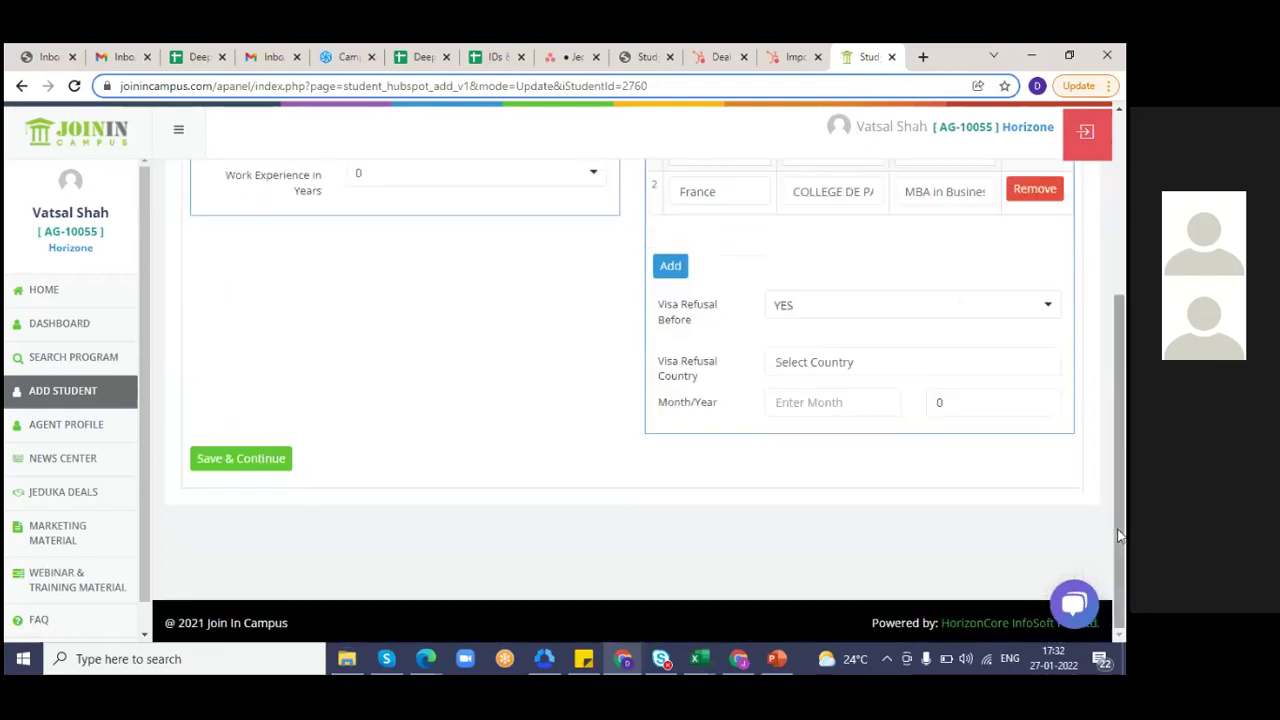
{"action": "left_click", "coordinate": [868, 366]}
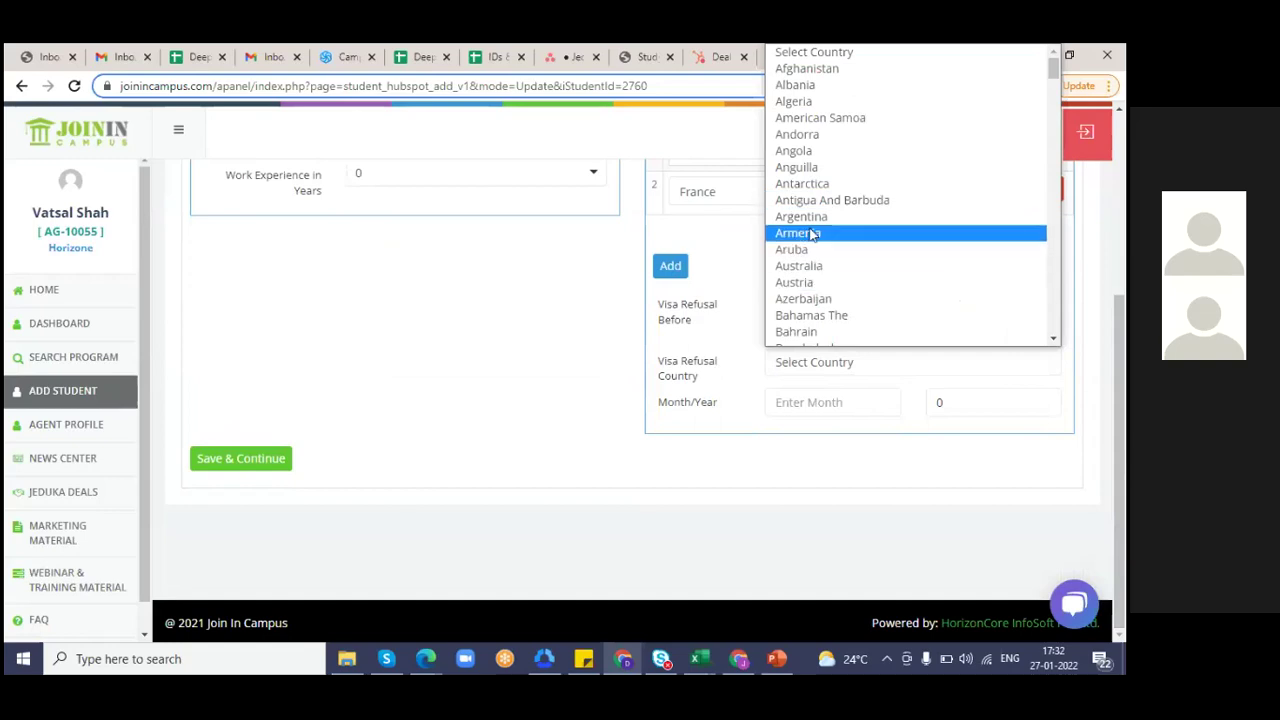
{"action": "left_click", "coordinate": [803, 224]}
{"action": "left_click", "coordinate": [845, 402]}
{"action": "type", "text": "June"}
{"action": "left_click", "coordinate": [942, 401]}
{"action": "key", "text": "BackSpace"}
{"action": "type", "text": "2021"}
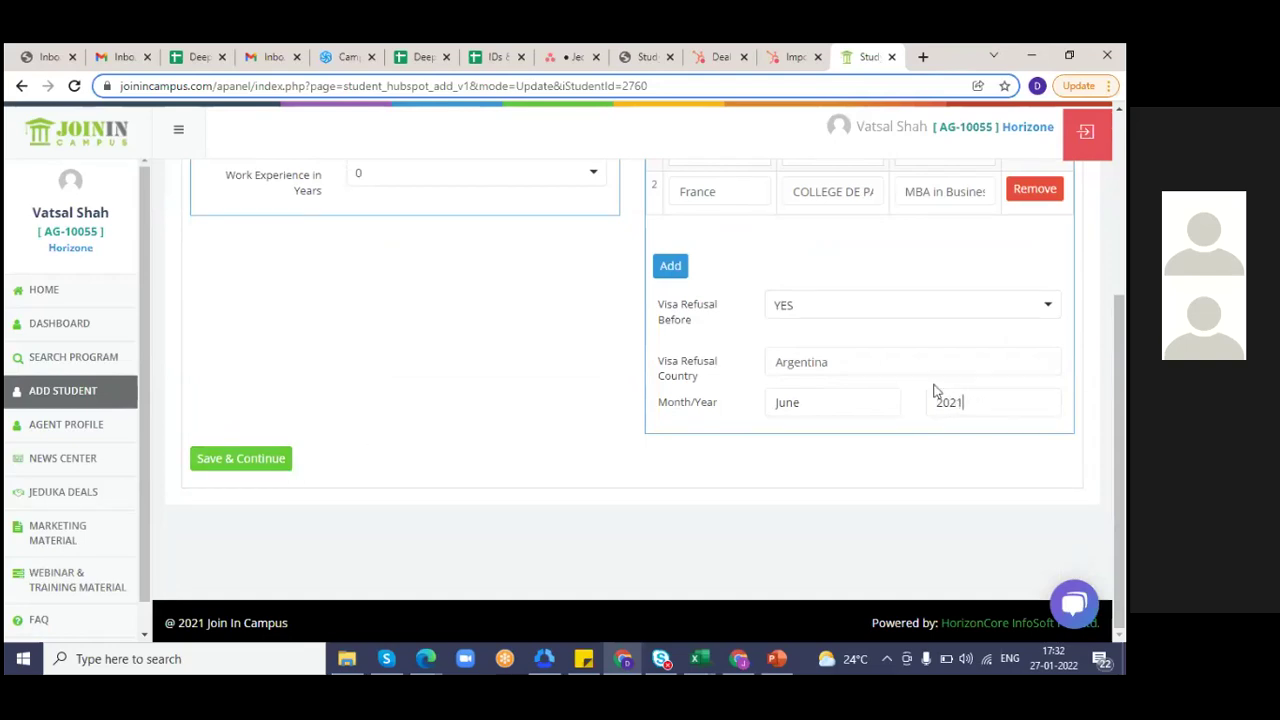
{"action": "left_click", "coordinate": [250, 461]}
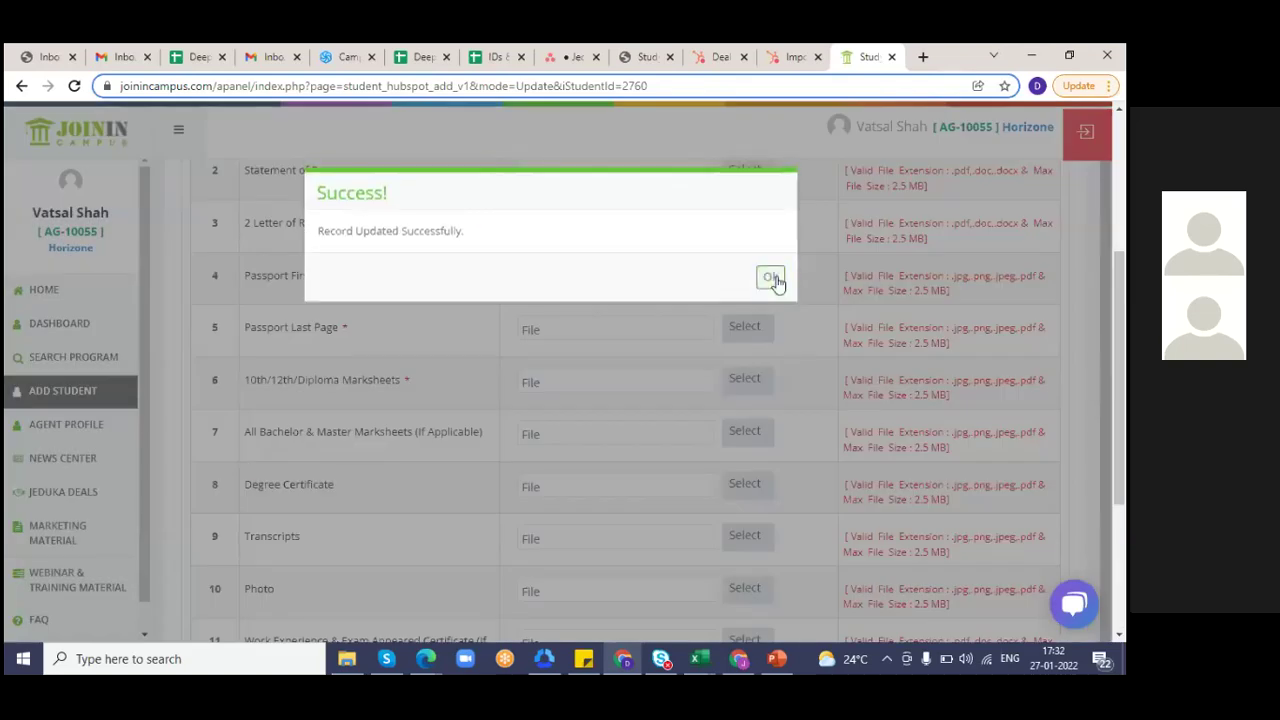
- Dismiss the Success dialog and scroll up to the Required Documents table
{"action": "left_click", "coordinate": [772, 278]}
{"action": "scroll", "coordinate": [1122, 230], "scroll_direction": "up", "scroll_amount": 2}
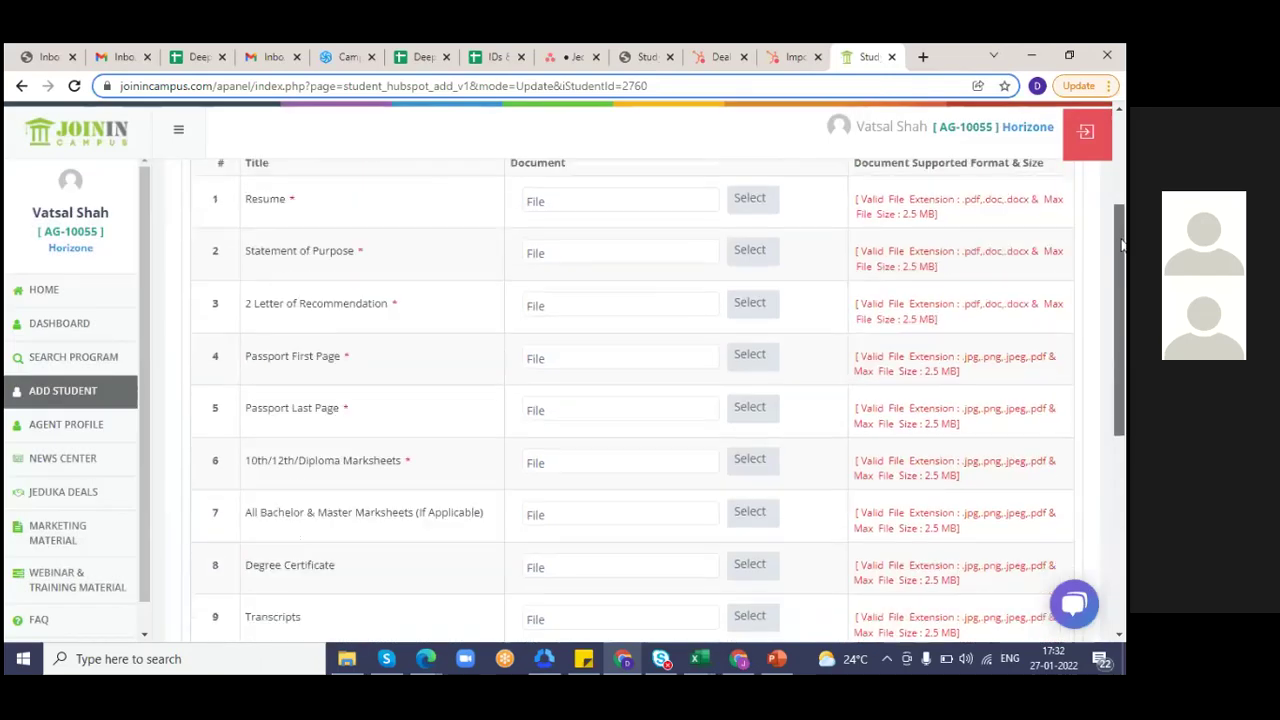
{"action": "scroll", "coordinate": [1122, 230], "scroll_direction": "up", "scroll_amount": 1}
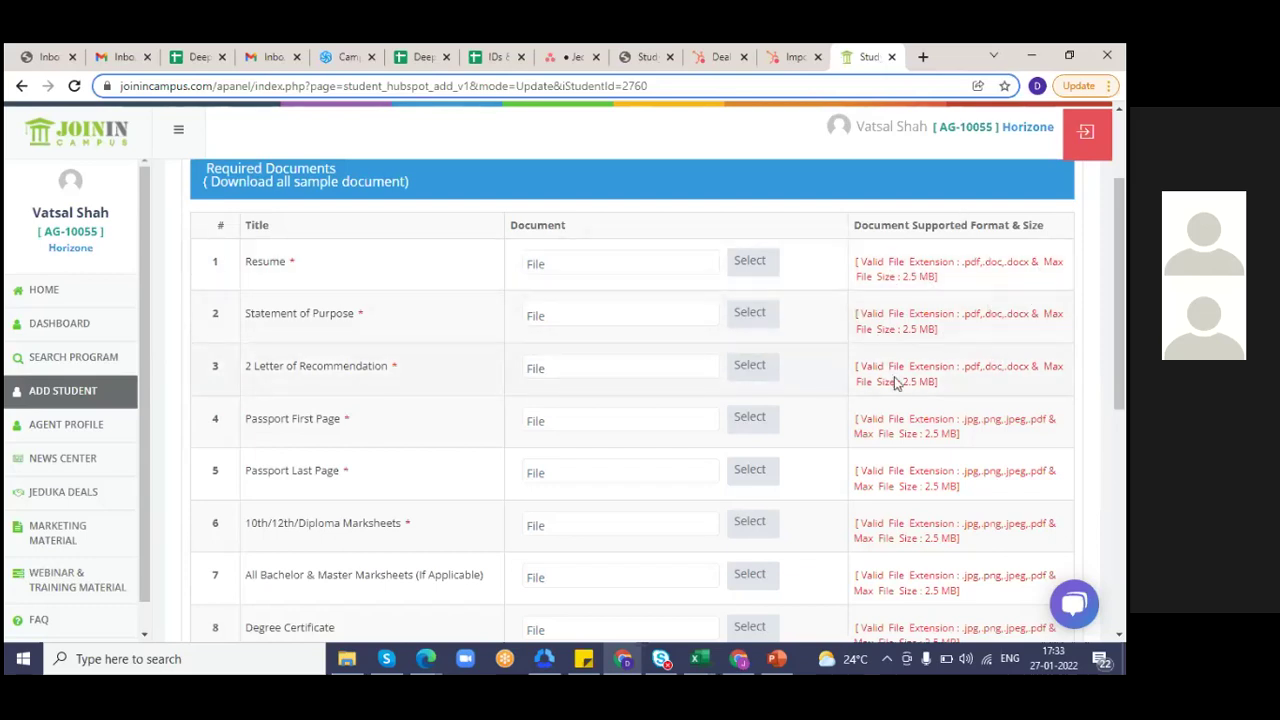
- Attach desktop files to the Resume and Statement of Purpose rows, replacing the first Statement file
{"action": "left_click", "coordinate": [765, 270]}
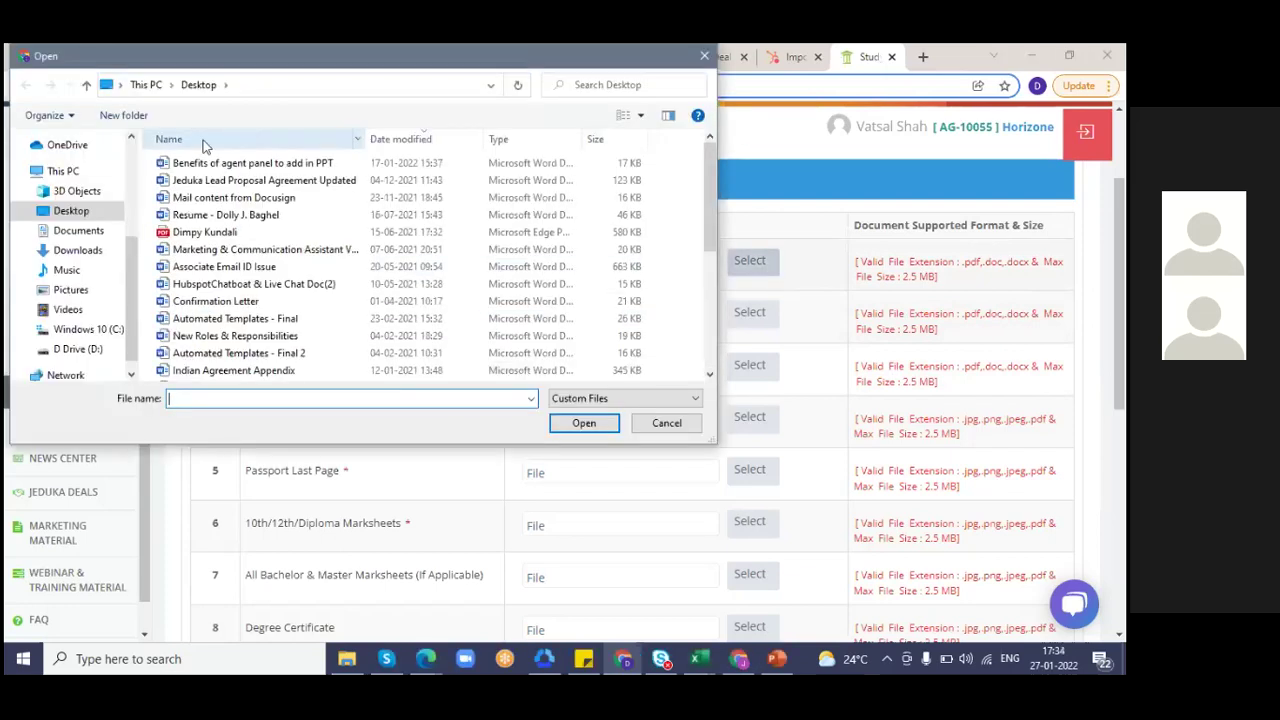
{"action": "double_click", "coordinate": [195, 162]}
{"action": "left_click", "coordinate": [752, 315]}
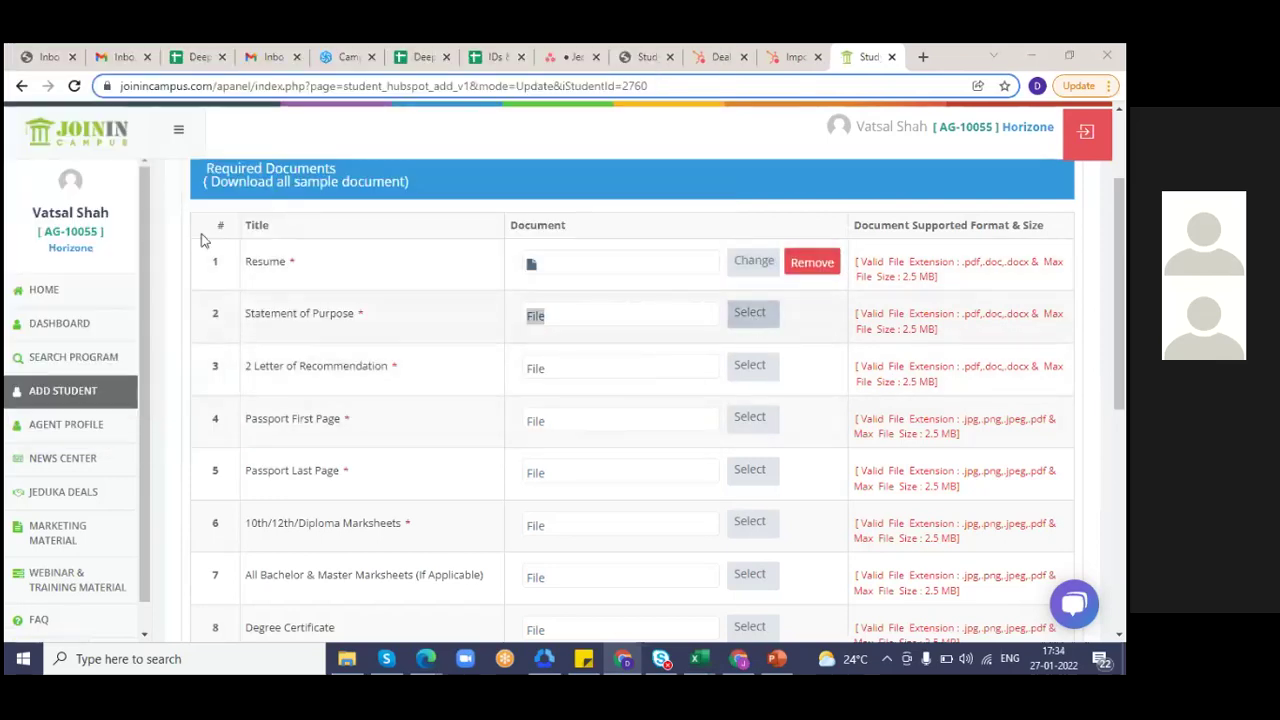
{"action": "double_click", "coordinate": [224, 168]}
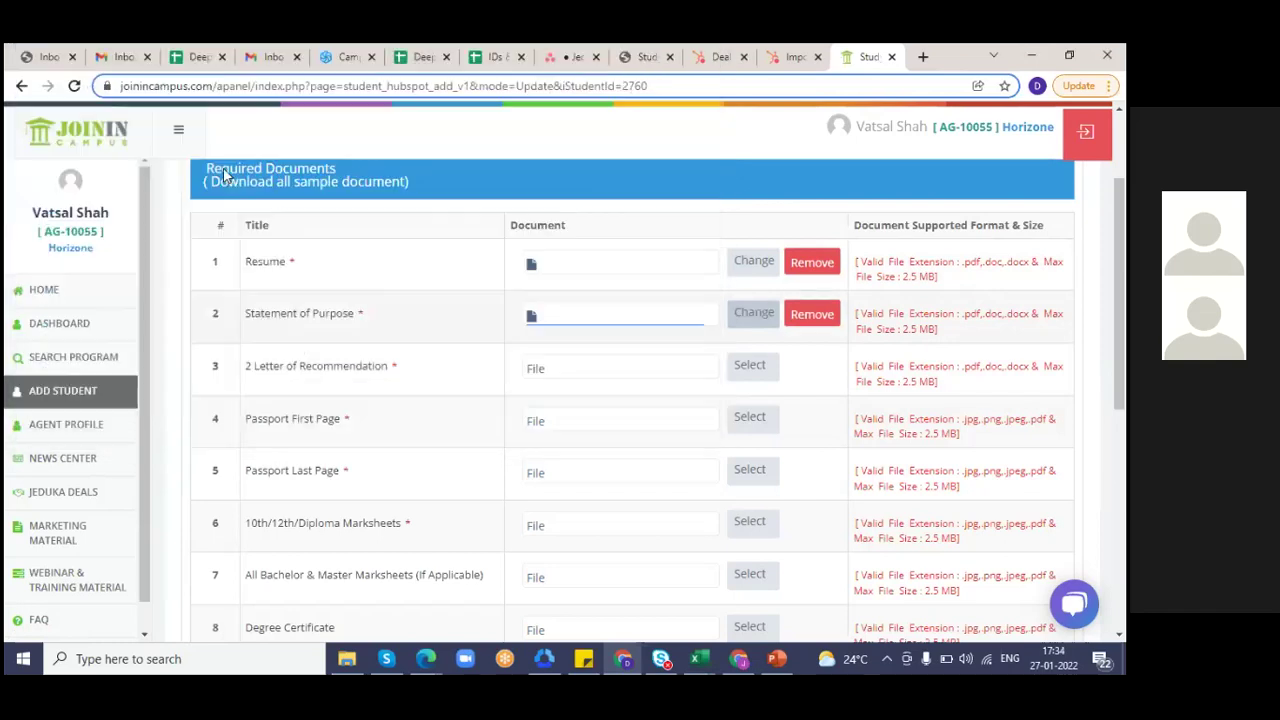
{"action": "left_click", "coordinate": [818, 322]}
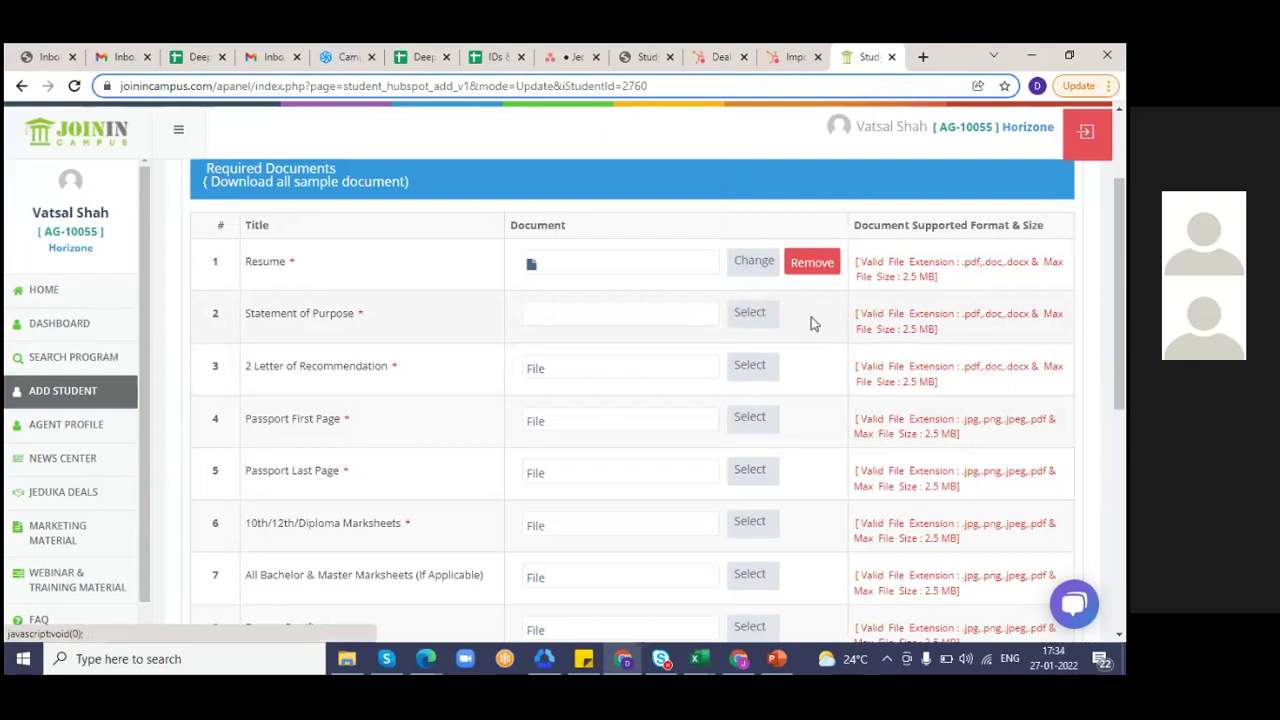
{"action": "left_click", "coordinate": [745, 318]}
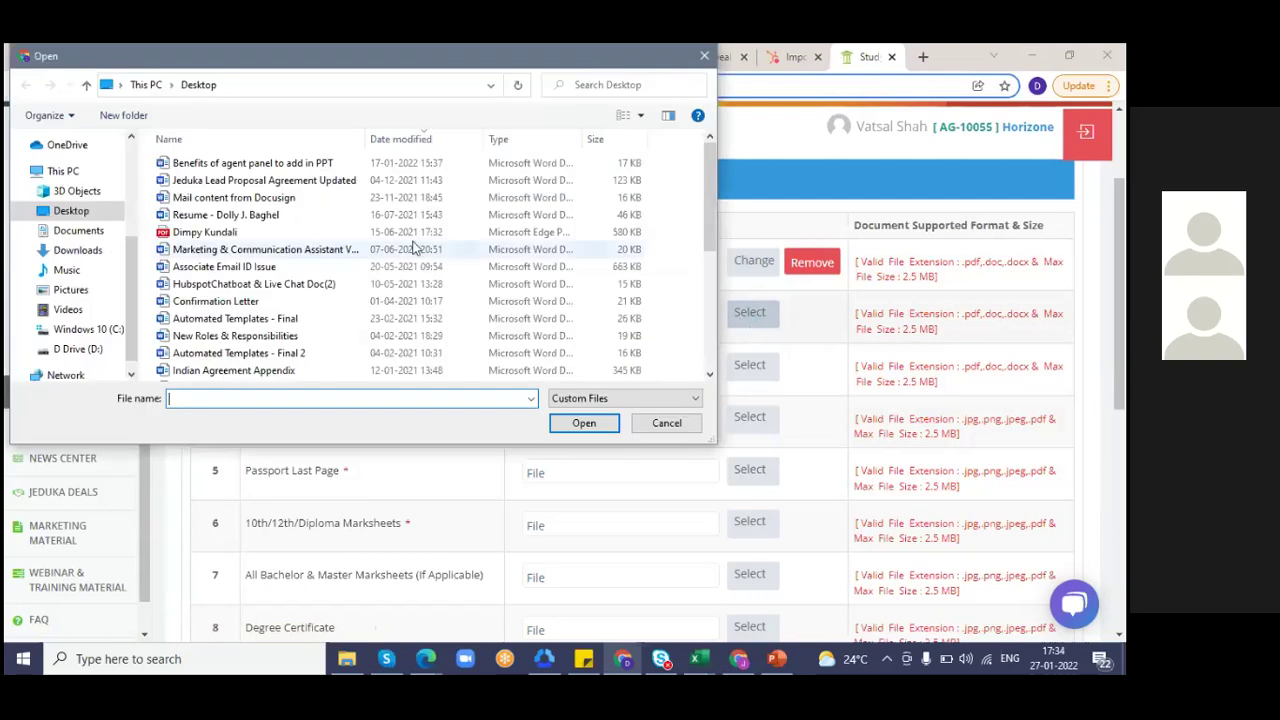
{"action": "double_click", "coordinate": [270, 164]}
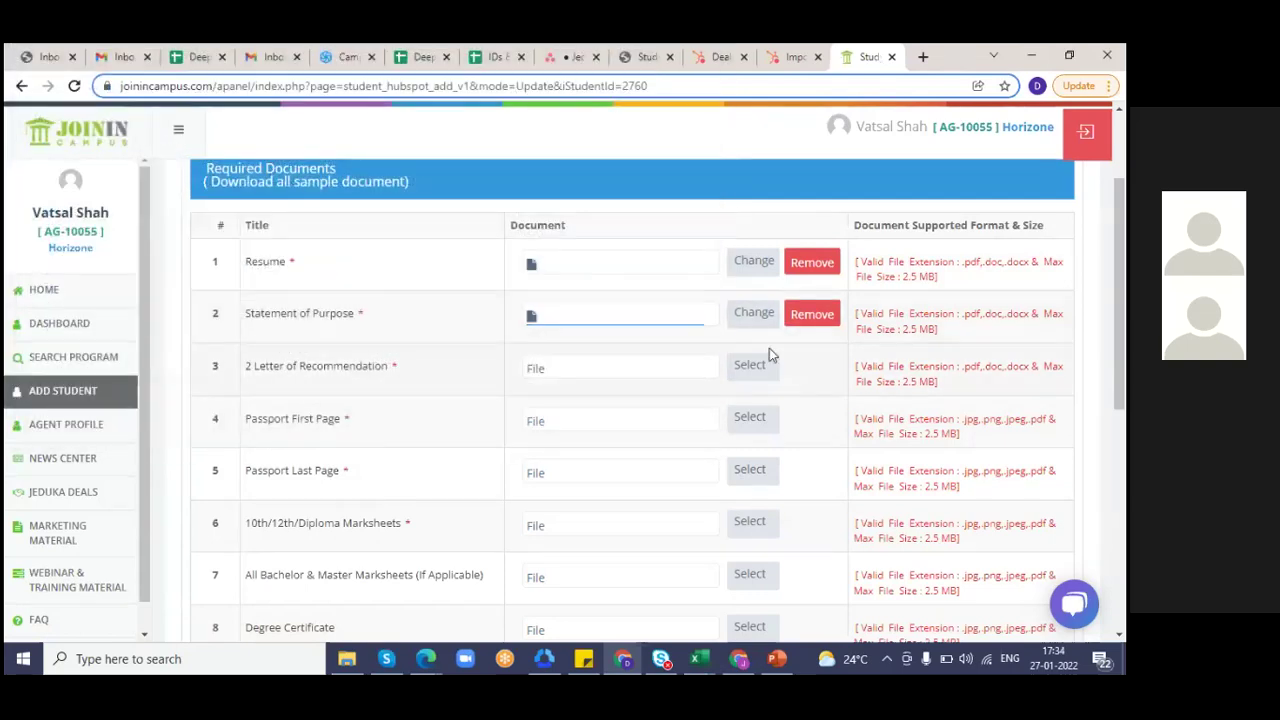
- Attach JIC Favicon to recommendation letters, both passport pages and 10th/12th/Diploma Marksheets rows
{"action": "left_click", "coordinate": [767, 365]}
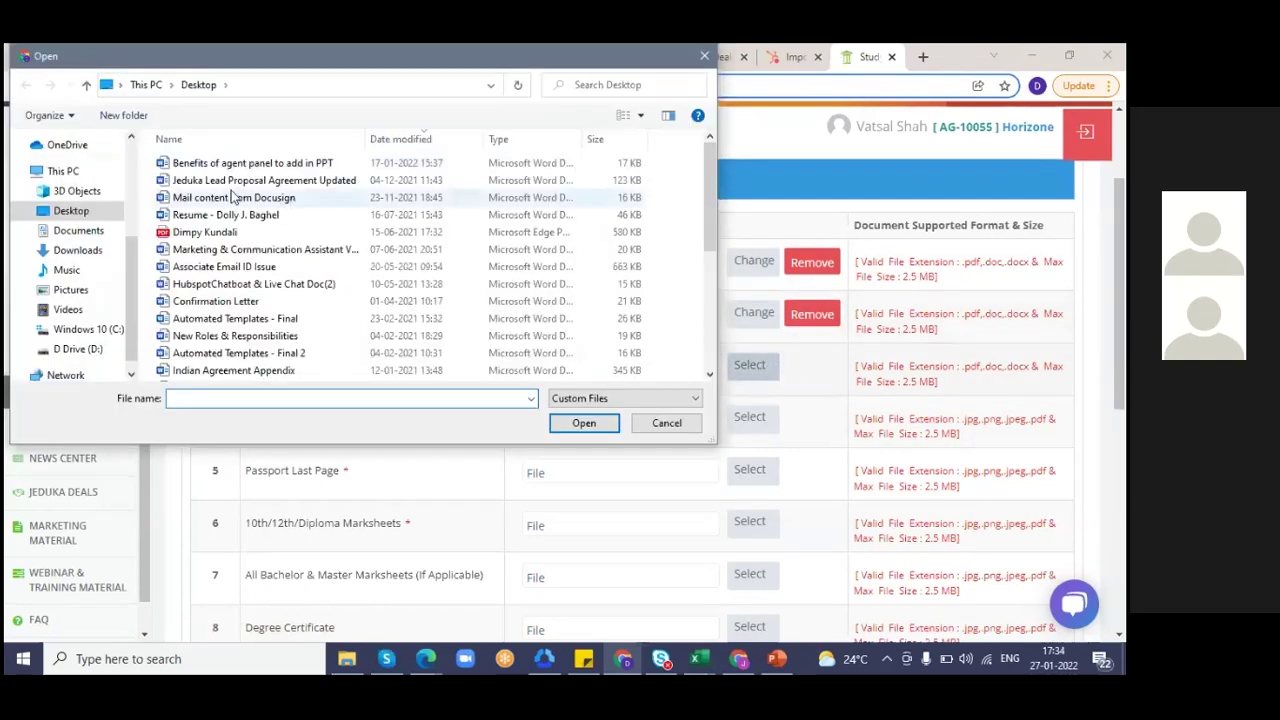
{"action": "left_click", "coordinate": [225, 180]}
{"action": "double_click", "coordinate": [240, 163]}
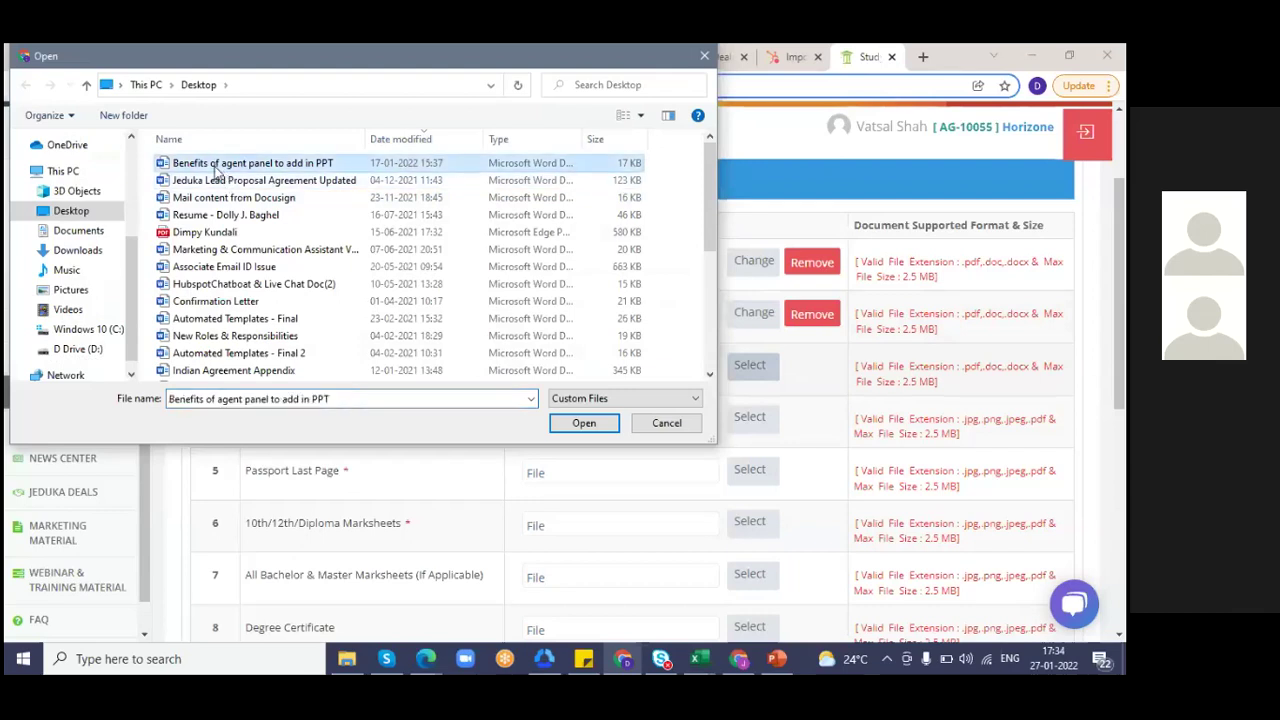
{"action": "left_click", "coordinate": [748, 426]}
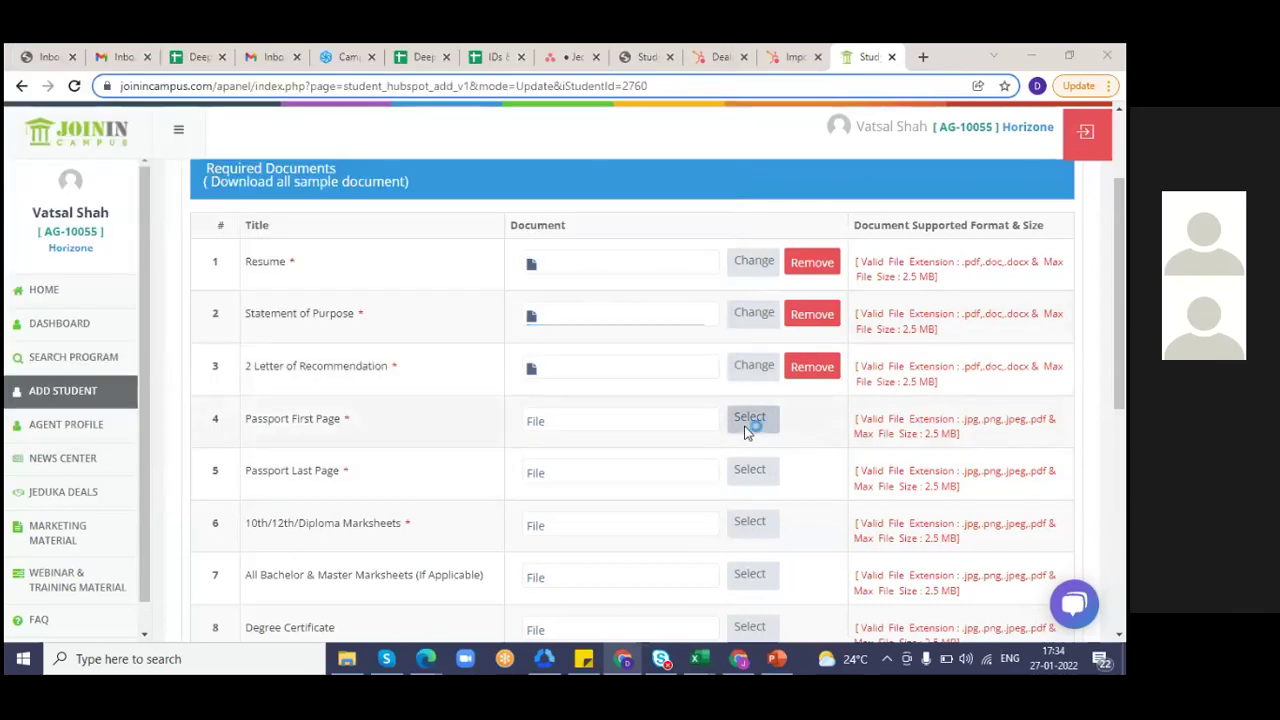
{"action": "double_click", "coordinate": [210, 166]}
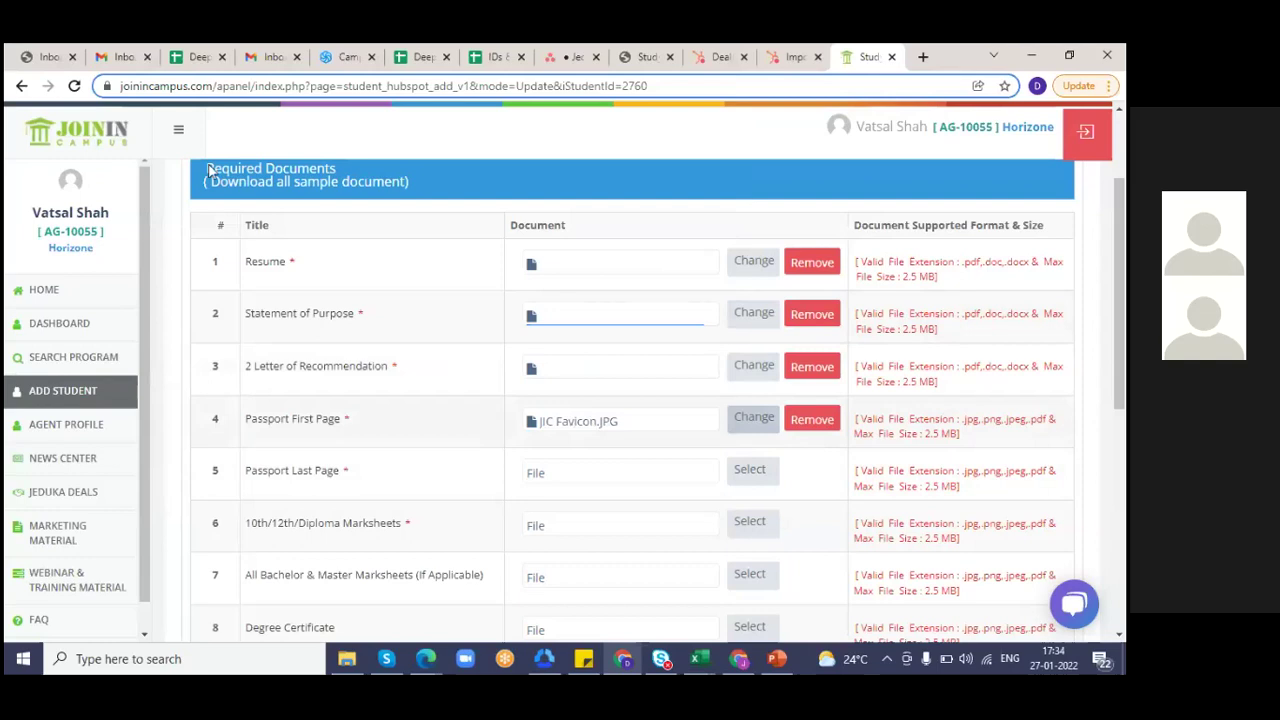
{"action": "left_click", "coordinate": [750, 472]}
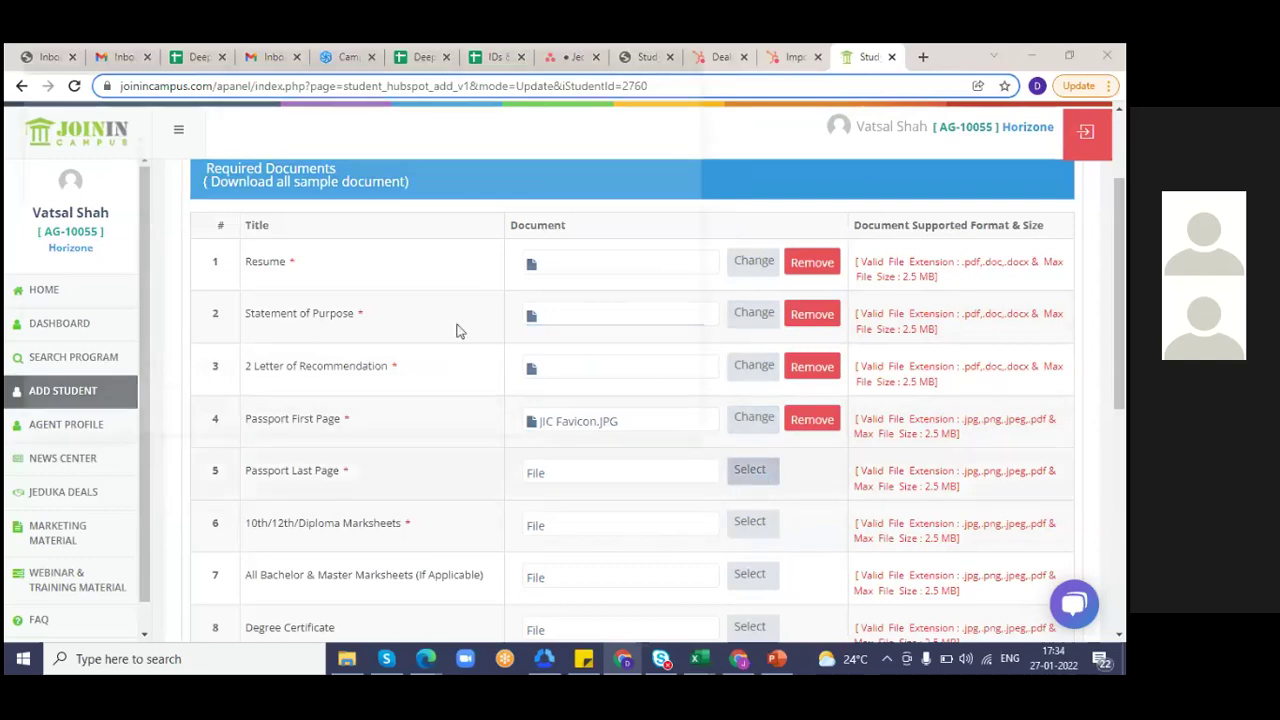
{"action": "left_click", "coordinate": [216, 165]}
{"action": "double_click", "coordinate": [221, 168]}
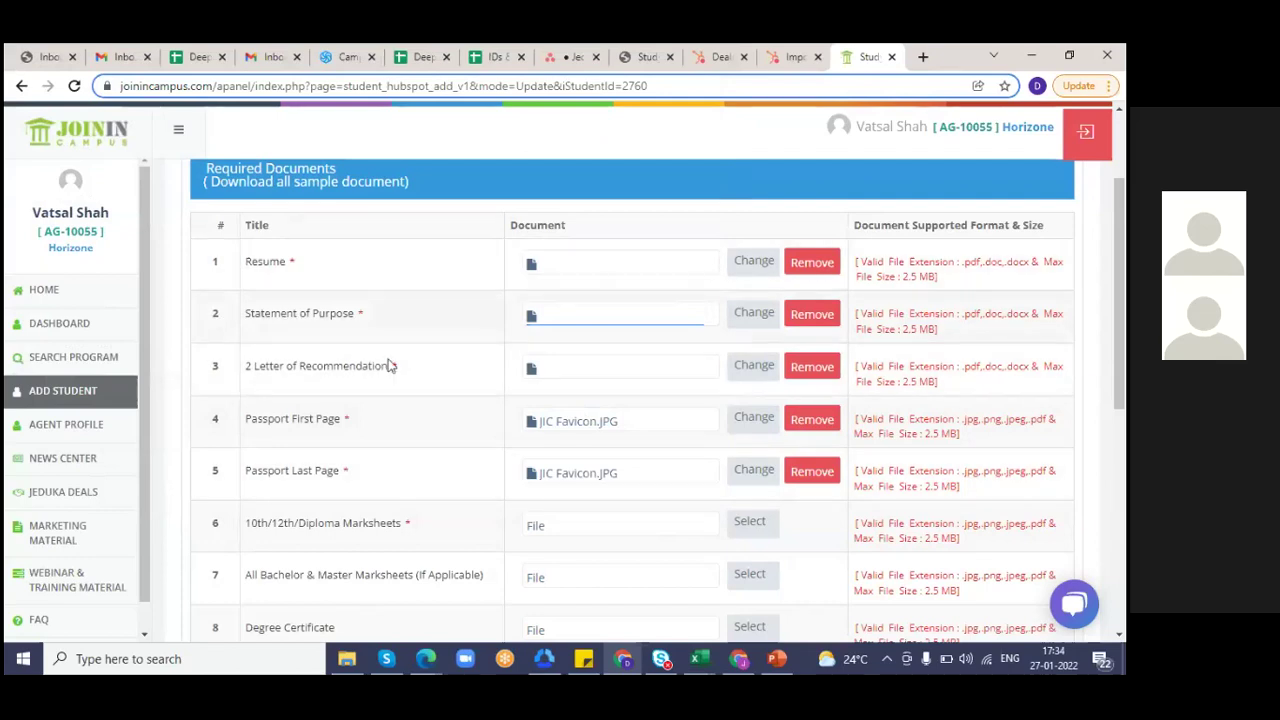
{"action": "left_click", "coordinate": [762, 526]}
{"action": "double_click", "coordinate": [246, 164]}
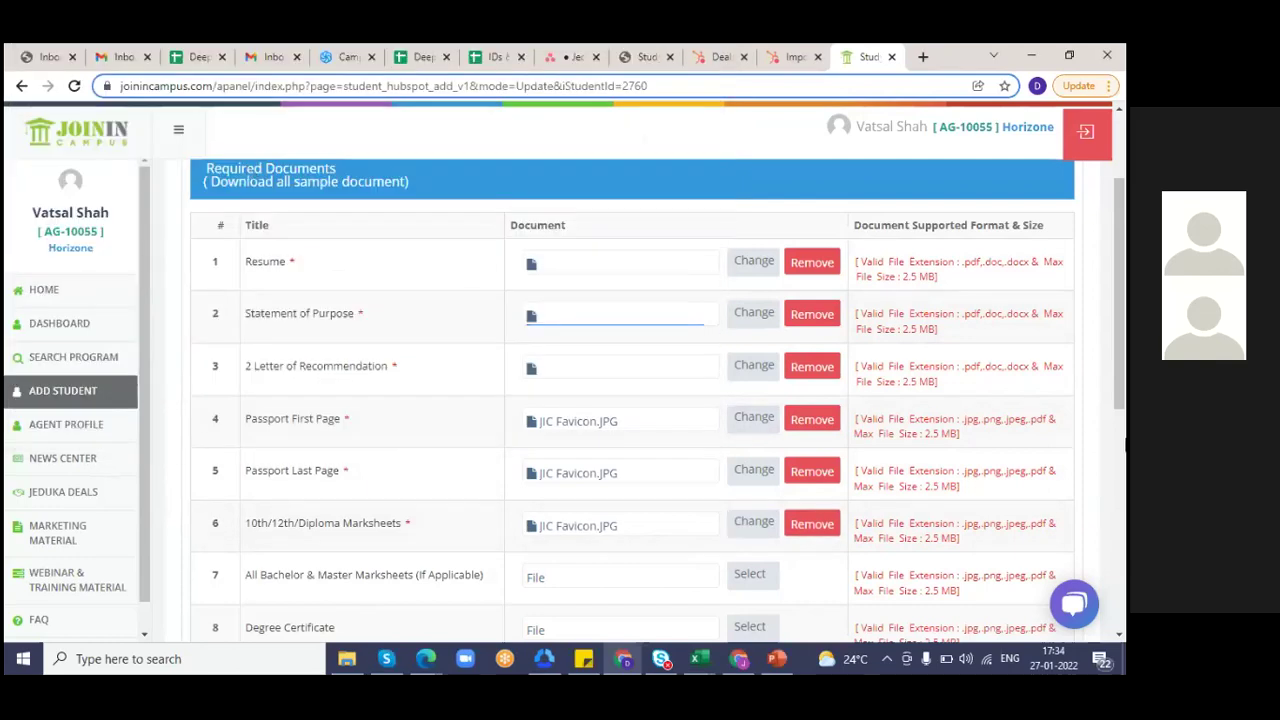
- Attach JIC Favicon to the Bachelor & Master marksheets, Degree Certificate and Transcripts rows
{"action": "scroll", "coordinate": [1126, 448], "scroll_direction": "down", "scroll_amount": 2}
{"action": "scroll", "coordinate": [1122, 450], "scroll_direction": "down", "scroll_amount": 2}
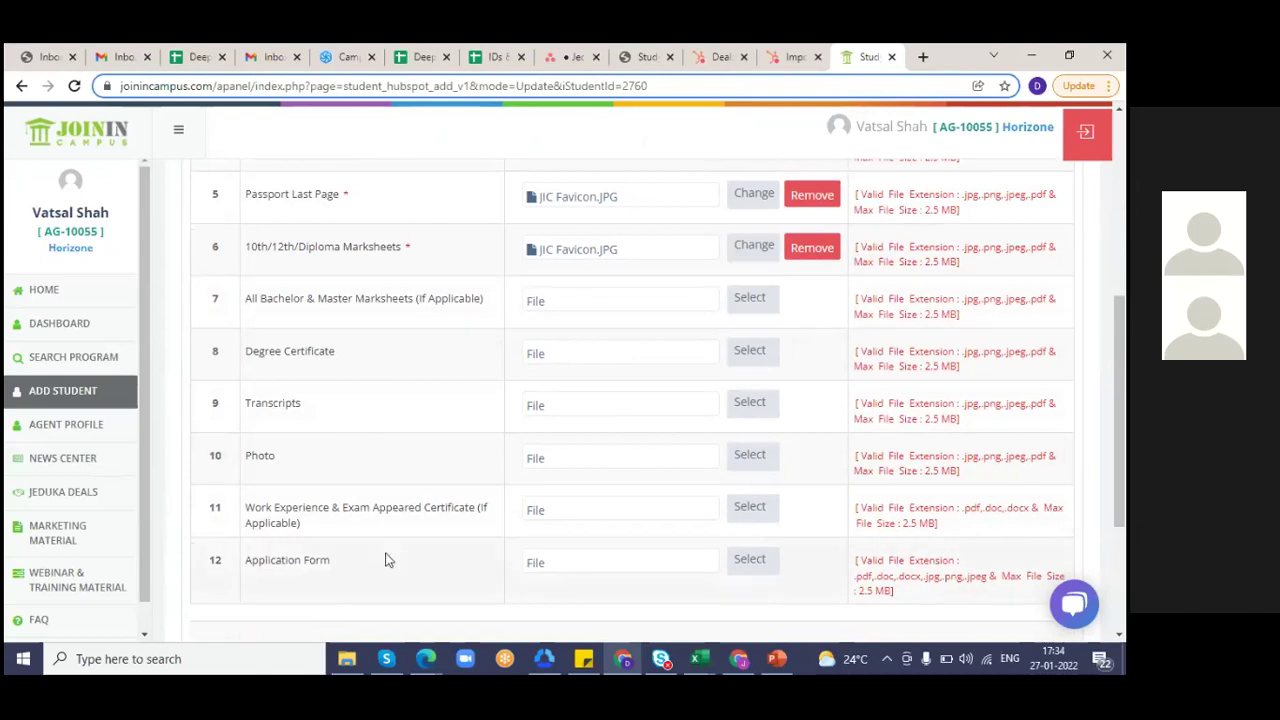
{"action": "left_click", "coordinate": [743, 313]}
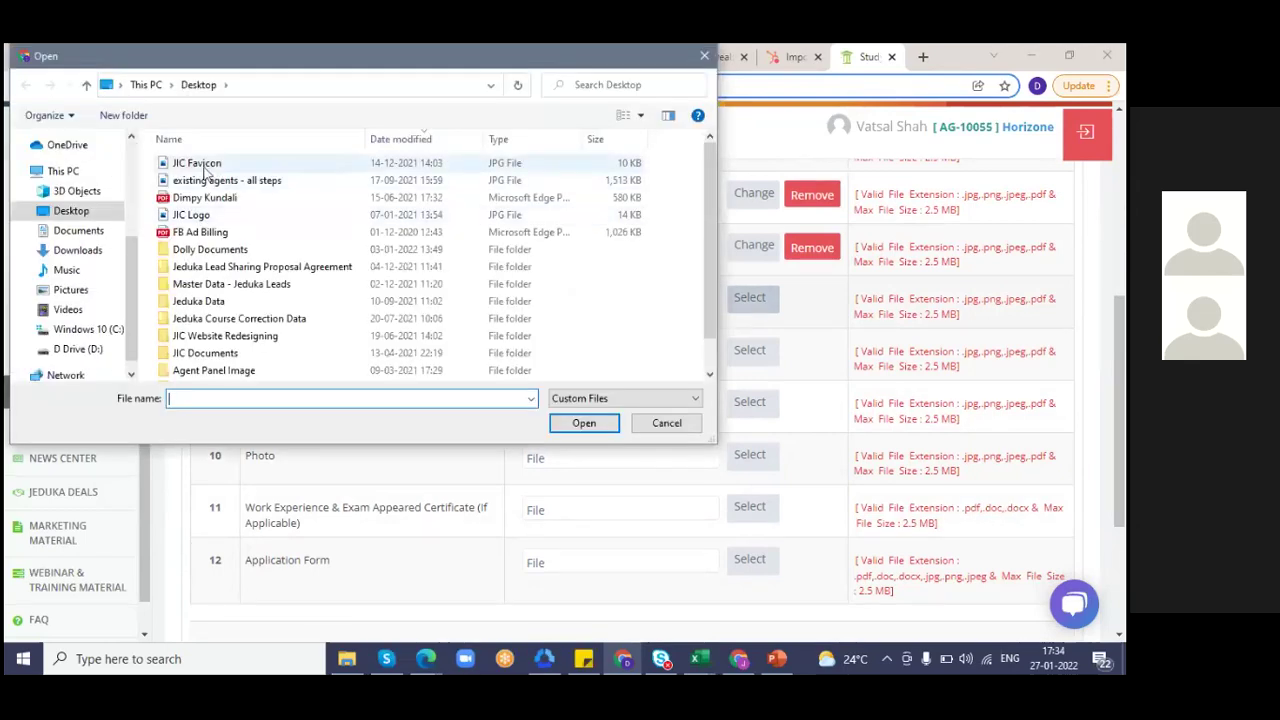
{"action": "double_click", "coordinate": [200, 166]}
{"action": "left_click", "coordinate": [748, 352]}
{"action": "double_click", "coordinate": [244, 165]}
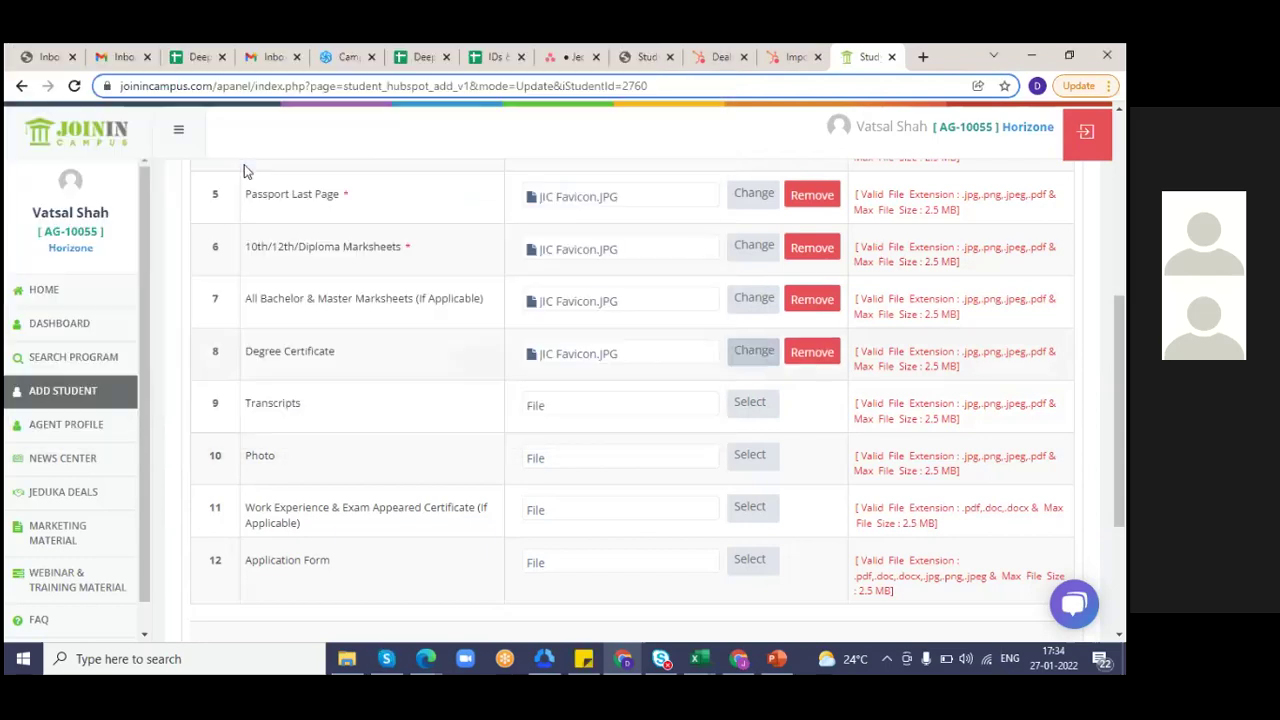
{"action": "left_click", "coordinate": [737, 419]}
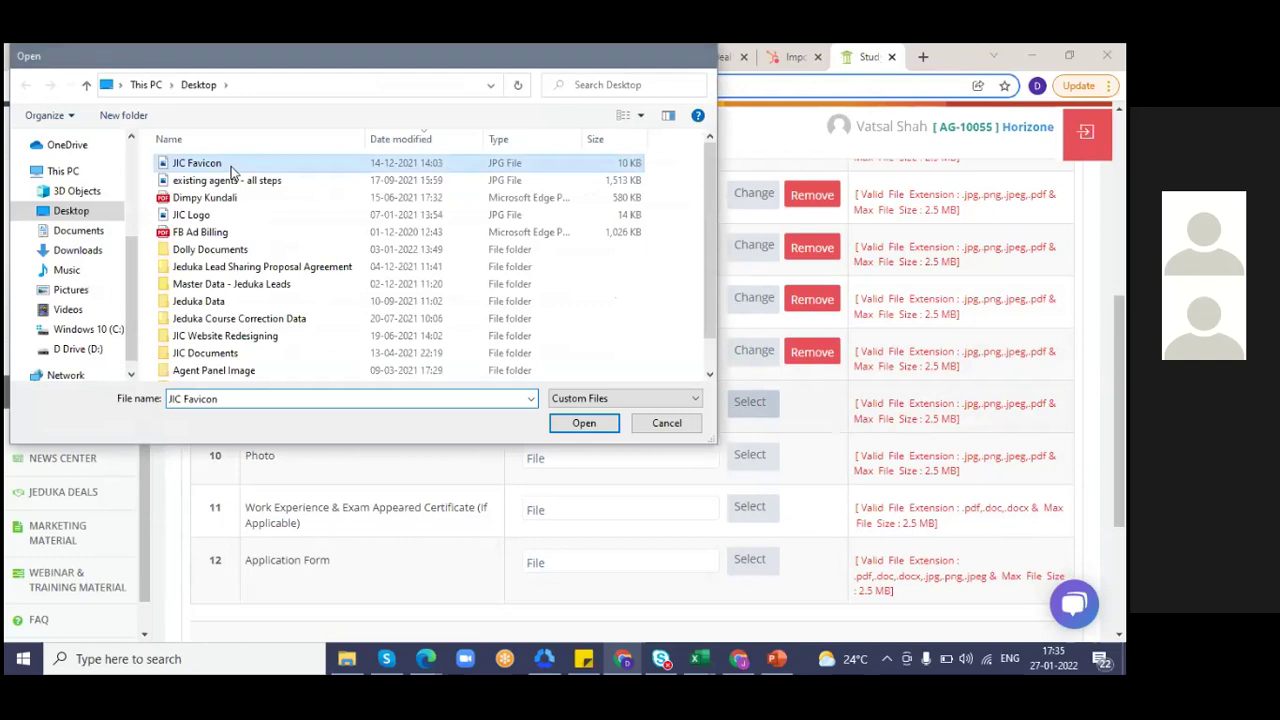
{"action": "double_click", "coordinate": [231, 168]}
- Scroll to the bottom and Save & Submit the attached documents
{"action": "left_click_drag", "start_coordinate": [1122, 470], "coordinate": [1124, 555]}
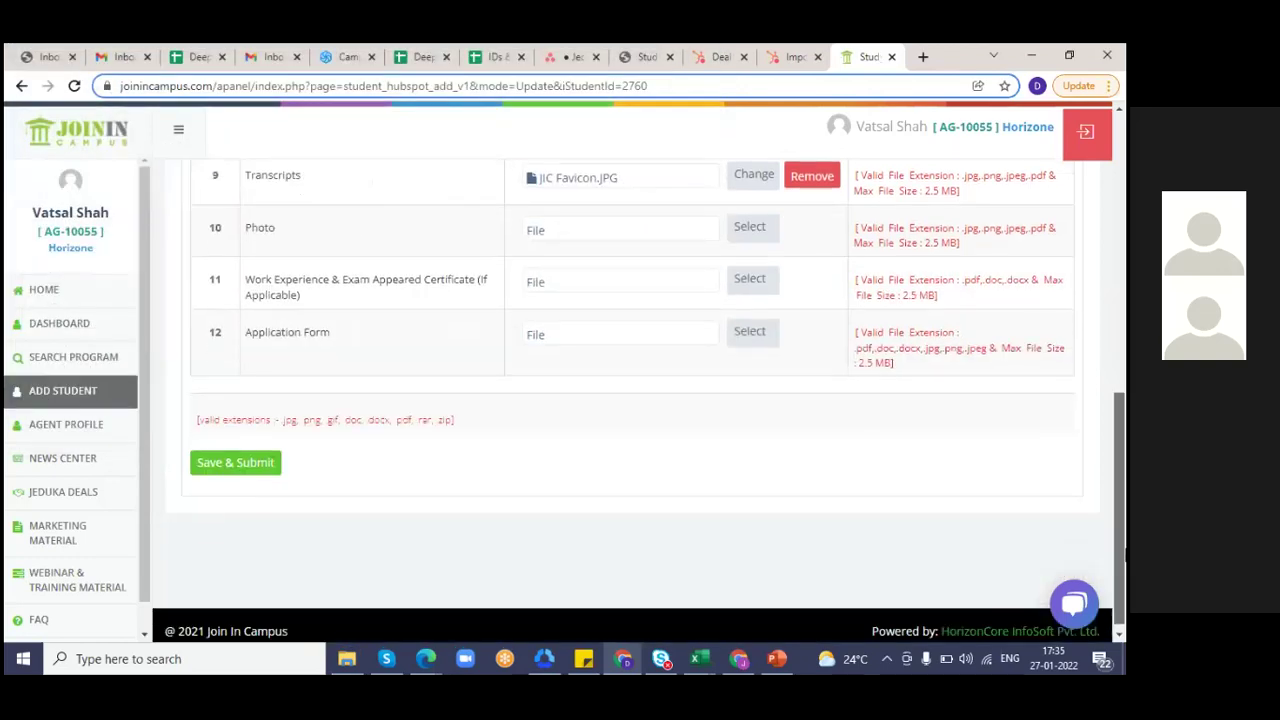
{"action": "left_click", "coordinate": [1122, 336]}
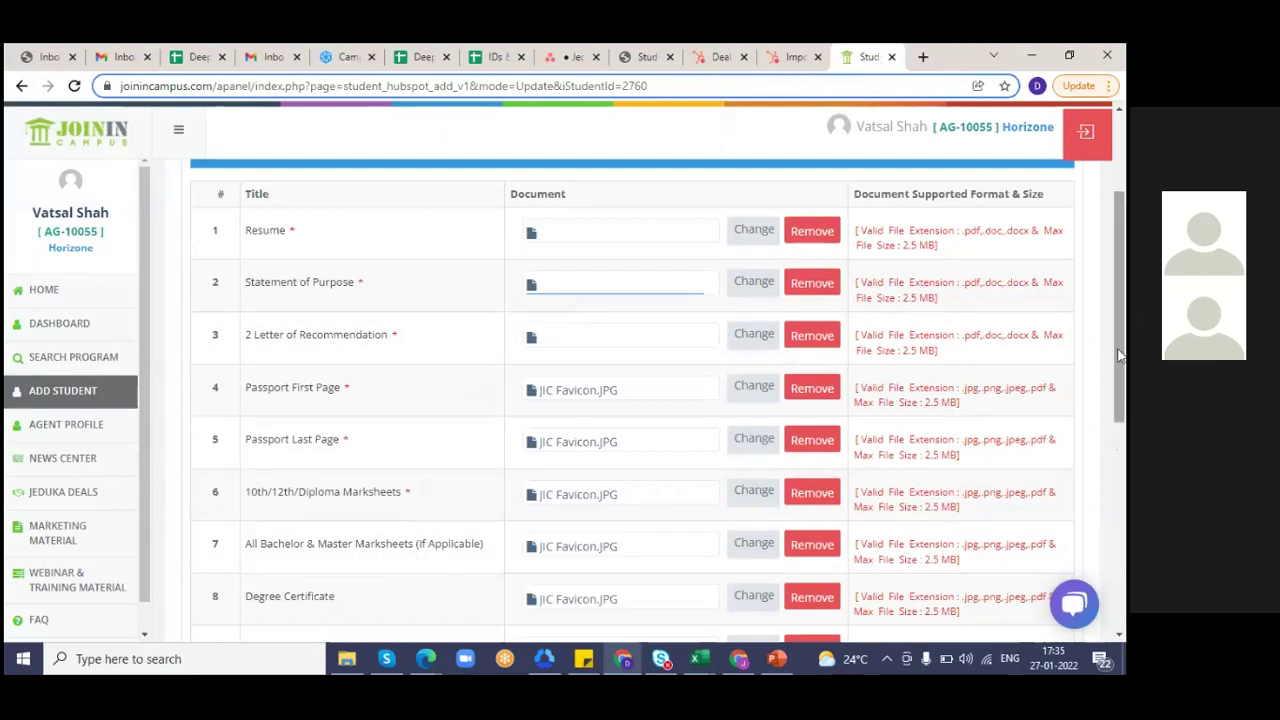
{"action": "left_click", "coordinate": [1124, 455]}
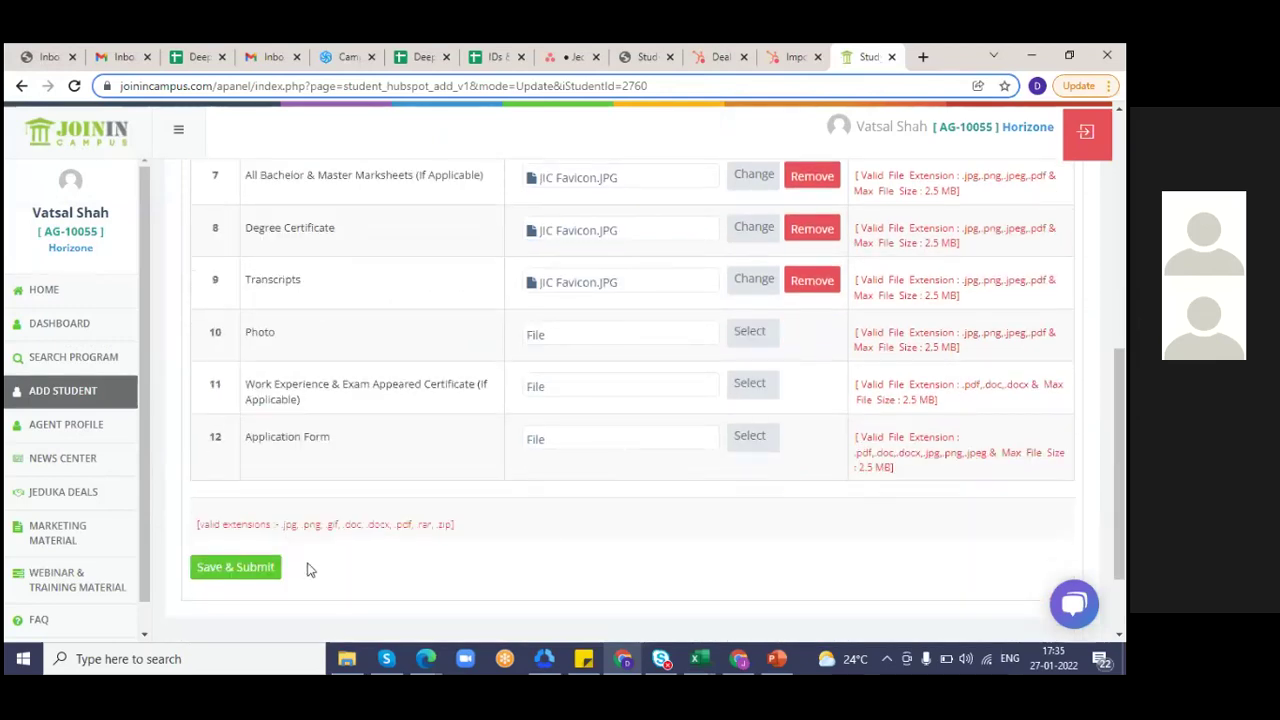
{"action": "left_click", "coordinate": [240, 567]}
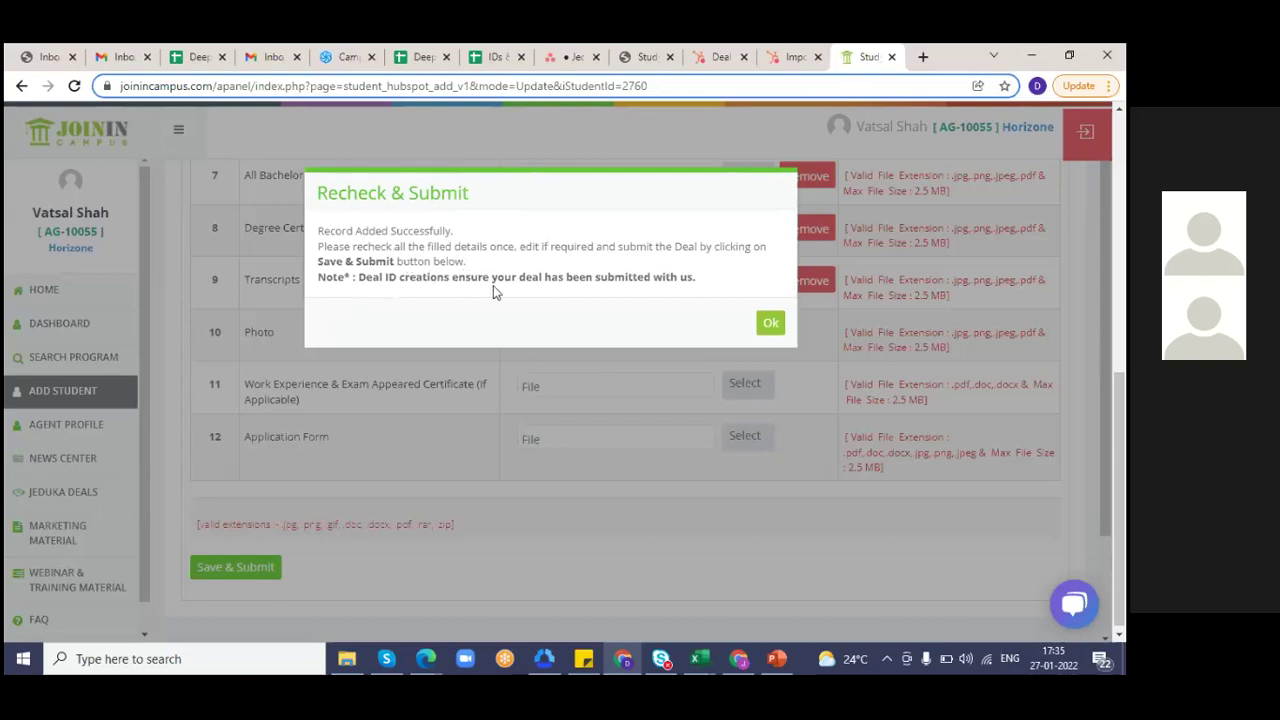
- Acknowledge the record-added confirmation so the Update Student form reloads
{"action": "left_click", "coordinate": [769, 325]}
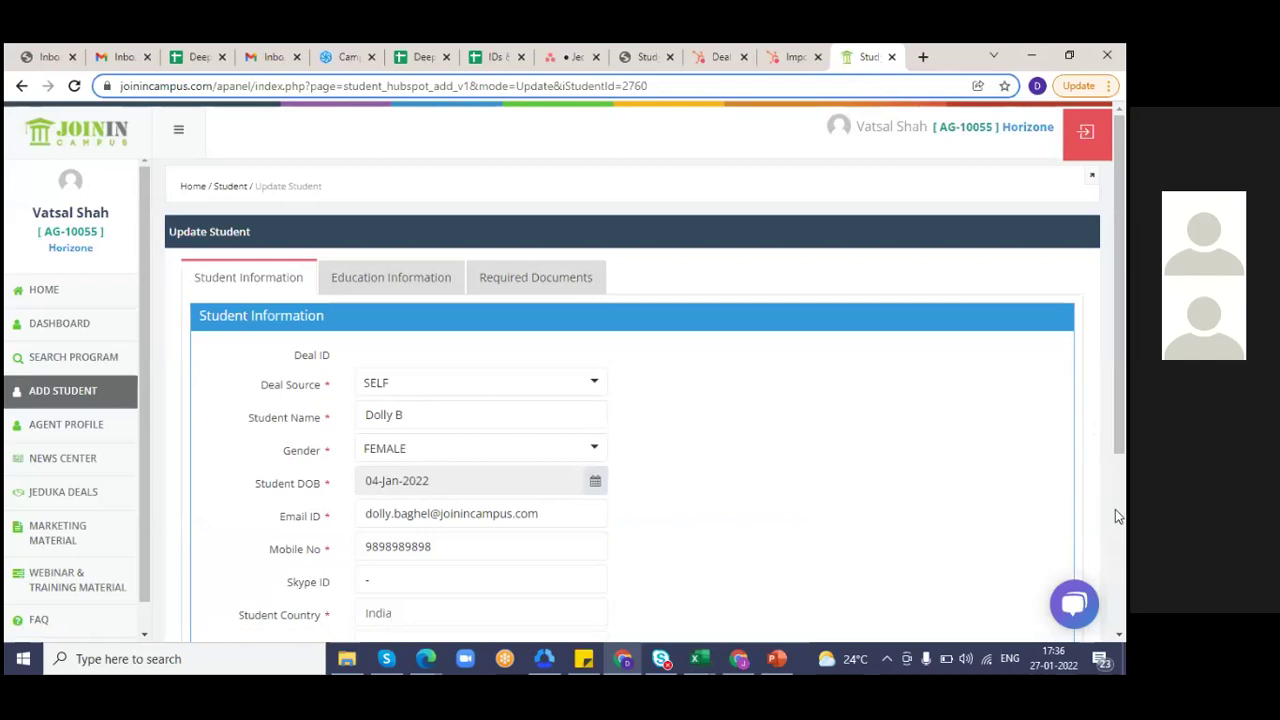
{"action": "scroll", "coordinate": [1115, 504], "scroll_direction": "down", "scroll_amount": 3}
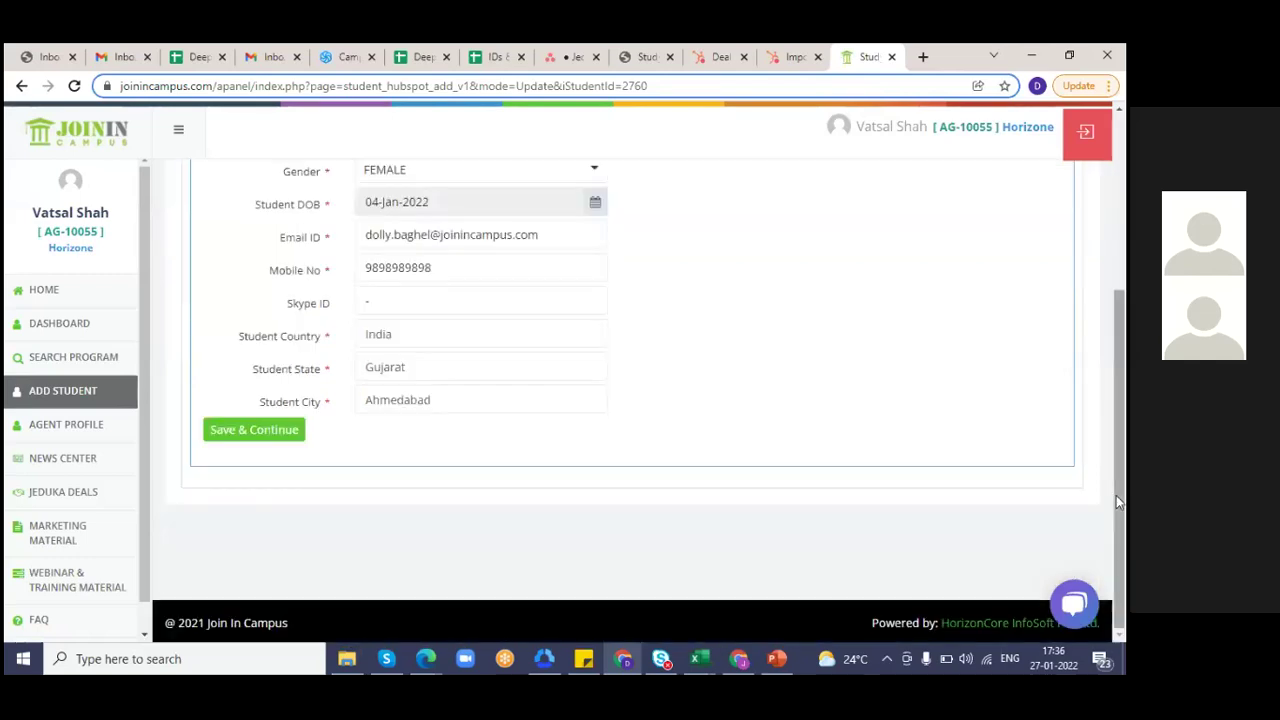
{"action": "scroll", "coordinate": [1121, 260], "scroll_direction": "up", "scroll_amount": 3}
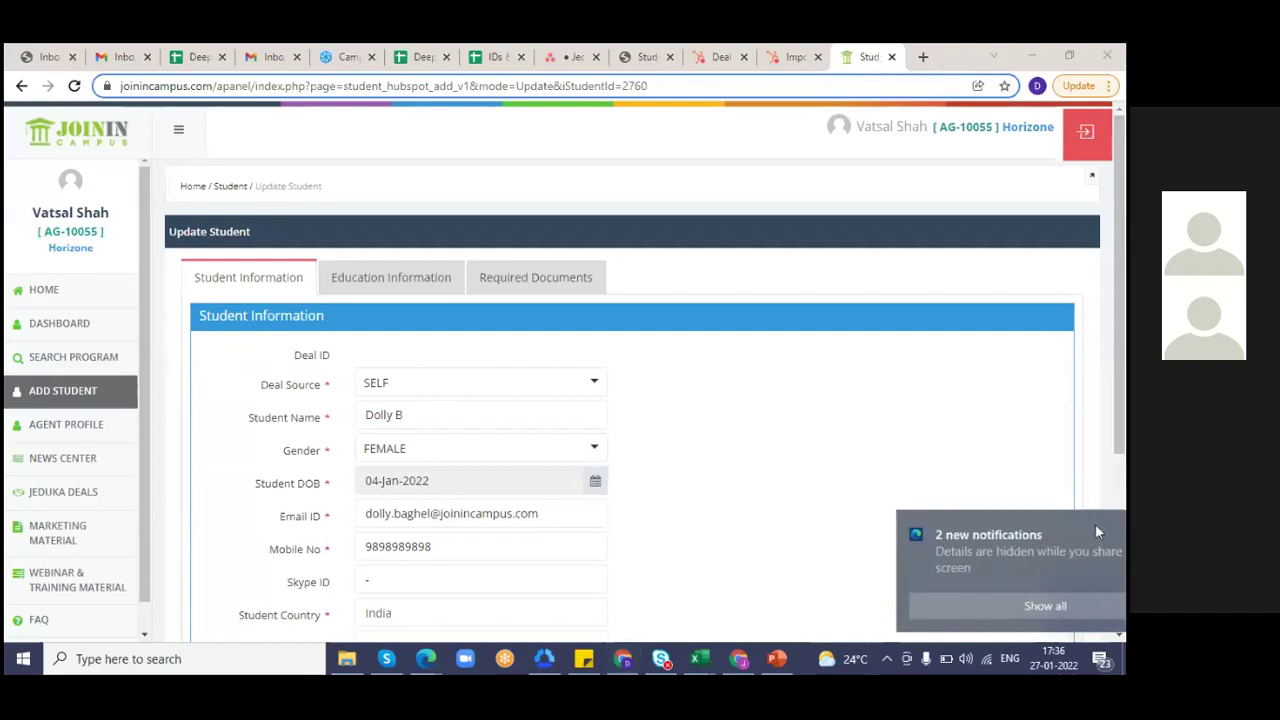
{"action": "left_click", "coordinate": [1095, 524]}
{"action": "left_click", "coordinate": [1120, 502]}
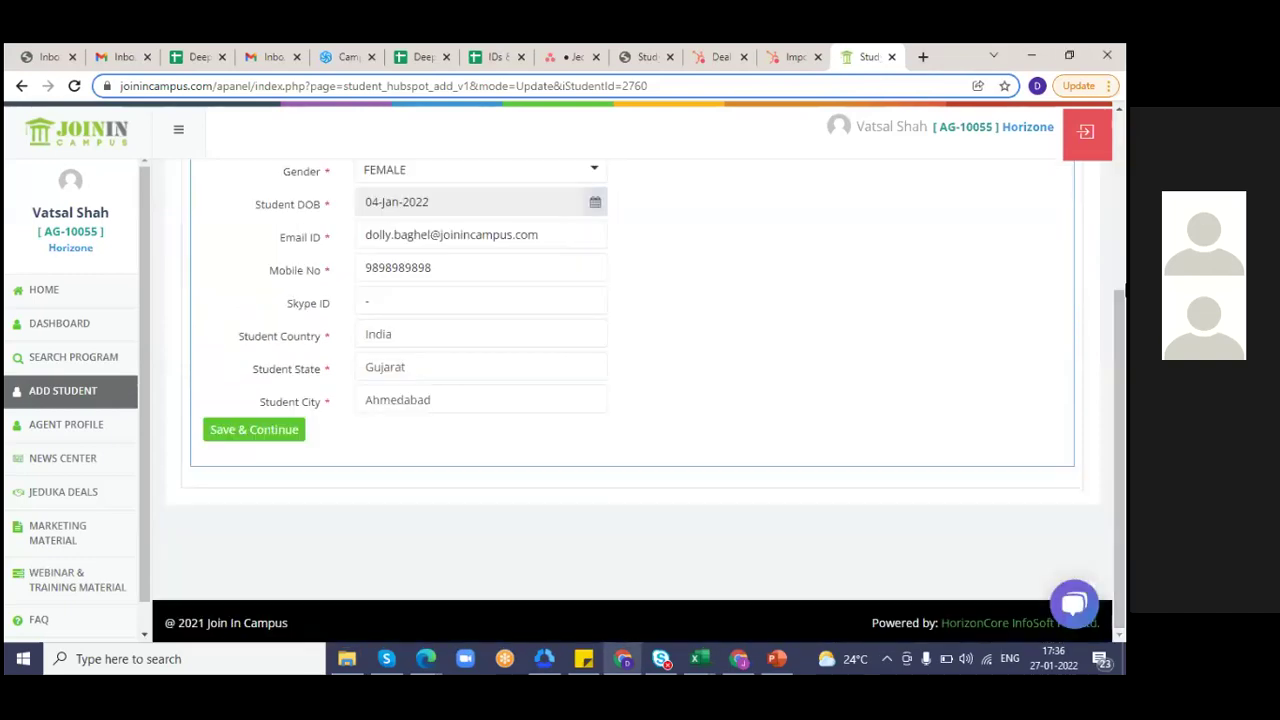
{"action": "left_click", "coordinate": [1115, 255]}
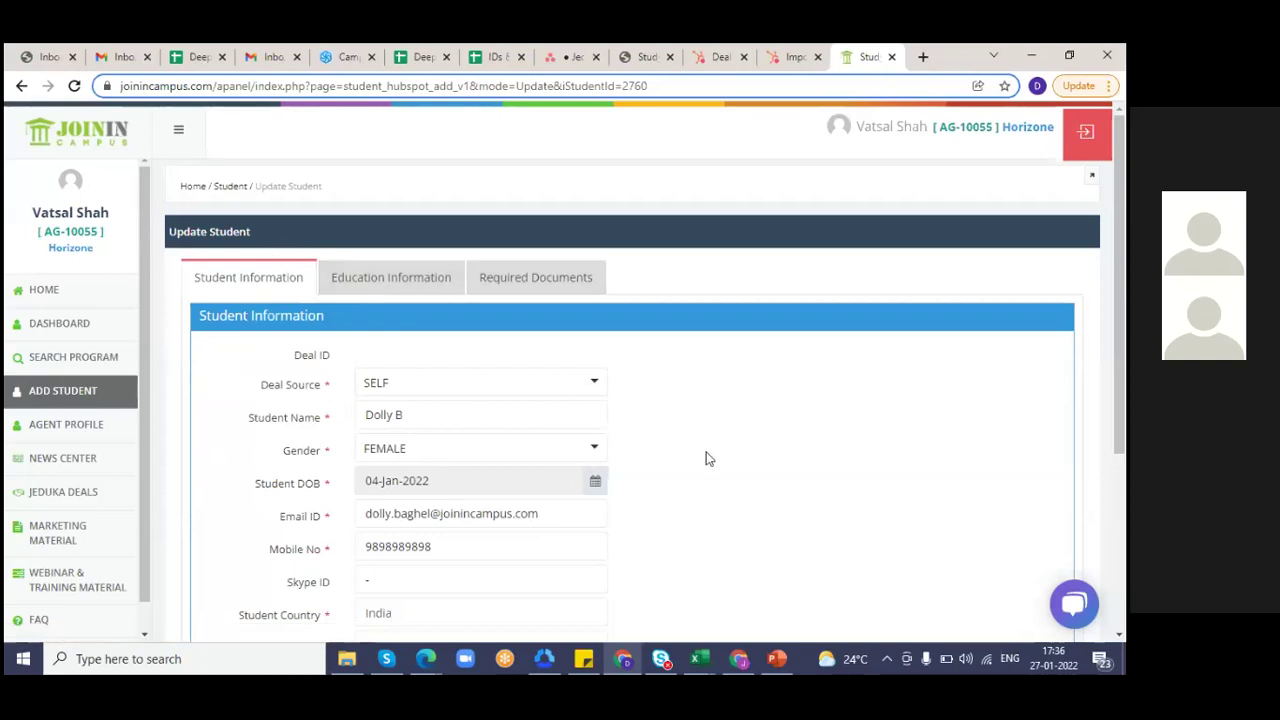
{"action": "scroll", "coordinate": [705, 458], "scroll_direction": "down", "scroll_amount": 3}
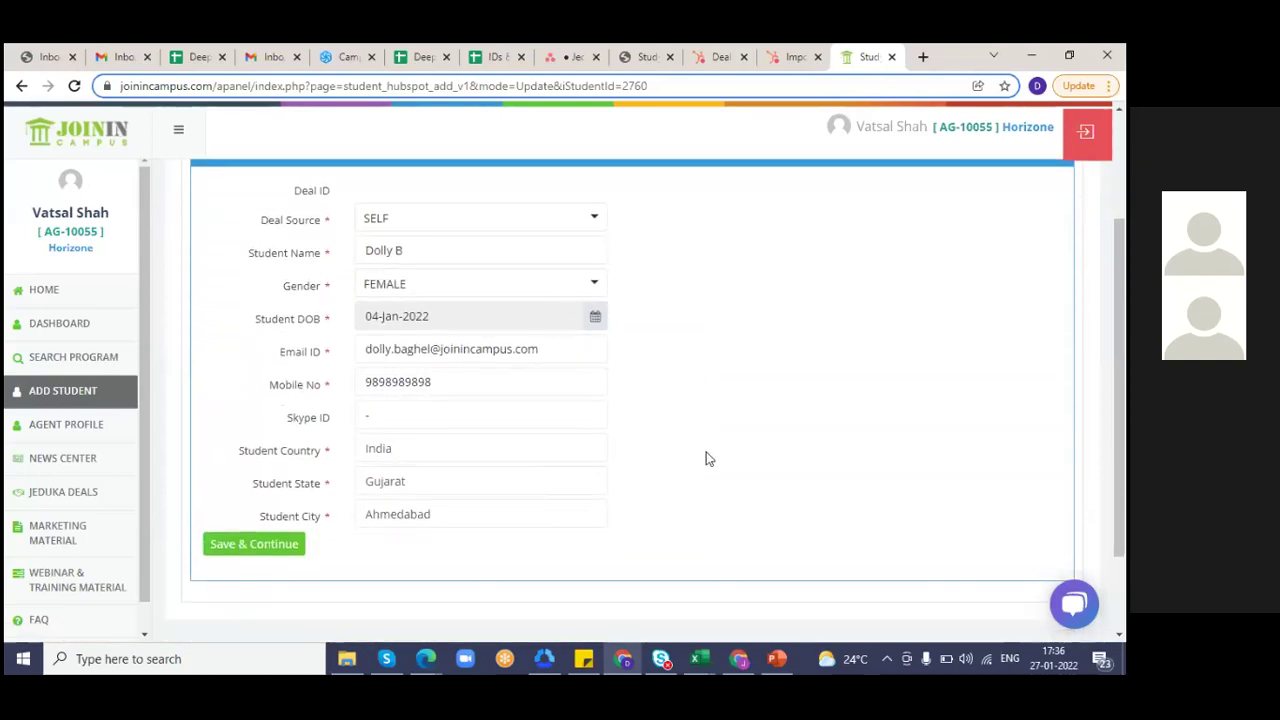
{"action": "scroll", "coordinate": [985, 410], "scroll_direction": "up", "scroll_amount": 2}
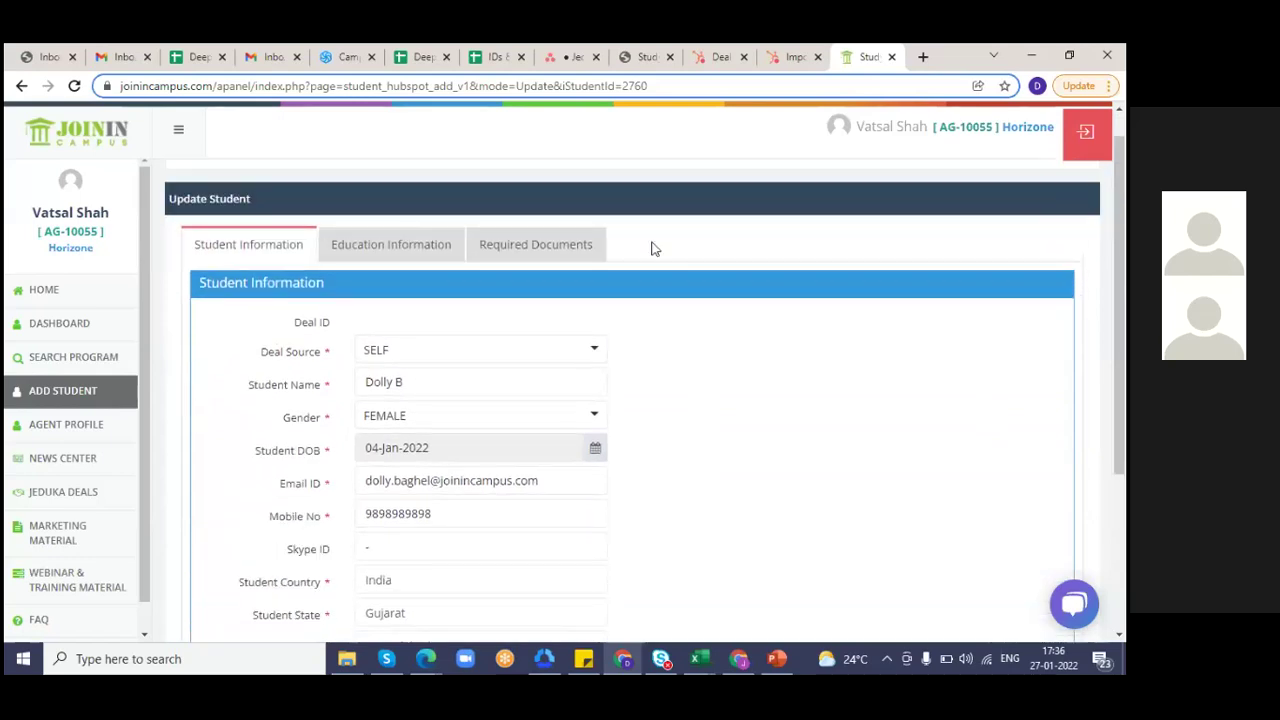
- Set exam appeared to GMAT with score 6.0 and work experience 10+ years, then save
{"action": "left_click", "coordinate": [389, 251]}
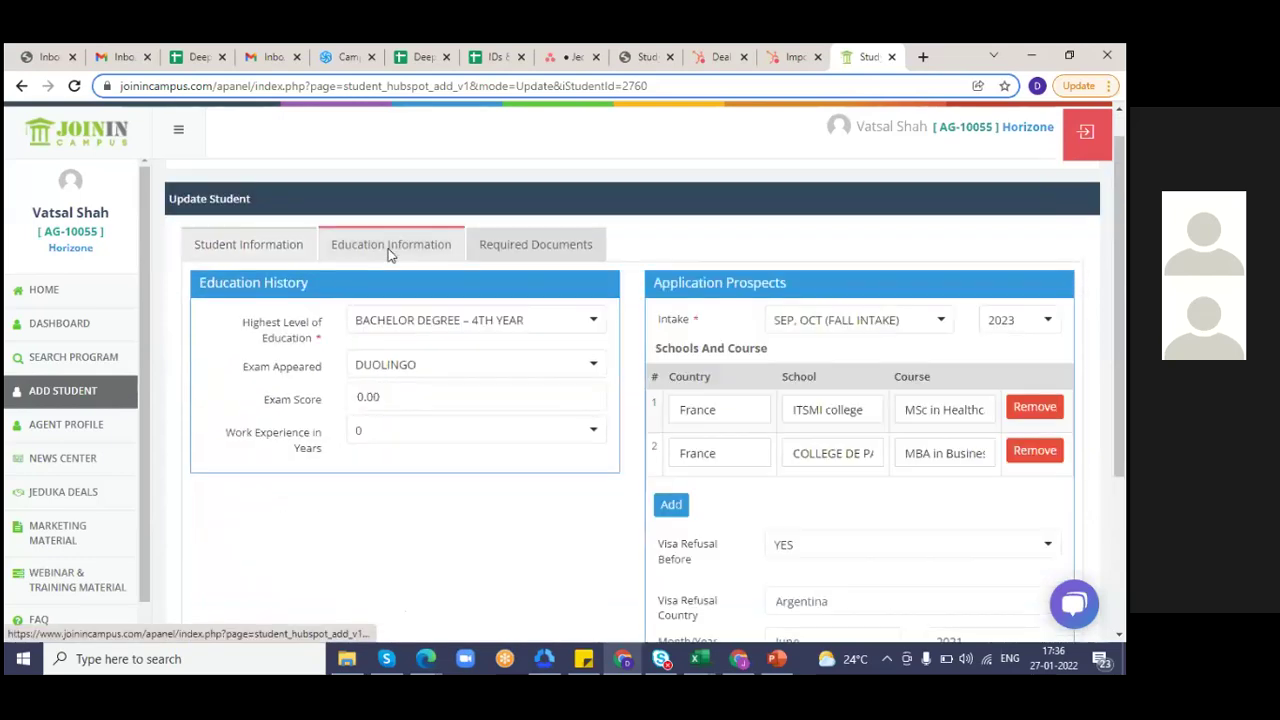
{"action": "left_click", "coordinate": [463, 372]}
{"action": "left_click", "coordinate": [412, 480]}
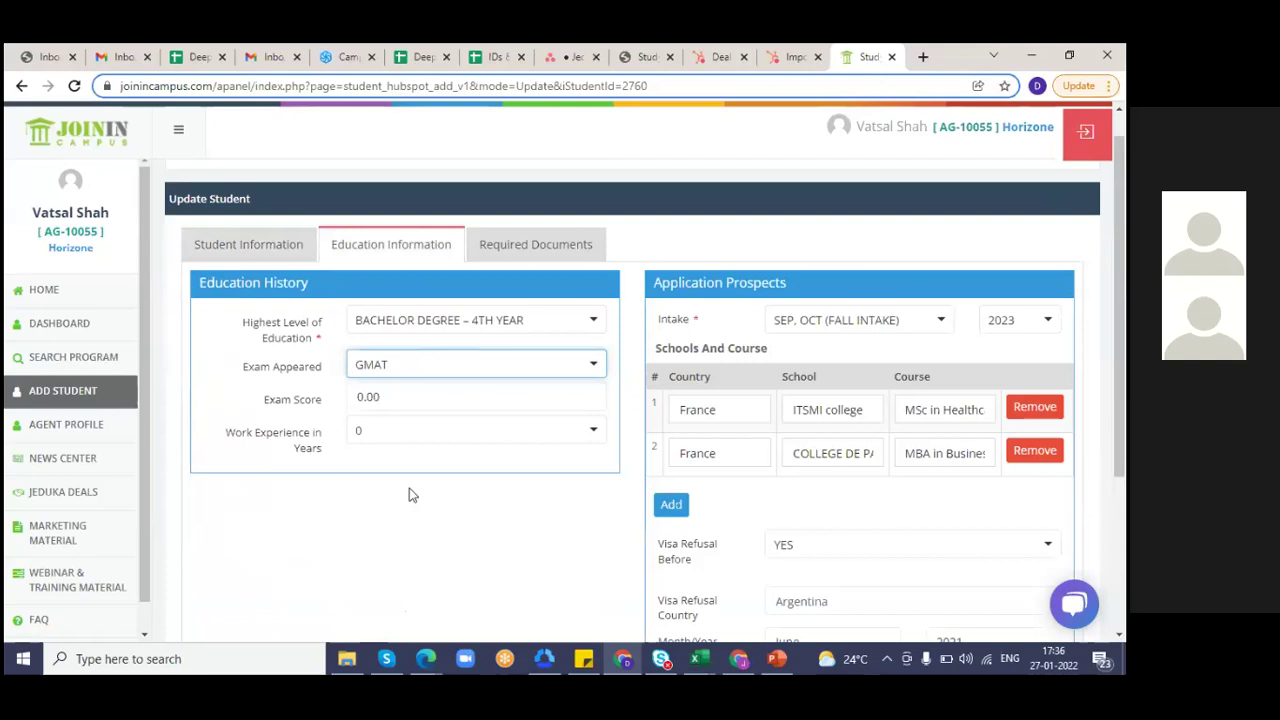
{"action": "left_click", "coordinate": [389, 395]}
{"action": "key", "text": "BackSpace"}
{"action": "key", "text": "BackSpace"}
{"action": "key", "text": "BackSpace"}
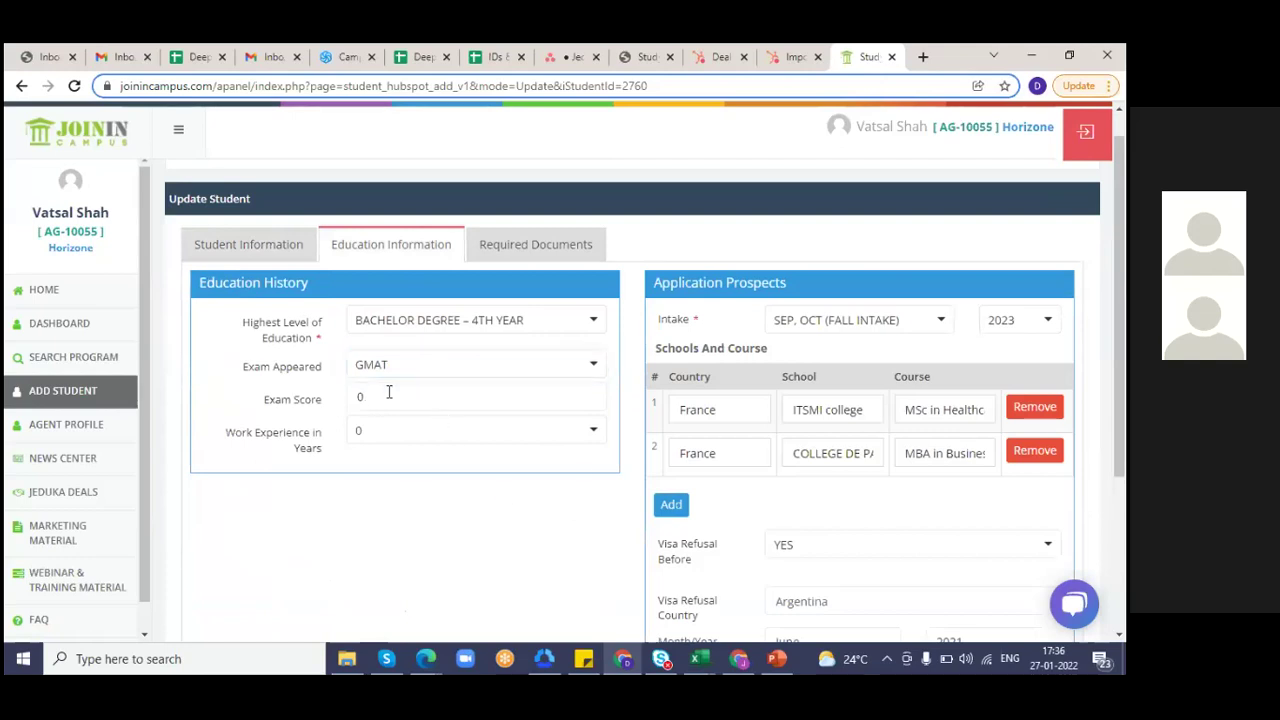
{"action": "type", "text": "6.0"}
{"action": "left_click", "coordinate": [385, 428]}
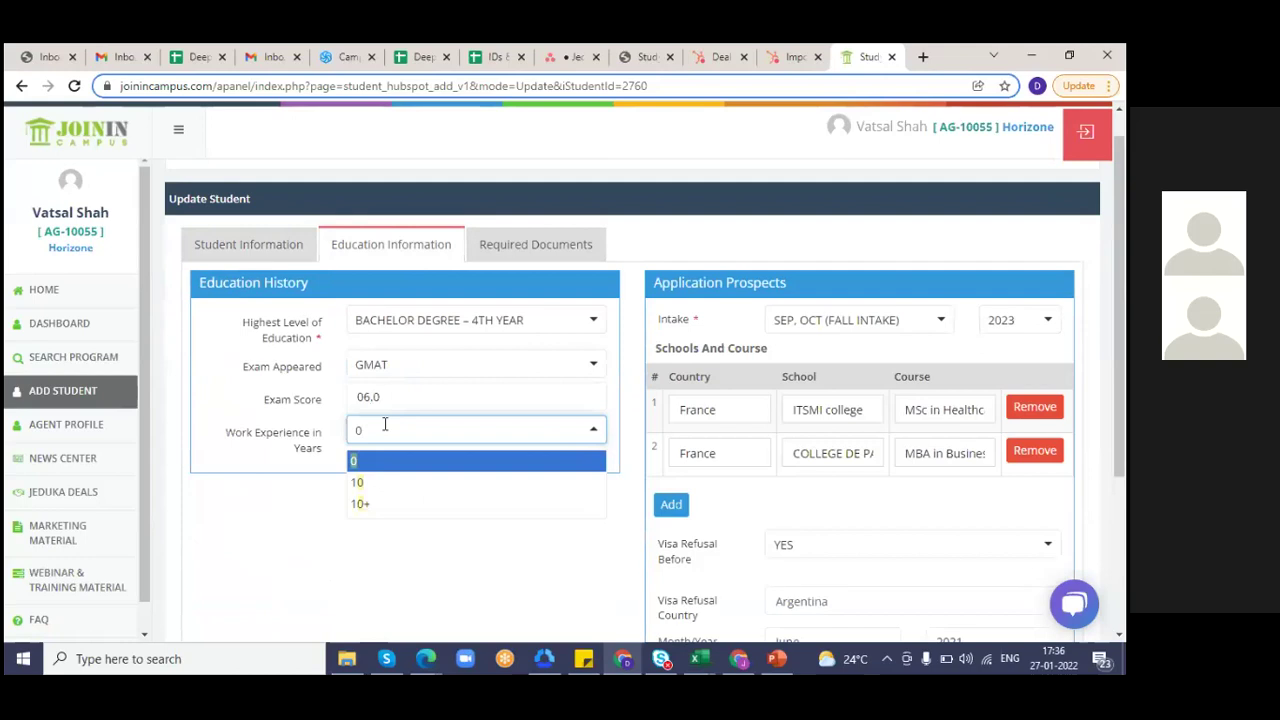
{"action": "left_click", "coordinate": [405, 506]}
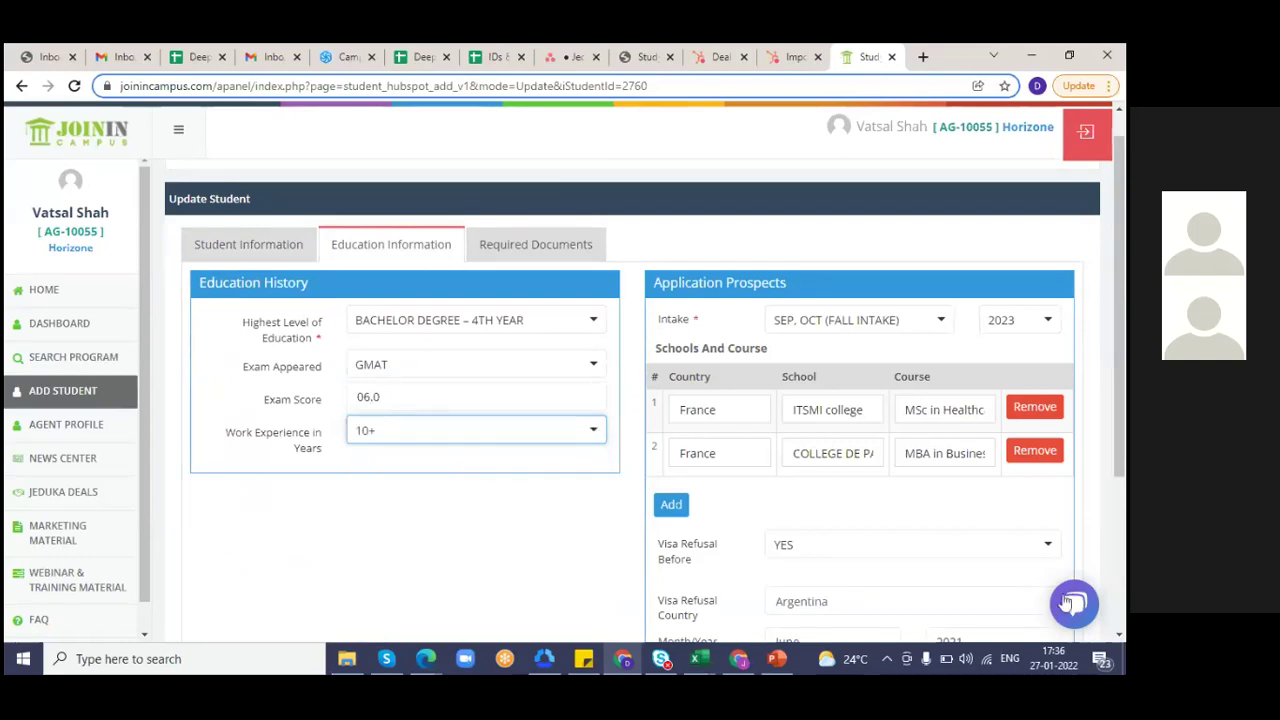
{"action": "scroll", "coordinate": [1110, 600], "scroll_direction": "down", "scroll_amount": 3}
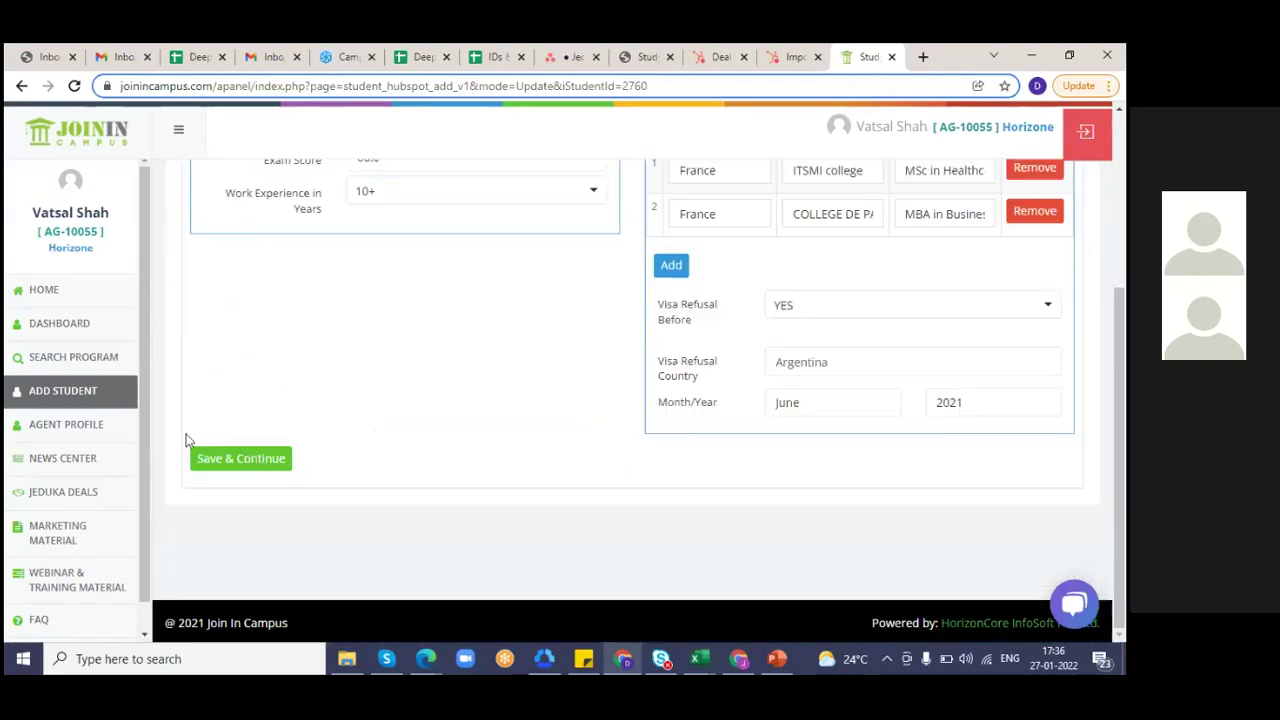
{"action": "left_click", "coordinate": [214, 458]}
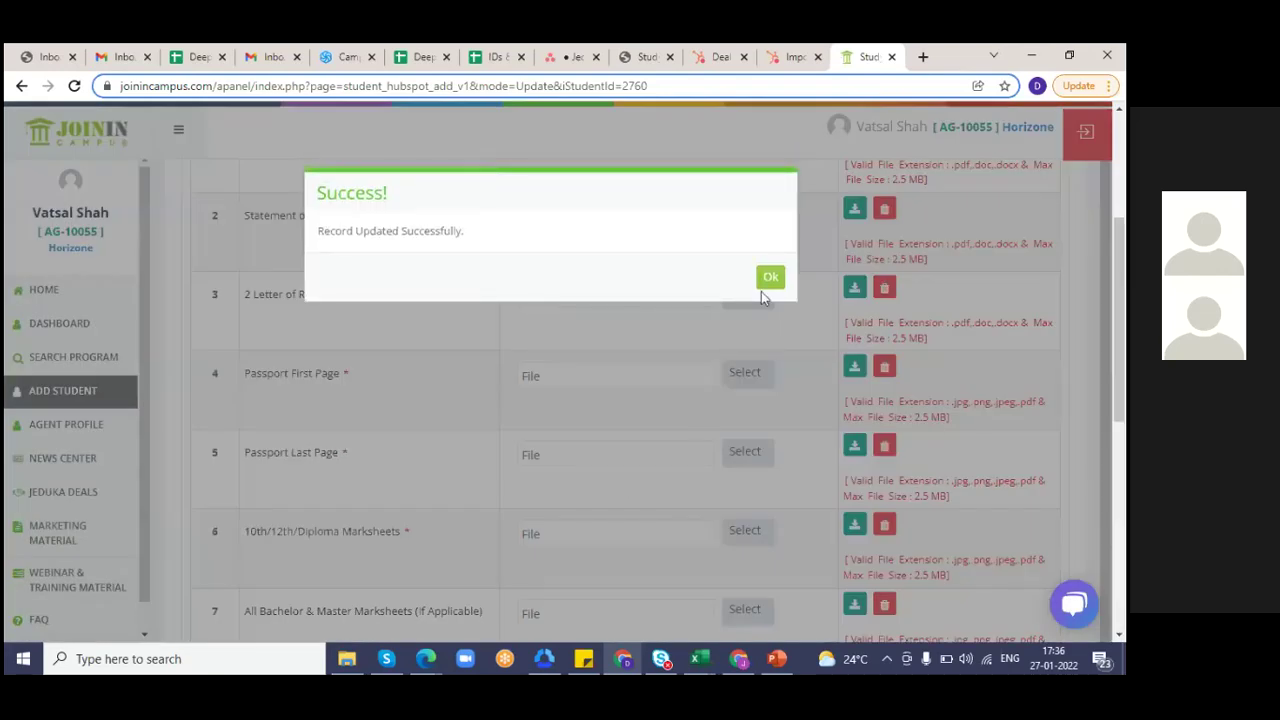
- Save & Submit the student's application and confirm with 'Yes, send it!'
{"action": "left_click", "coordinate": [768, 281]}
{"action": "left_click_drag", "start_coordinate": [1120, 377], "coordinate": [1120, 620]}
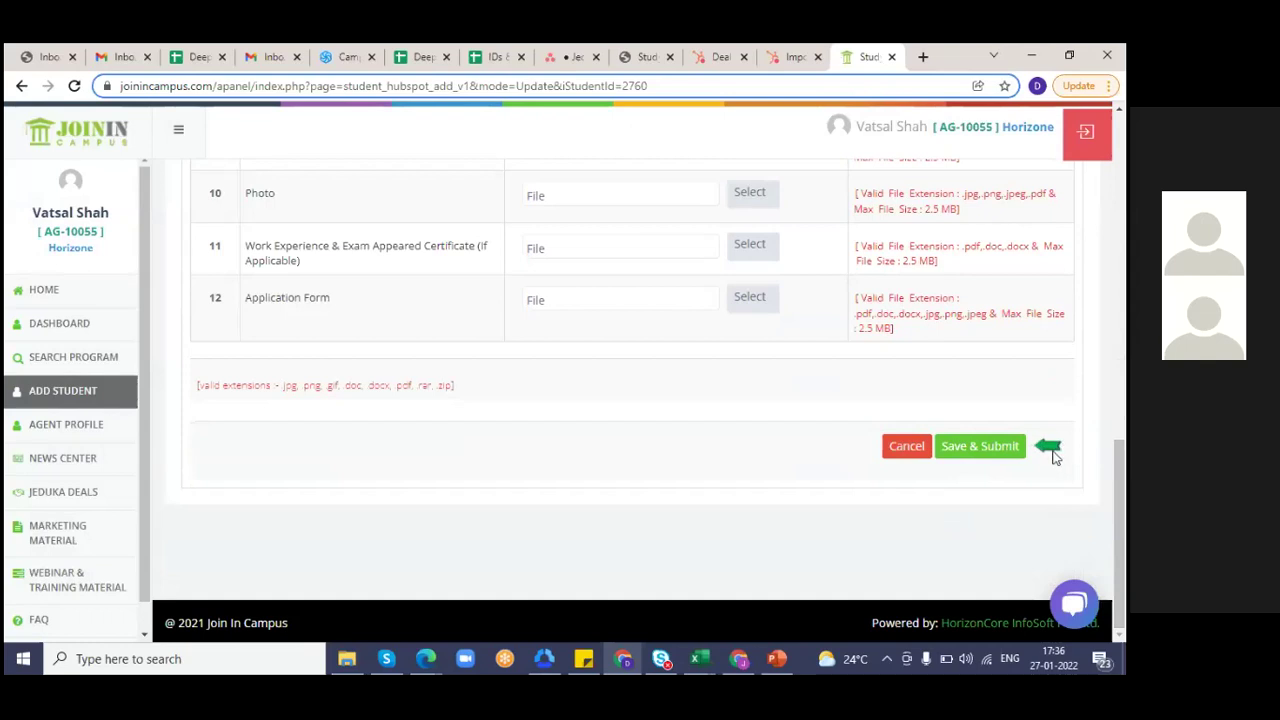
{"action": "left_click", "coordinate": [1003, 452]}
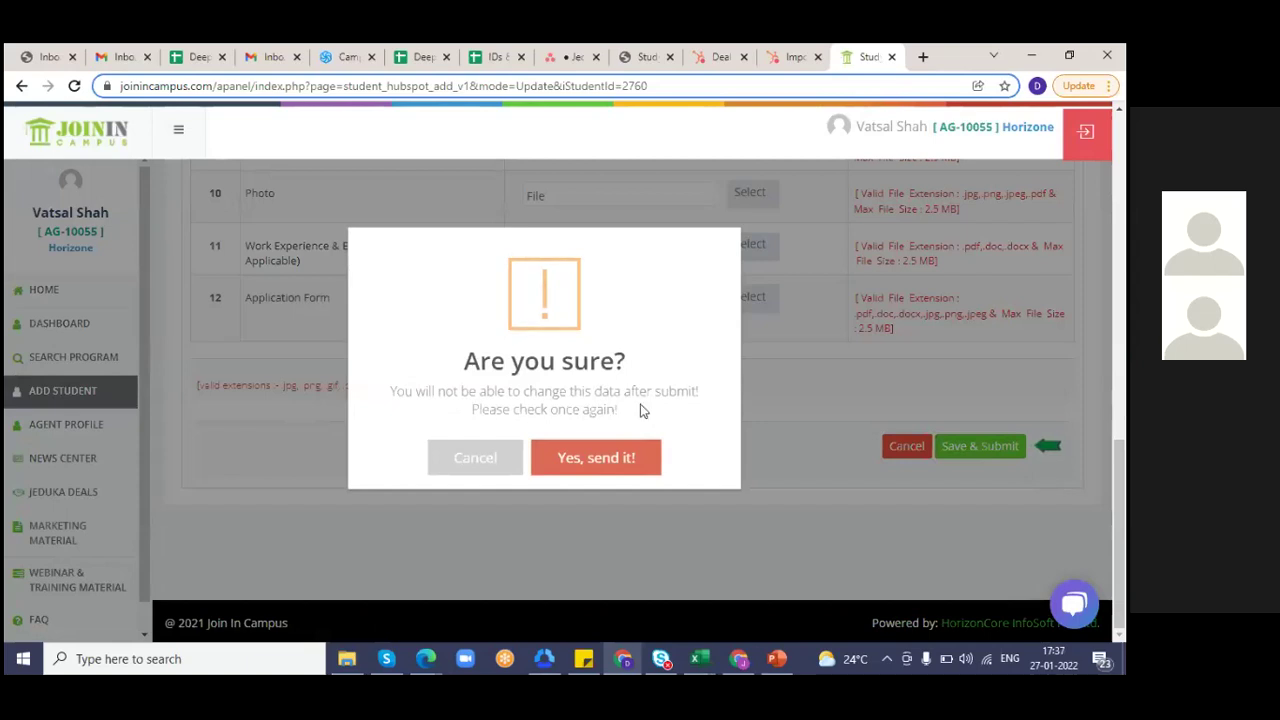
{"action": "left_click", "coordinate": [597, 466]}
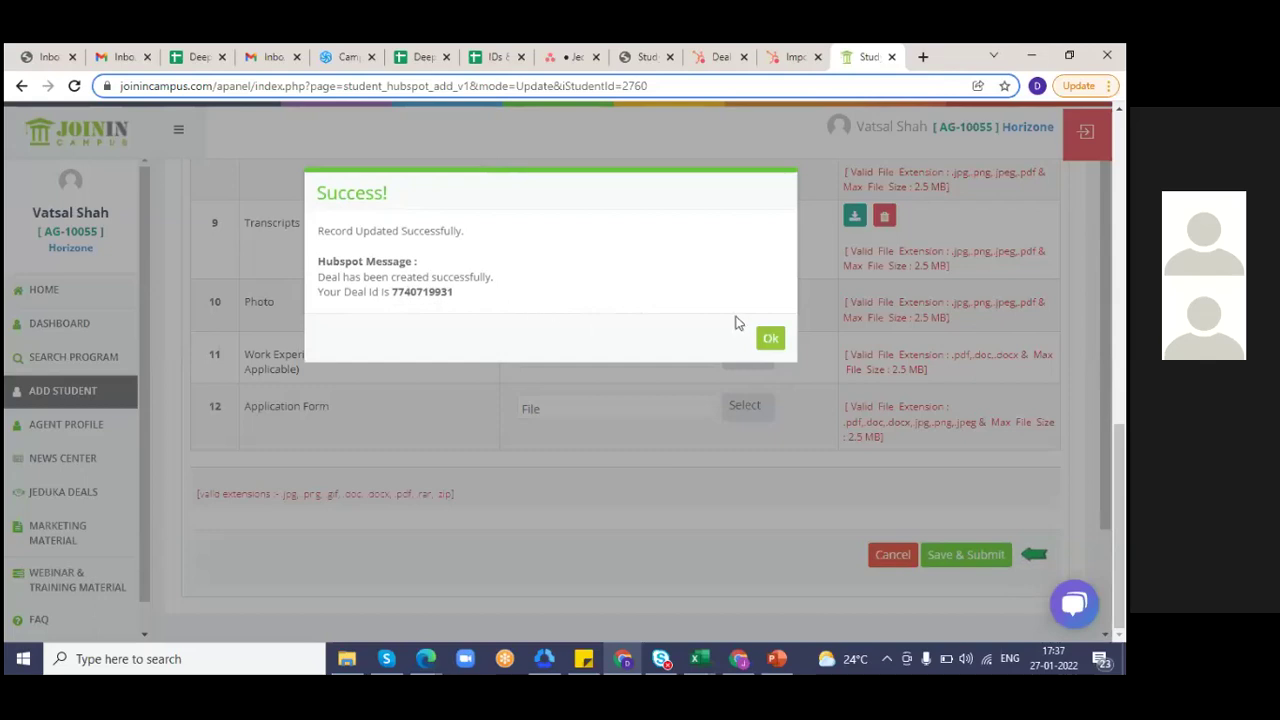
- Return to the student list, close the Register A New Student notice, and open the new student
{"action": "left_click", "coordinate": [768, 342]}
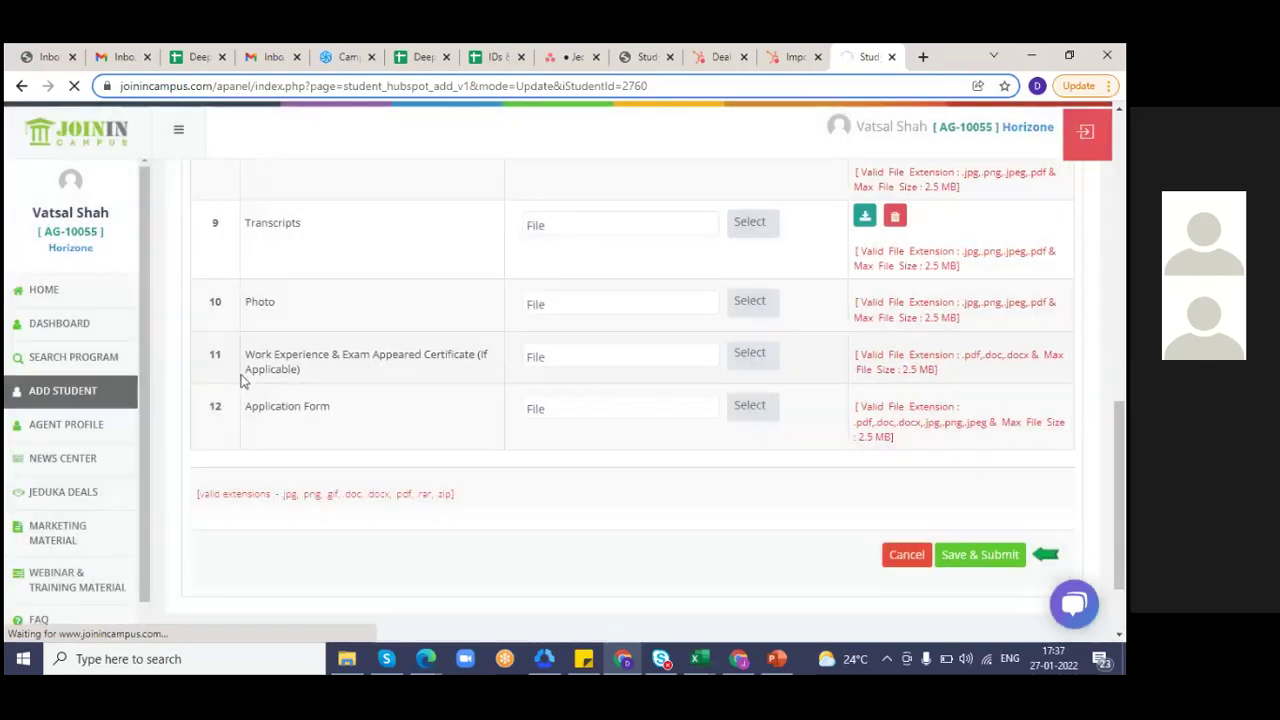
{"action": "left_click", "coordinate": [88, 392]}
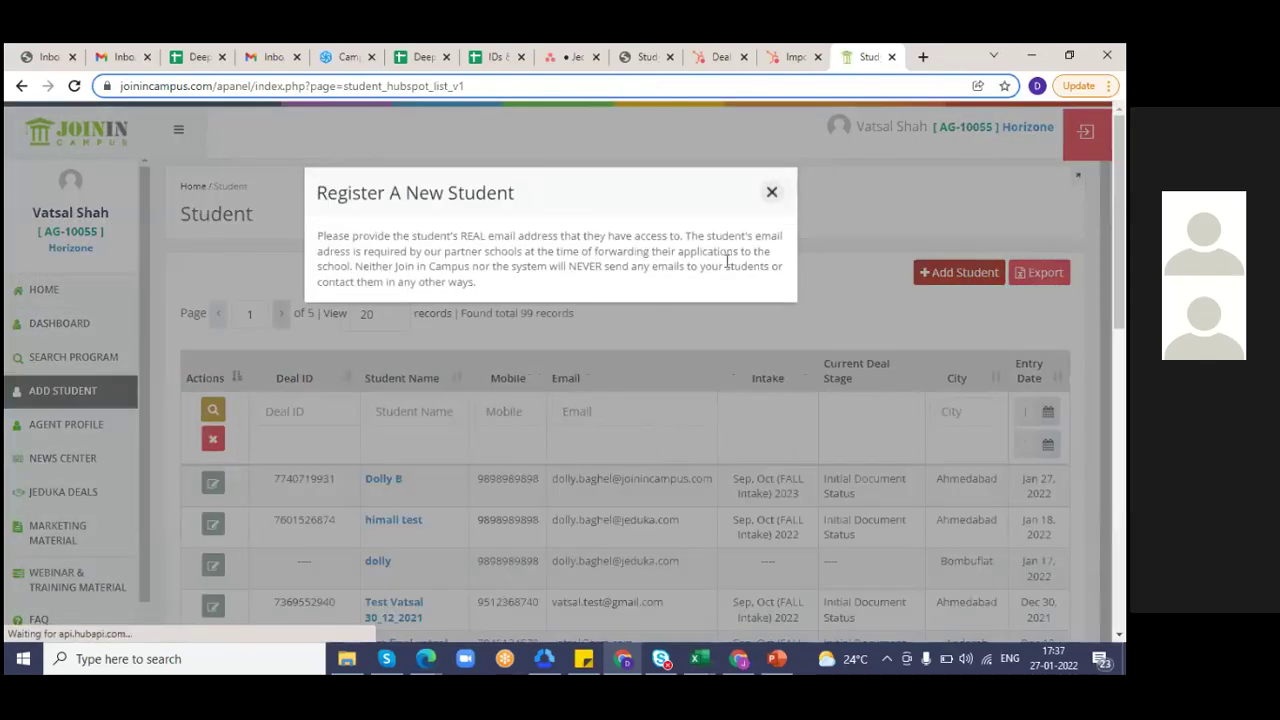
{"action": "left_click", "coordinate": [771, 192]}
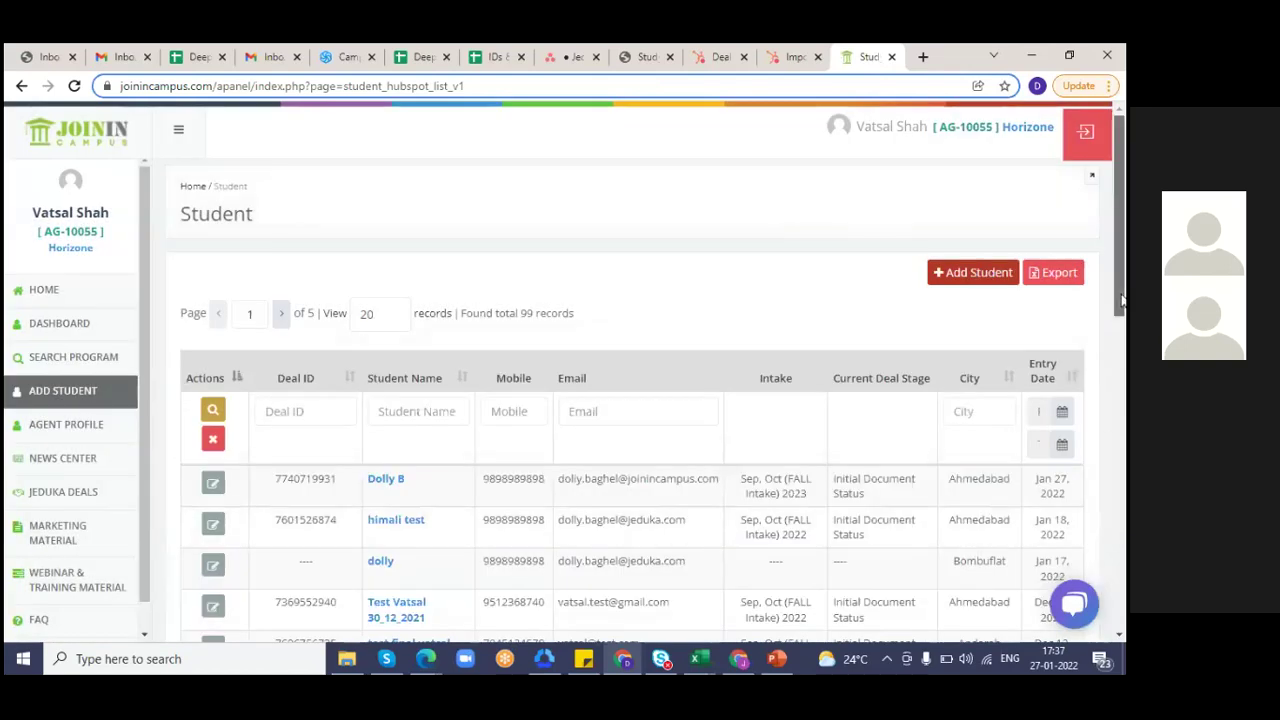
{"action": "scroll", "coordinate": [1122, 300], "scroll_direction": "down", "scroll_amount": 1}
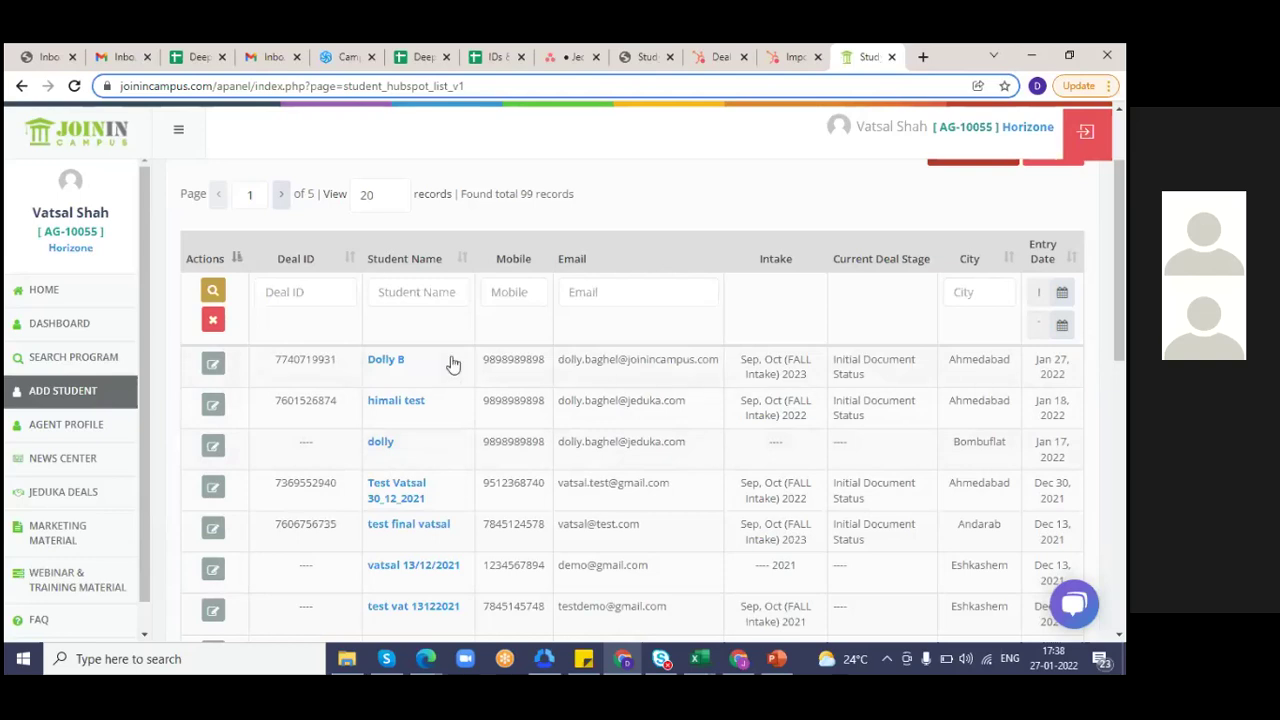
{"action": "left_click", "coordinate": [386, 360]}
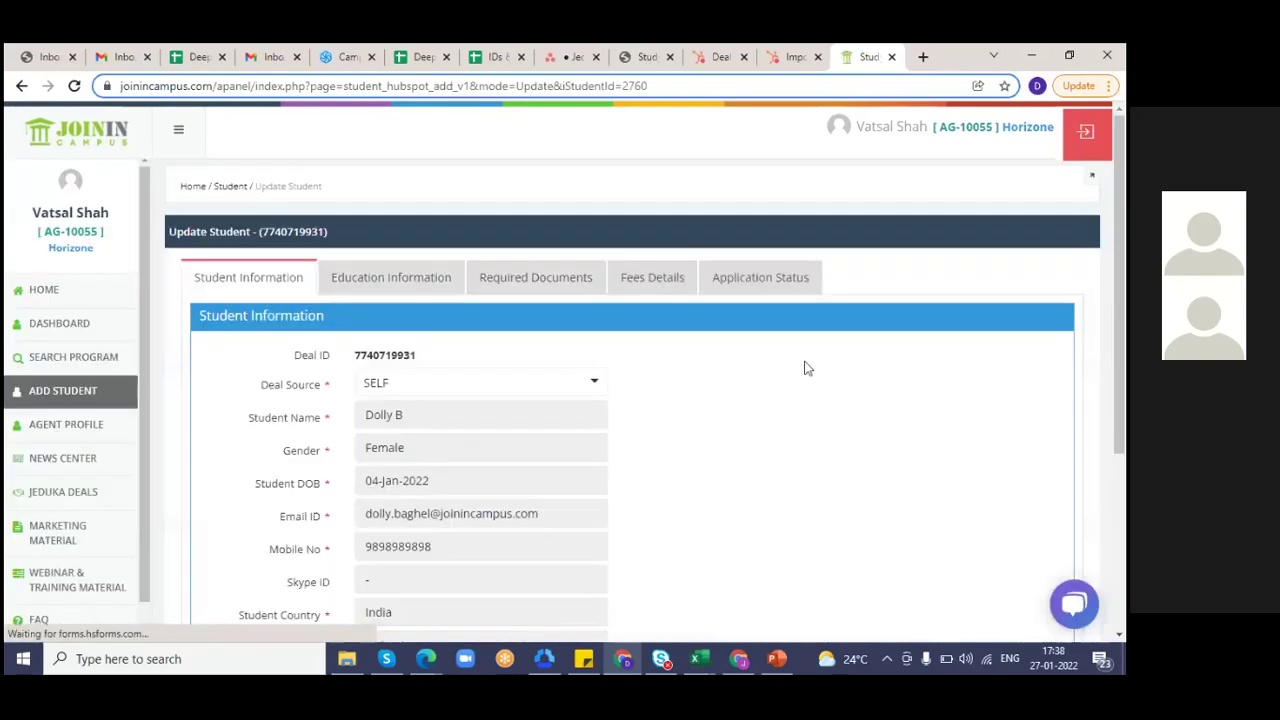
{"action": "scroll", "coordinate": [690, 494], "scroll_direction": "down", "scroll_amount": 1}
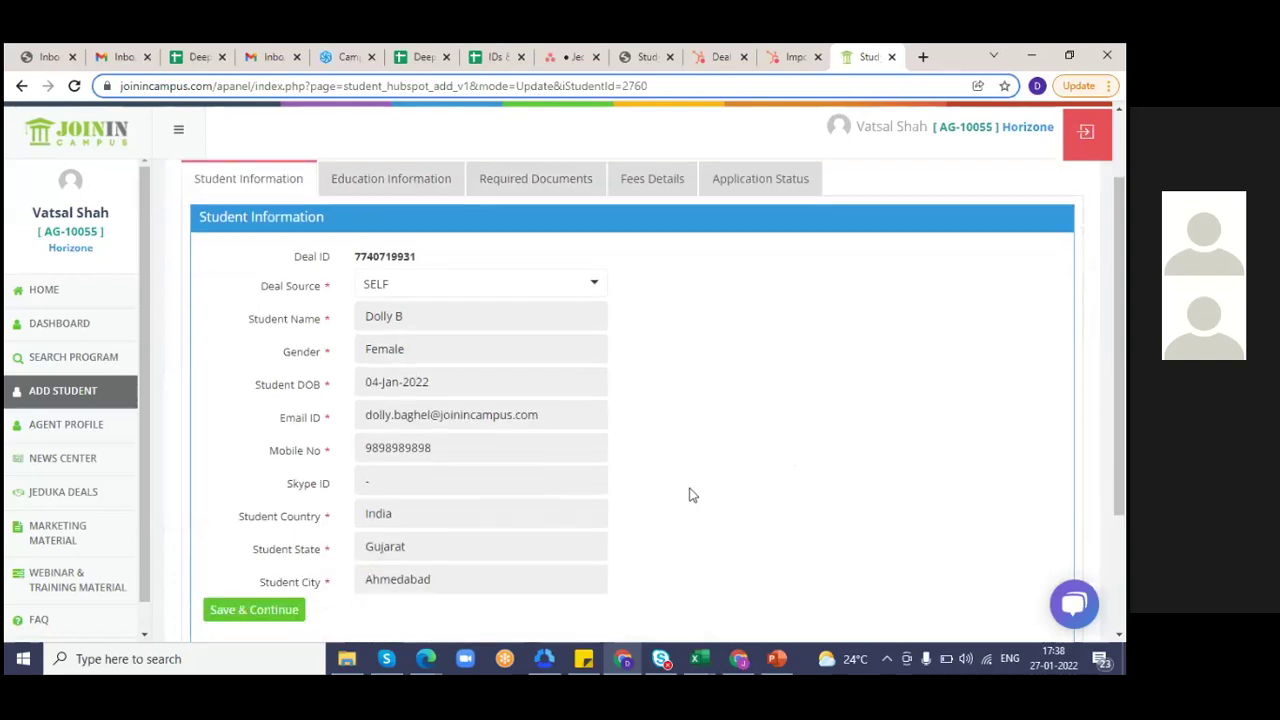
{"action": "left_click", "coordinate": [668, 182]}
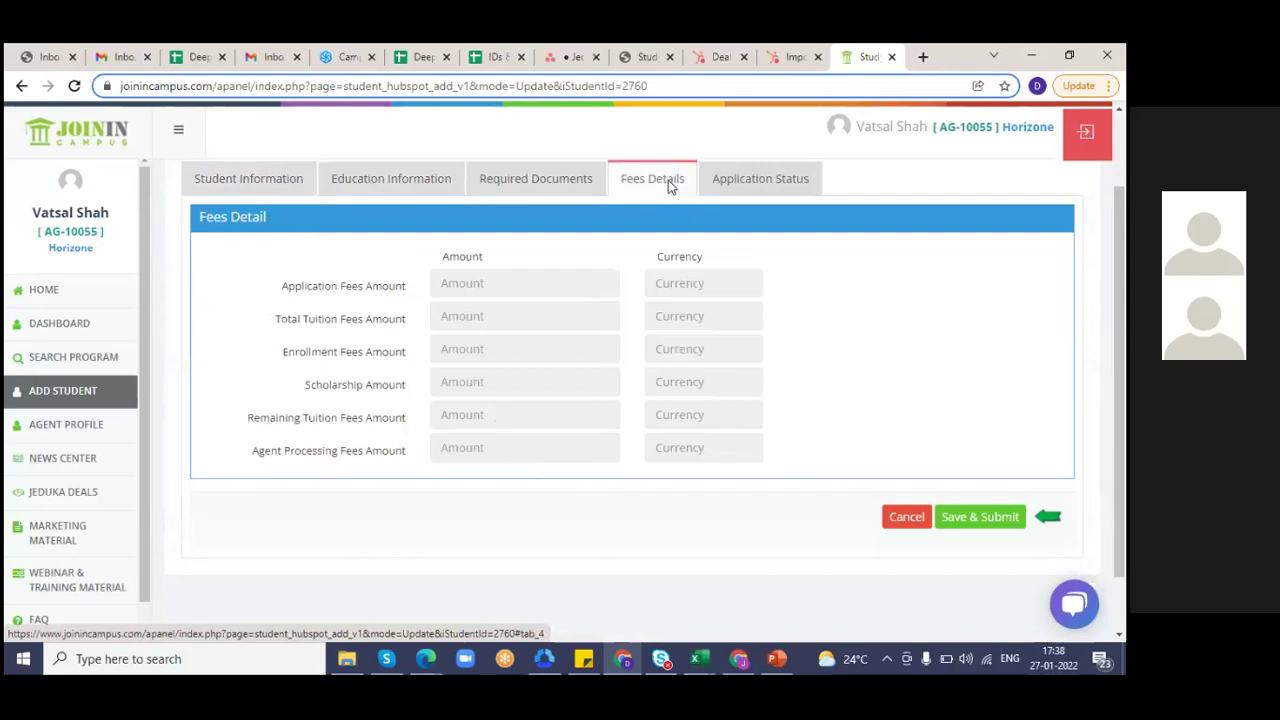
{"action": "left_click", "coordinate": [50, 395]}
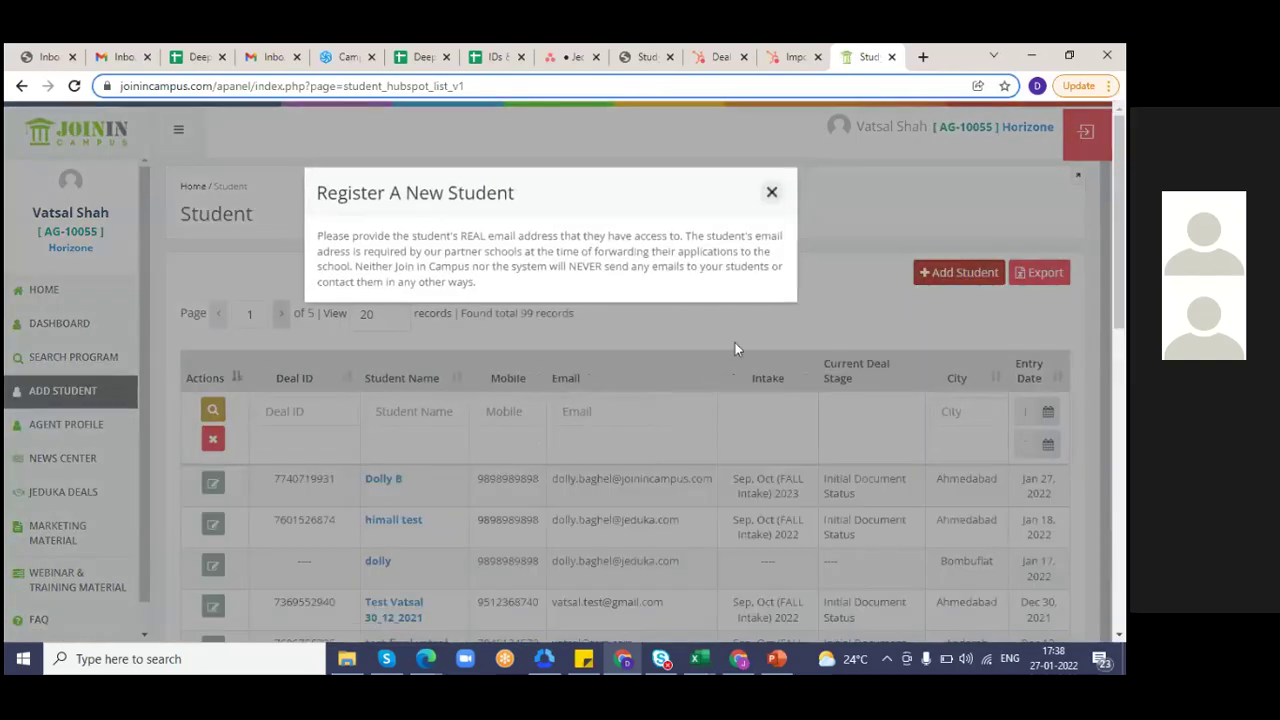
{"action": "left_click", "coordinate": [771, 192]}
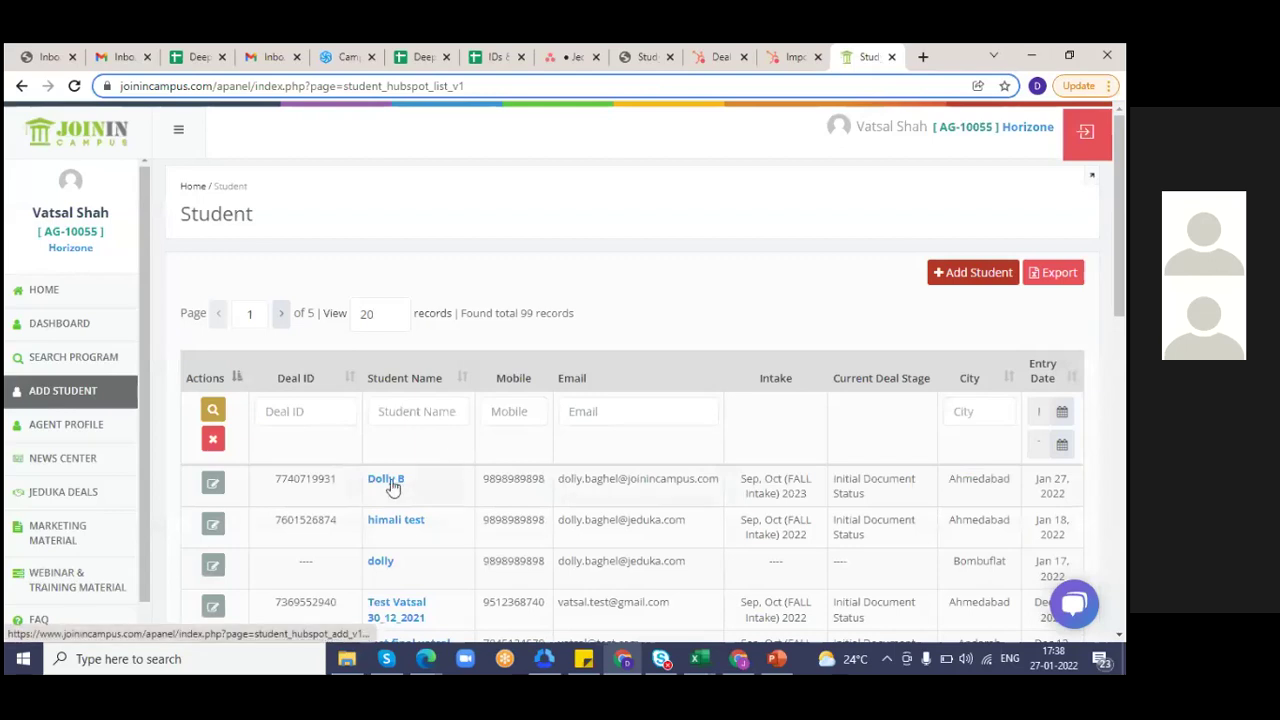
- Open the submitted student's record and view its blank Fees Details tab
{"action": "left_click", "coordinate": [392, 485]}
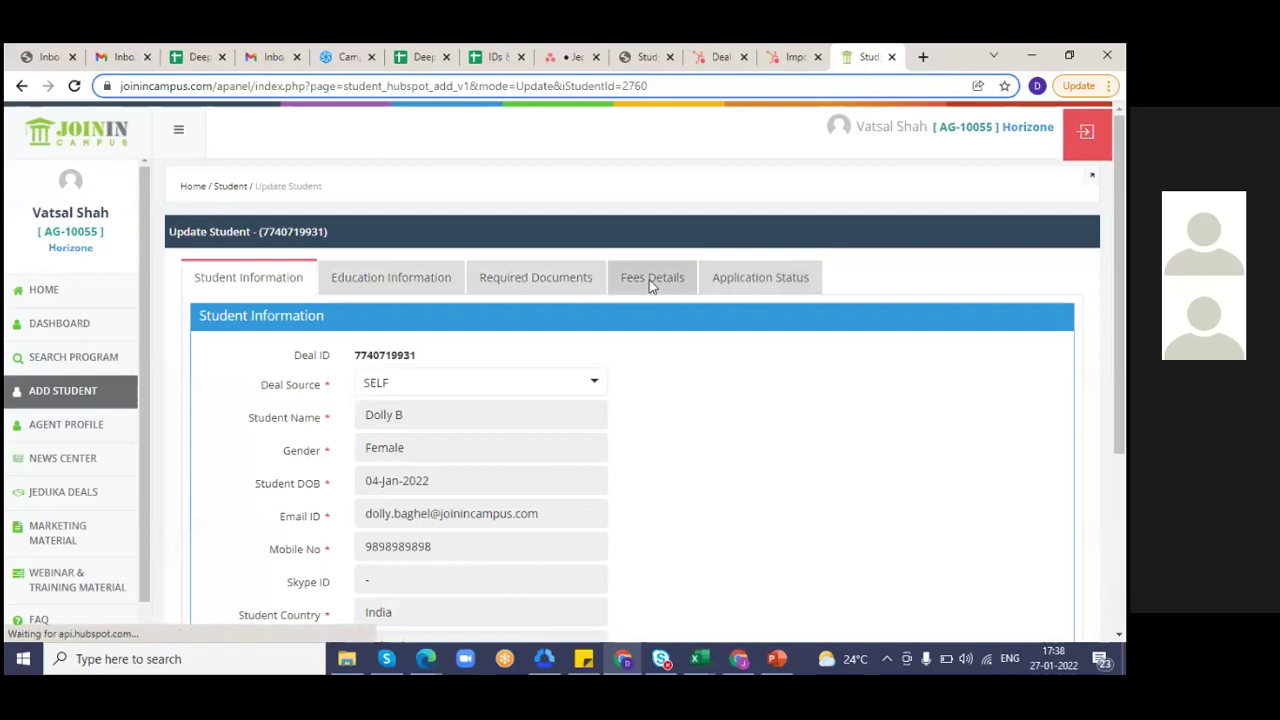
{"action": "left_click", "coordinate": [651, 280]}
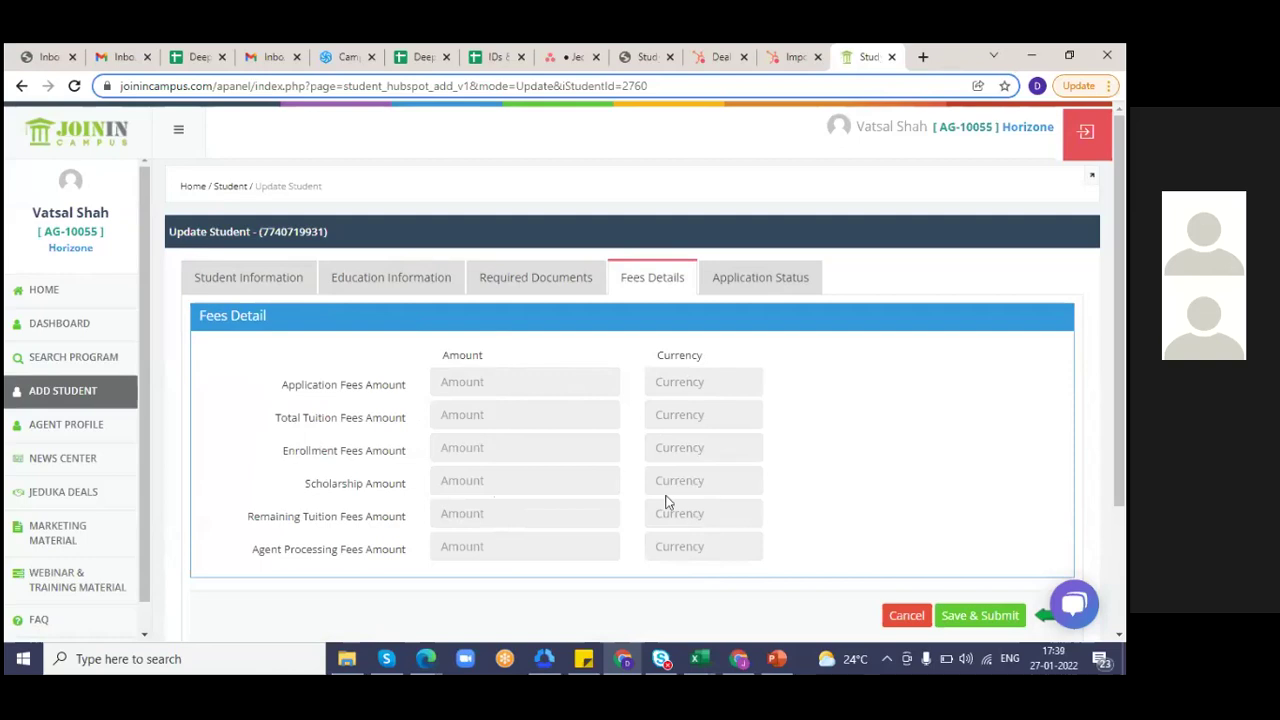
- Scroll through the student's Application Status stages, dismiss the notification, and go back to the Student list
{"action": "left_click", "coordinate": [787, 281]}
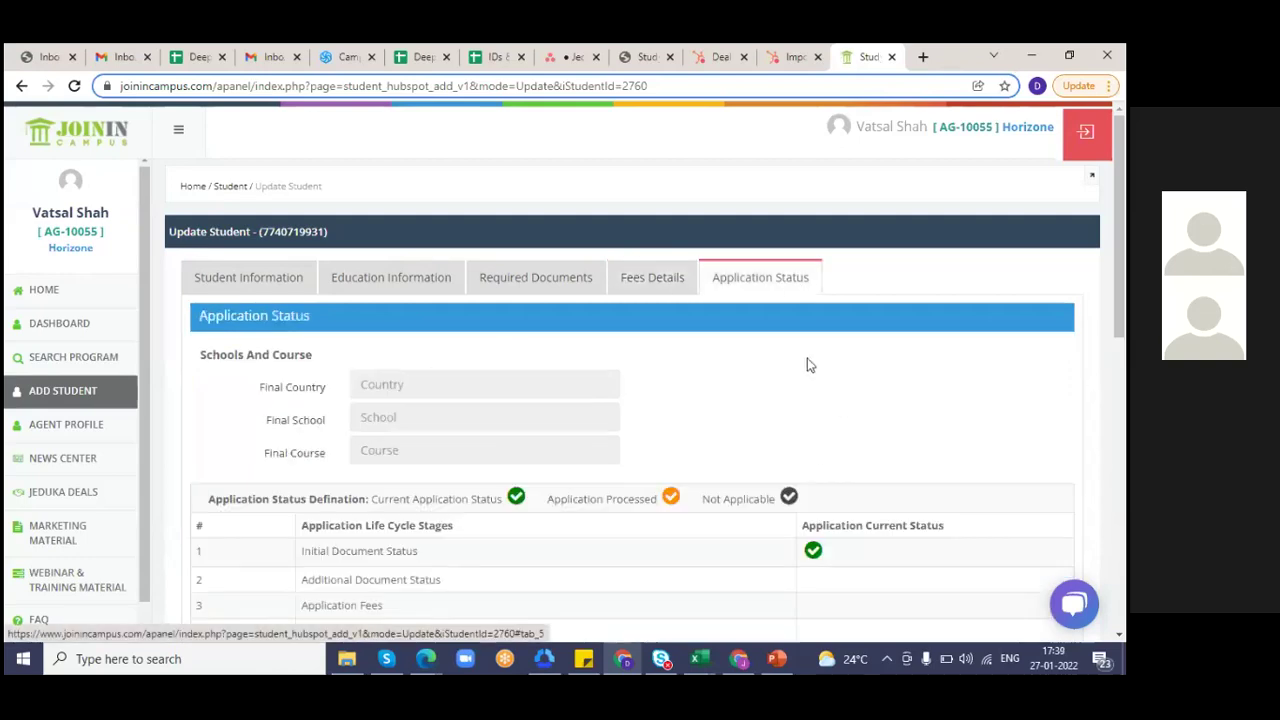
{"action": "scroll", "coordinate": [808, 360], "scroll_direction": "down", "scroll_amount": 1}
{"action": "scroll", "coordinate": [808, 365], "scroll_direction": "down", "scroll_amount": 2}
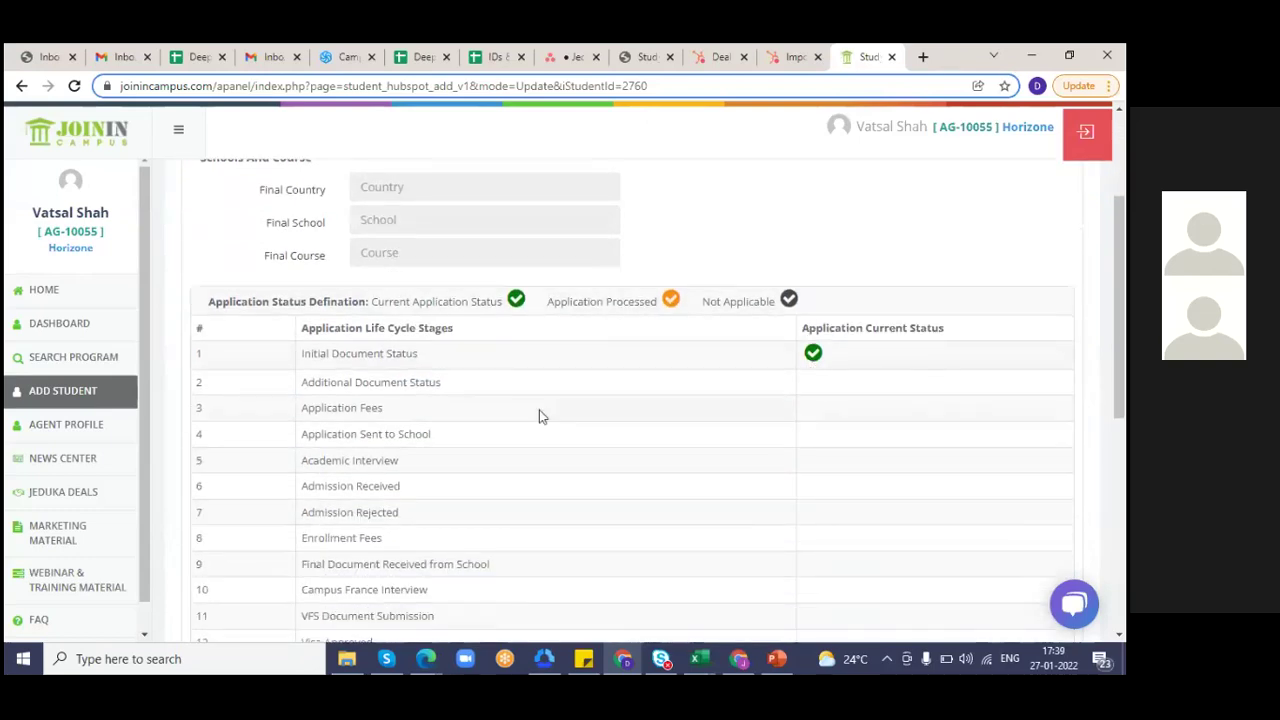
{"action": "scroll", "coordinate": [398, 402], "scroll_direction": "down", "scroll_amount": 1}
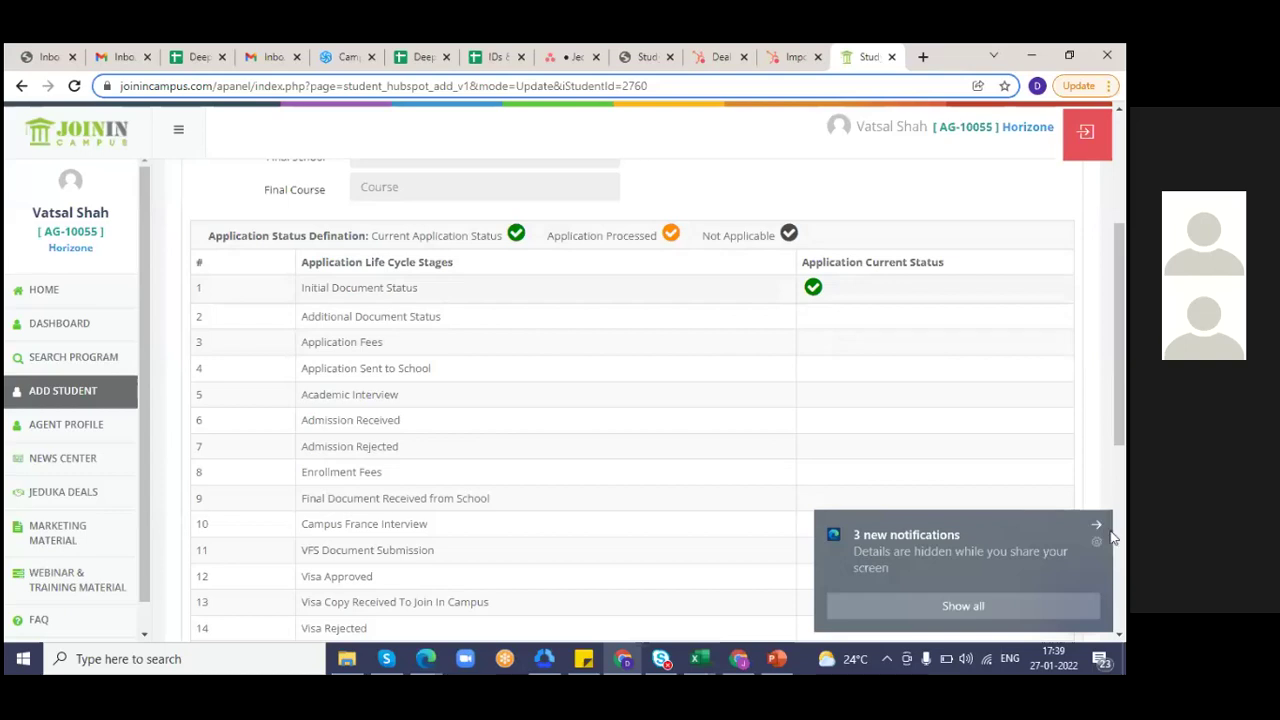
{"action": "left_click", "coordinate": [1097, 524]}
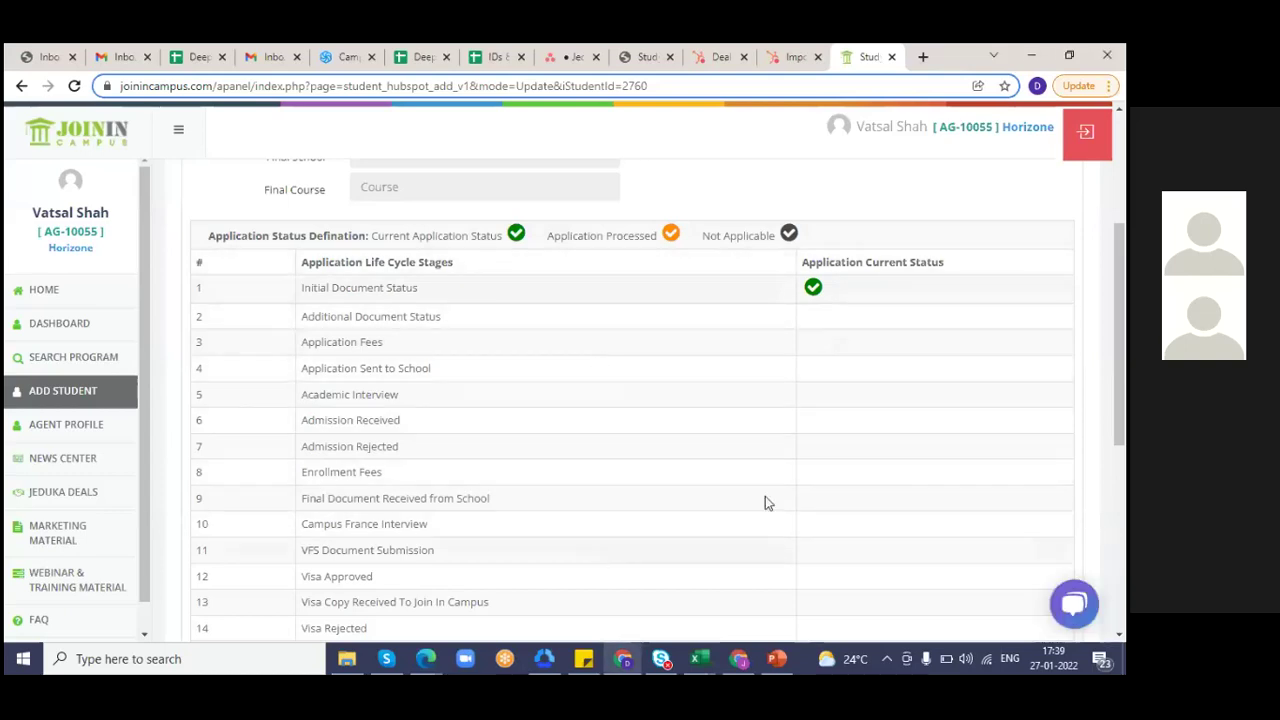
{"action": "left_click", "coordinate": [52, 391]}
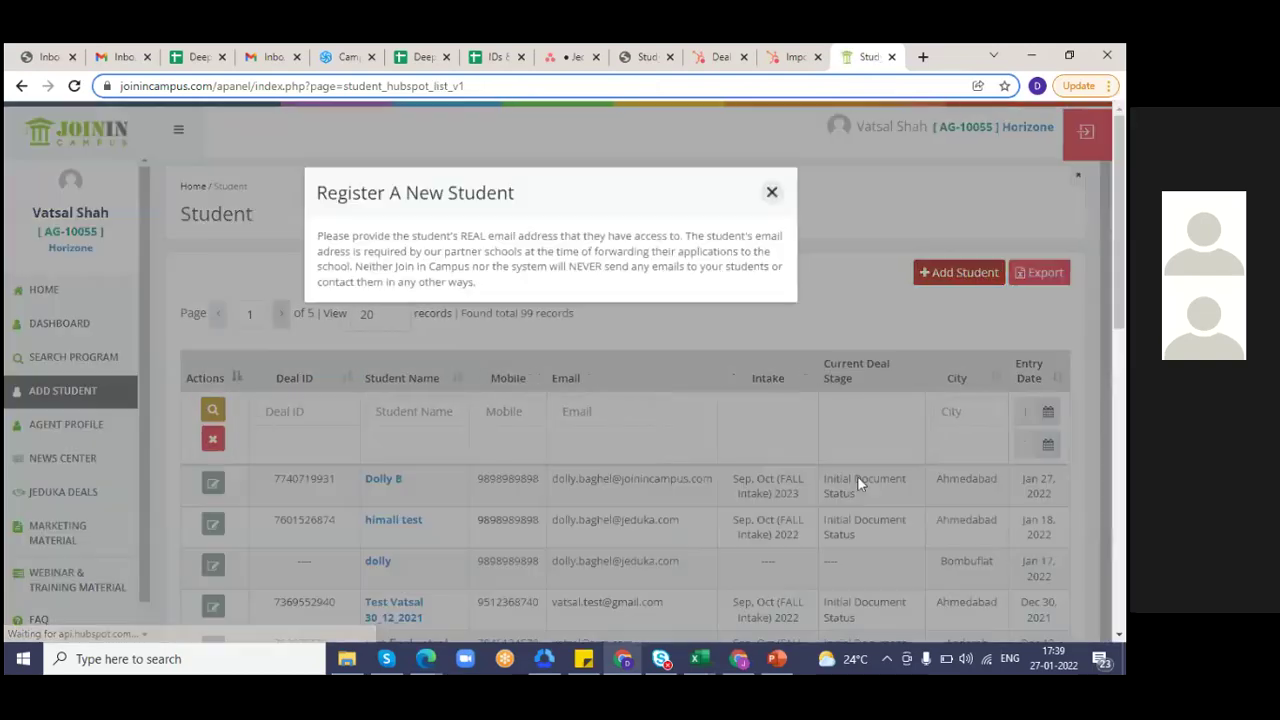
- Dismiss the register-new-student notice and open the last student record on the list
{"action": "left_click", "coordinate": [771, 192]}
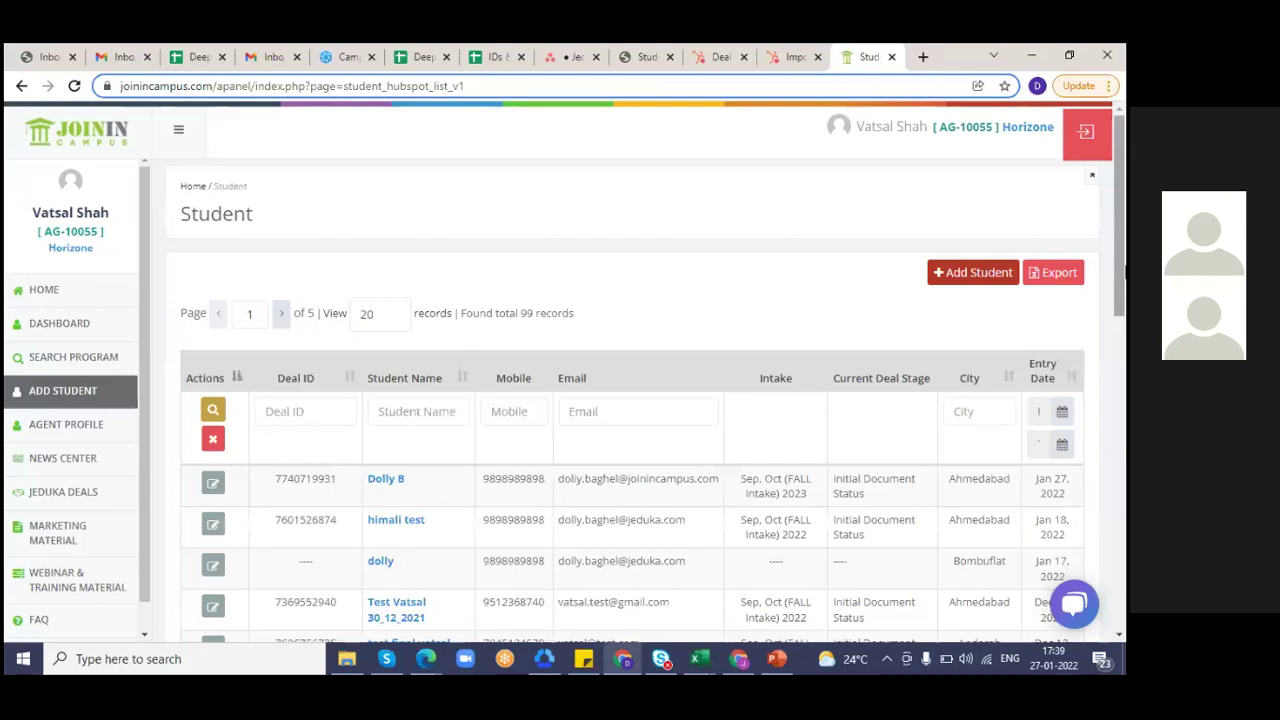
{"action": "scroll", "coordinate": [507, 550], "scroll_direction": "down", "scroll_amount": 10}
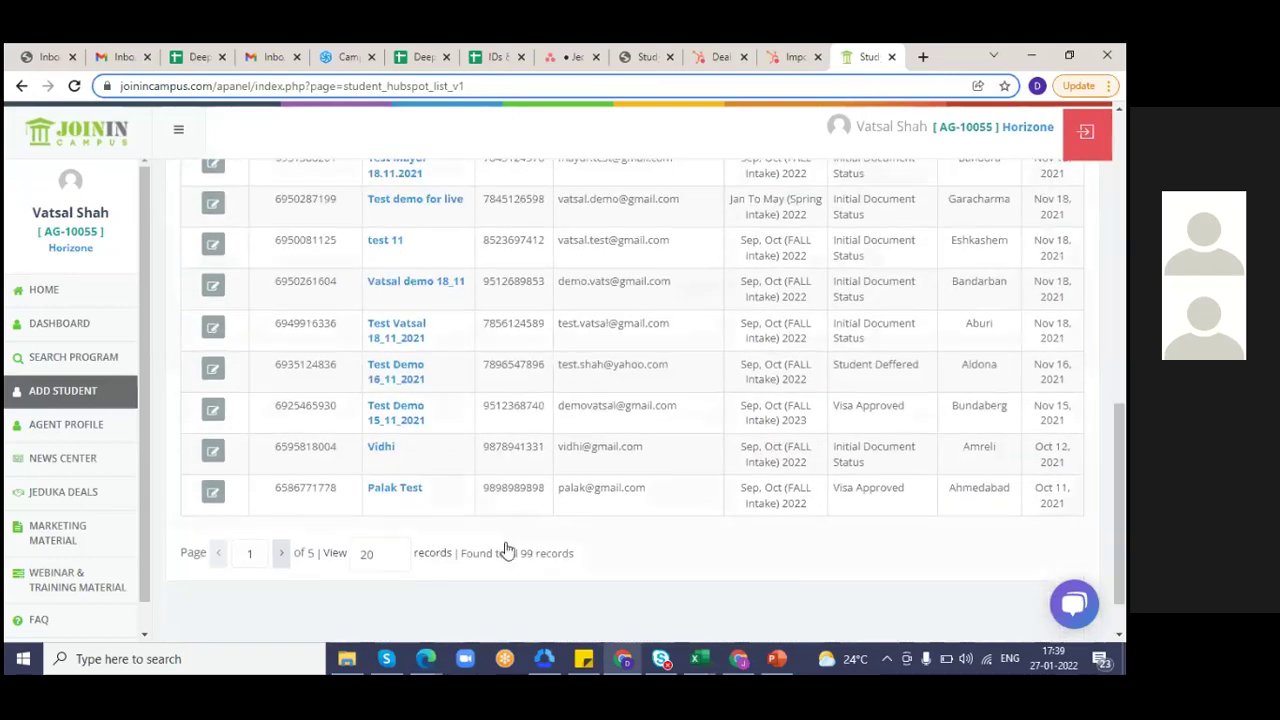
{"action": "left_click", "coordinate": [398, 491]}
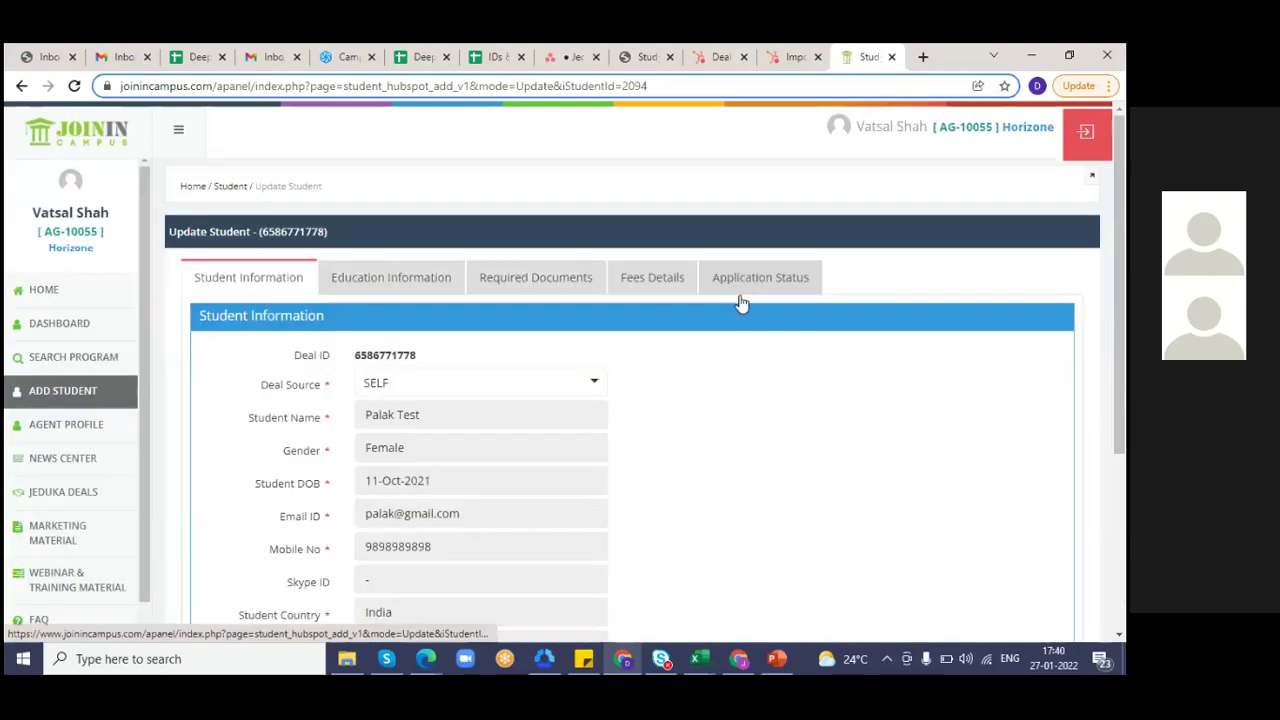
- Show that student's Application Life Cycle Stages, with Visa Approved as the current status
{"action": "left_click", "coordinate": [748, 290]}
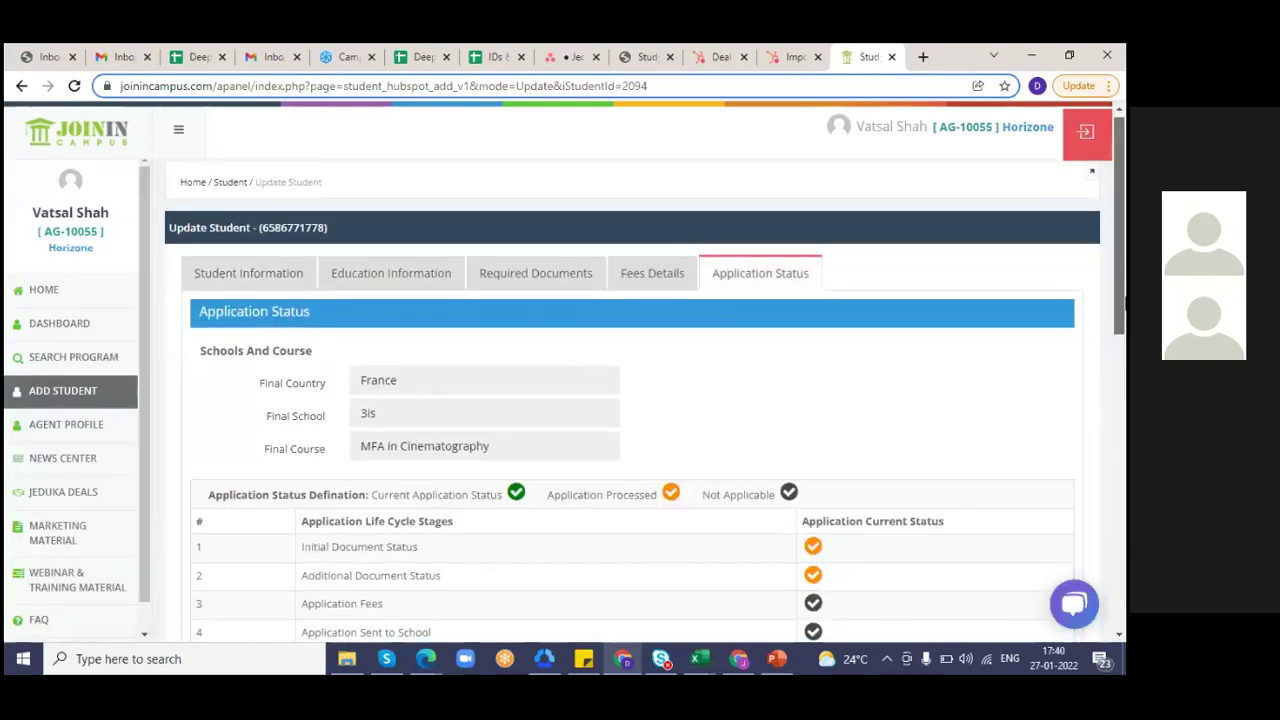
{"action": "scroll", "coordinate": [921, 244], "scroll_direction": "down", "scroll_amount": 5}
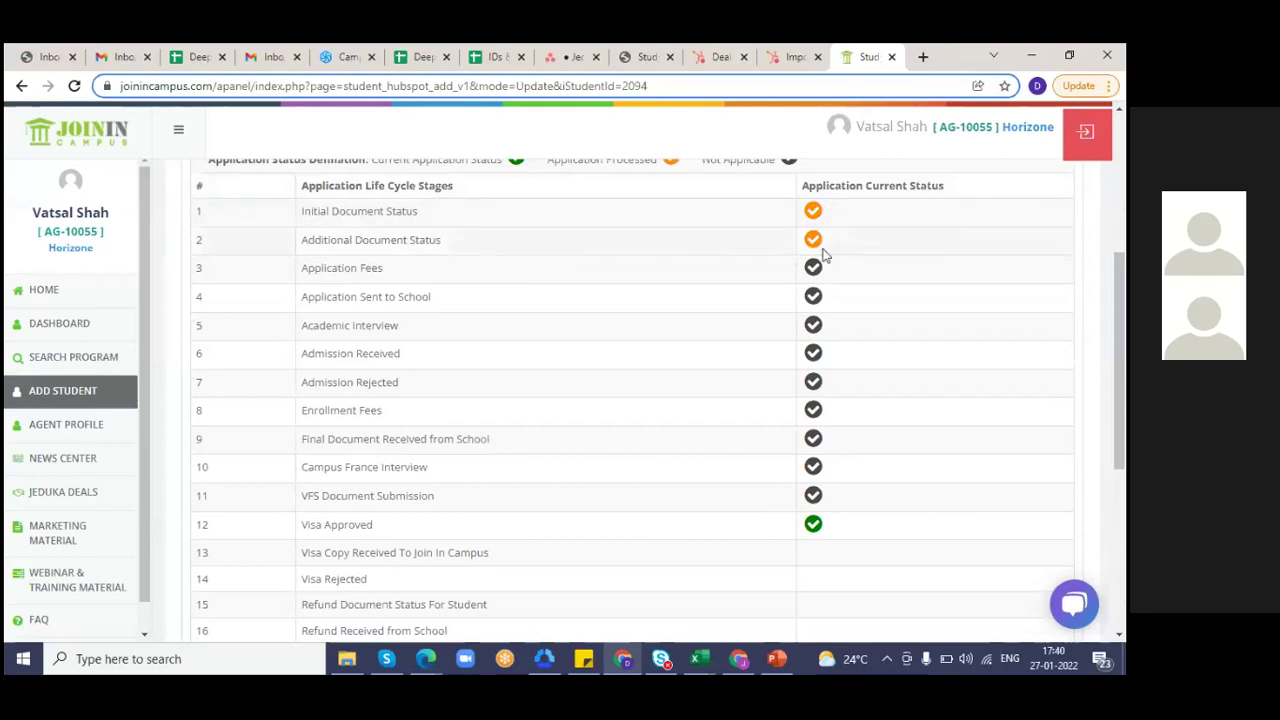
{"action": "mouse_move", "coordinate": [812, 252]}
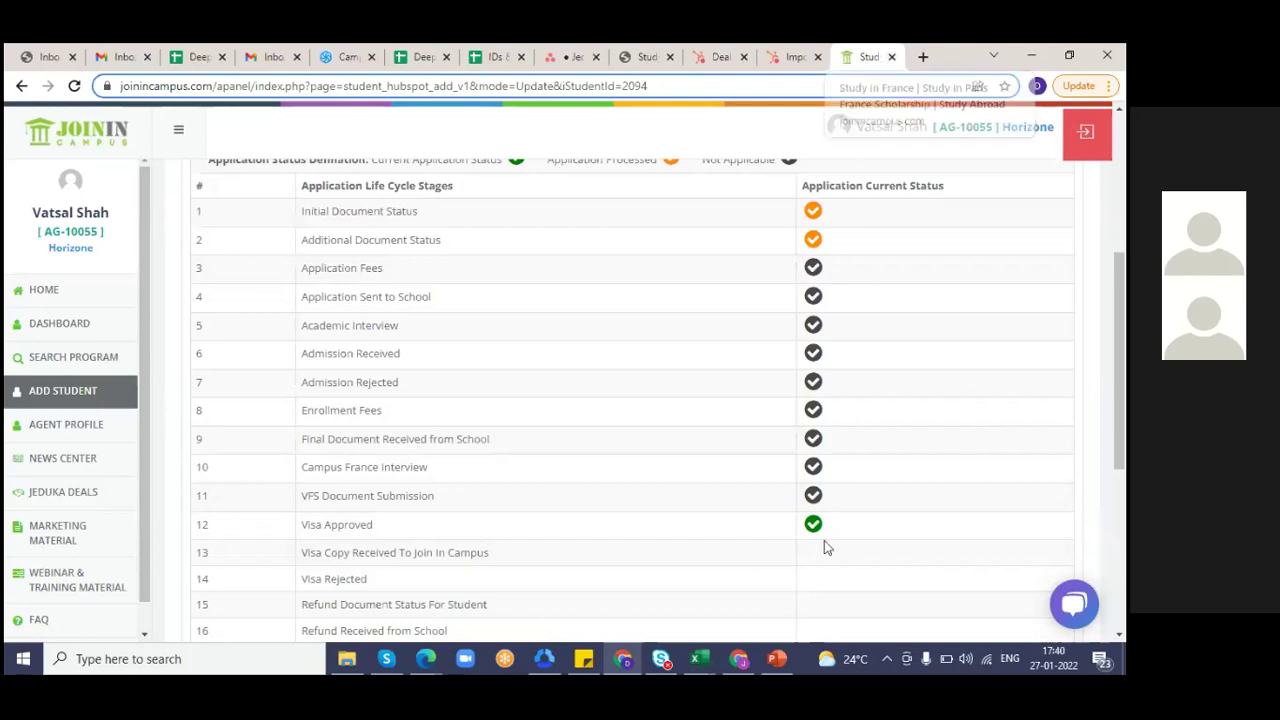
- Start the PowerPoint slide show and advance through the intro slides past HOME and DASHBOARD
{"action": "left_click", "coordinate": [785, 660]}
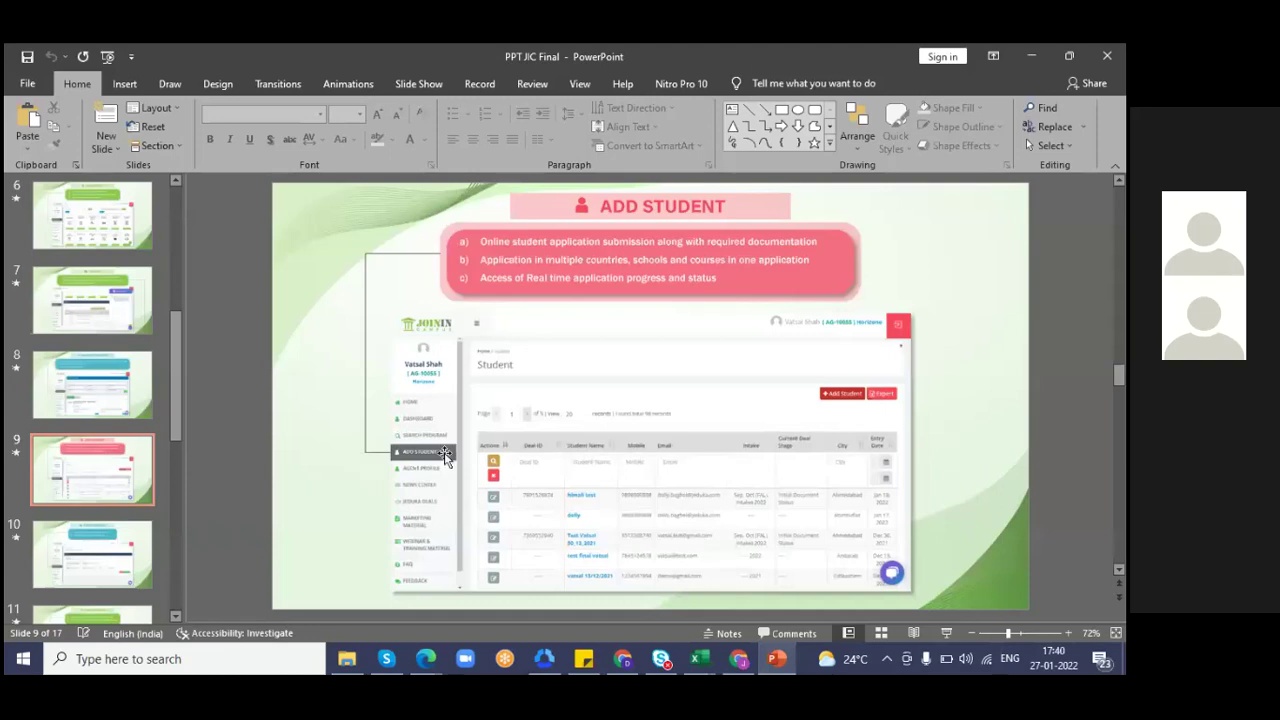
{"action": "key", "text": "F5"}
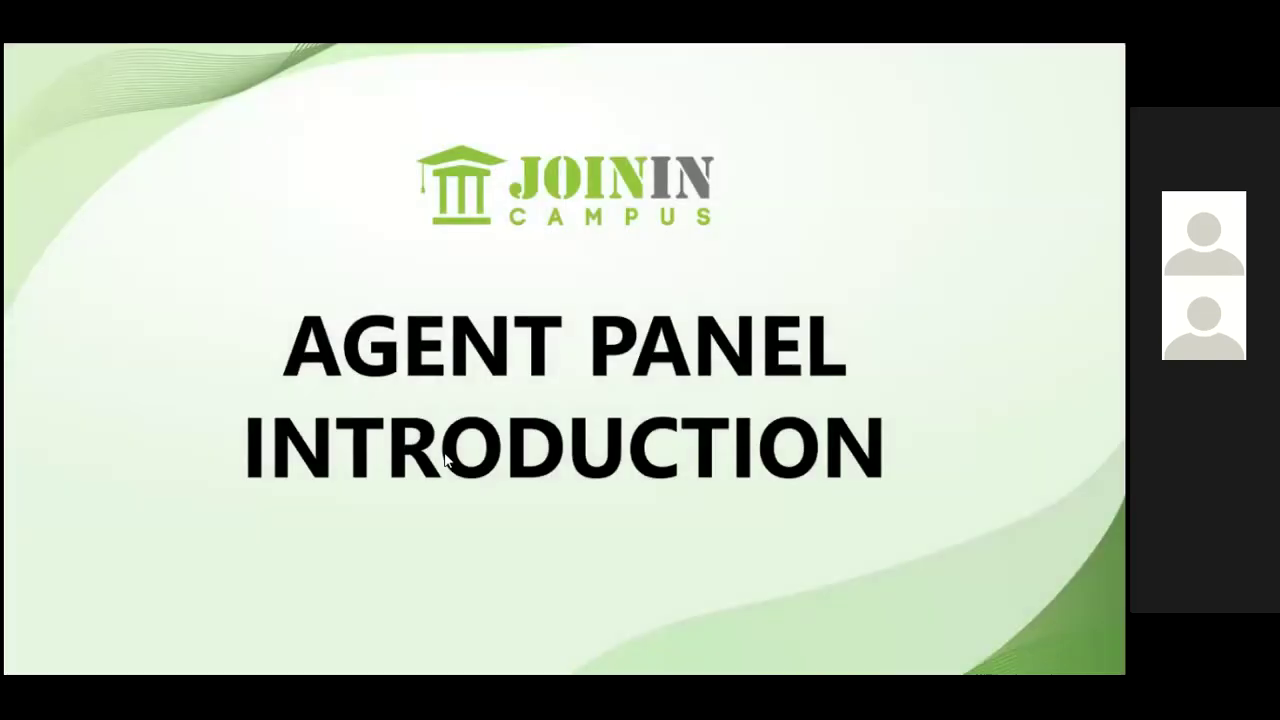
{"action": "left_click", "coordinate": [447, 459]}
{"action": "left_click", "coordinate": [447, 459]}
{"action": "left_click", "coordinate": [447, 459]}
{"action": "left_click", "coordinate": [447, 459]}
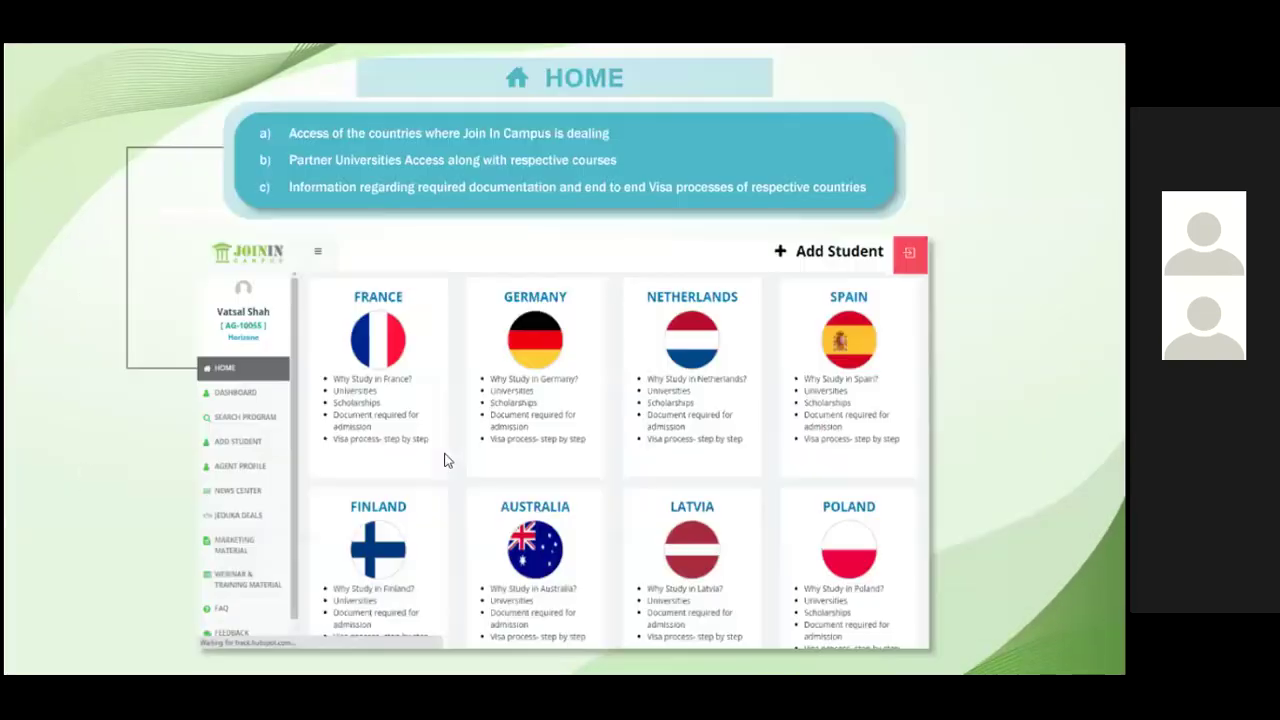
{"action": "left_click", "coordinate": [447, 459]}
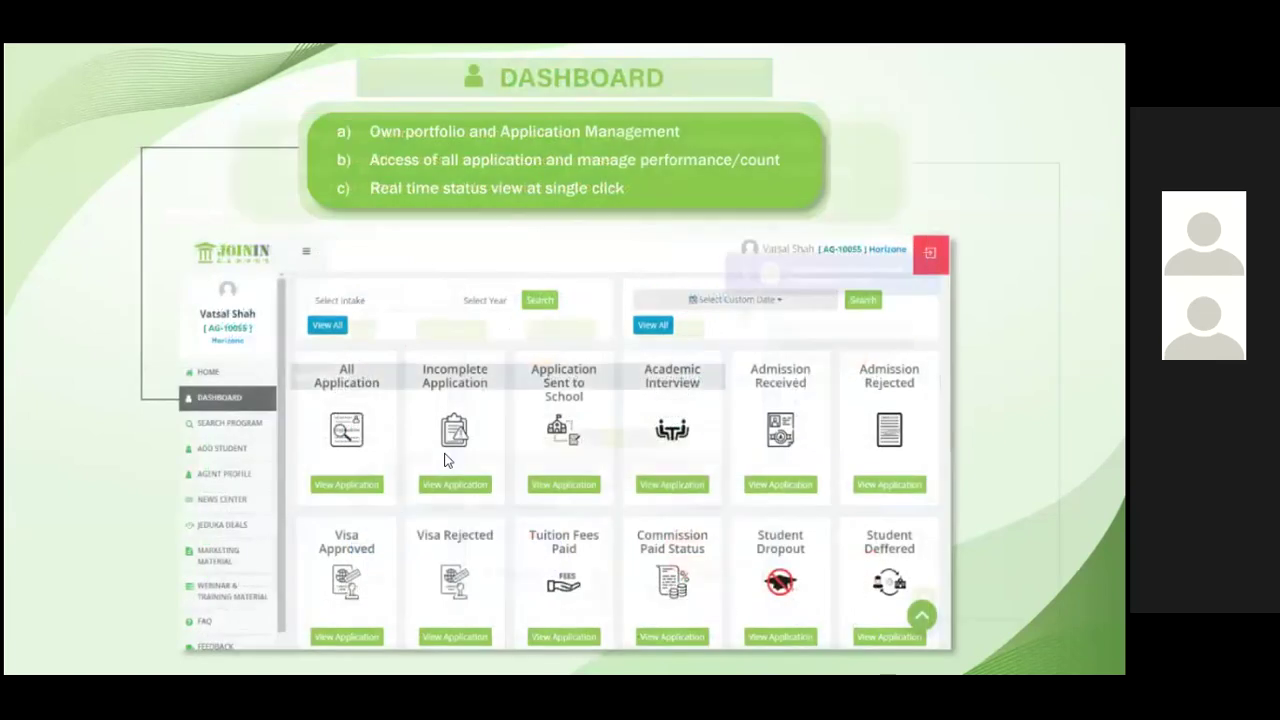
{"action": "left_click", "coordinate": [447, 459]}
- Revisit the HOME and DASHBOARD slides, then advance through SEARCH PROGRAM and ADD STUDENT to AGENT PROFILE
{"action": "key", "text": "Left"}
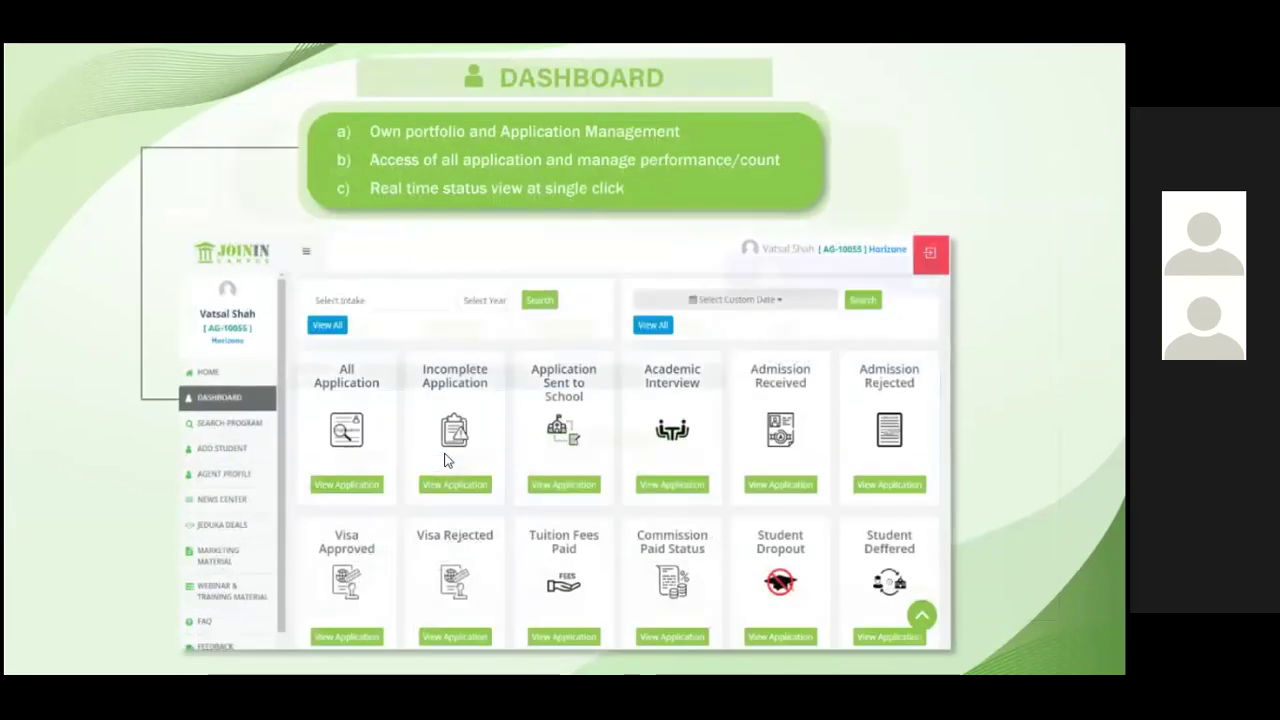
{"action": "left_click", "coordinate": [447, 459]}
{"action": "key", "text": "Left"}
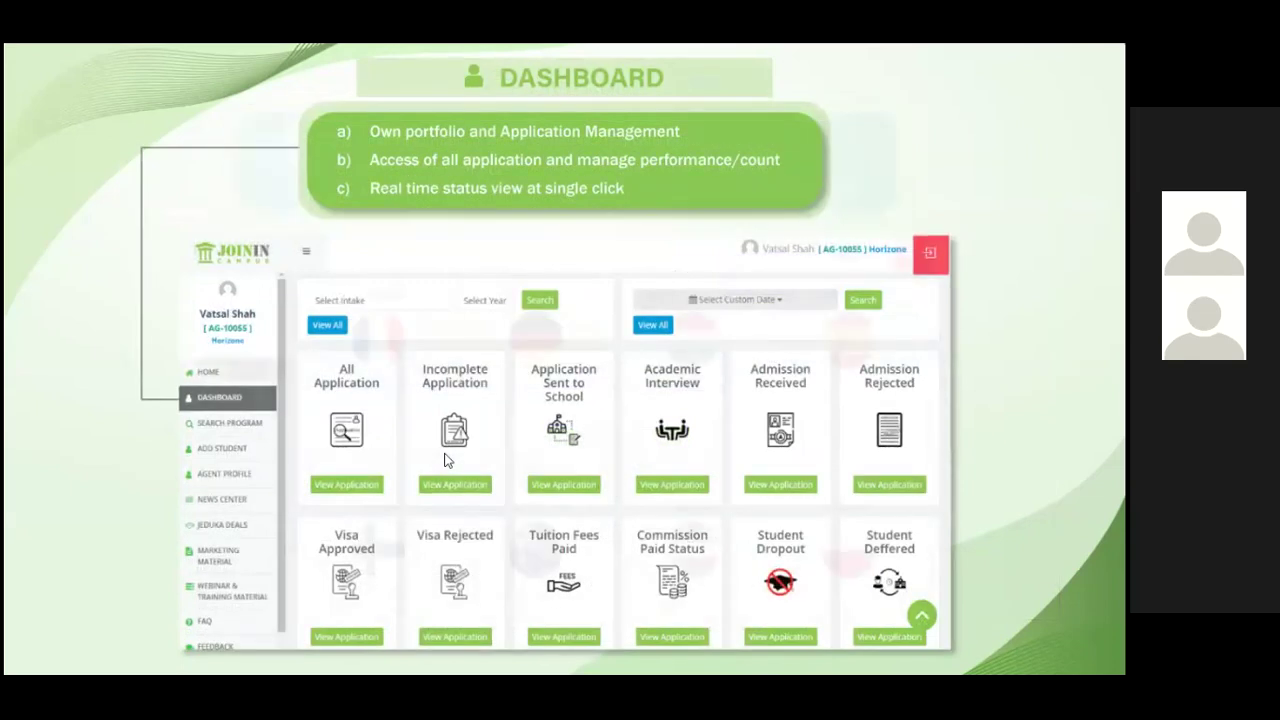
{"action": "key", "text": "Left"}
{"action": "left_click", "coordinate": [447, 459]}
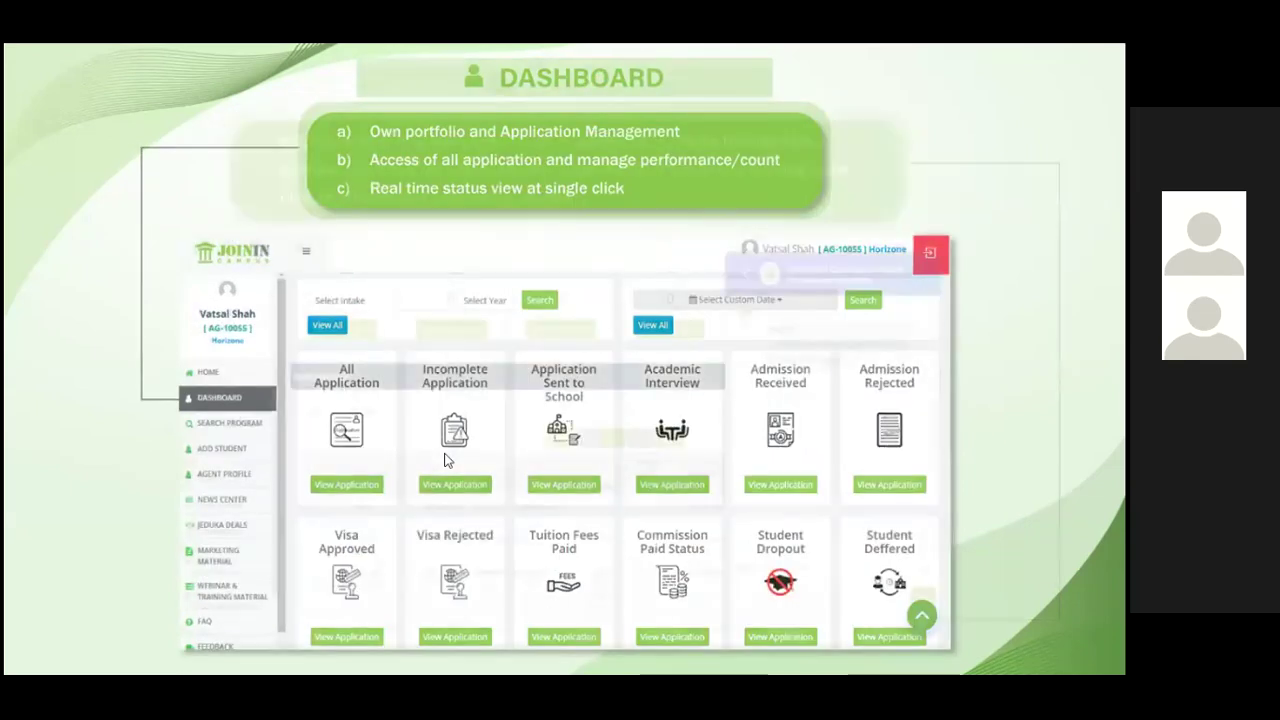
{"action": "left_click", "coordinate": [447, 459]}
{"action": "left_click", "coordinate": [447, 459]}
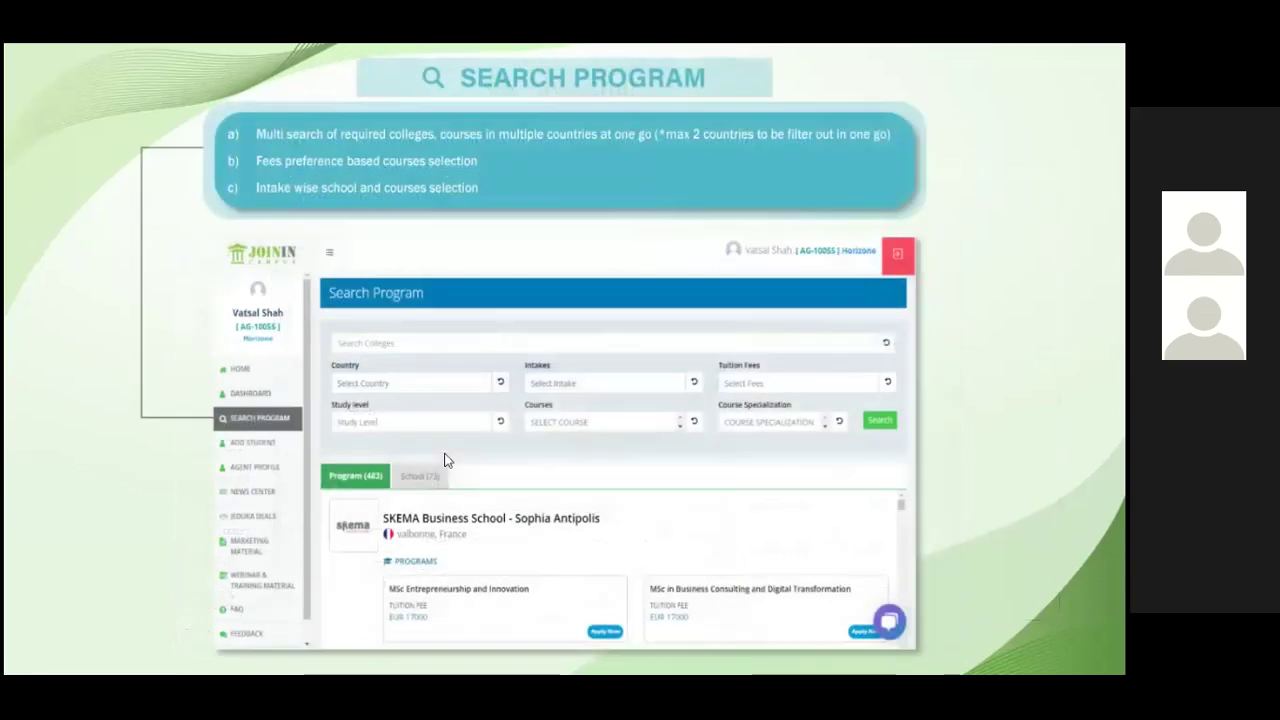
{"action": "left_click", "coordinate": [447, 459]}
{"action": "left_click", "coordinate": [447, 459]}
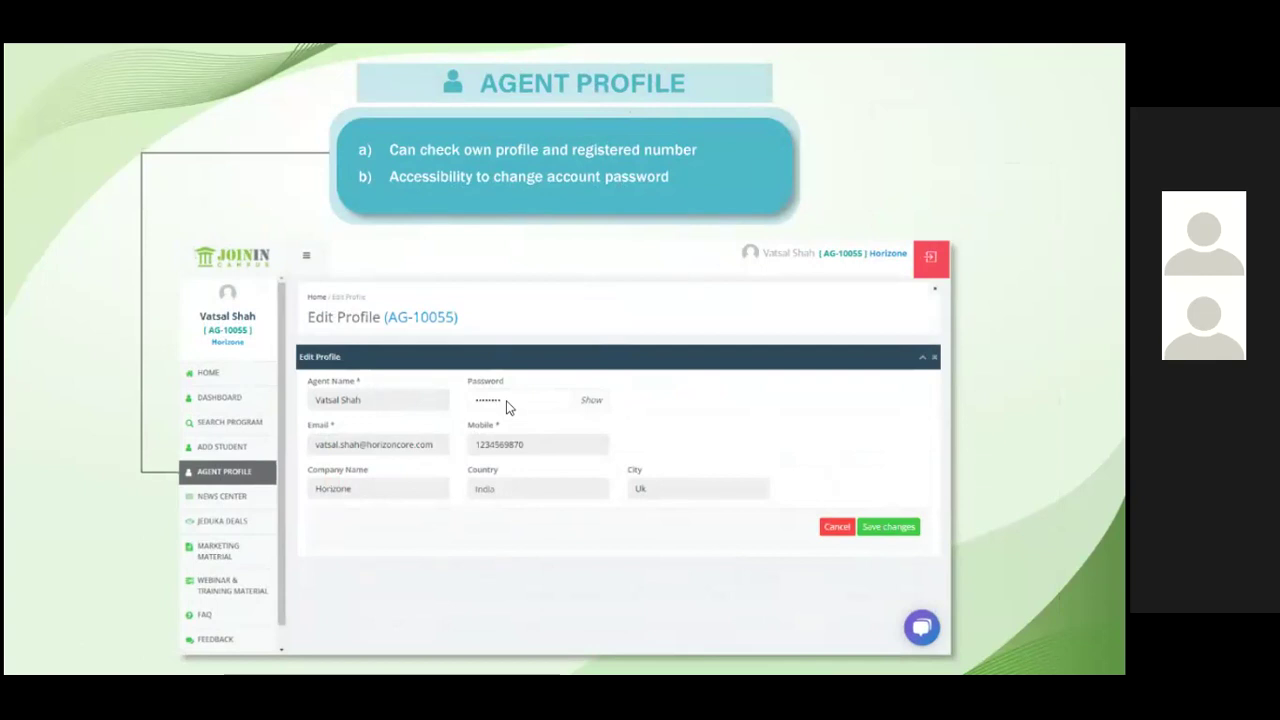
- Advance to the NEWS CENTRE slide (11 of 17), end the show, and return to the browser
{"action": "key", "text": "Right"}
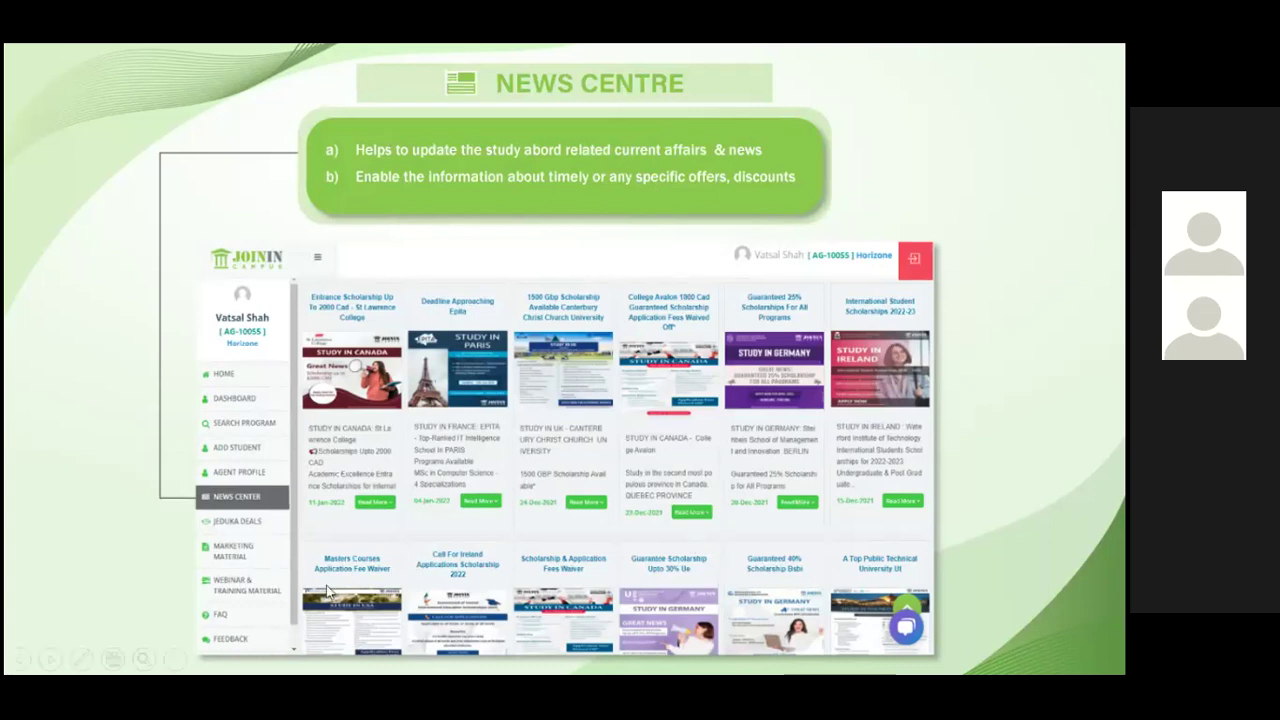
{"action": "key", "text": "Escape"}
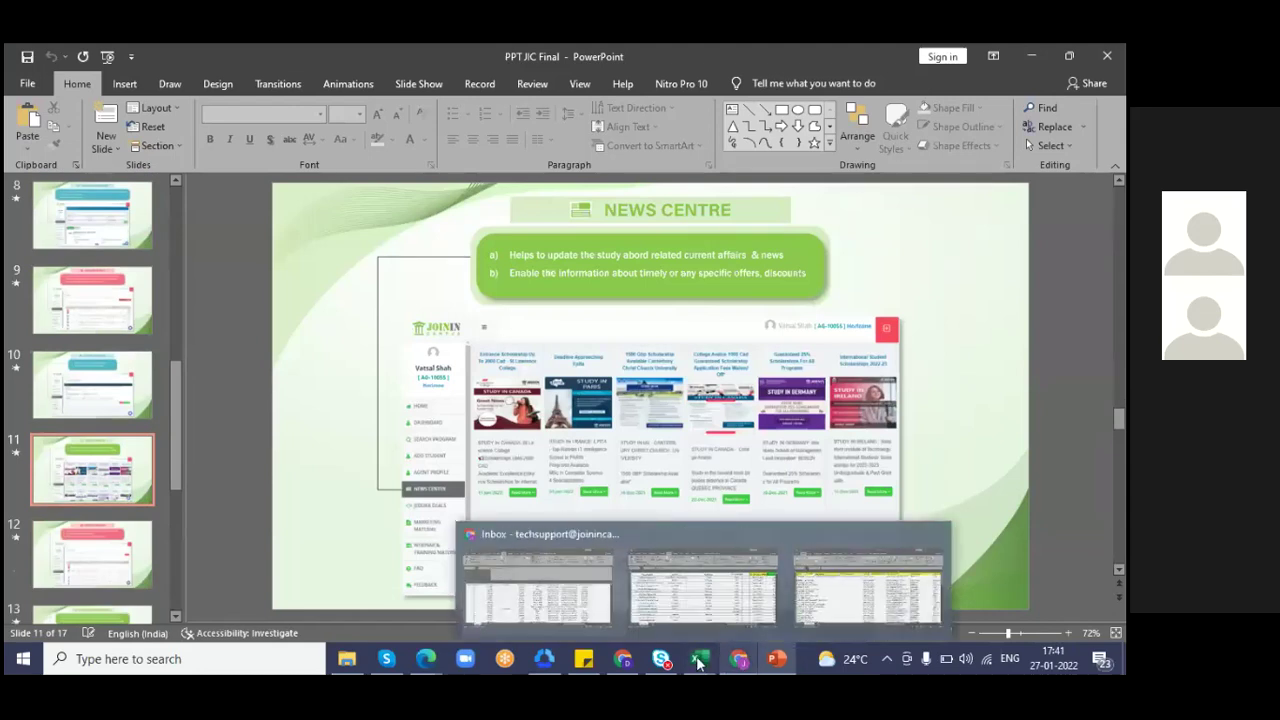
{"action": "left_click", "coordinate": [626, 660]}
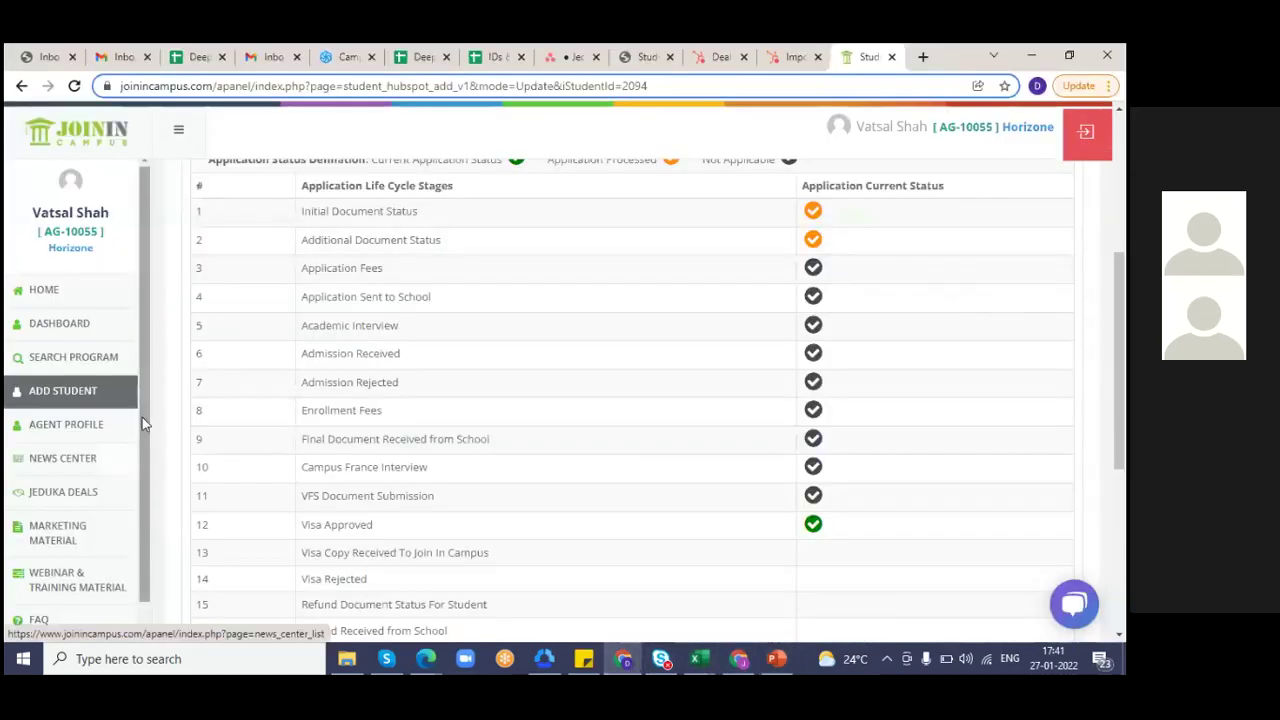
- View News Center, expand and collapse the first scholarship post, then open Marketing Material
{"action": "left_click", "coordinate": [77, 467]}
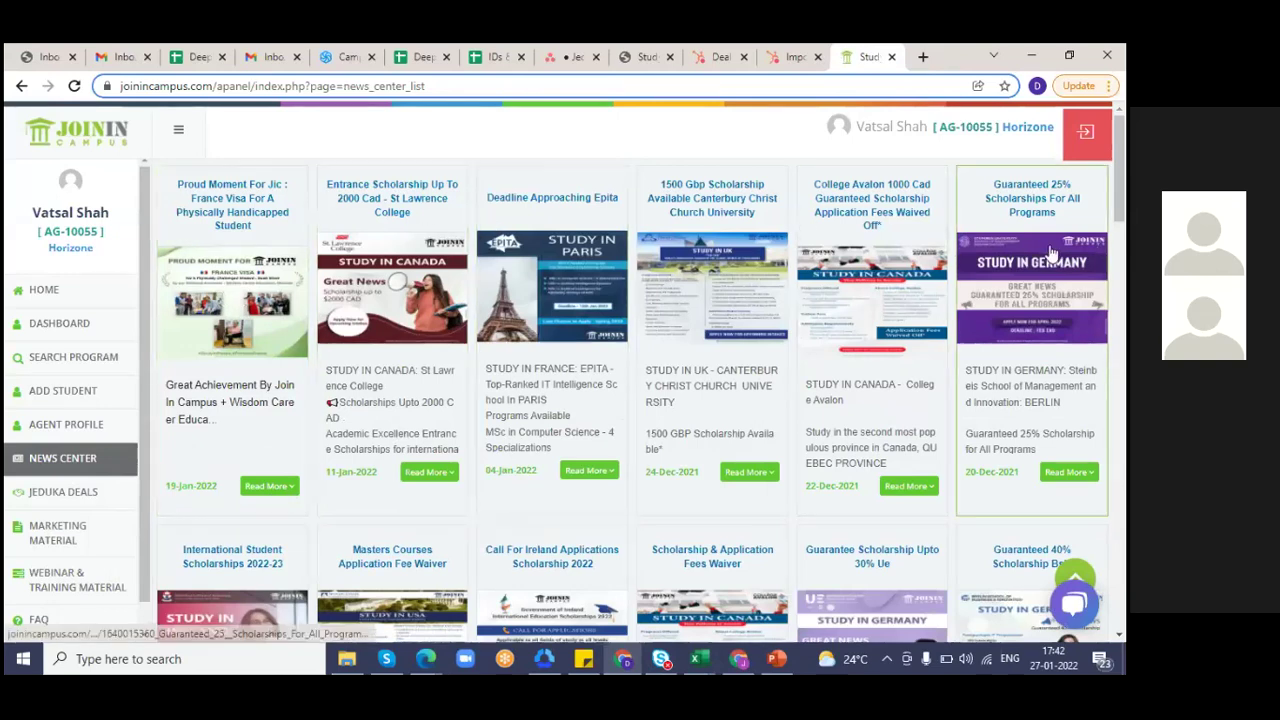
{"action": "left_click", "coordinate": [270, 487]}
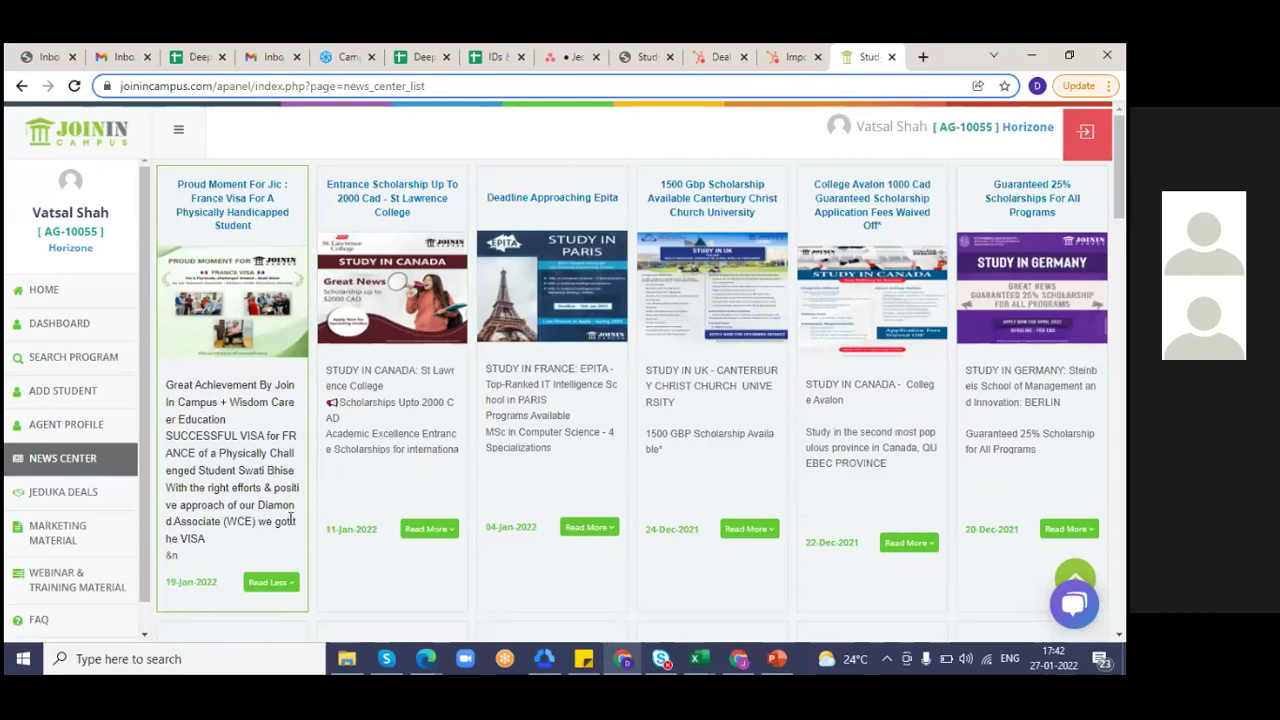
{"action": "left_click", "coordinate": [271, 583]}
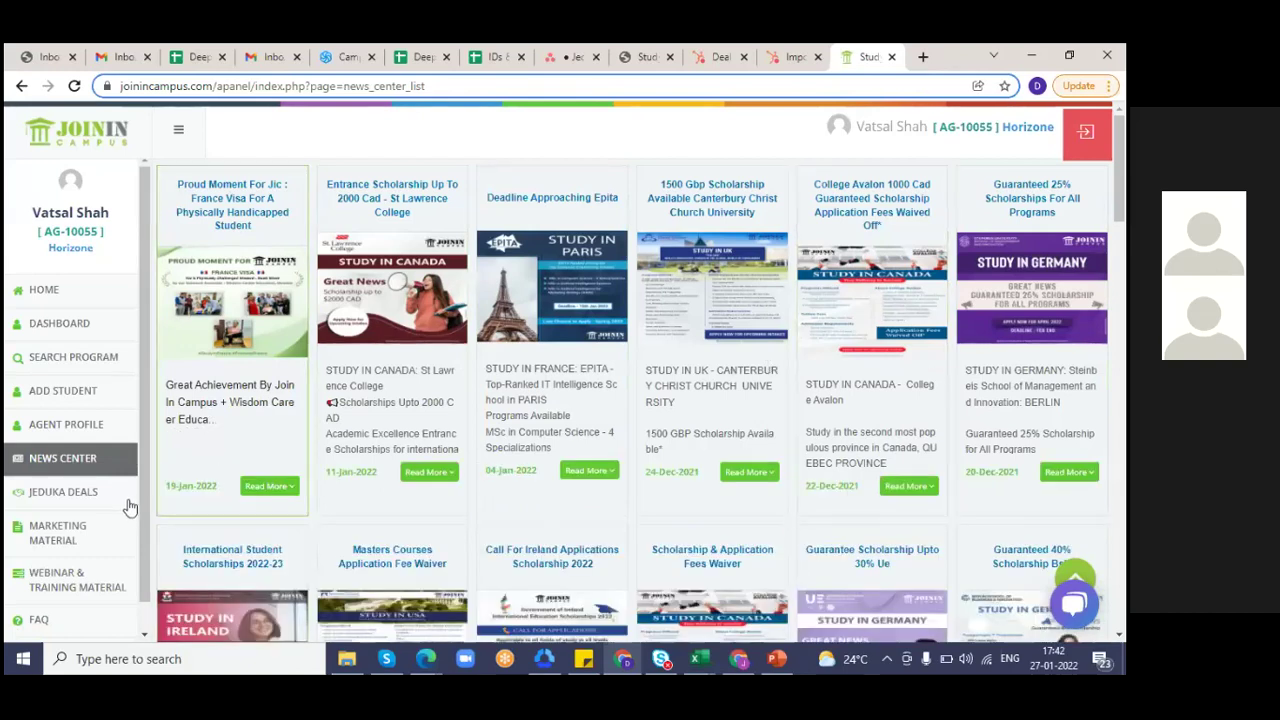
{"action": "left_click", "coordinate": [60, 535]}
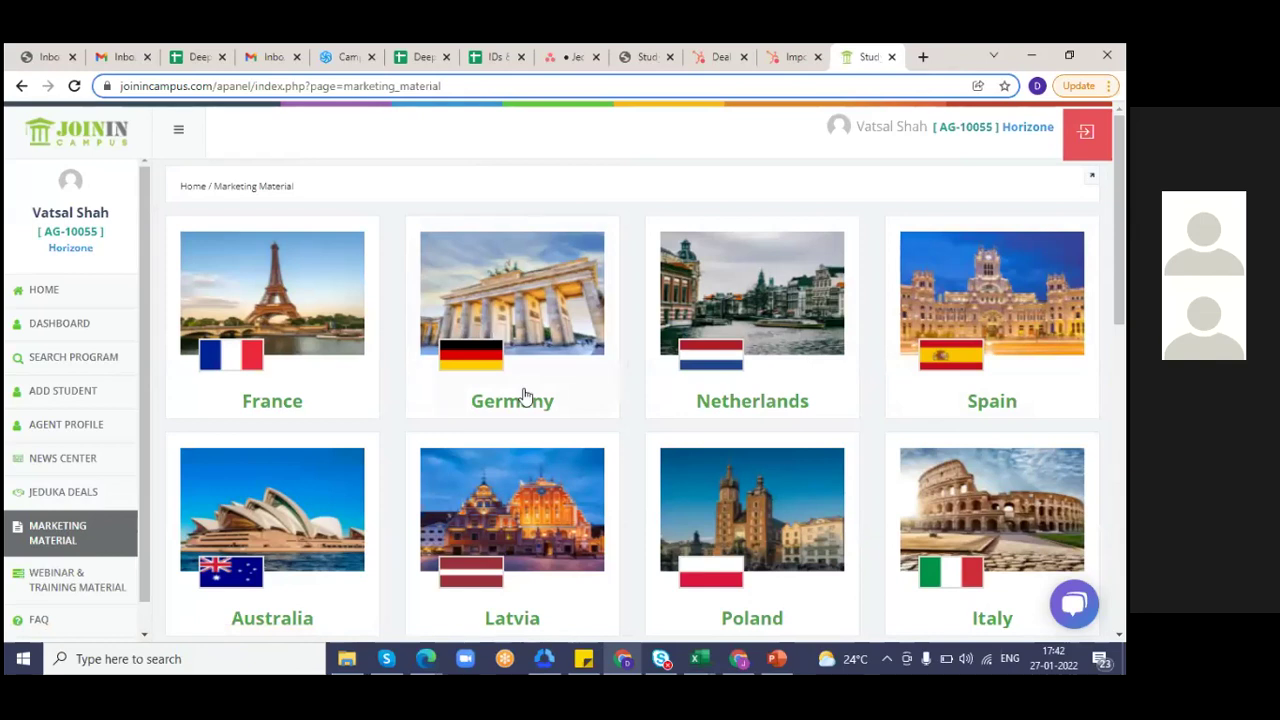
- Open France's marketing material and preview the ESDED_CATHOLIC_UNIVERSITY_OF_LYON newsletter, then close it
{"action": "left_click", "coordinate": [278, 403]}
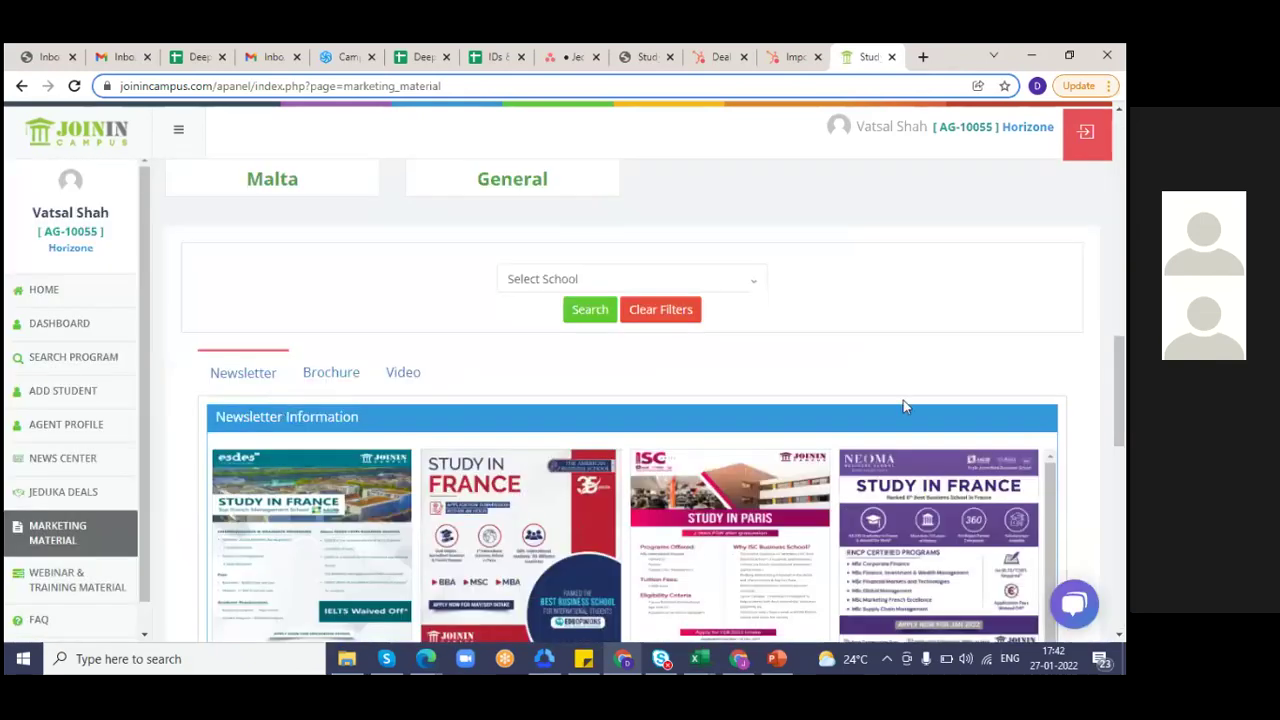
{"action": "scroll", "coordinate": [1120, 268], "scroll_direction": "up", "scroll_amount": 1}
{"action": "left_click", "coordinate": [1120, 268]}
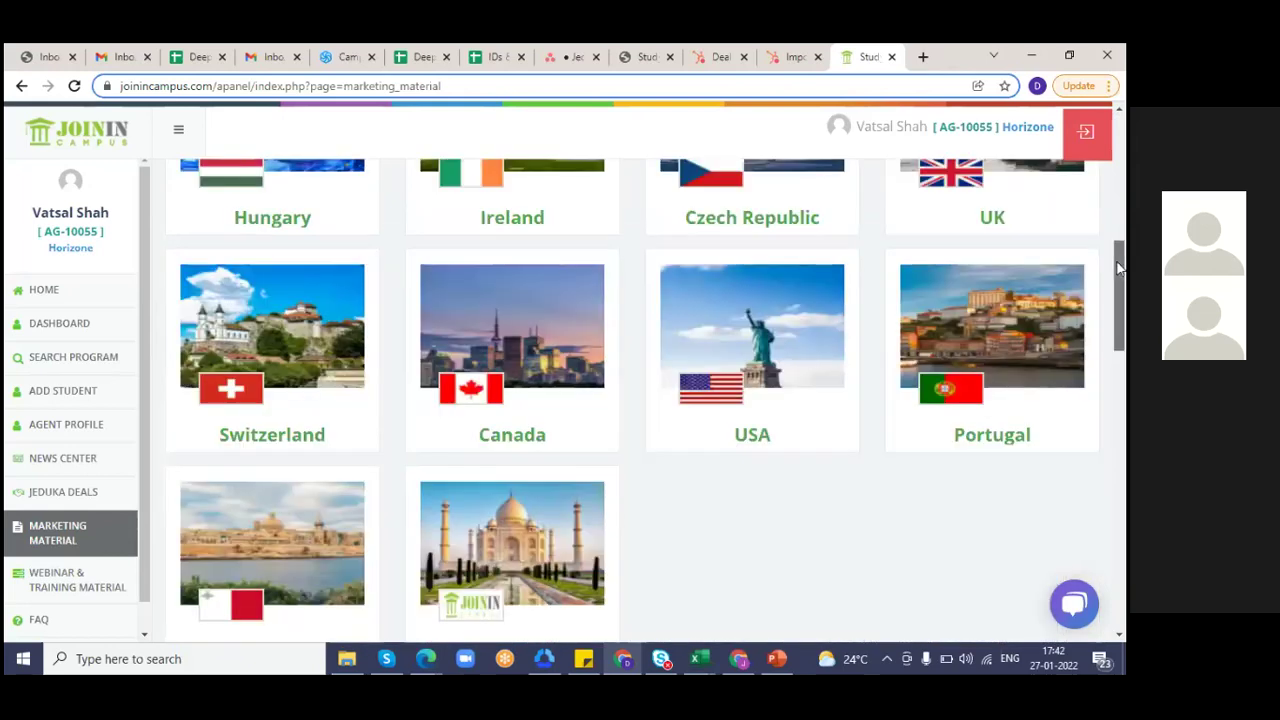
{"action": "left_click", "coordinate": [1120, 232]}
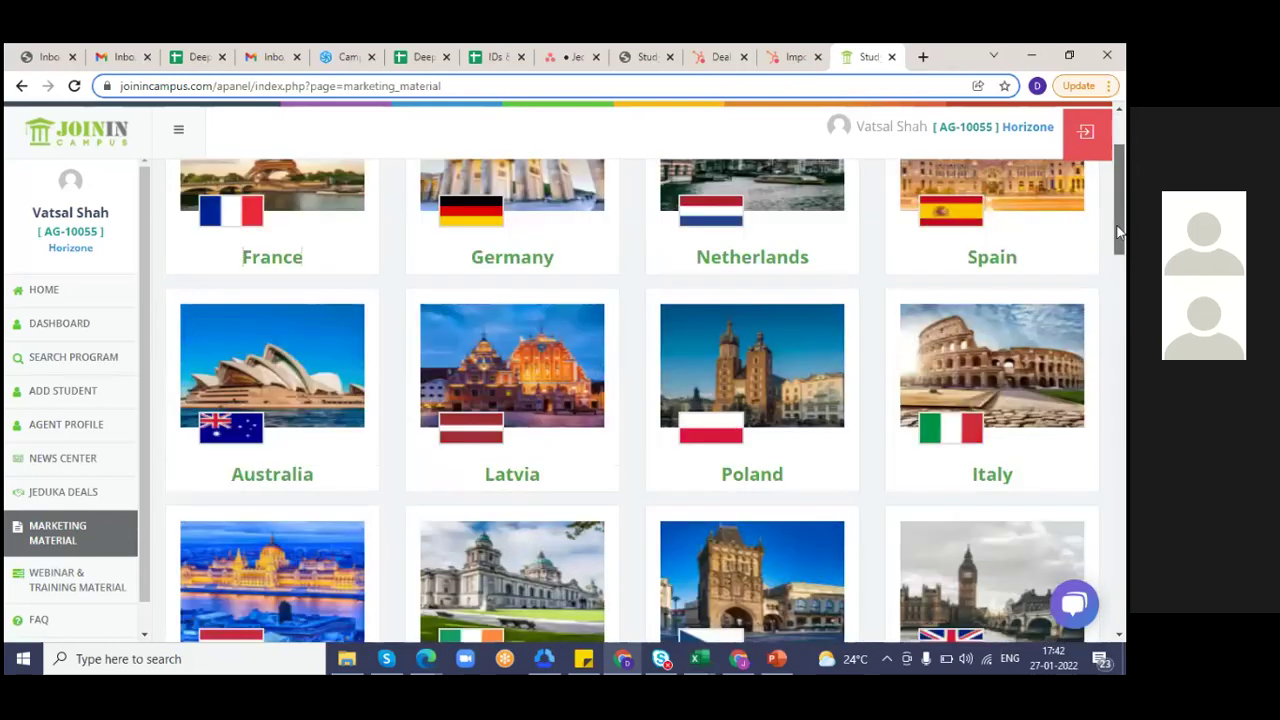
{"action": "left_click", "coordinate": [268, 270]}
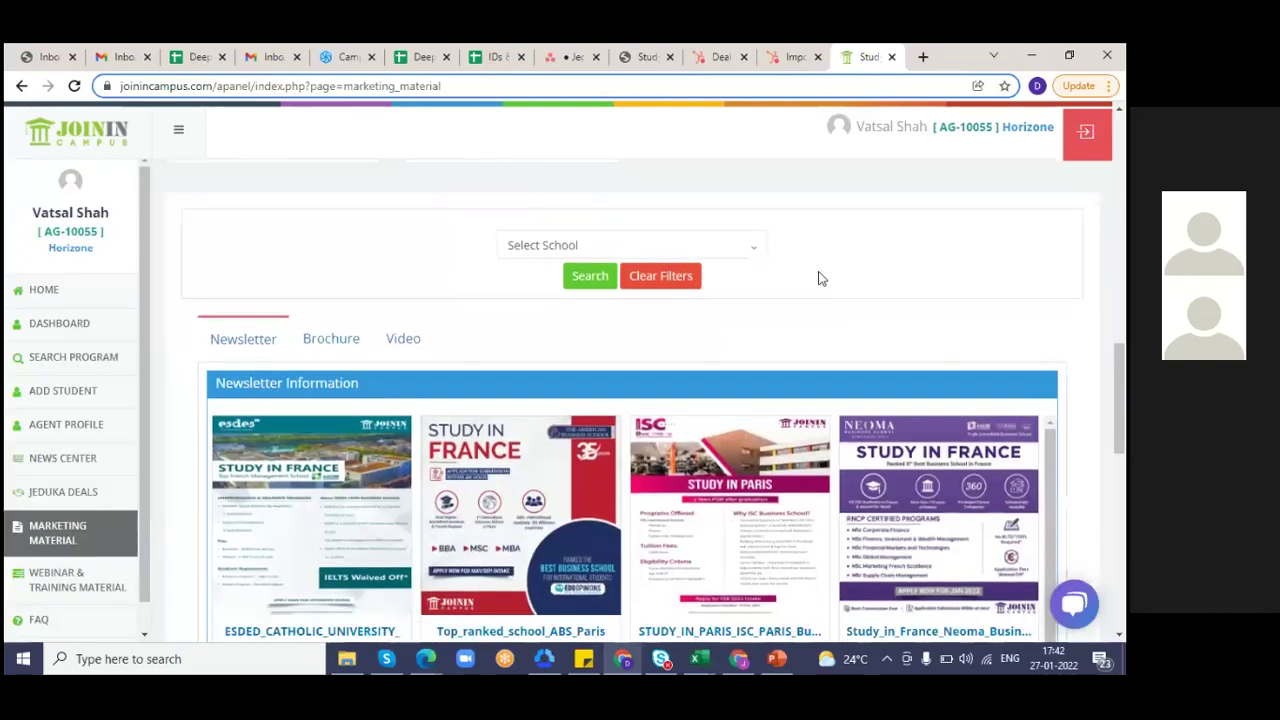
{"action": "scroll", "coordinate": [495, 371], "scroll_direction": "down", "scroll_amount": 1}
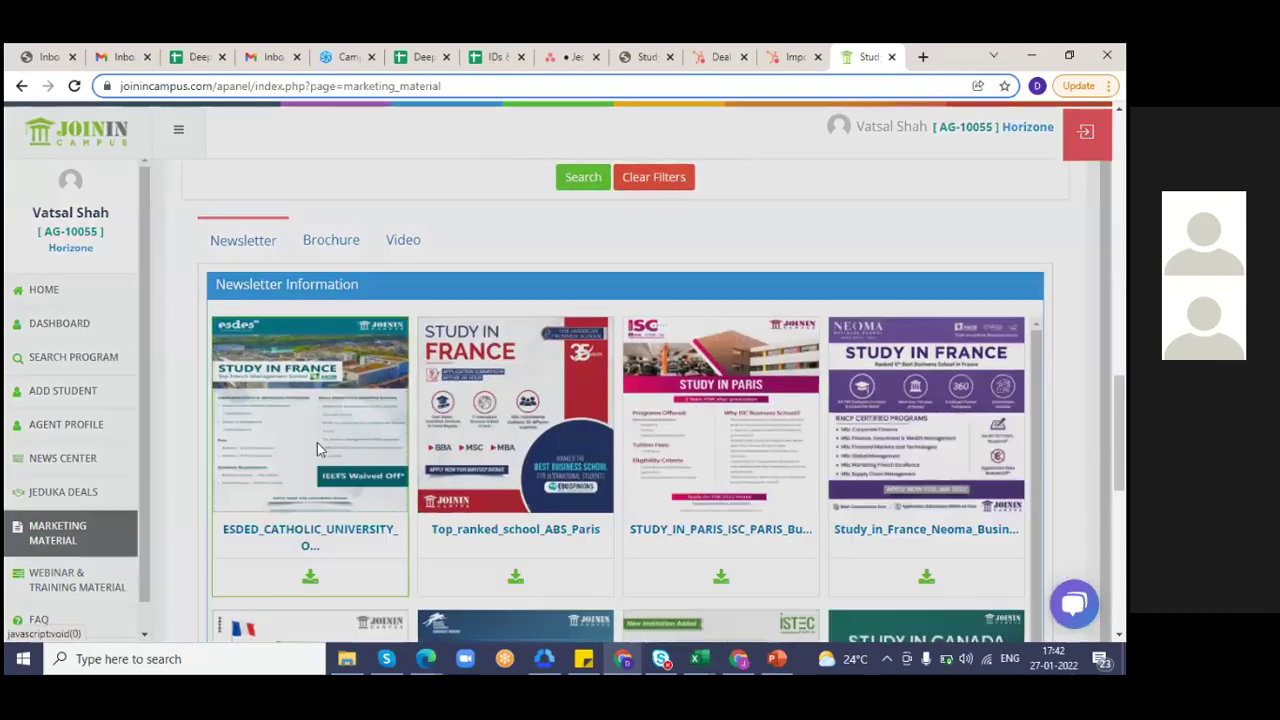
{"action": "left_click", "coordinate": [317, 449]}
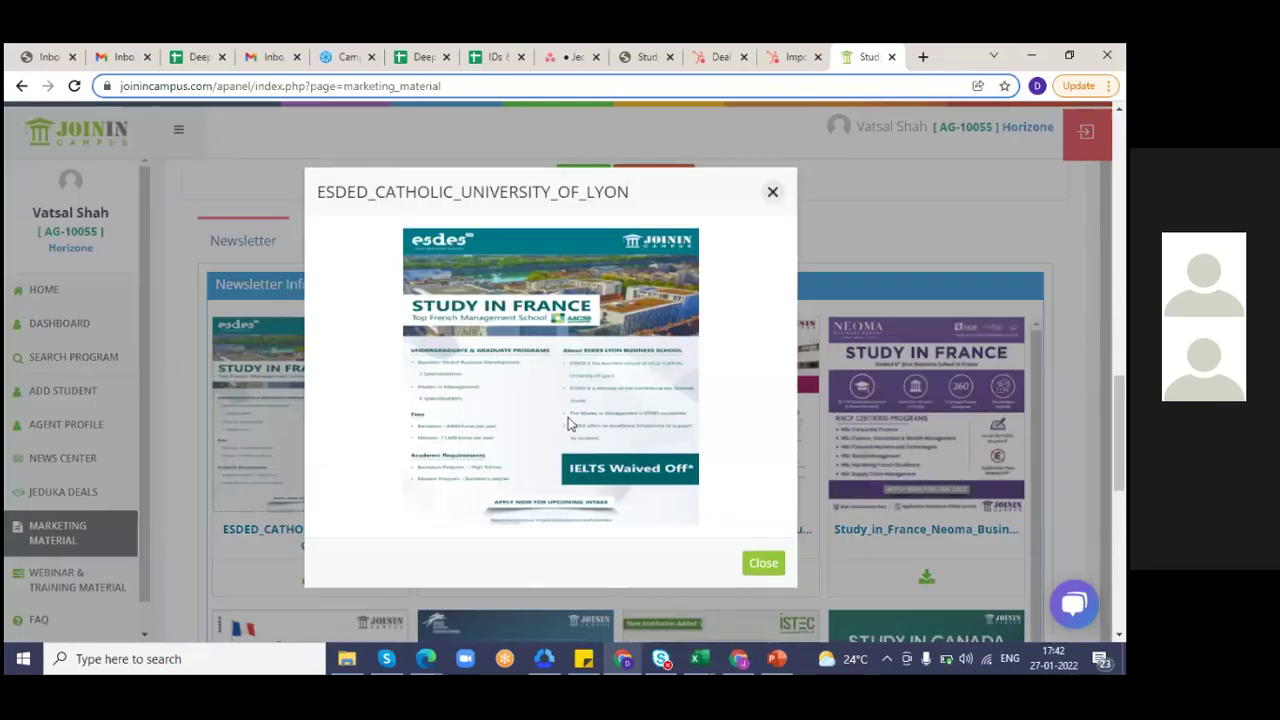
{"action": "left_click", "coordinate": [772, 191]}
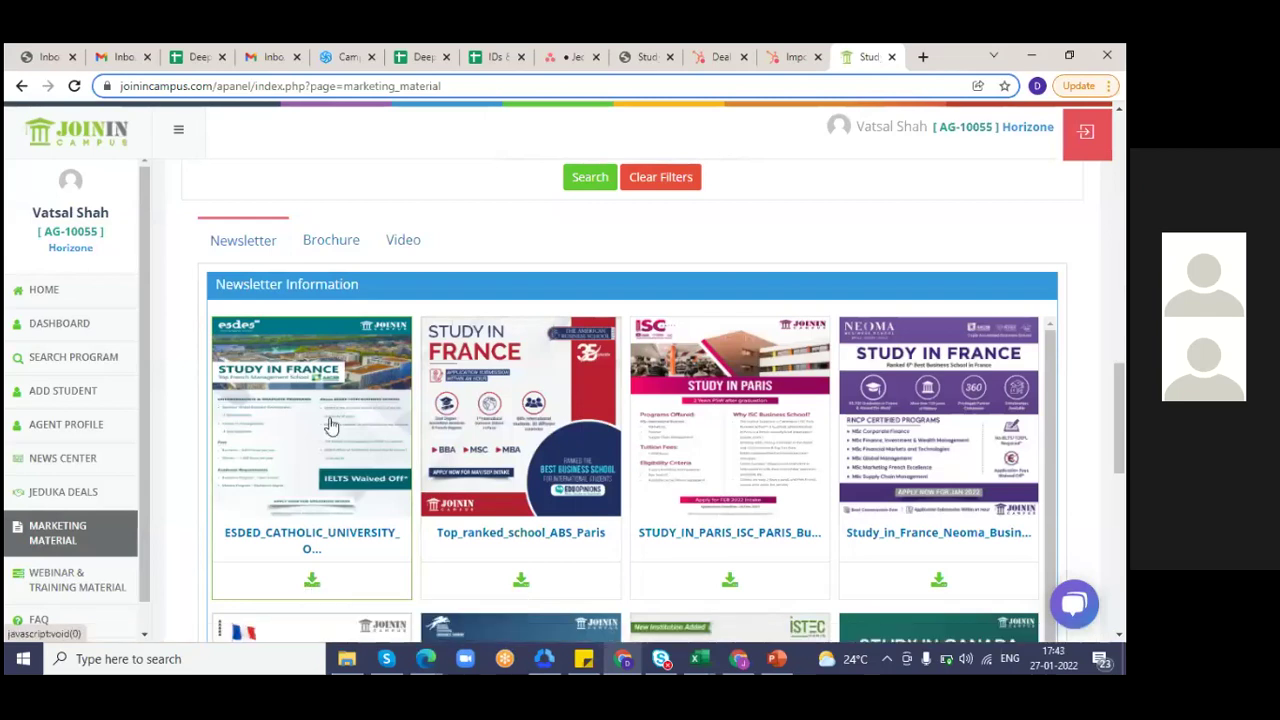
- In Brochures, download the Brochure_MSc_MBA_2022_23 PDF and dismiss the download notice
{"action": "left_click", "coordinate": [331, 240]}
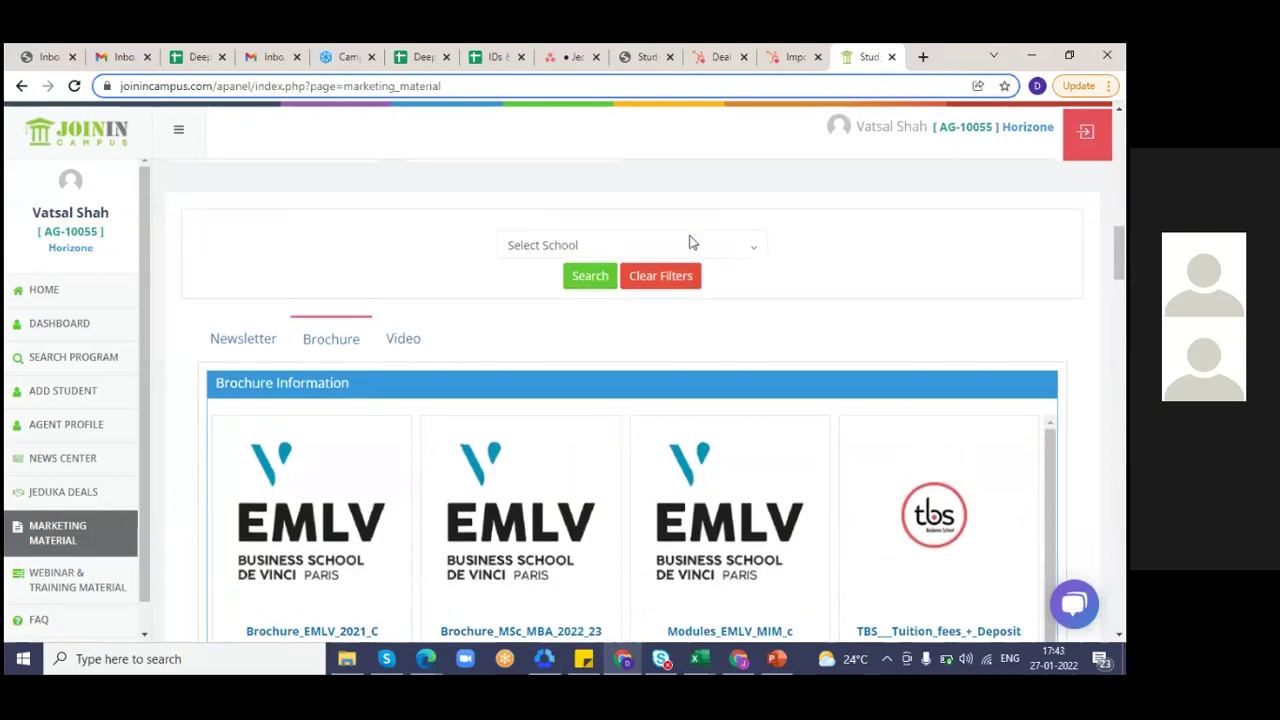
{"action": "left_click", "coordinate": [669, 252]}
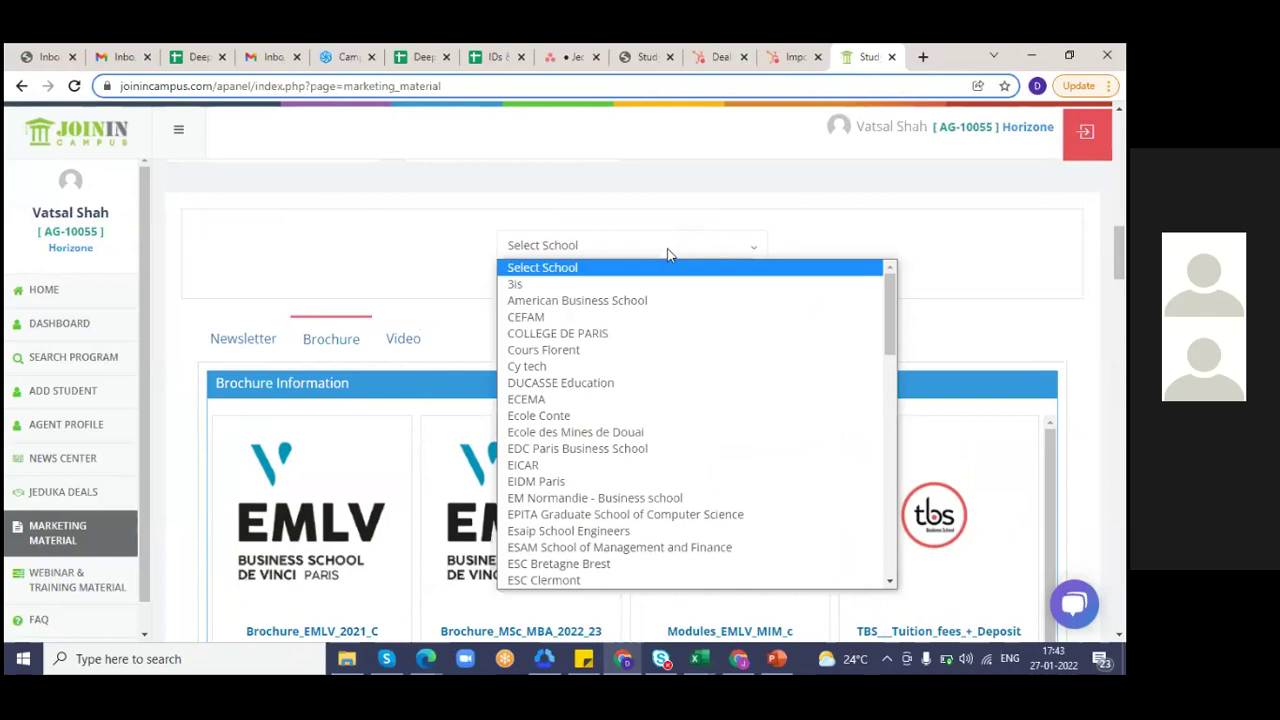
{"action": "left_click", "coordinate": [966, 306]}
{"action": "scroll", "coordinate": [524, 588], "scroll_direction": "down", "scroll_amount": 1}
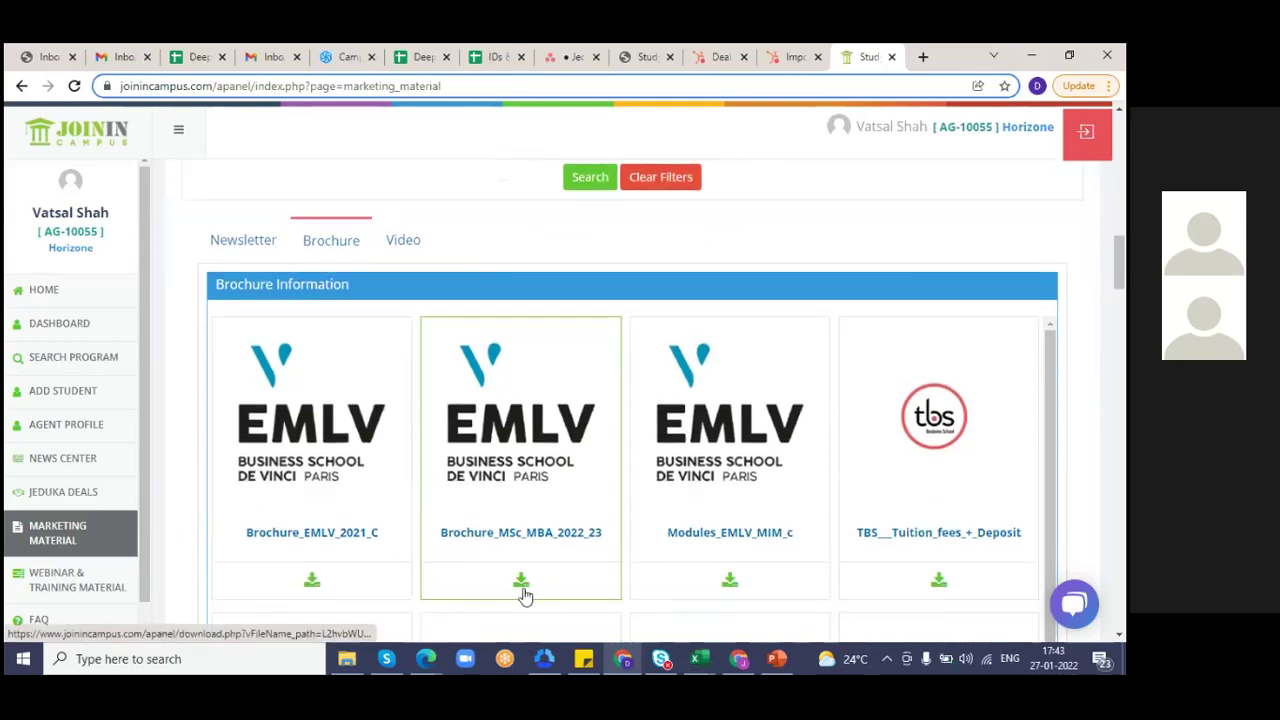
{"action": "left_click", "coordinate": [523, 590]}
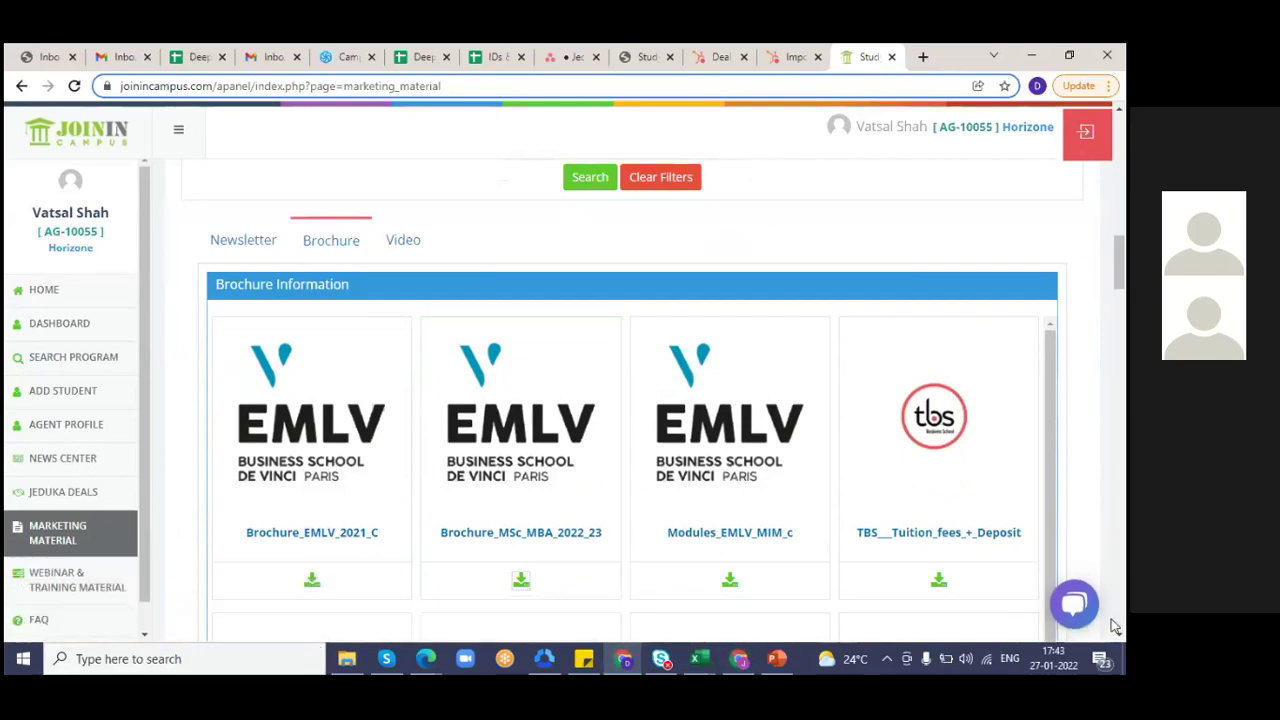
{"action": "left_click", "coordinate": [1110, 619]}
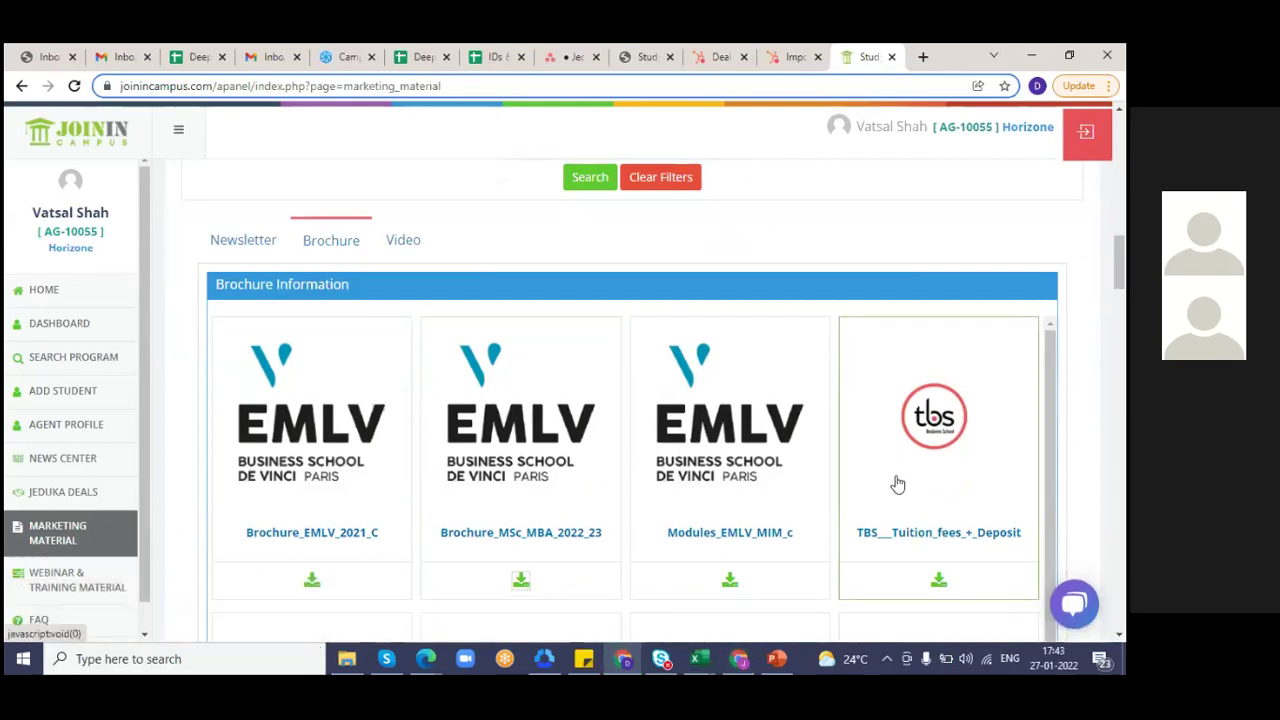
- Scroll through the Marketing Material videos
{"action": "left_click", "coordinate": [405, 245]}
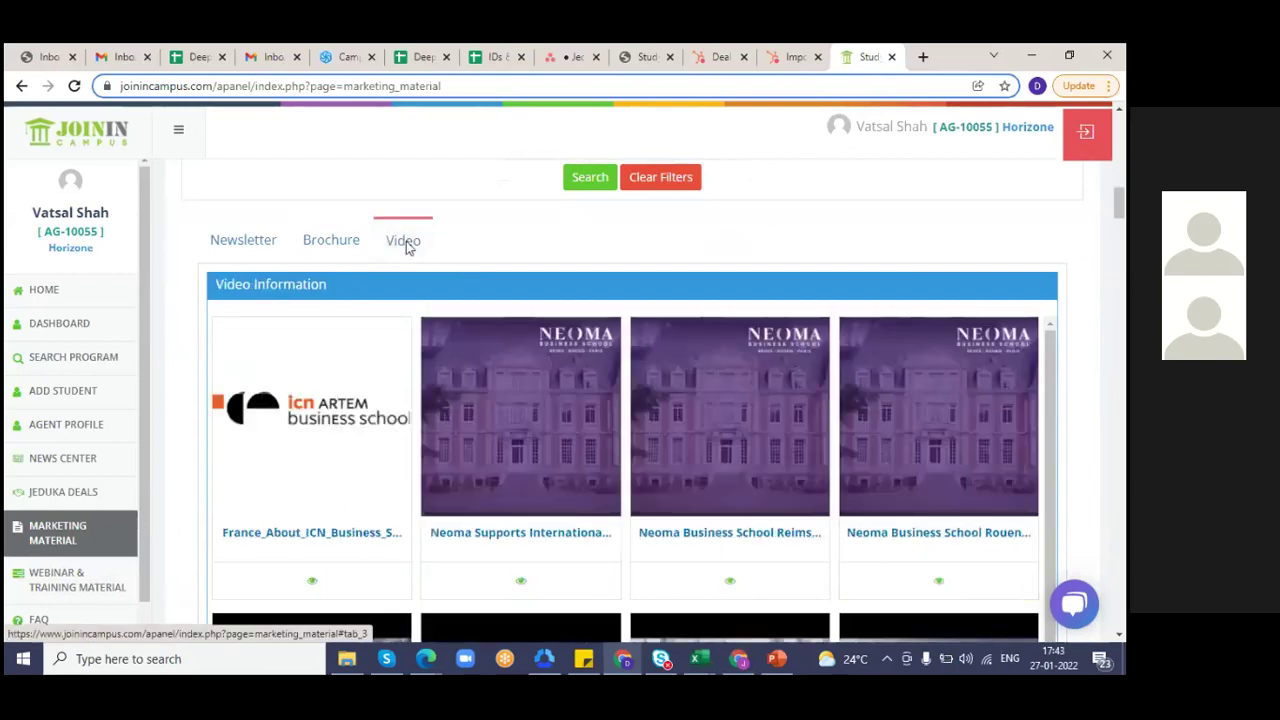
{"action": "scroll", "coordinate": [406, 248], "scroll_direction": "down", "scroll_amount": 2}
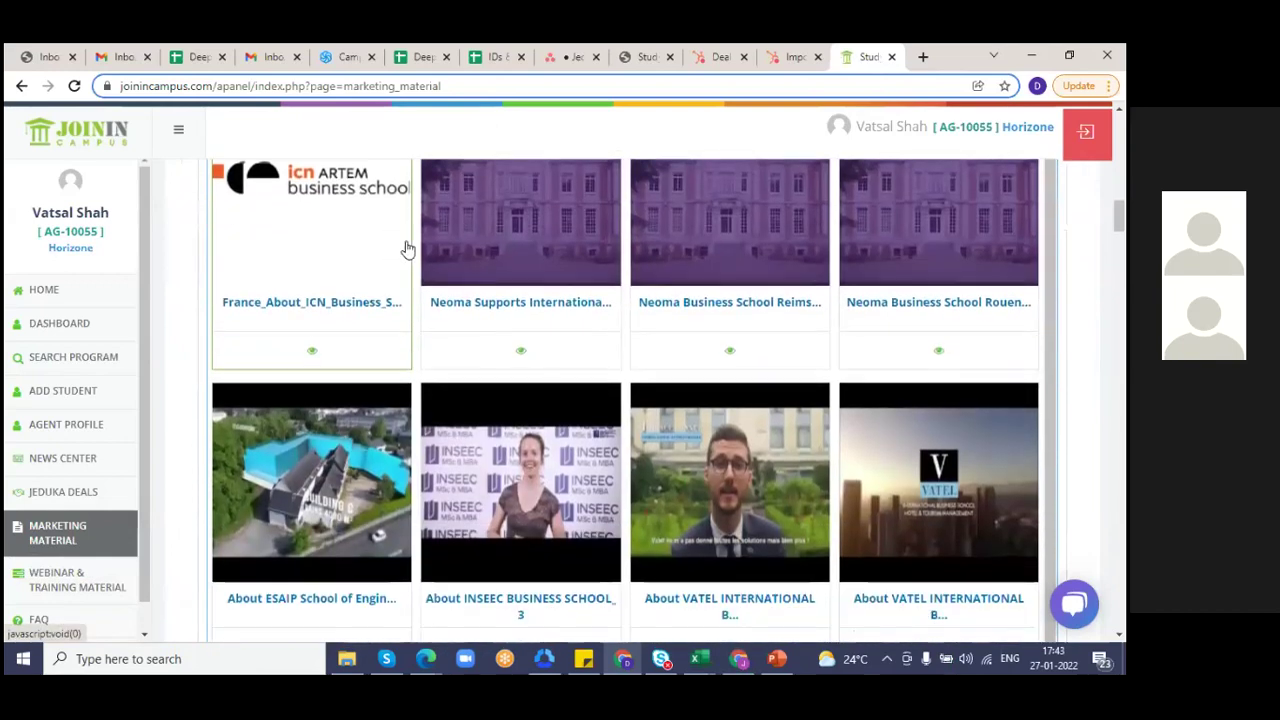
{"action": "scroll", "coordinate": [406, 248], "scroll_direction": "down", "scroll_amount": 1}
{"action": "scroll", "coordinate": [406, 248], "scroll_direction": "down", "scroll_amount": 1}
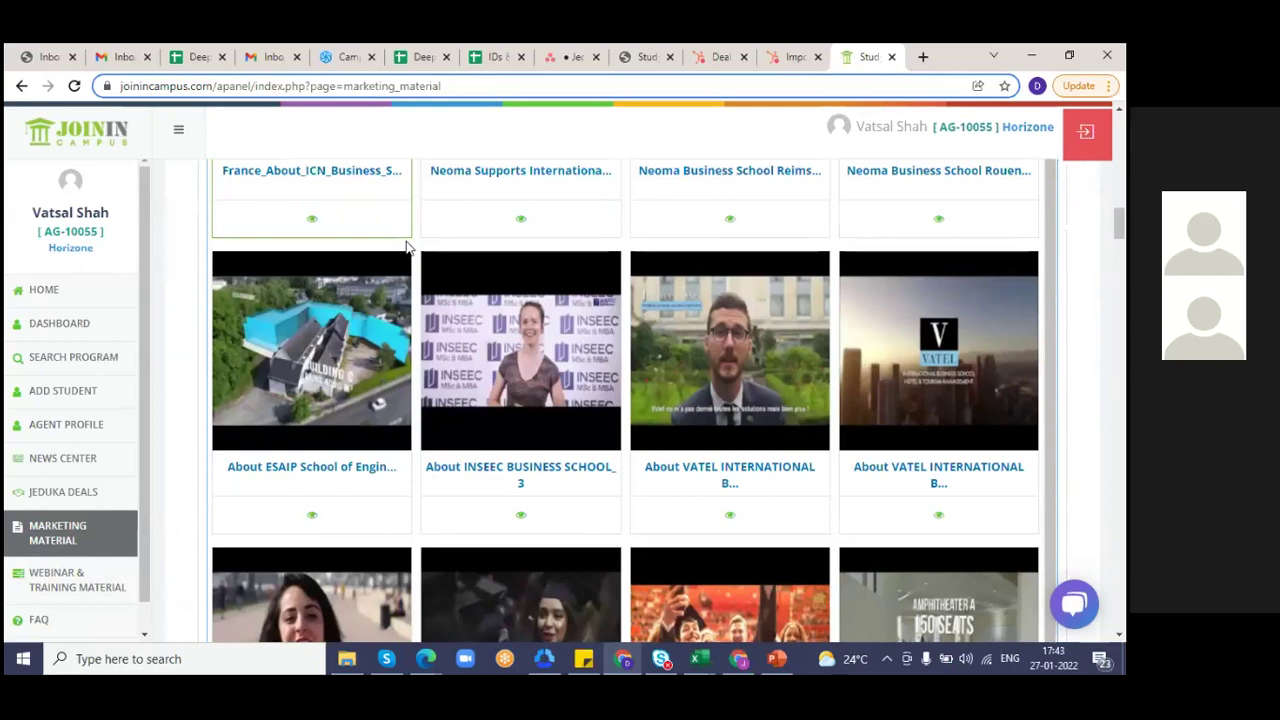
{"action": "scroll", "coordinate": [406, 245], "scroll_direction": "up", "scroll_amount": 4}
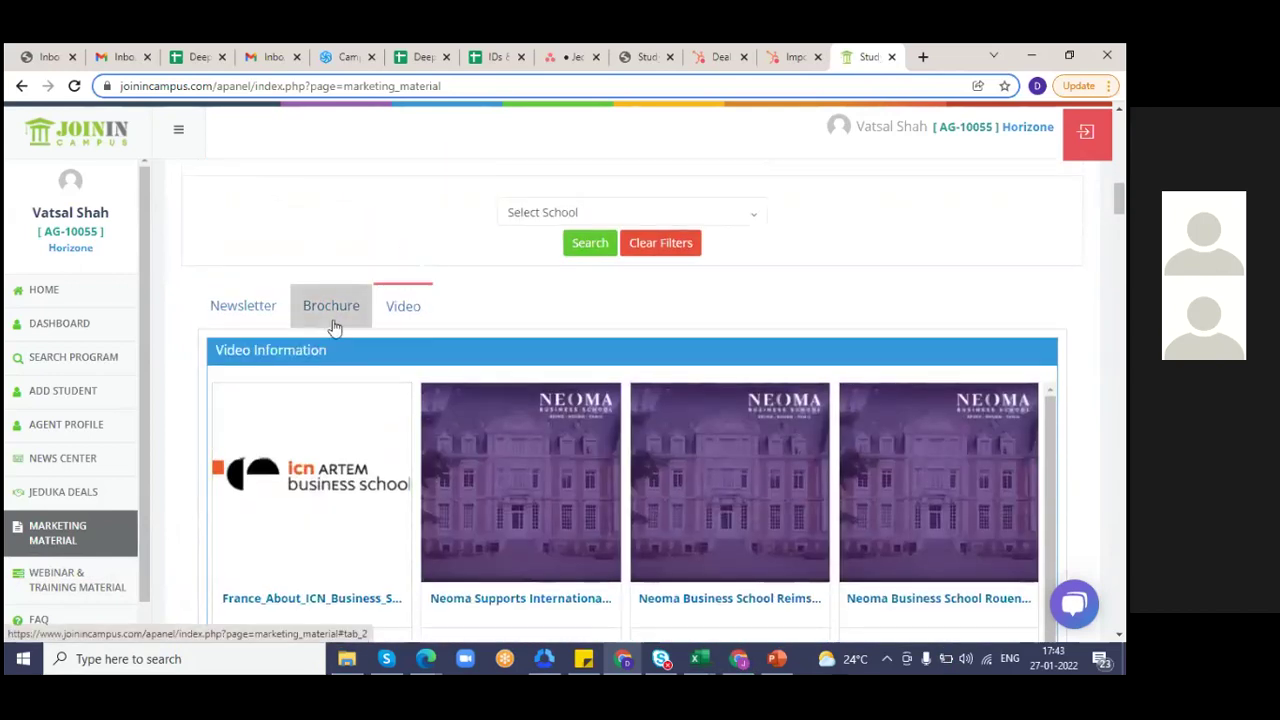
- Show the Newsletter list with ESDED, ABS Paris, ISC Paris and Neoma flyers
{"action": "left_click", "coordinate": [333, 320]}
{"action": "left_click", "coordinate": [262, 324]}
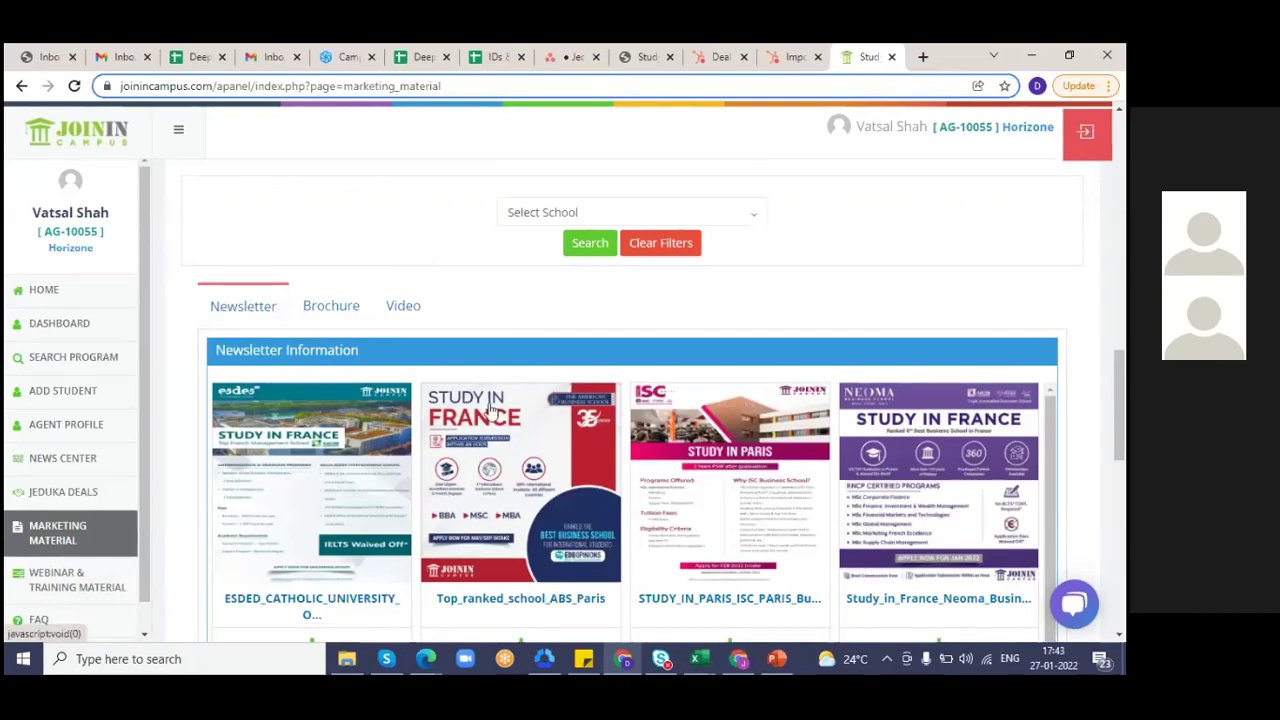
{"action": "scroll", "coordinate": [560, 428], "scroll_direction": "down", "scroll_amount": 2}
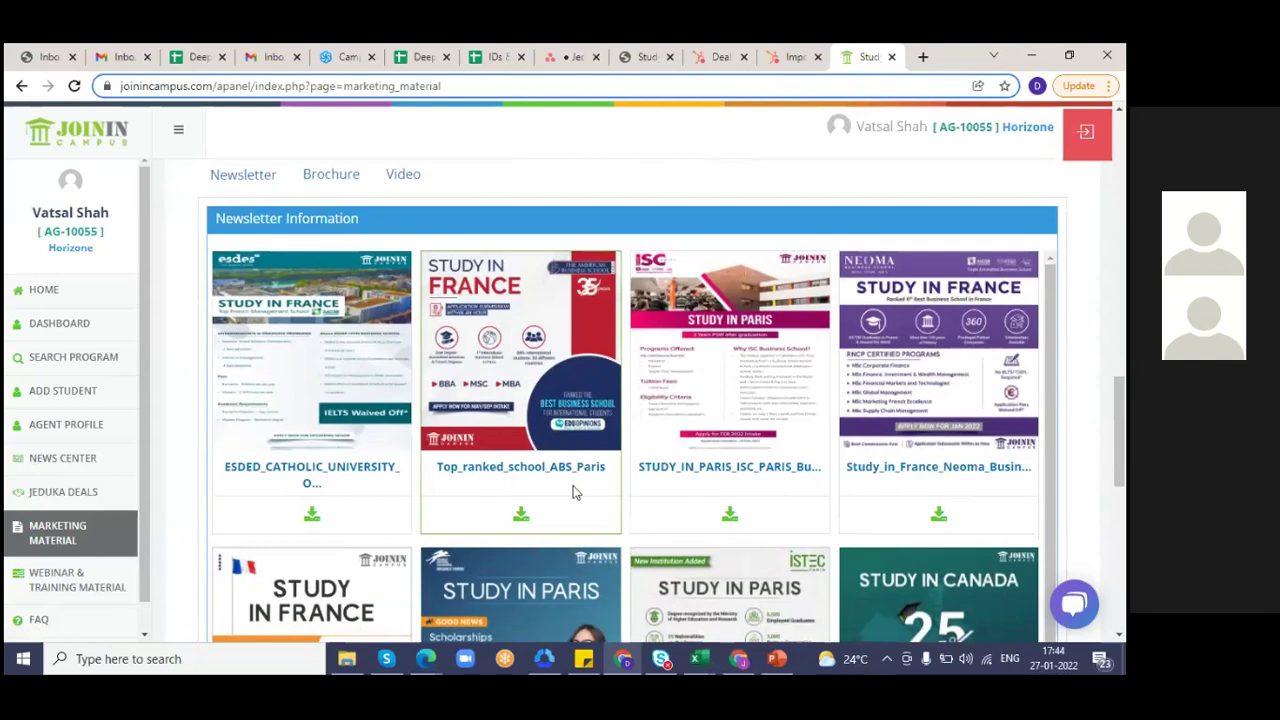
- Open Webinar & Training Material, dismiss the notification, and scroll past Canada schedules to the LaSalle College webinar videos
{"action": "left_click", "coordinate": [33, 587]}
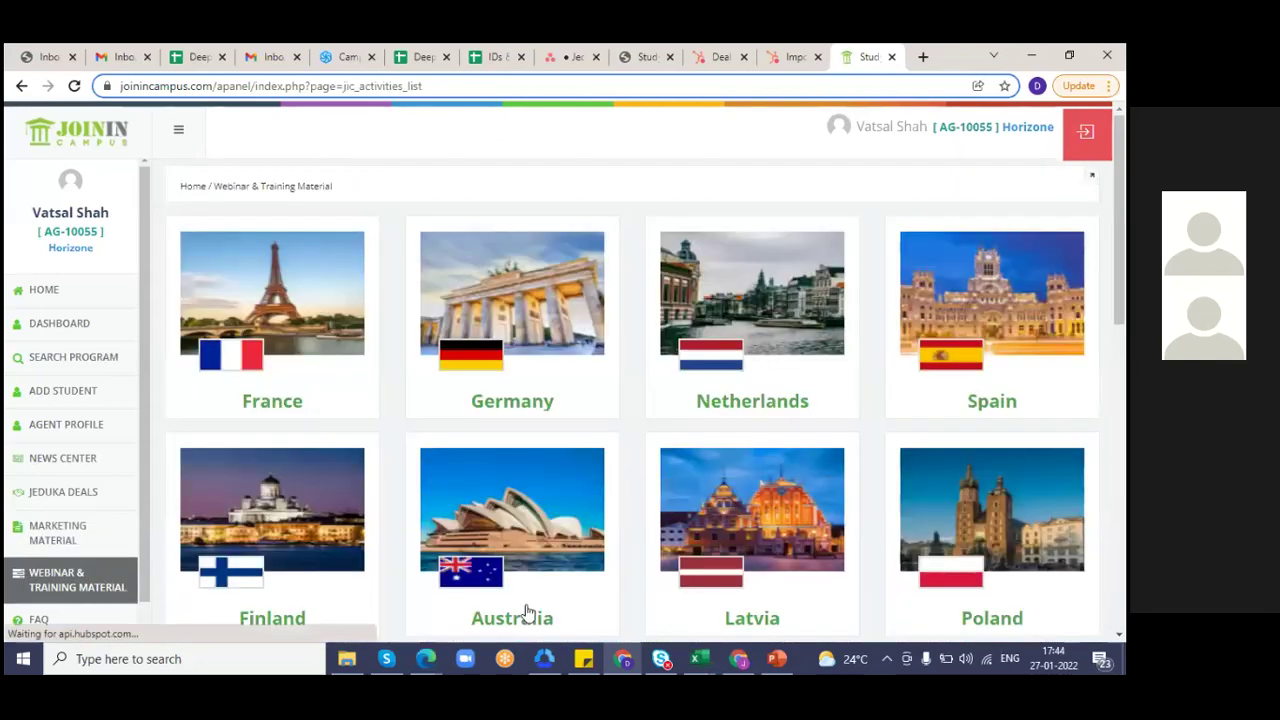
{"action": "scroll", "coordinate": [527, 611], "scroll_direction": "down", "scroll_amount": 1}
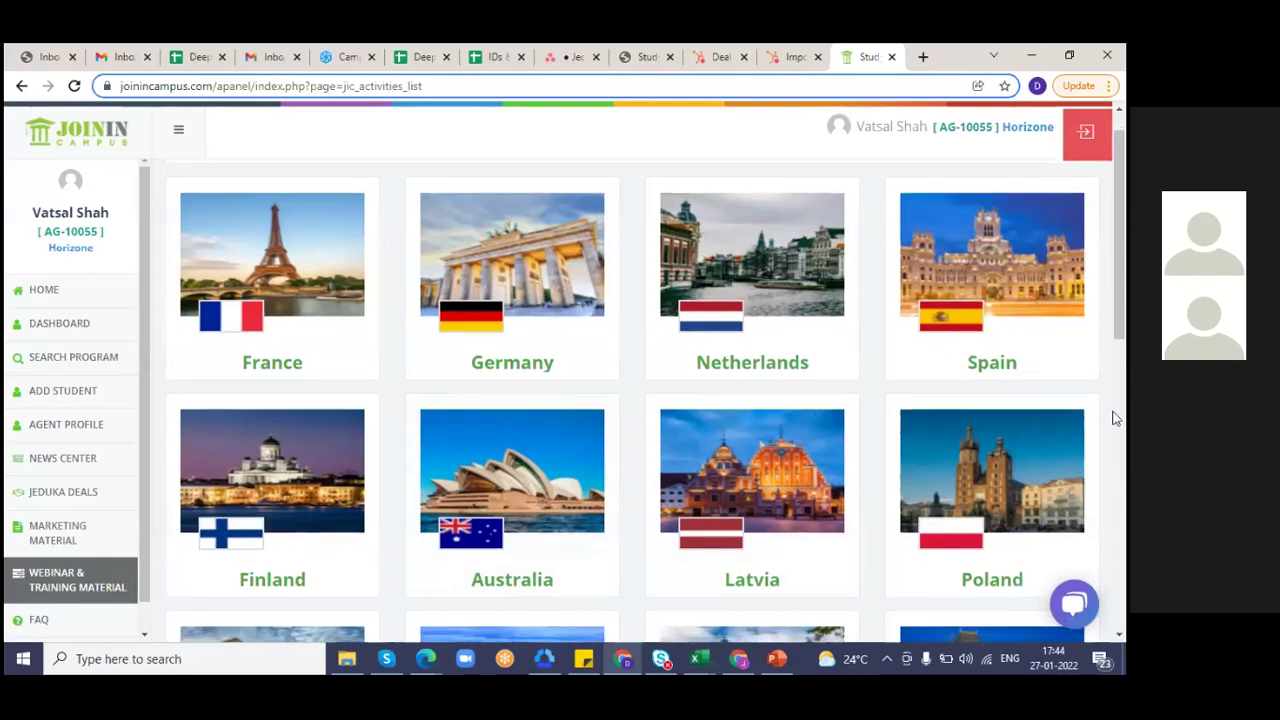
{"action": "scroll", "coordinate": [1116, 418], "scroll_direction": "down", "scroll_amount": 1}
{"action": "scroll", "coordinate": [1116, 418], "scroll_direction": "down", "scroll_amount": 3}
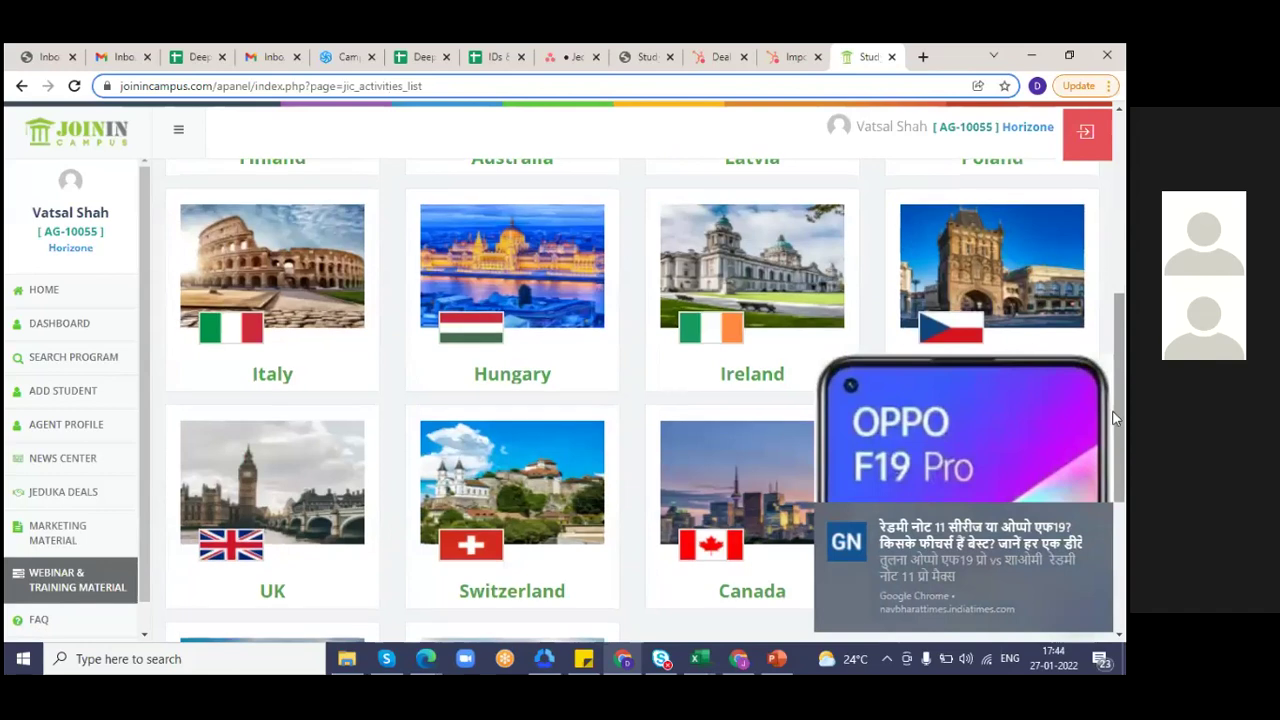
{"action": "left_click", "coordinate": [1098, 519]}
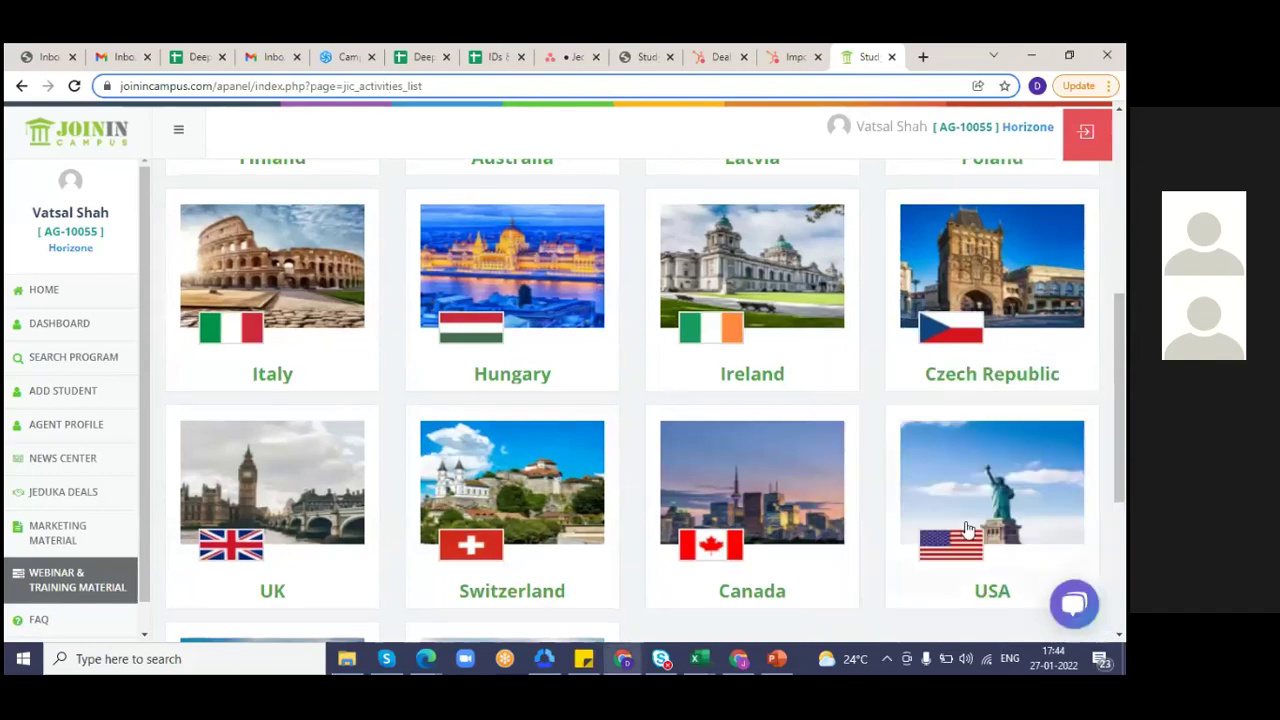
{"action": "scroll", "coordinate": [752, 592], "scroll_direction": "down", "scroll_amount": 6}
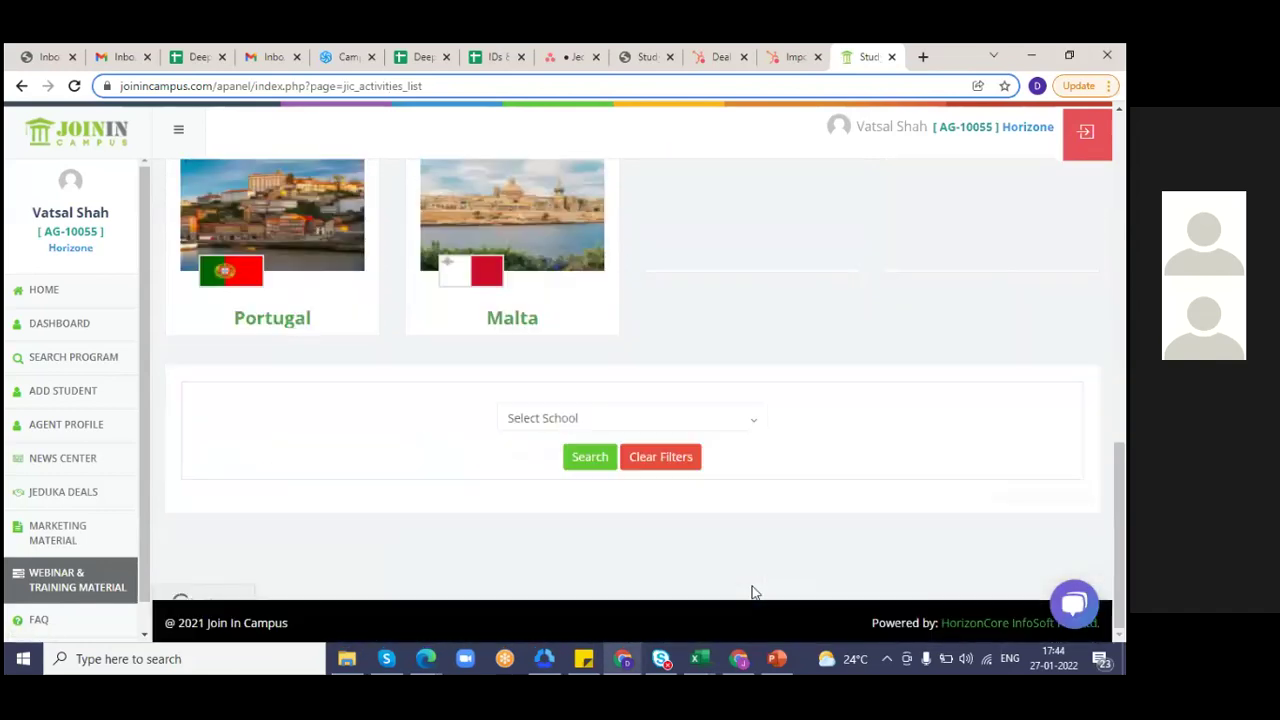
{"action": "scroll", "coordinate": [914, 407], "scroll_direction": "down", "scroll_amount": 1}
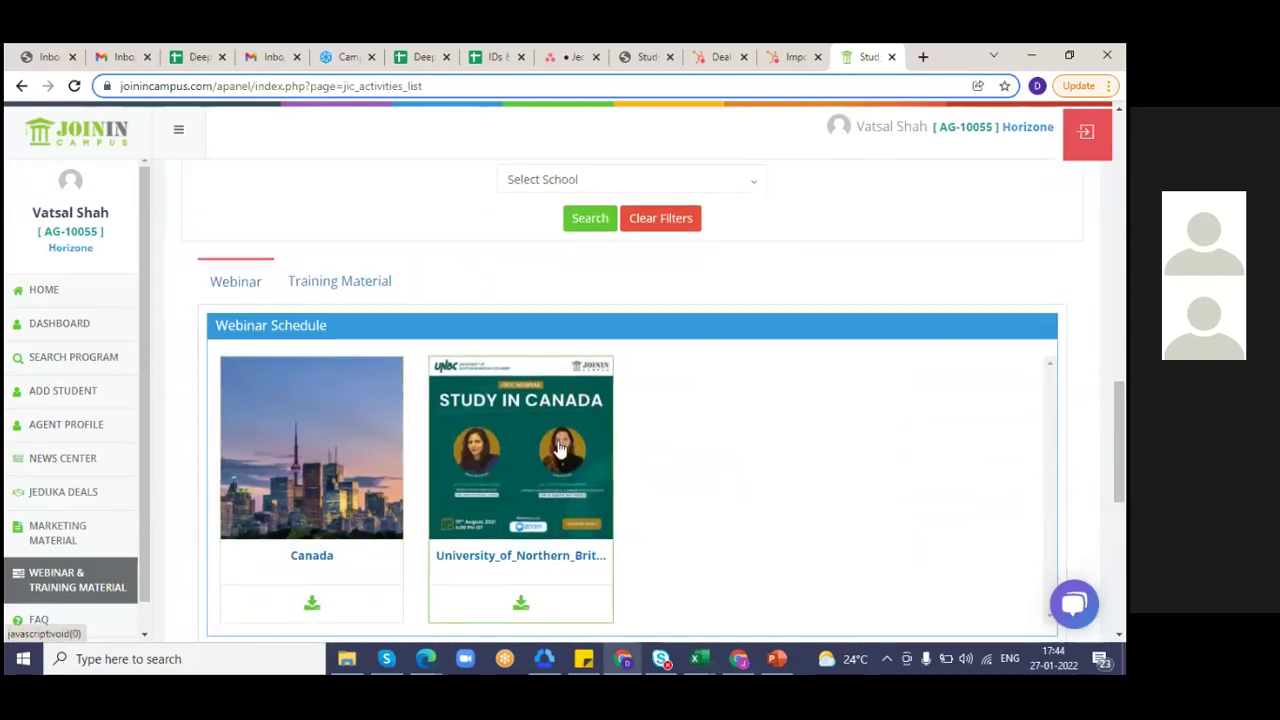
{"action": "scroll", "coordinate": [570, 495], "scroll_direction": "down", "scroll_amount": 1}
{"action": "scroll", "coordinate": [568, 493], "scroll_direction": "down", "scroll_amount": 5}
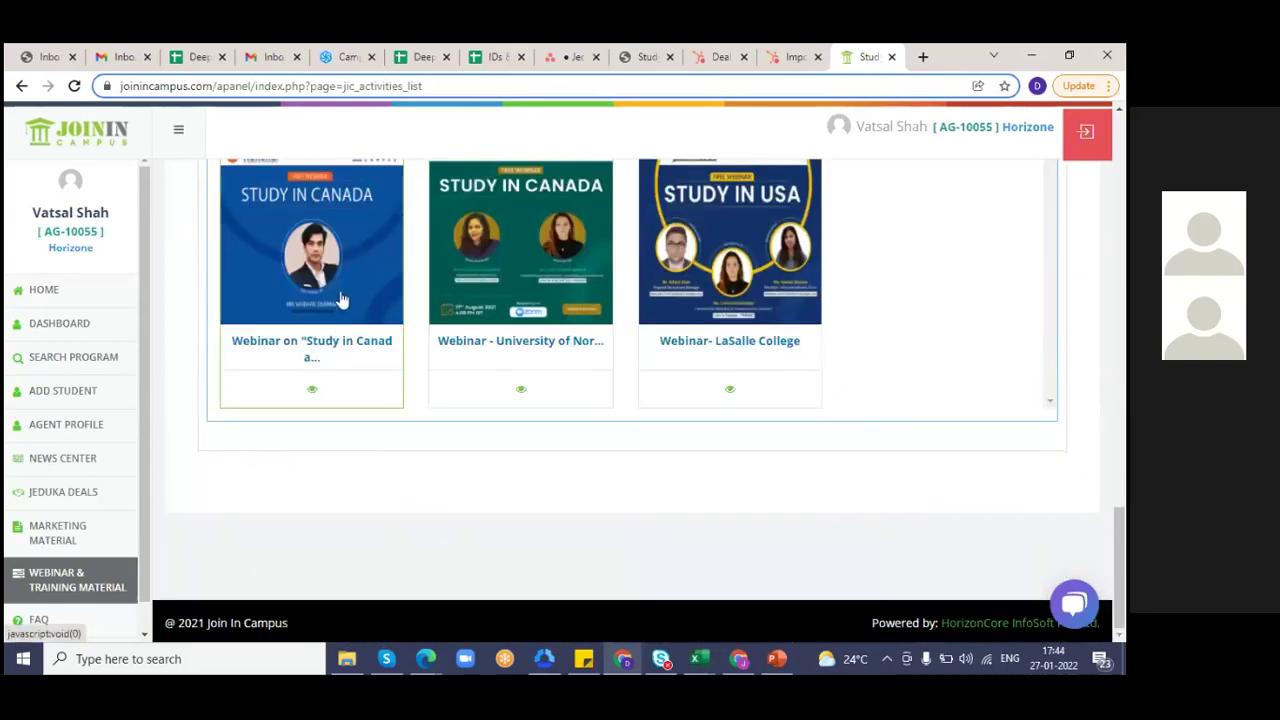
{"action": "left_click", "coordinate": [308, 398]}
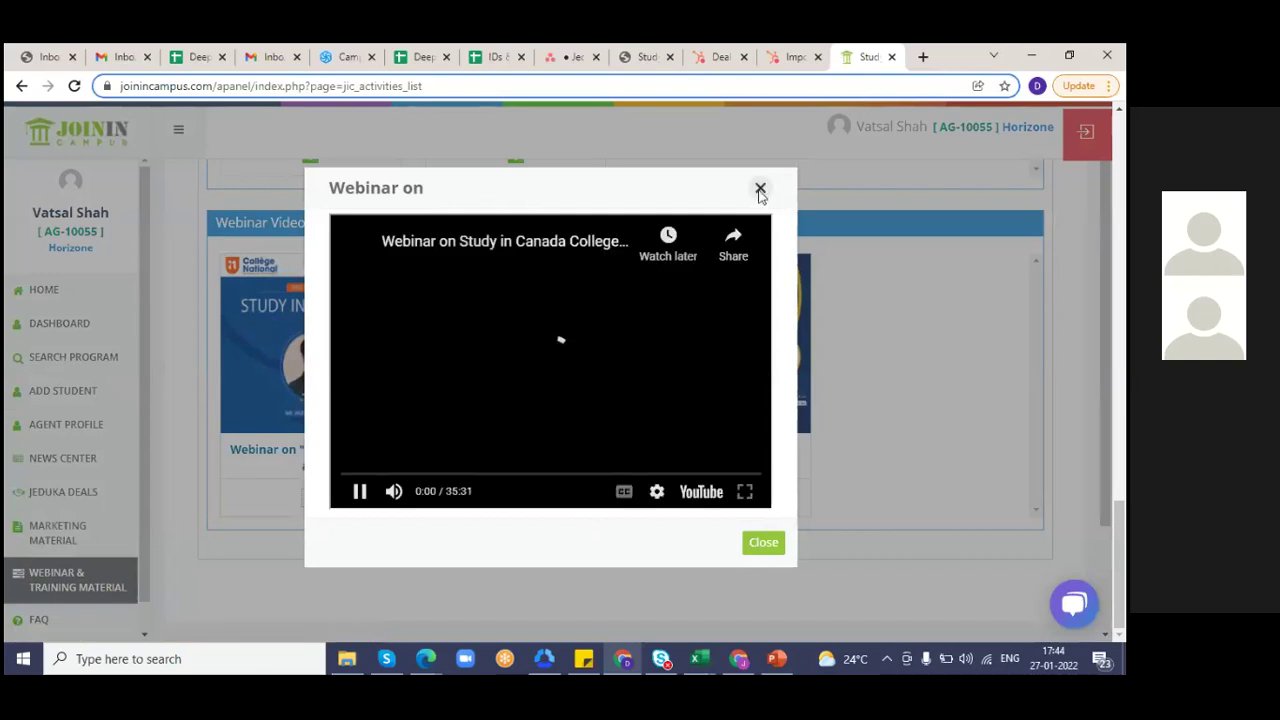
{"action": "left_click", "coordinate": [760, 190]}
{"action": "scroll", "coordinate": [1030, 482], "scroll_direction": "up", "scroll_amount": 2}
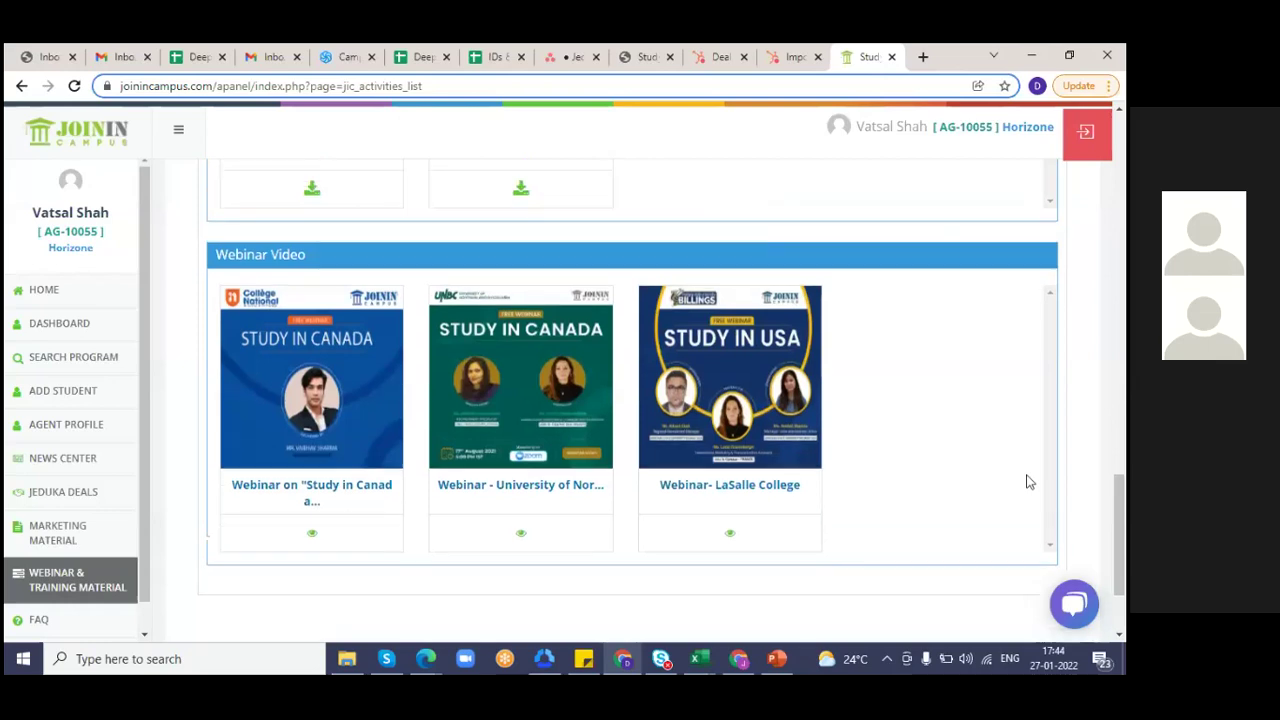
{"action": "scroll", "coordinate": [1030, 482], "scroll_direction": "up", "scroll_amount": 5}
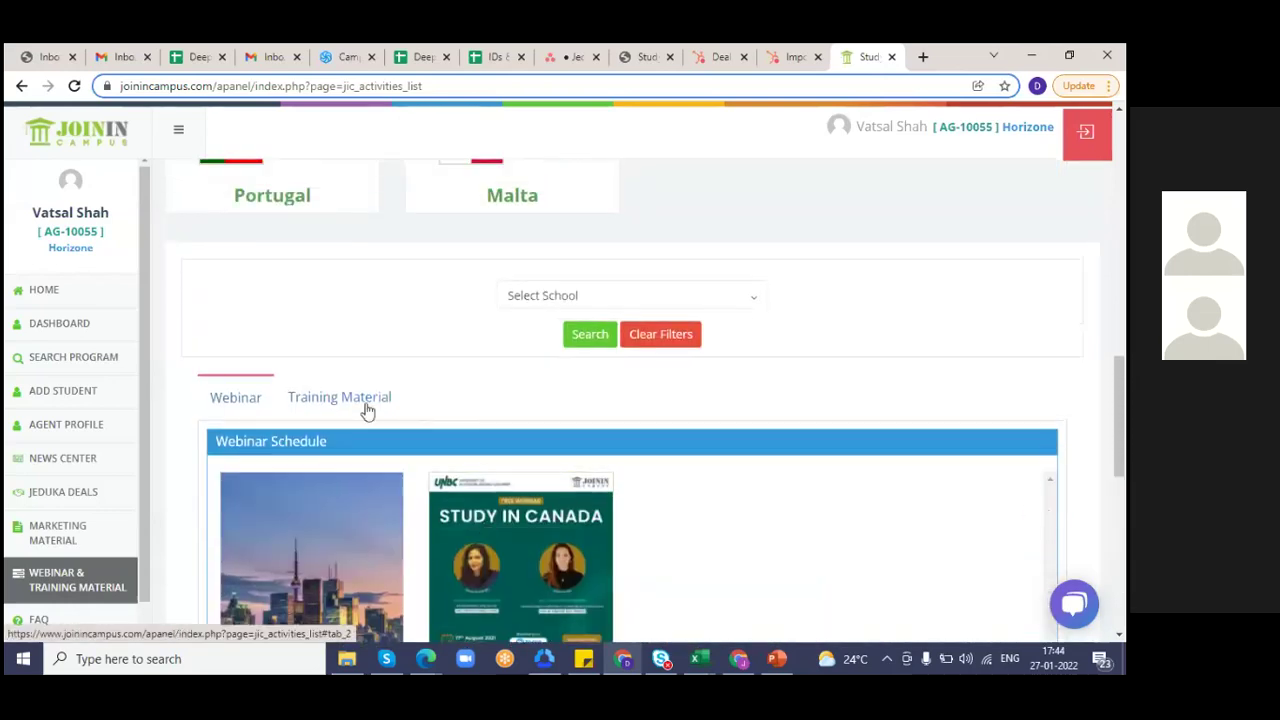
{"action": "left_click", "coordinate": [367, 410]}
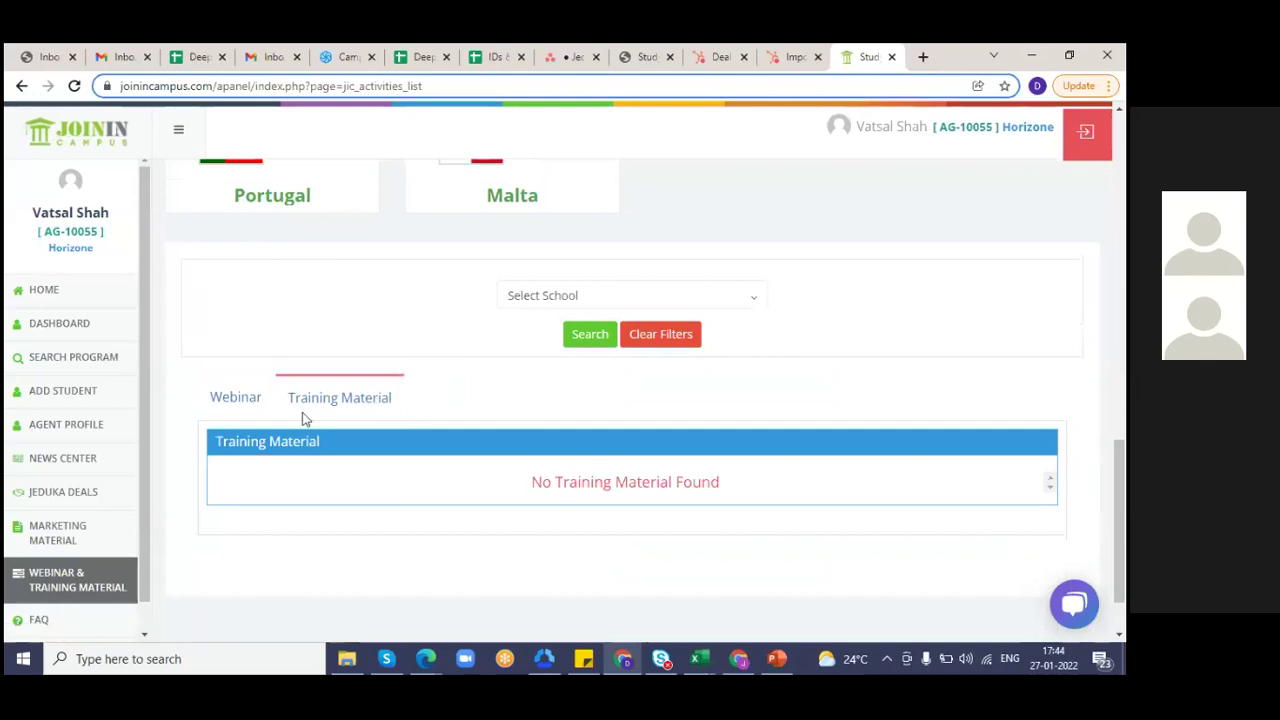
{"action": "left_click", "coordinate": [252, 401]}
{"action": "scroll", "coordinate": [252, 408], "scroll_direction": "up", "scroll_amount": 3}
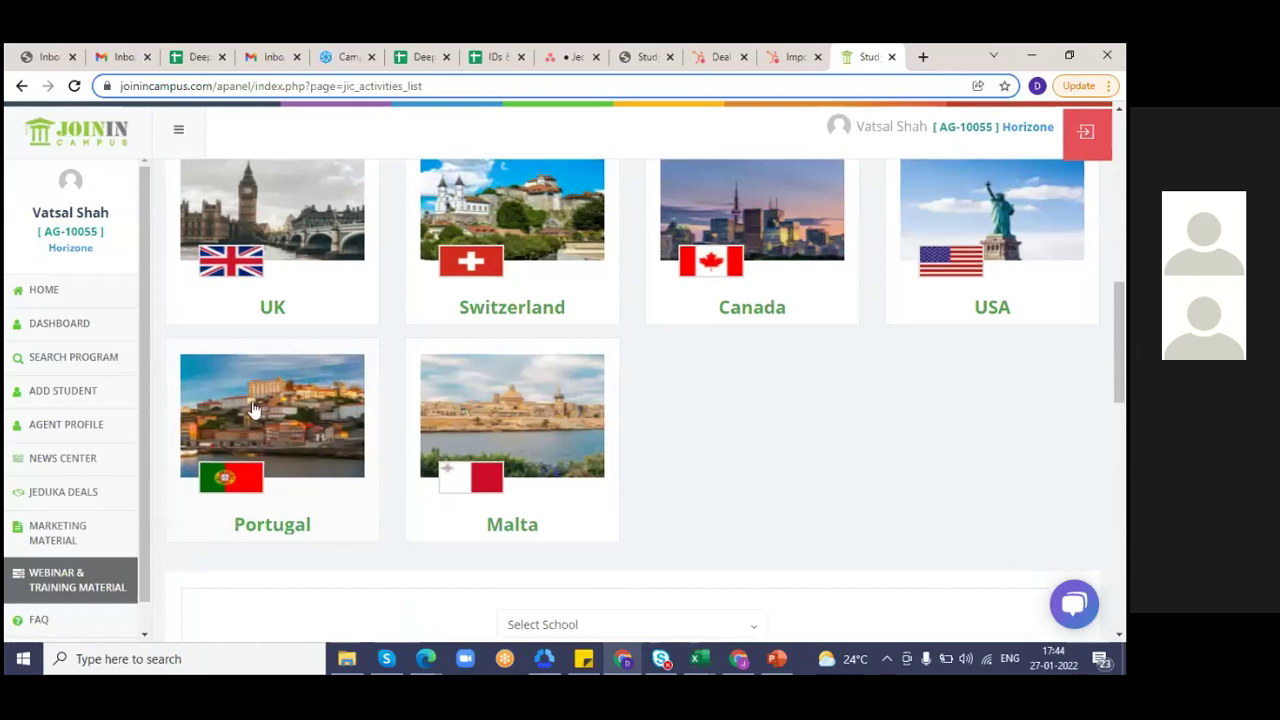
{"action": "scroll", "coordinate": [252, 408], "scroll_direction": "down", "scroll_amount": 2}
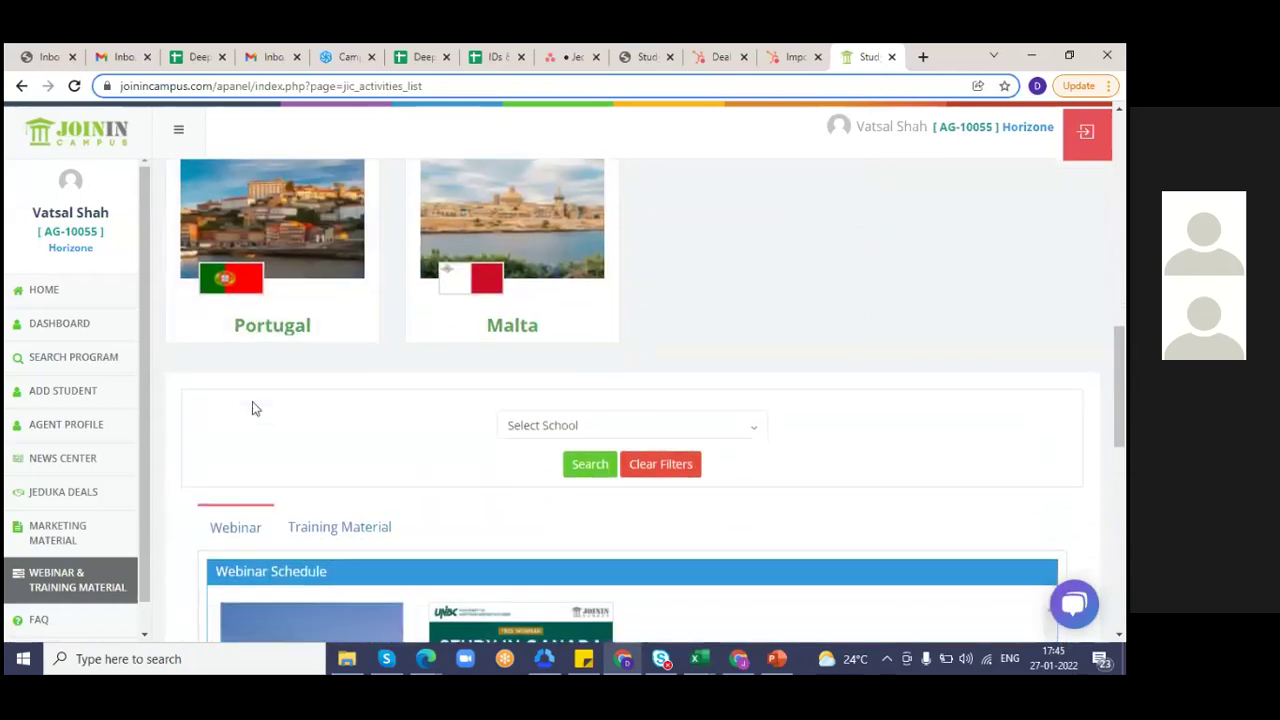
{"action": "scroll", "coordinate": [252, 408], "scroll_direction": "down", "scroll_amount": 1}
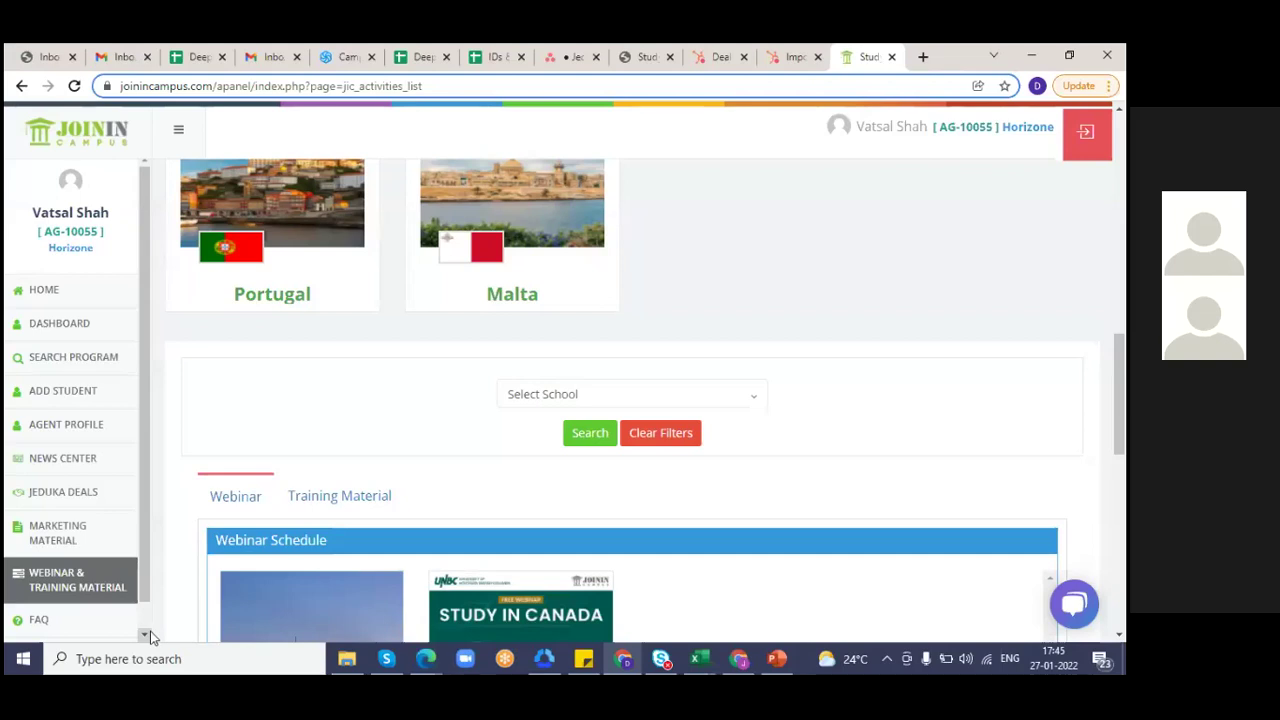
{"action": "left_click", "coordinate": [150, 631]}
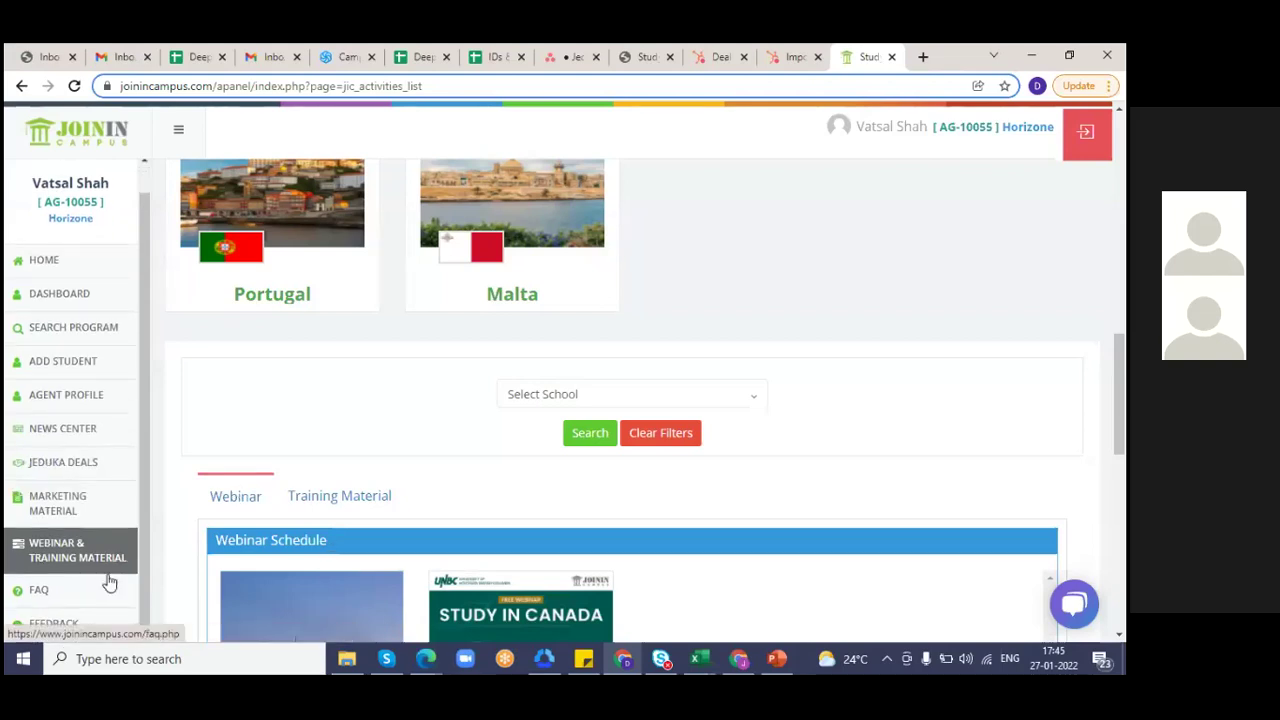
{"action": "left_click", "coordinate": [296, 582]}
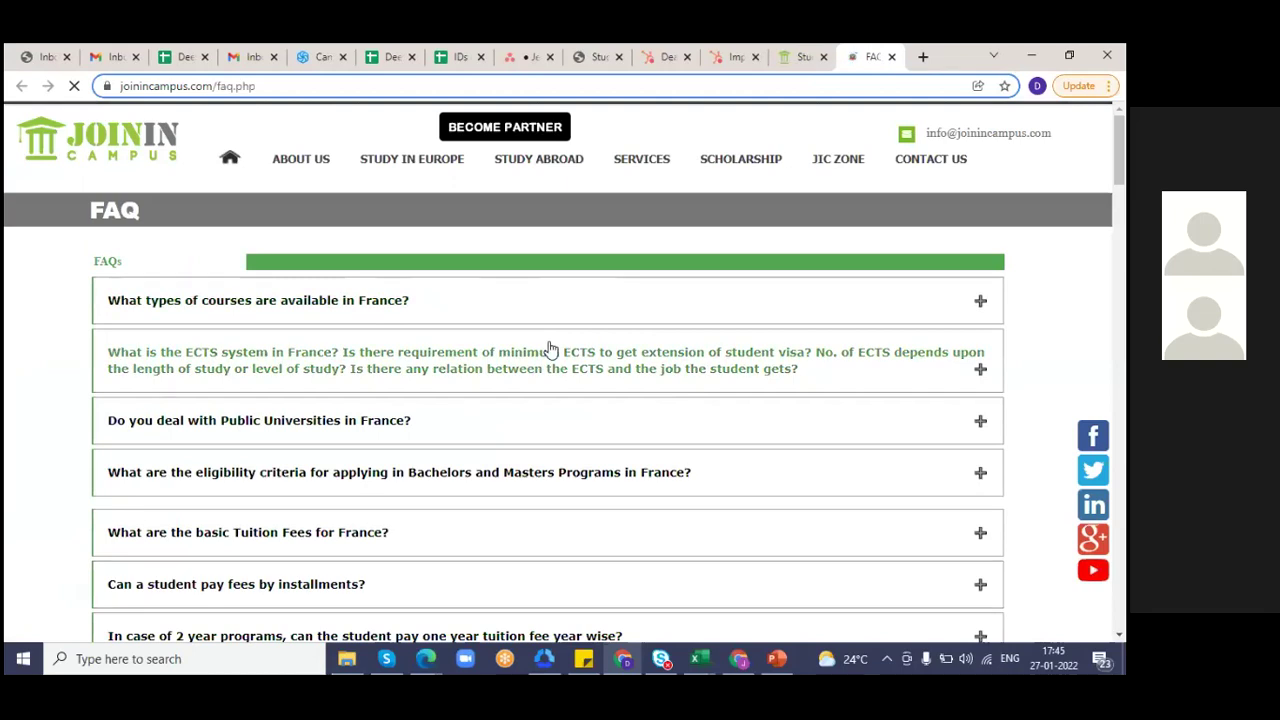
{"action": "scroll", "coordinate": [549, 349], "scroll_direction": "down", "scroll_amount": 5}
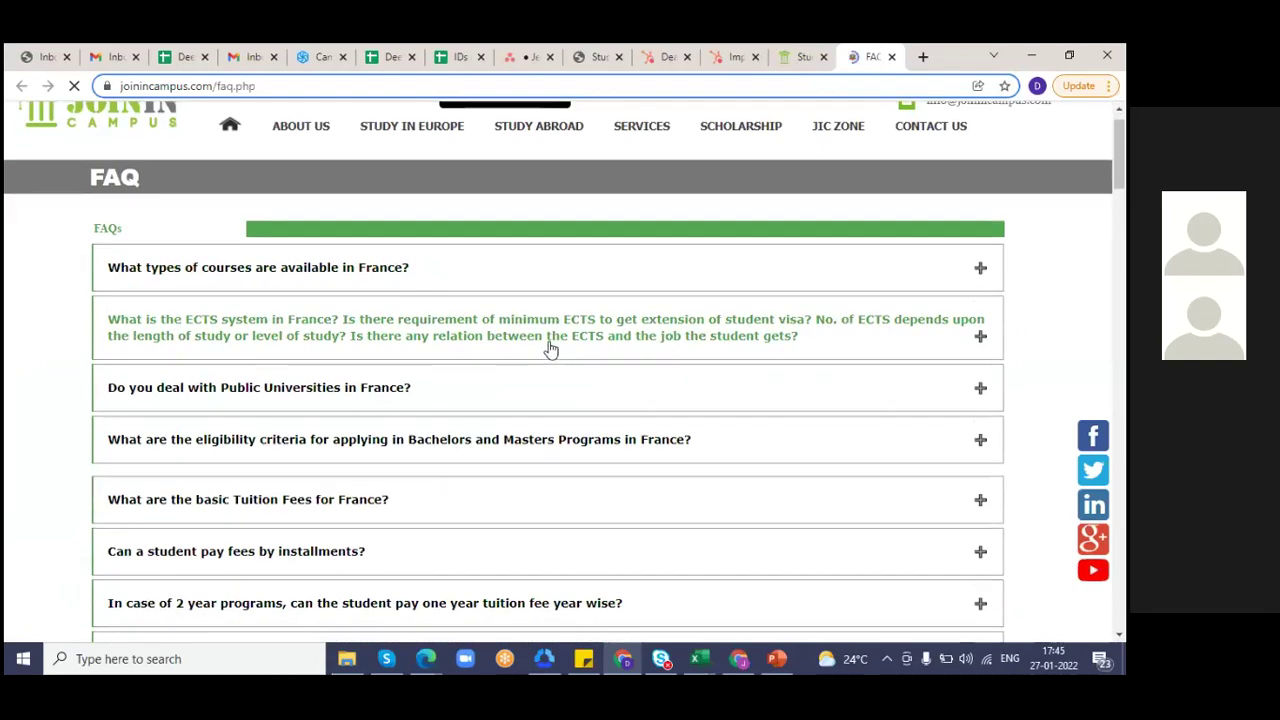
{"action": "scroll", "coordinate": [549, 349], "scroll_direction": "up", "scroll_amount": 10}
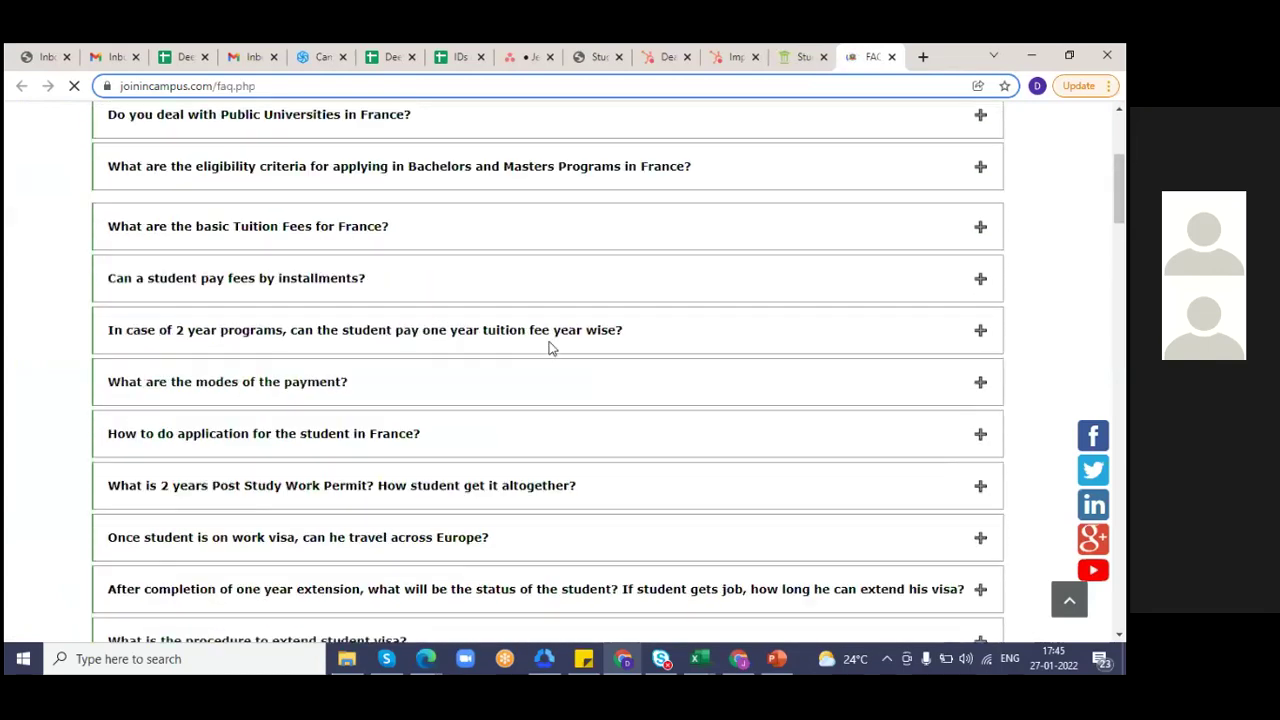
{"action": "left_click", "coordinate": [891, 57]}
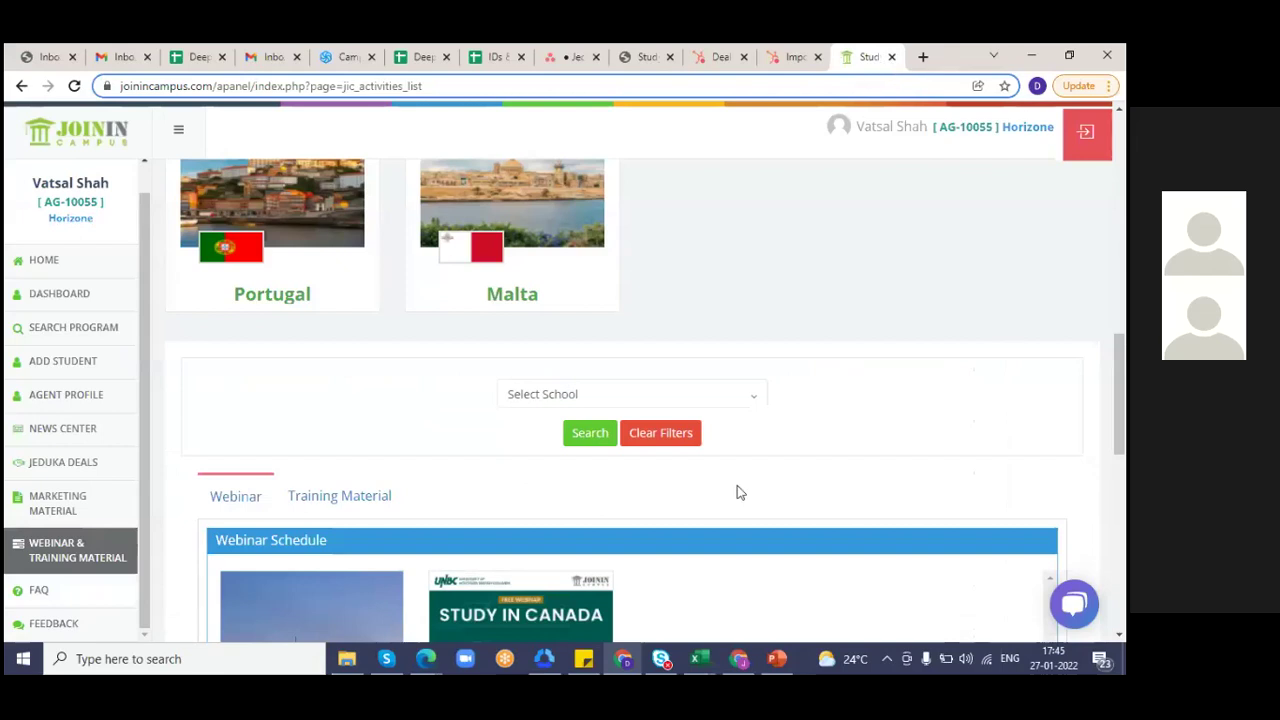
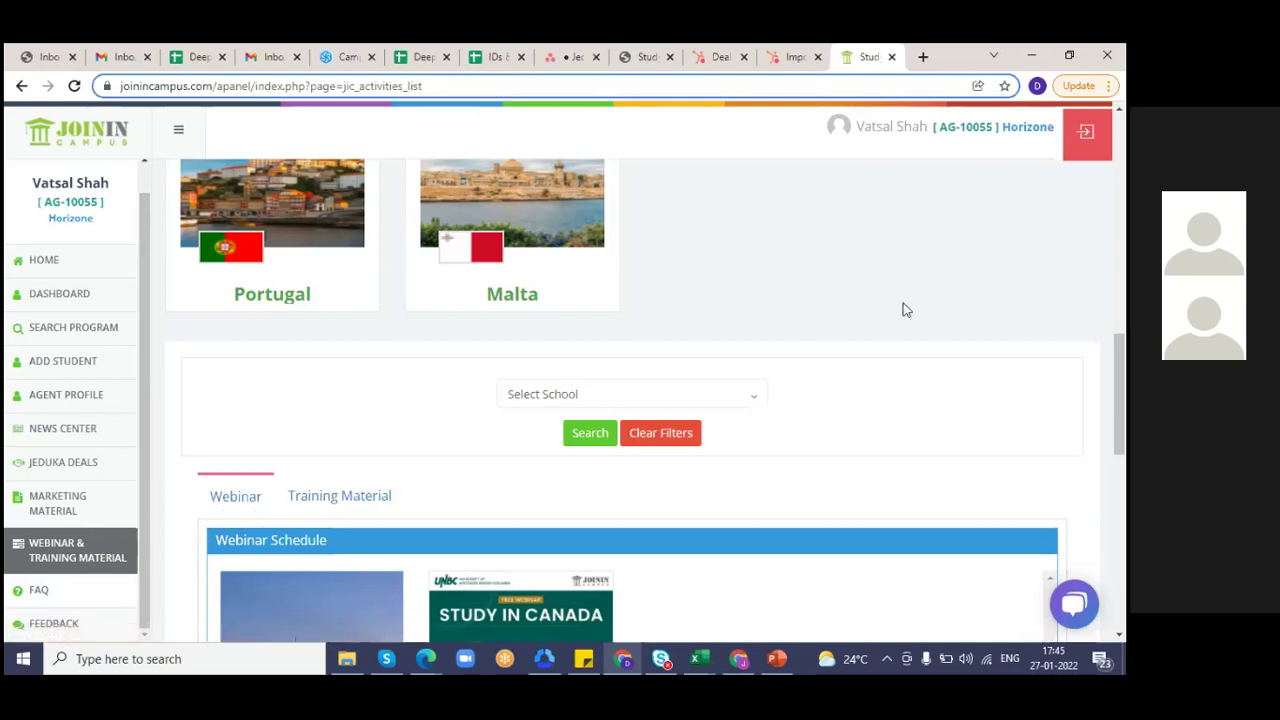
- Open the agent Feedback form and scroll through its four satisfaction questions and suggestions box to Submit Feedback
{"action": "scroll", "coordinate": [903, 310], "scroll_direction": "down", "scroll_amount": 1}
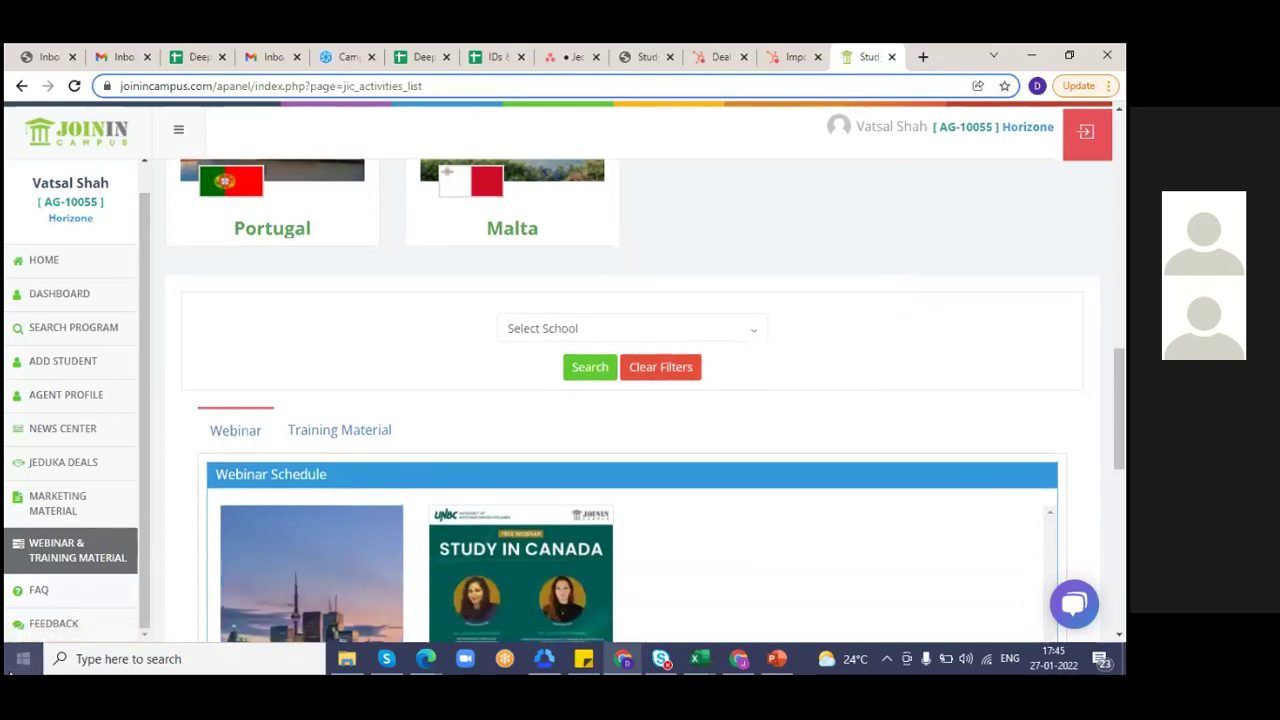
{"action": "left_click", "coordinate": [75, 633]}
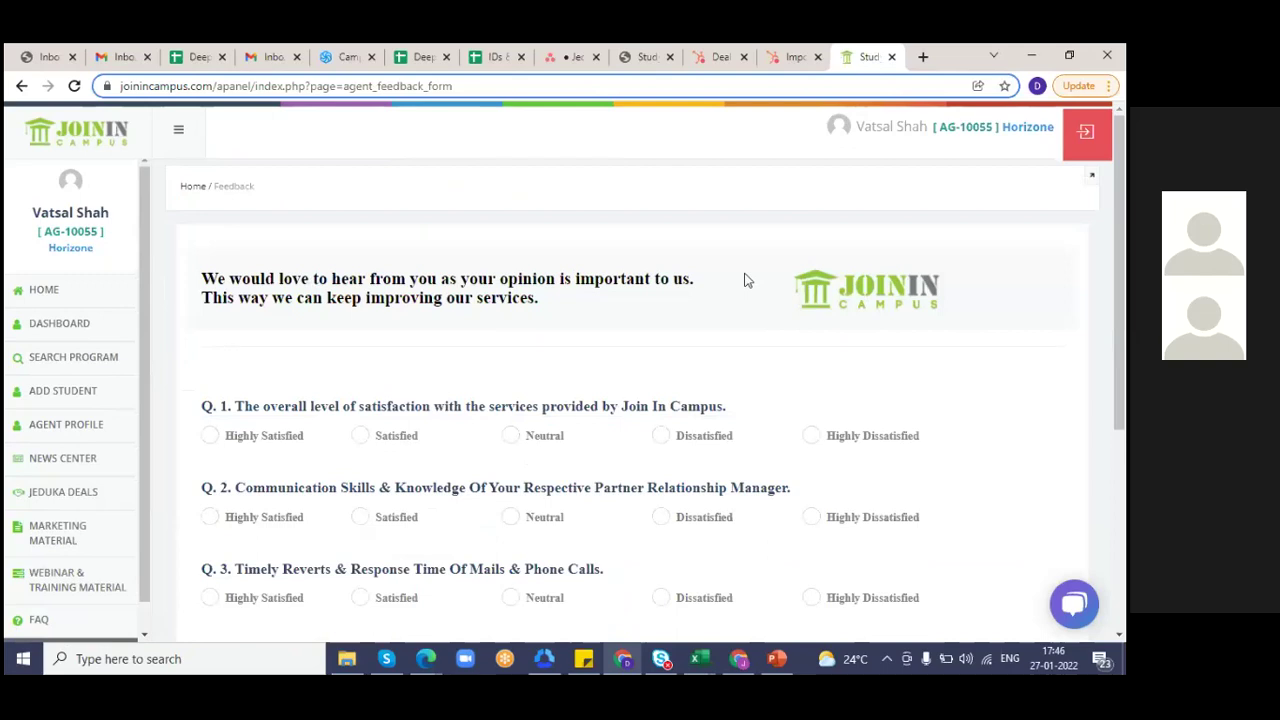
{"action": "scroll", "coordinate": [744, 280], "scroll_direction": "down", "scroll_amount": 2}
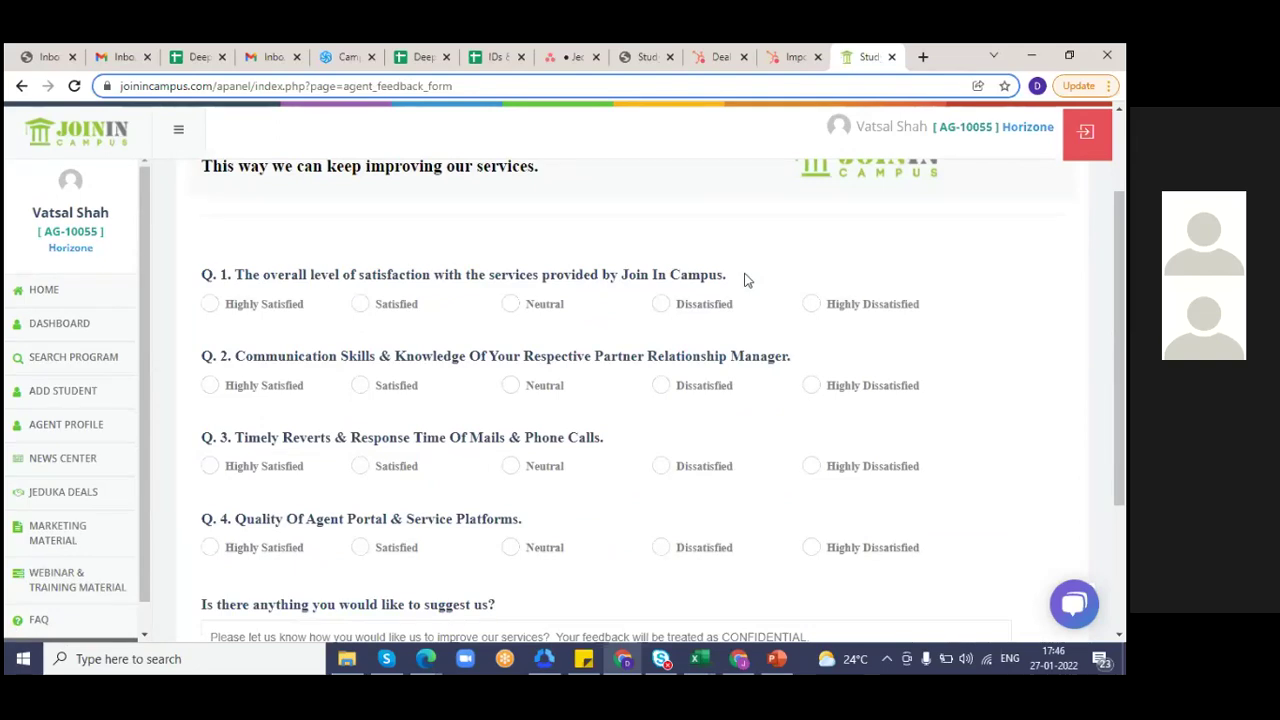
{"action": "scroll", "coordinate": [744, 280], "scroll_direction": "down", "scroll_amount": 1}
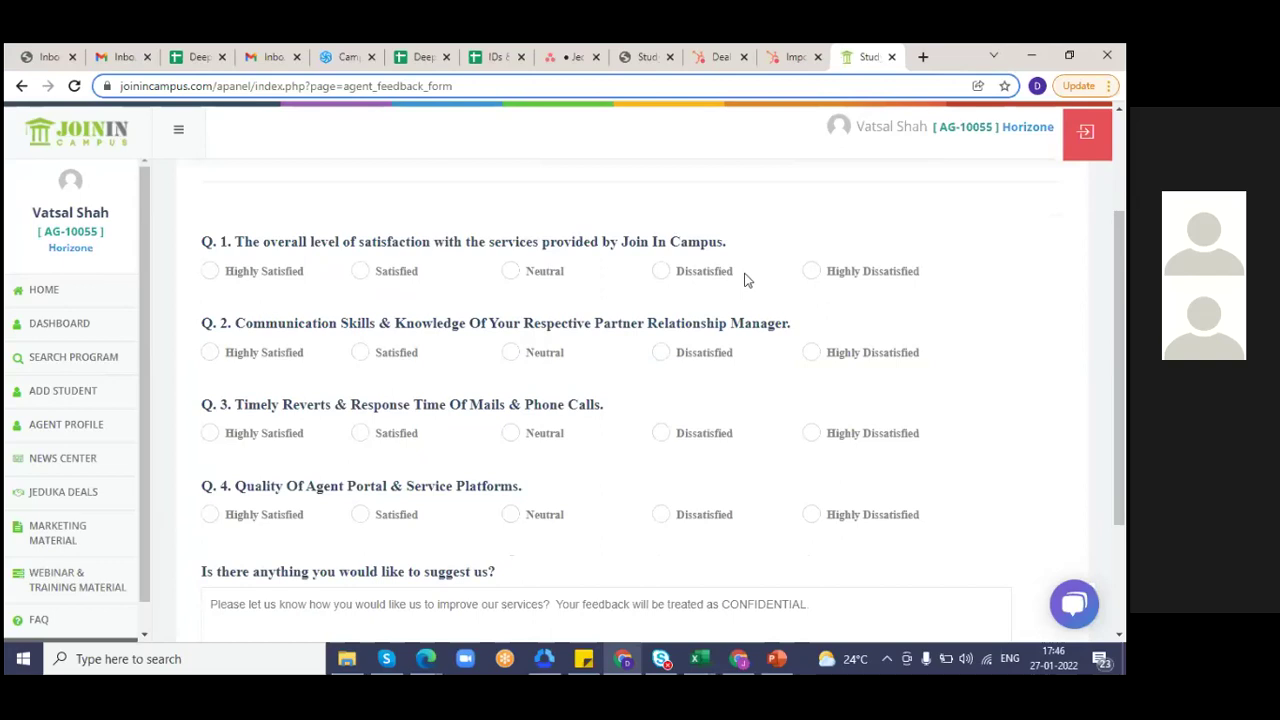
{"action": "scroll", "coordinate": [744, 280], "scroll_direction": "down", "scroll_amount": 1}
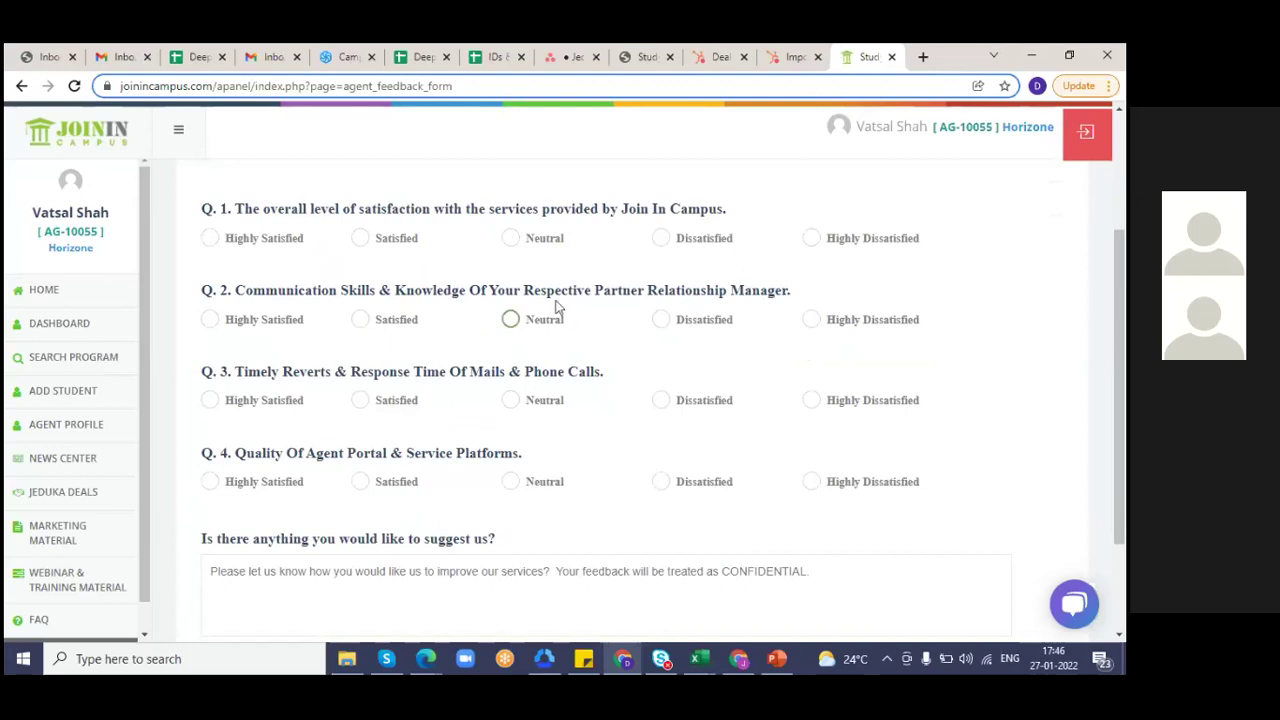
{"action": "left_click", "coordinate": [145, 636]}
{"action": "scroll", "coordinate": [1030, 311], "scroll_direction": "down", "scroll_amount": 1}
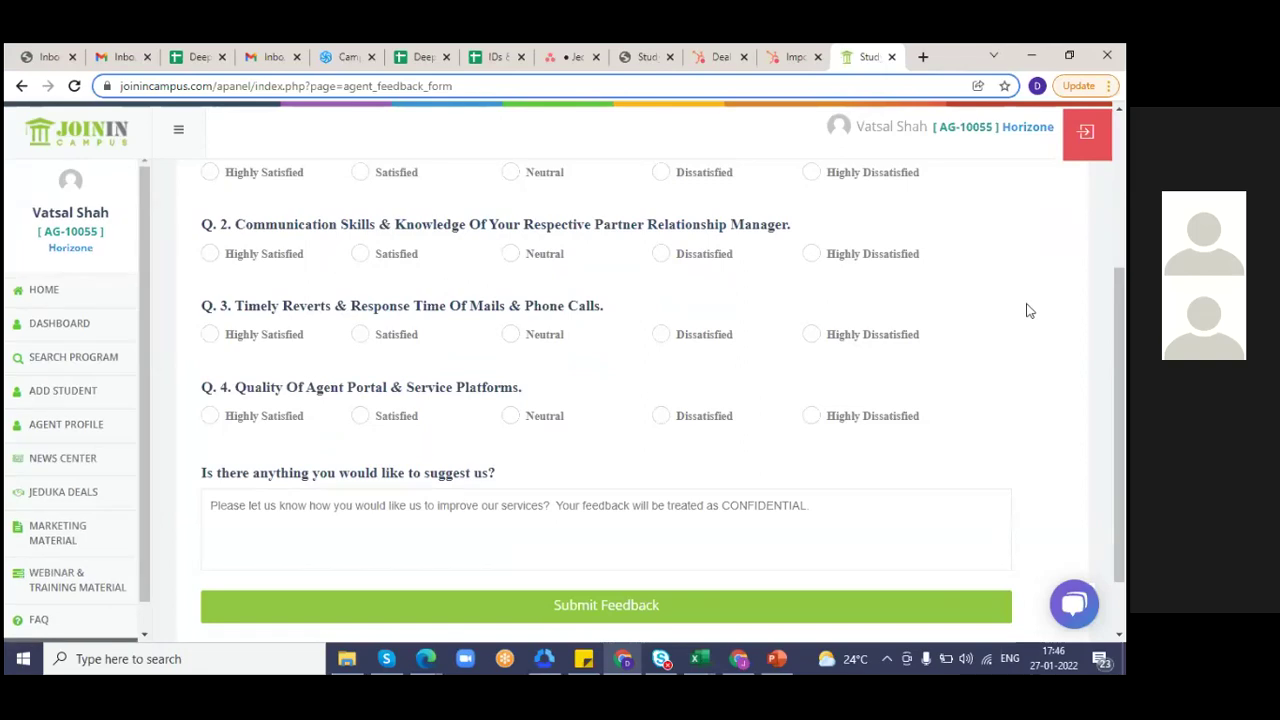
- Scroll through the Jeduka Deals table and open the first deal's Update Agent Deal form
{"action": "left_click", "coordinate": [58, 497]}
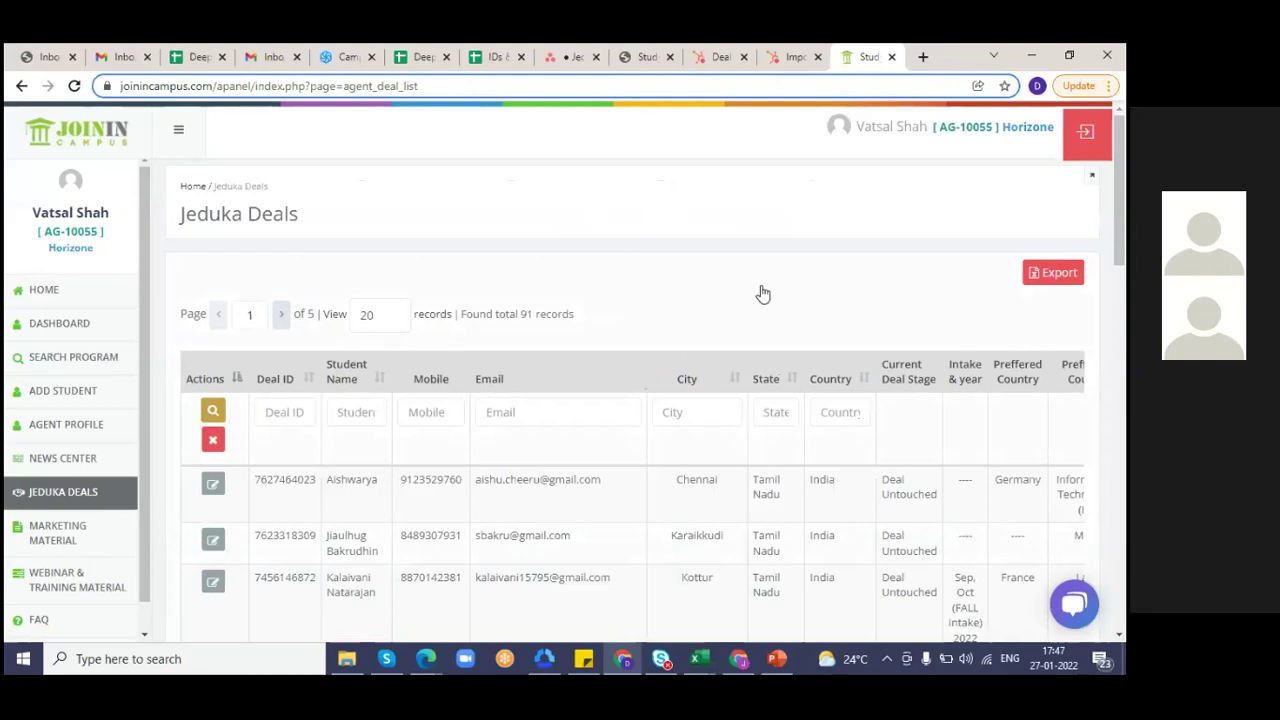
{"action": "scroll", "coordinate": [762, 293], "scroll_direction": "down", "scroll_amount": 1}
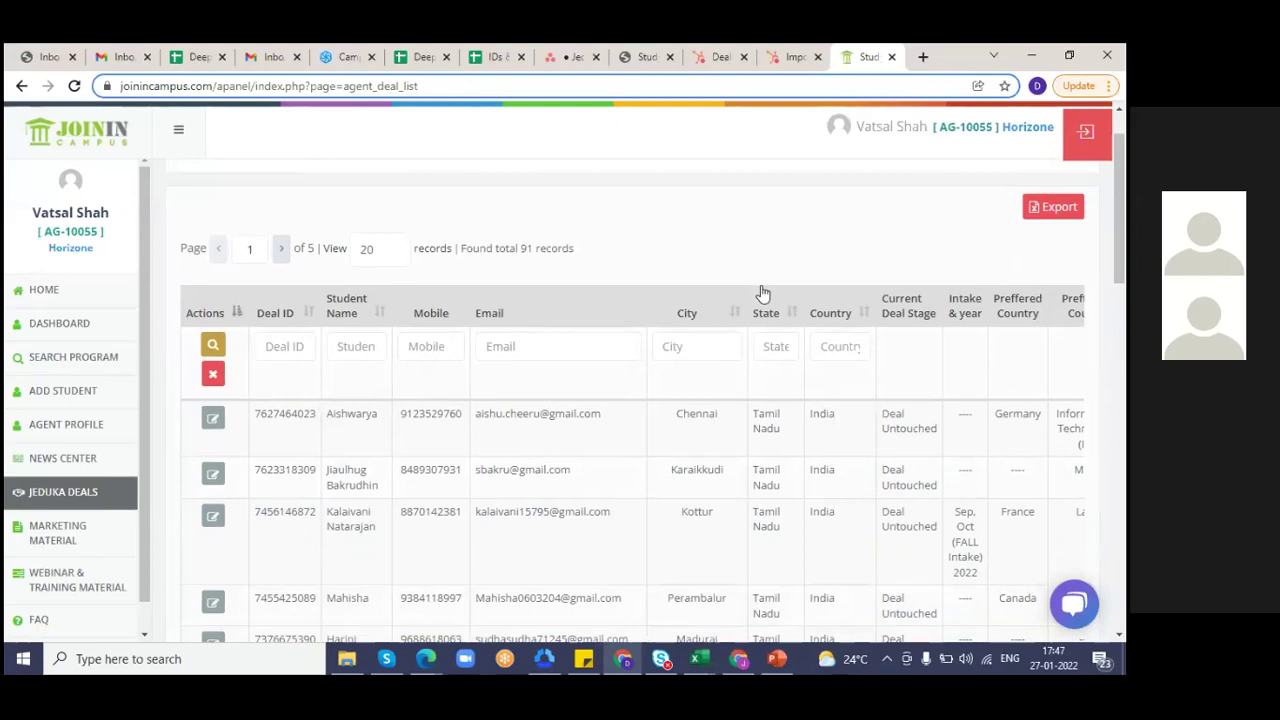
{"action": "scroll", "coordinate": [762, 293], "scroll_direction": "down", "scroll_amount": 1}
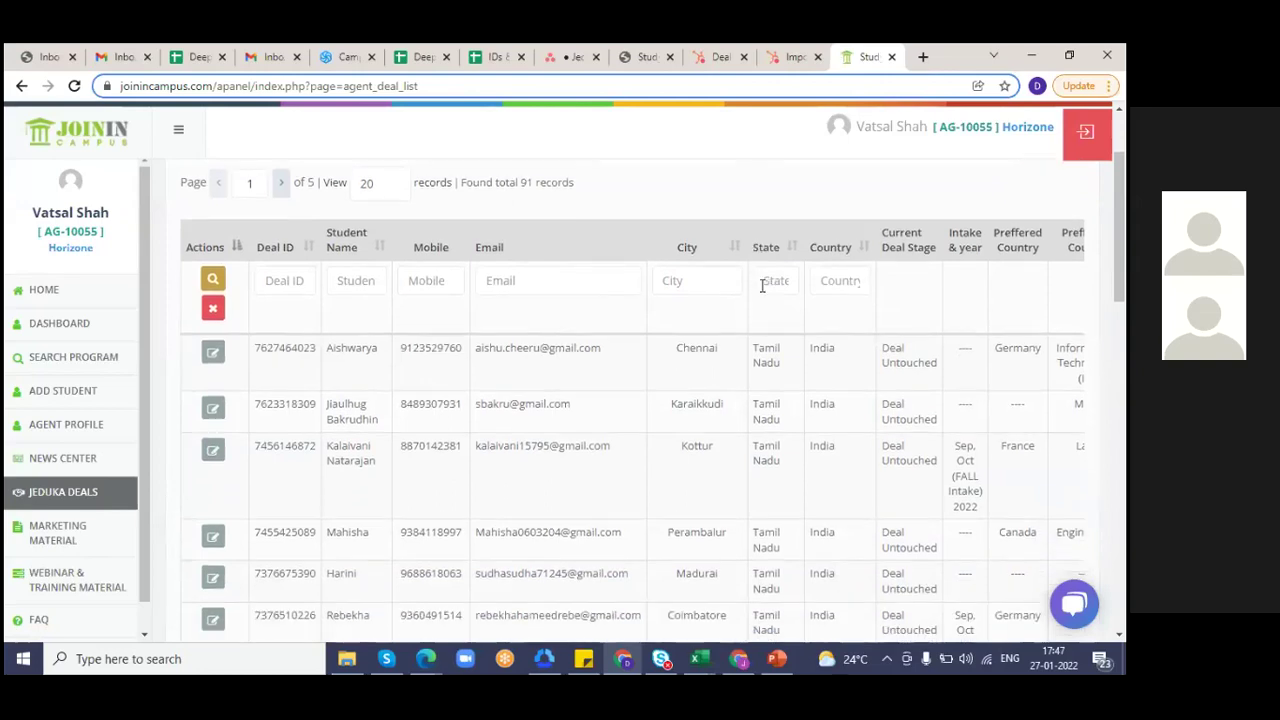
{"action": "scroll", "coordinate": [760, 289], "scroll_direction": "down", "scroll_amount": 3}
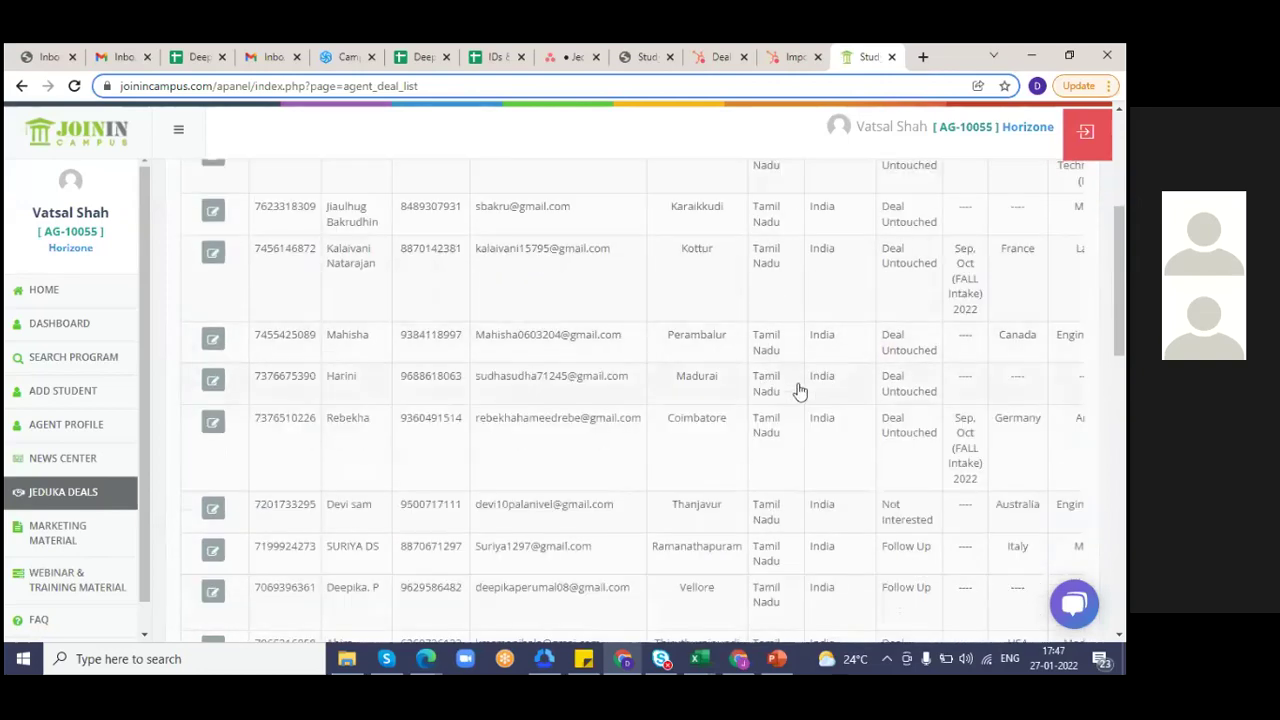
{"action": "scroll", "coordinate": [800, 390], "scroll_direction": "down", "scroll_amount": 5}
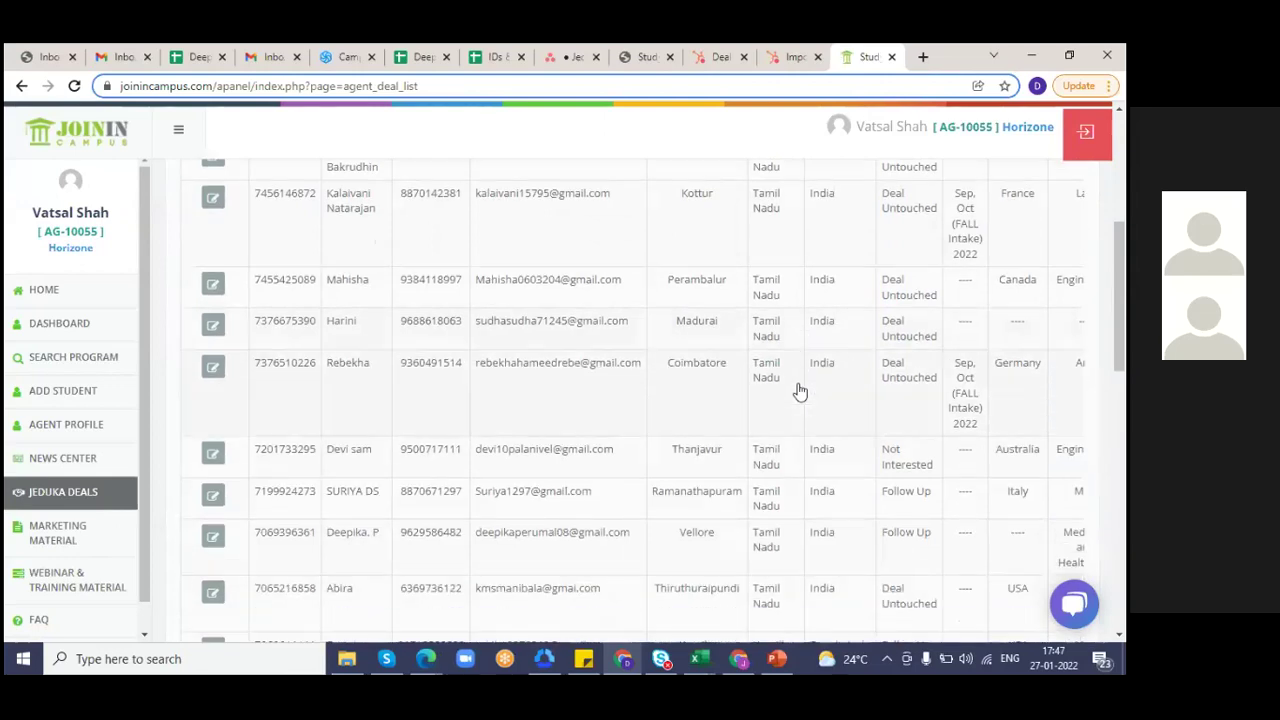
{"action": "scroll", "coordinate": [800, 390], "scroll_direction": "up", "scroll_amount": 8}
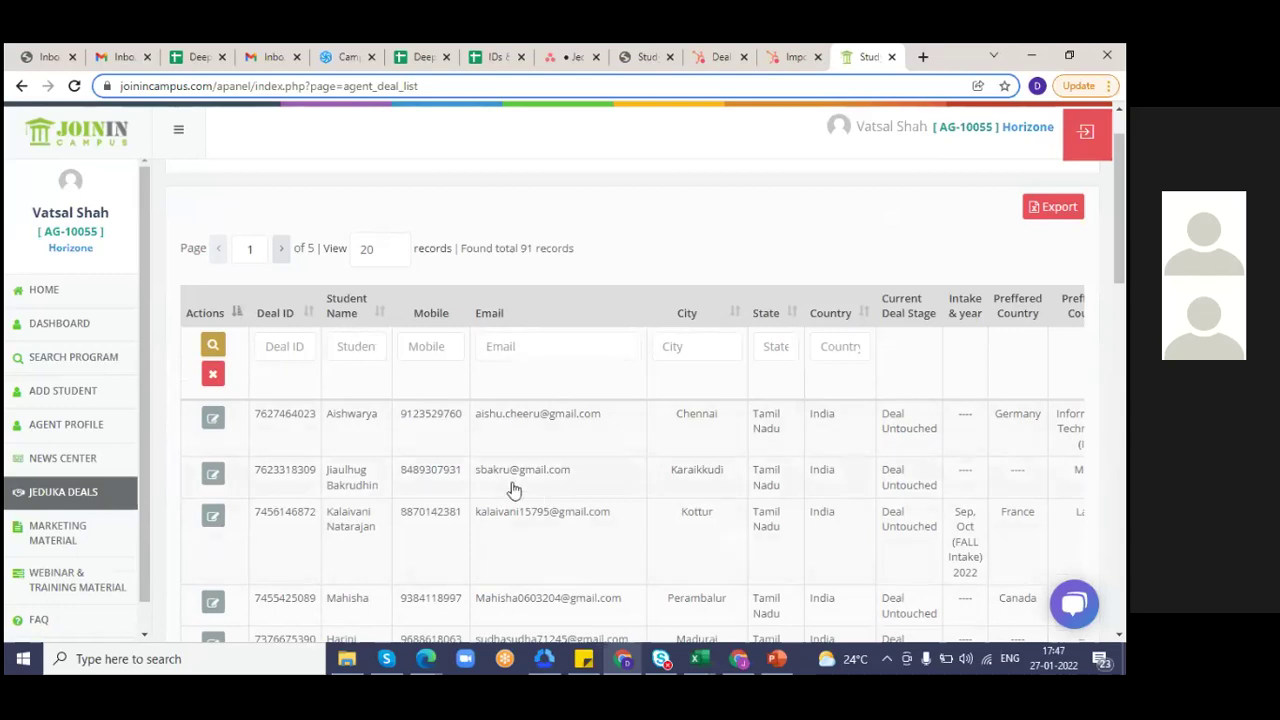
{"action": "left_click", "coordinate": [214, 420]}
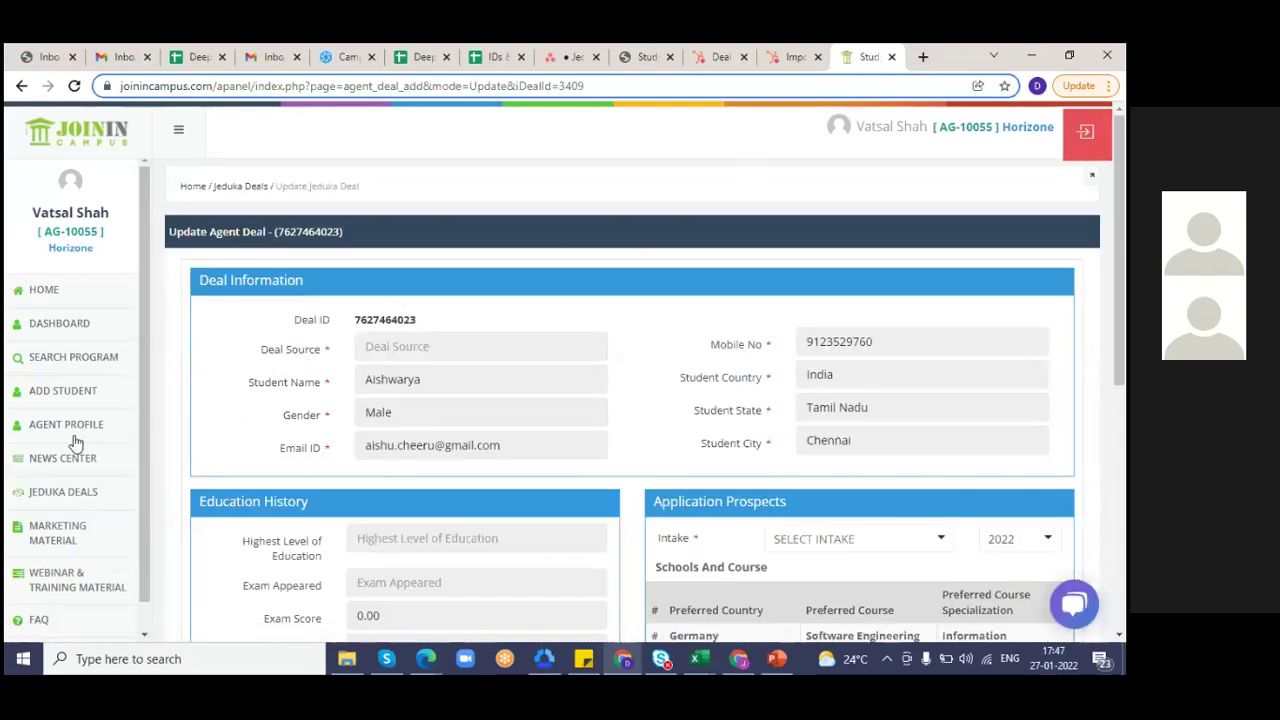
{"action": "left_click", "coordinate": [75, 505]}
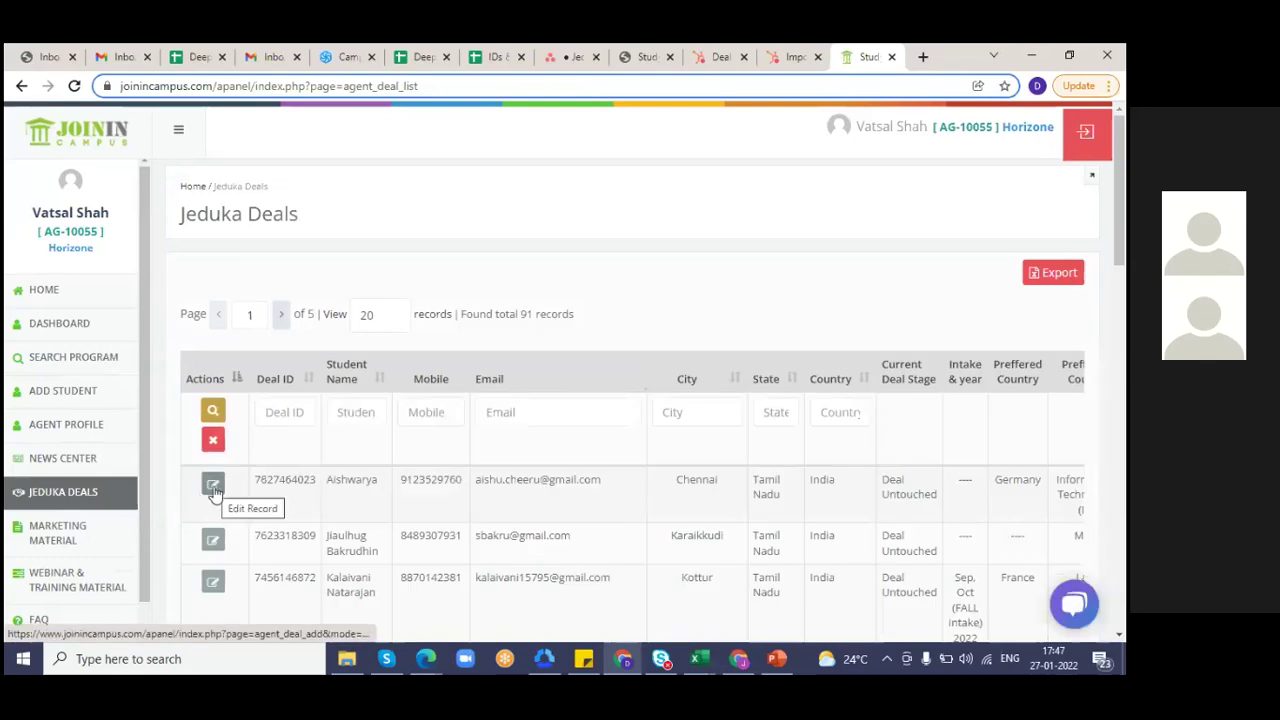
{"action": "left_click", "coordinate": [213, 488]}
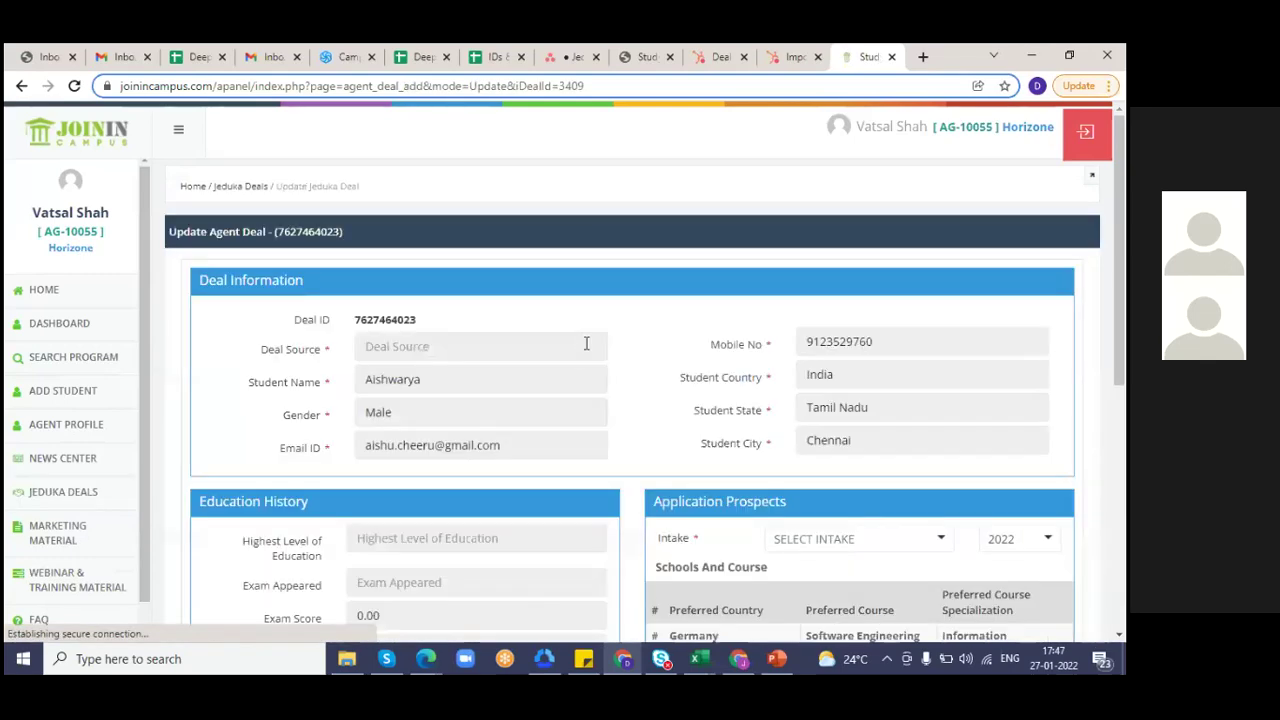
{"action": "scroll", "coordinate": [586, 343], "scroll_direction": "down", "scroll_amount": 2}
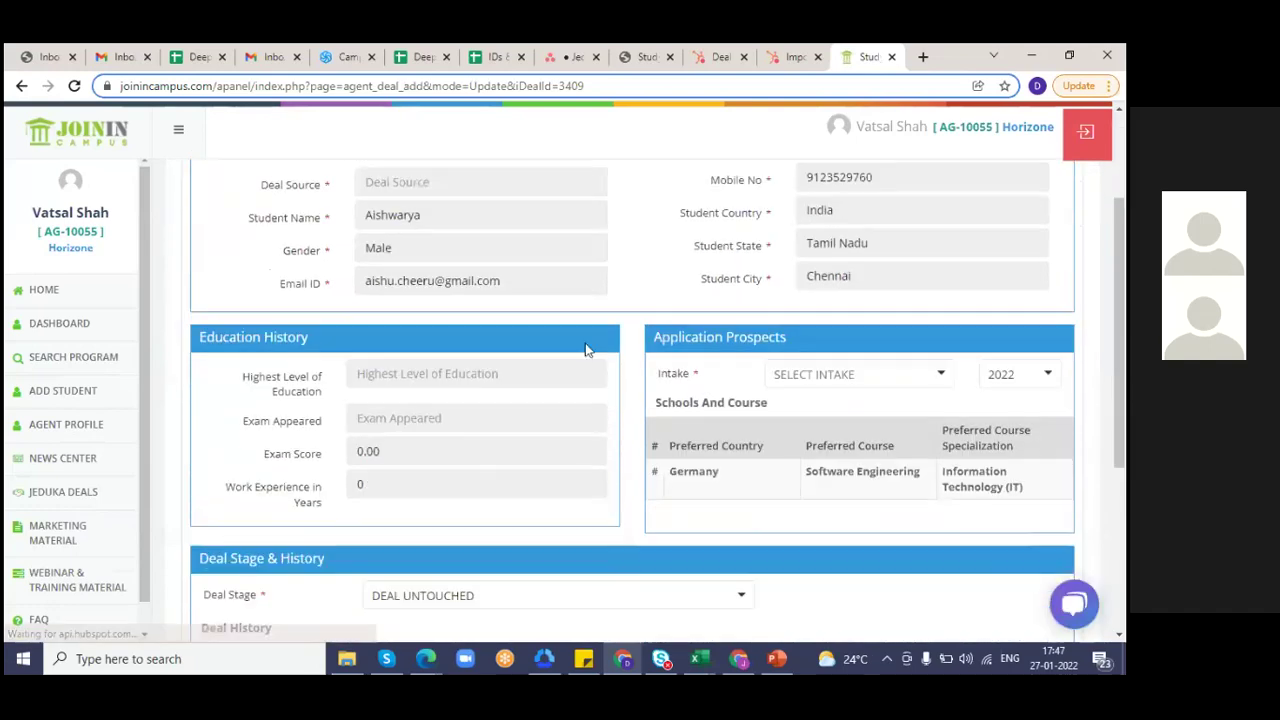
{"action": "scroll", "coordinate": [586, 343], "scroll_direction": "up", "scroll_amount": 1}
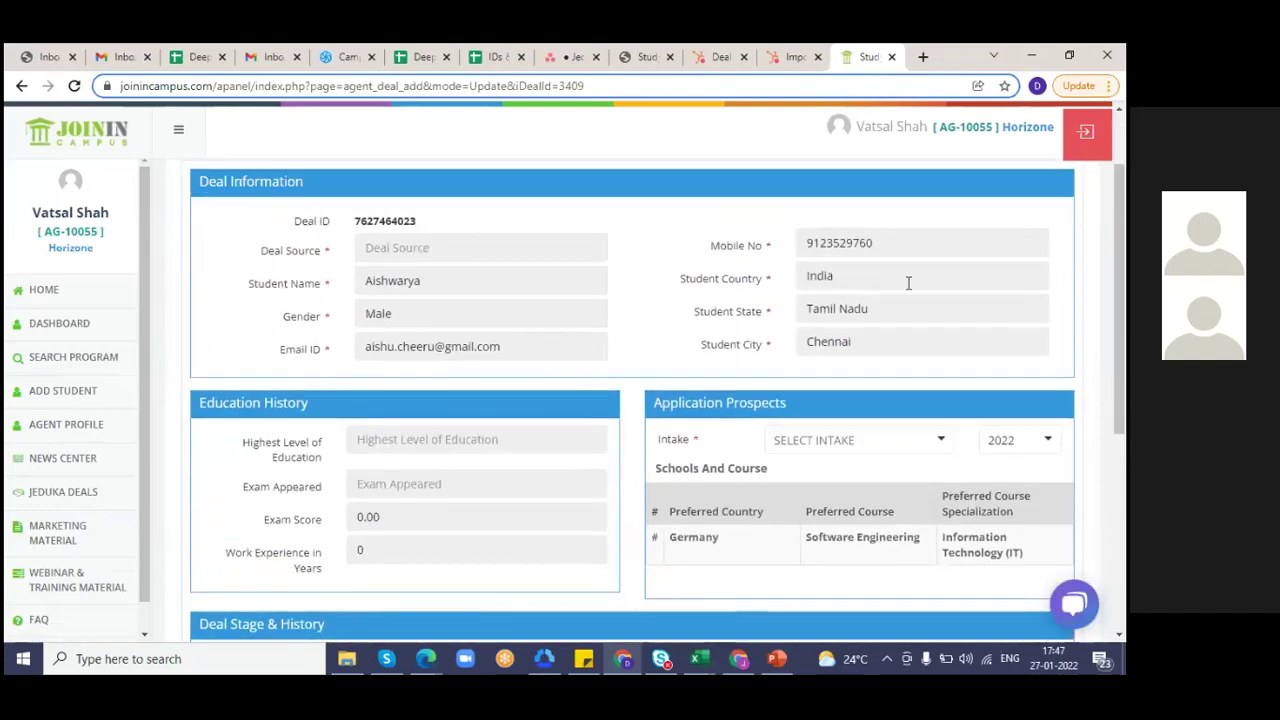
{"action": "scroll", "coordinate": [910, 530], "scroll_direction": "down", "scroll_amount": 3}
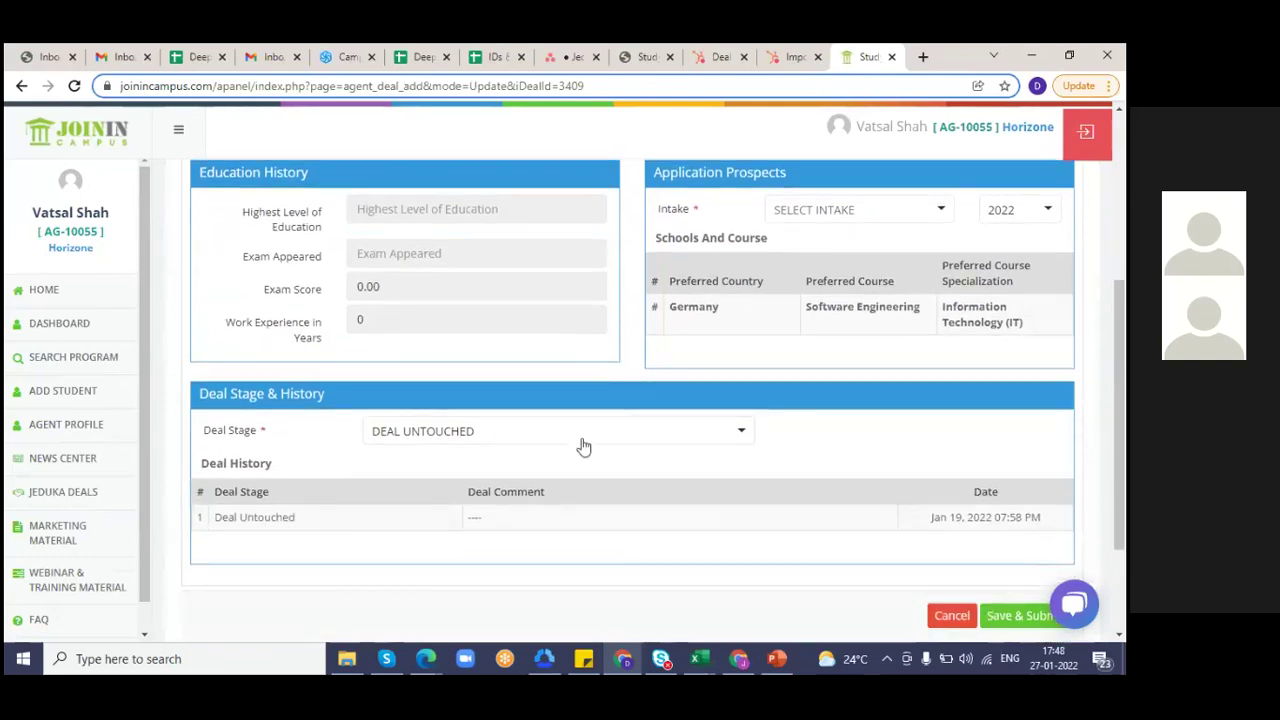
- Browse the Deal Stage options and change the first deal from Deal Untouched to Student Interested
{"action": "left_click", "coordinate": [583, 438]}
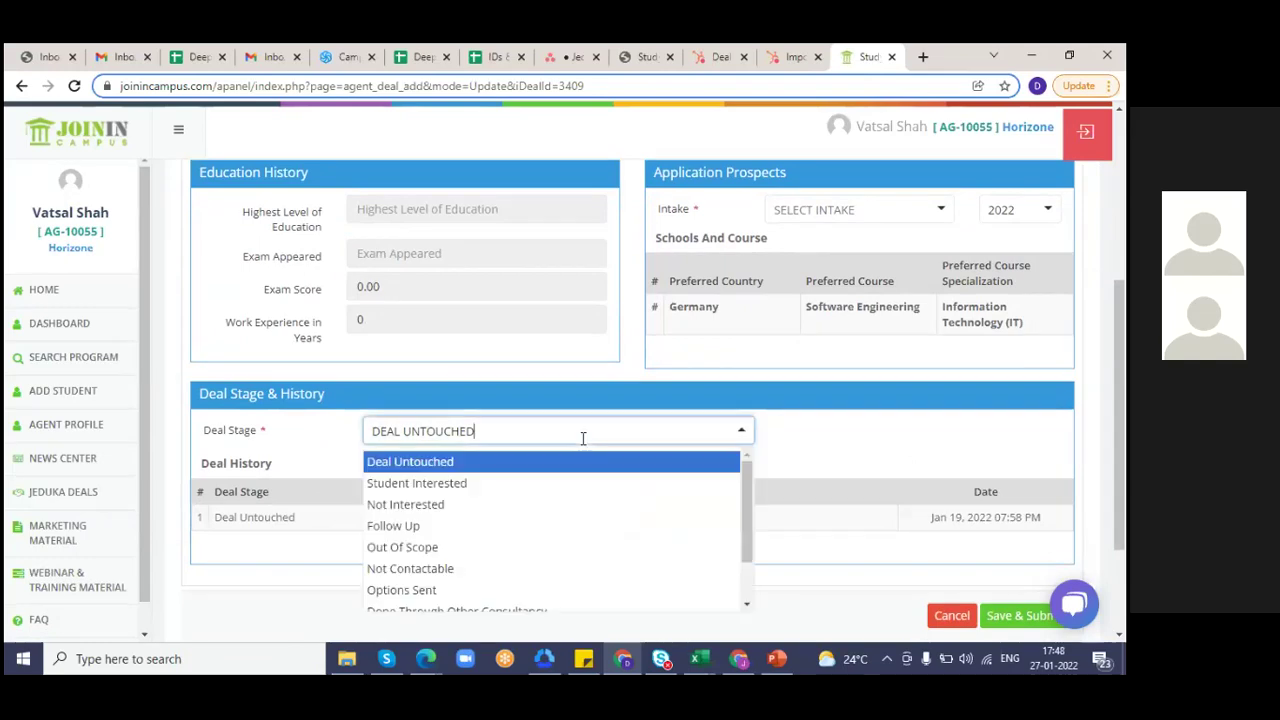
{"action": "left_click", "coordinate": [1120, 615]}
{"action": "left_click", "coordinate": [617, 275]}
{"action": "key", "text": "n"}
{"action": "key", "text": "Down"}
{"action": "key", "text": "Down"}
{"action": "key", "text": "Down"}
{"action": "key", "text": "Down"}
{"action": "key", "text": "Down"}
{"action": "key", "text": "Down"}
{"action": "key", "text": "Down"}
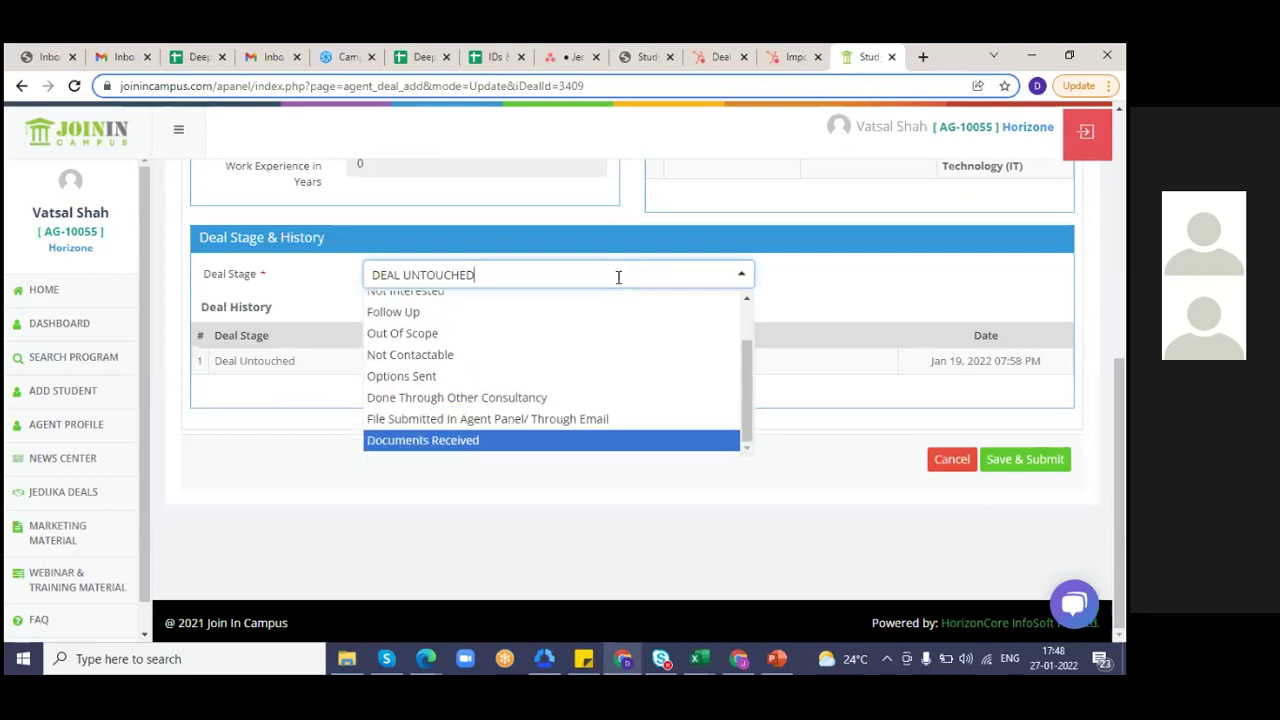
{"action": "key", "text": "Up"}
{"action": "key", "text": "Up"}
{"action": "key", "text": "Up"}
{"action": "key", "text": "Up"}
{"action": "key", "text": "Up"}
{"action": "key", "text": "Up"}
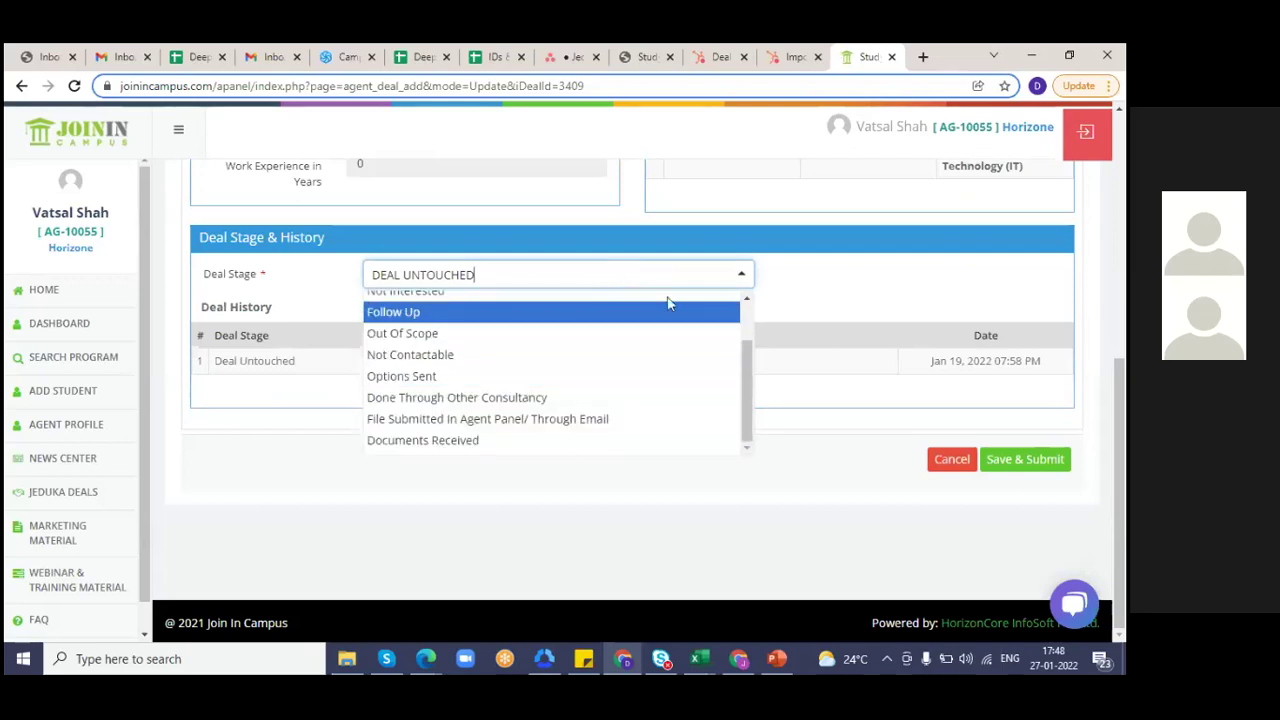
{"action": "left_click", "coordinate": [820, 303]}
{"action": "left_click", "coordinate": [479, 289]}
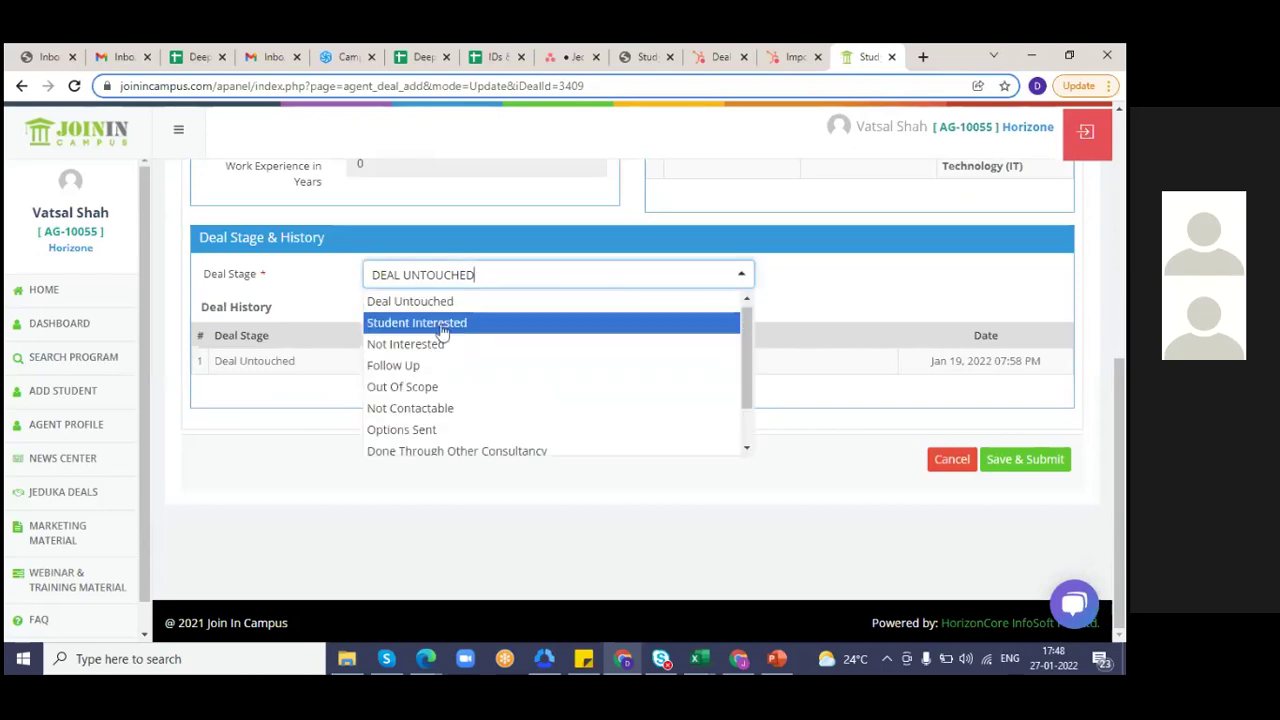
{"action": "left_click", "coordinate": [443, 324]}
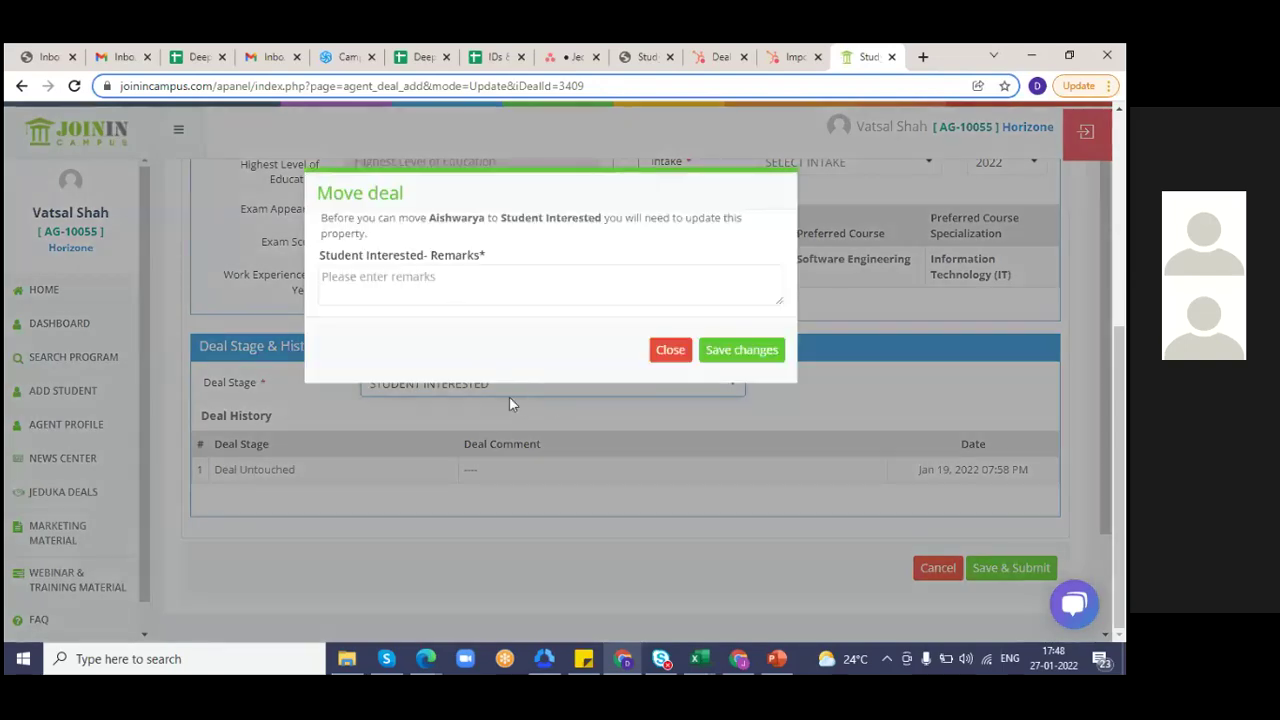
- Enter the move remark 'student interested', fixing the spelling, and save the stage change
{"action": "left_click", "coordinate": [427, 297]}
{"action": "type", "text": "stued"}
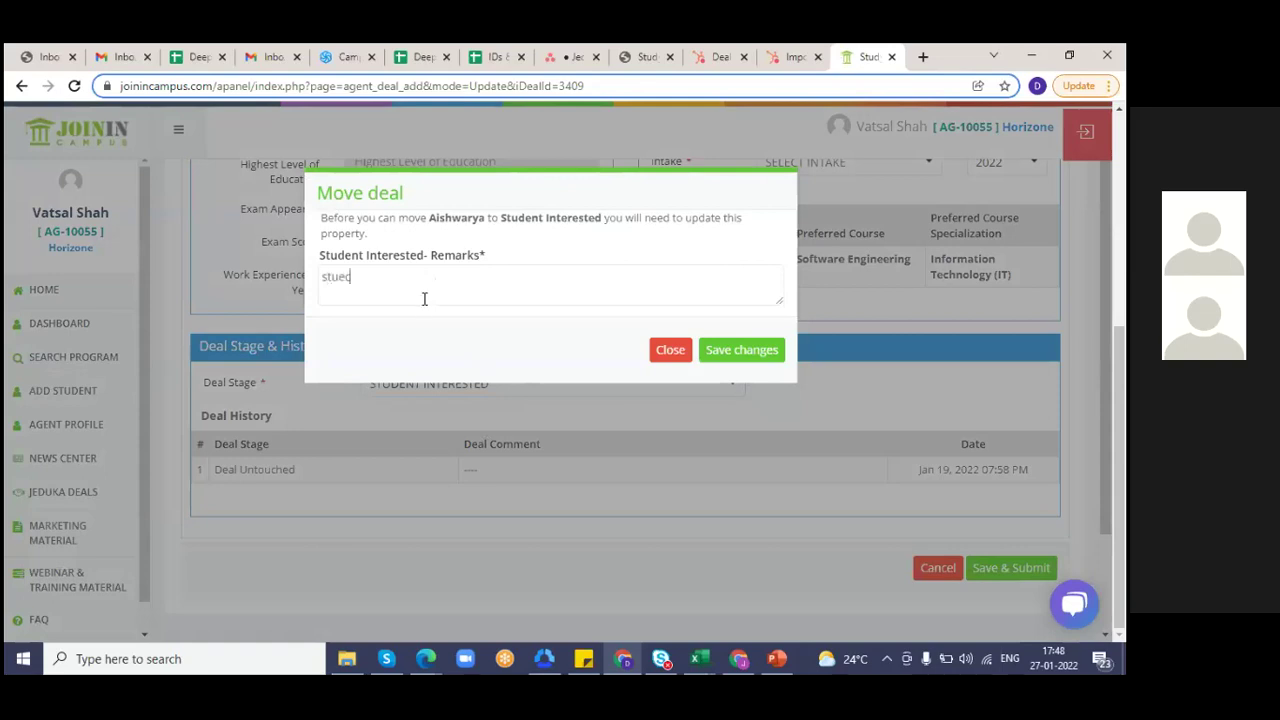
{"action": "type", "text": "ent interested"}
{"action": "right_click", "coordinate": [341, 281]}
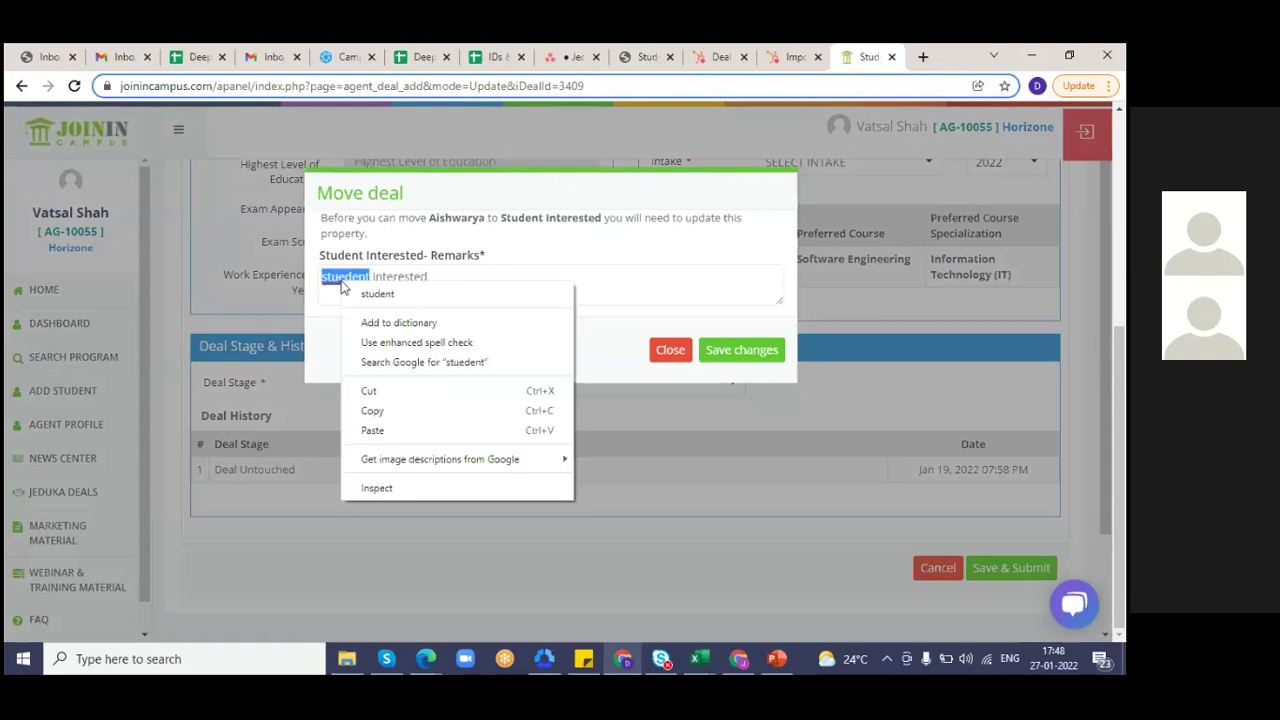
{"action": "left_click", "coordinate": [385, 296]}
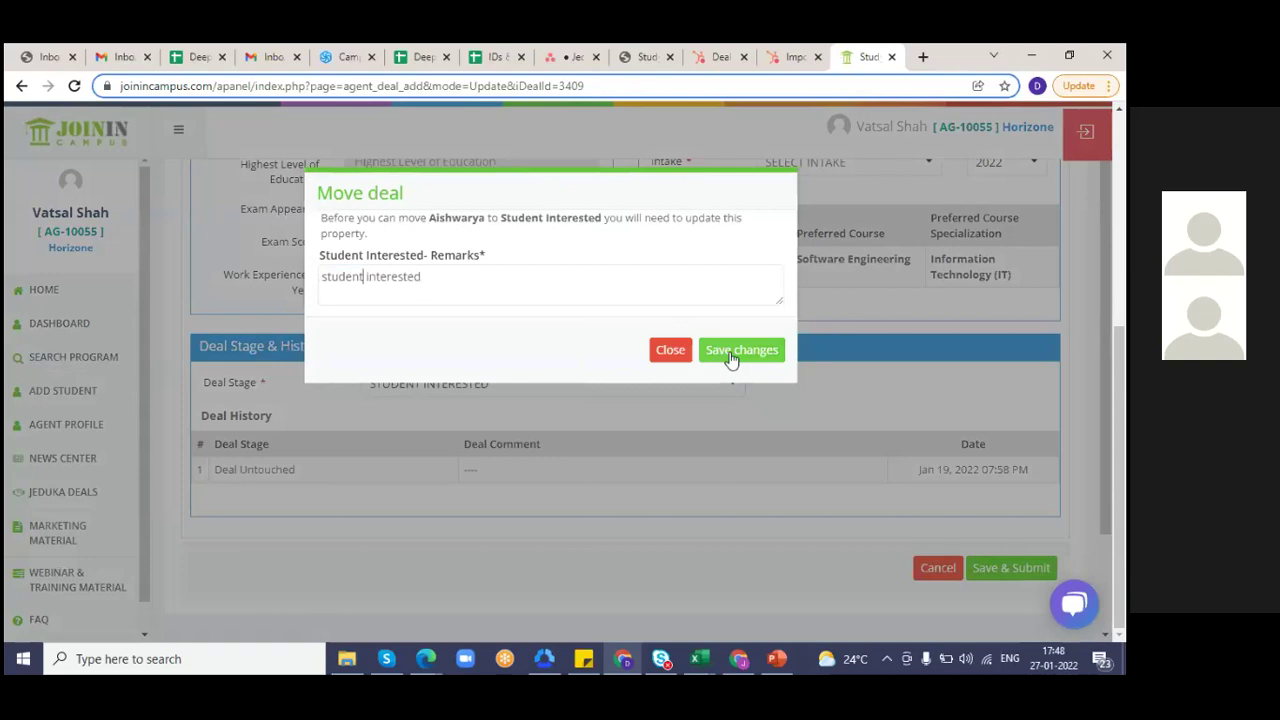
{"action": "left_click", "coordinate": [731, 356]}
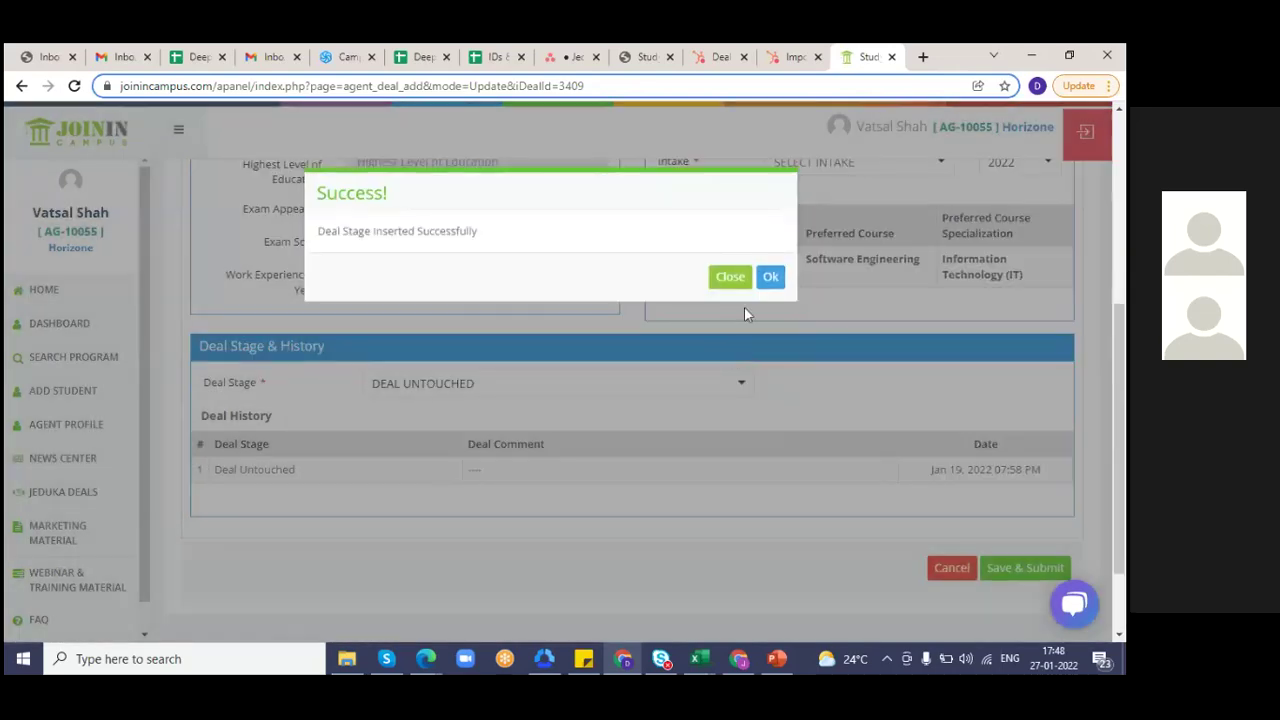
- Dismiss the success message and scroll to Deal Stage & History, now showing the Student Interested entry
{"action": "left_click", "coordinate": [768, 279]}
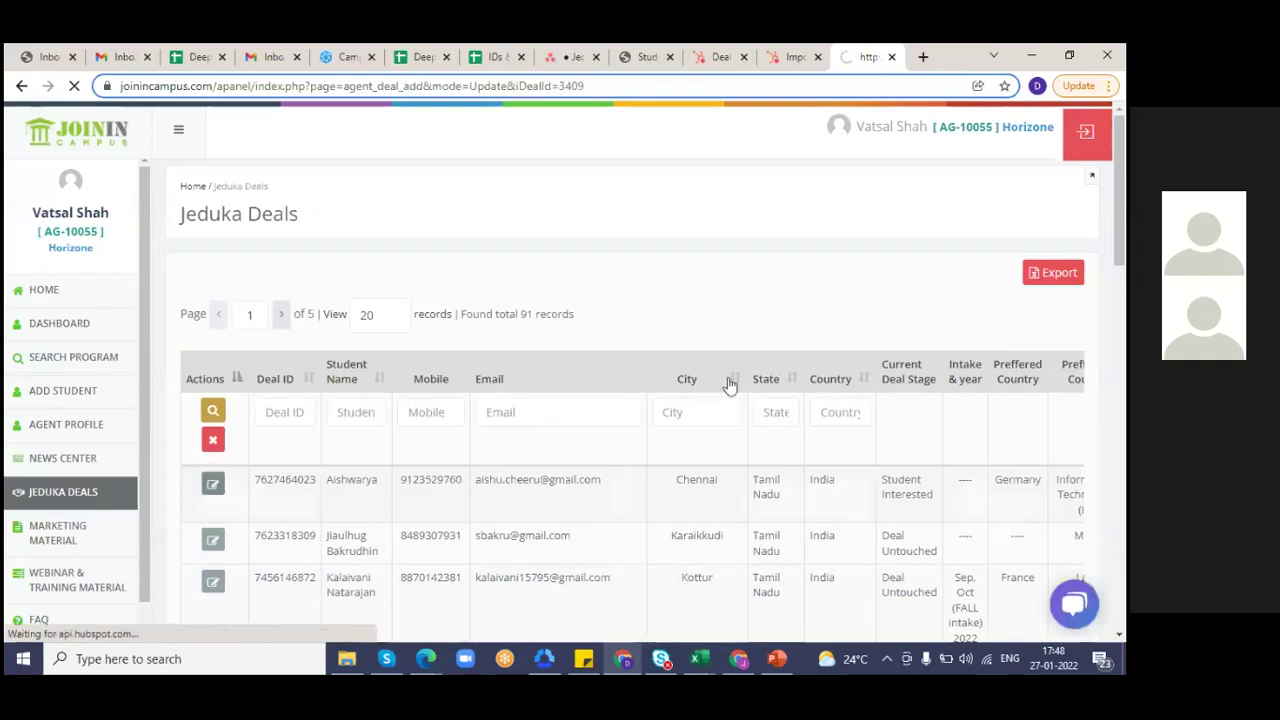
{"action": "scroll", "coordinate": [1115, 500], "scroll_direction": "down", "scroll_amount": 10}
{"action": "scroll", "coordinate": [1100, 540], "scroll_direction": "down", "scroll_amount": 1}
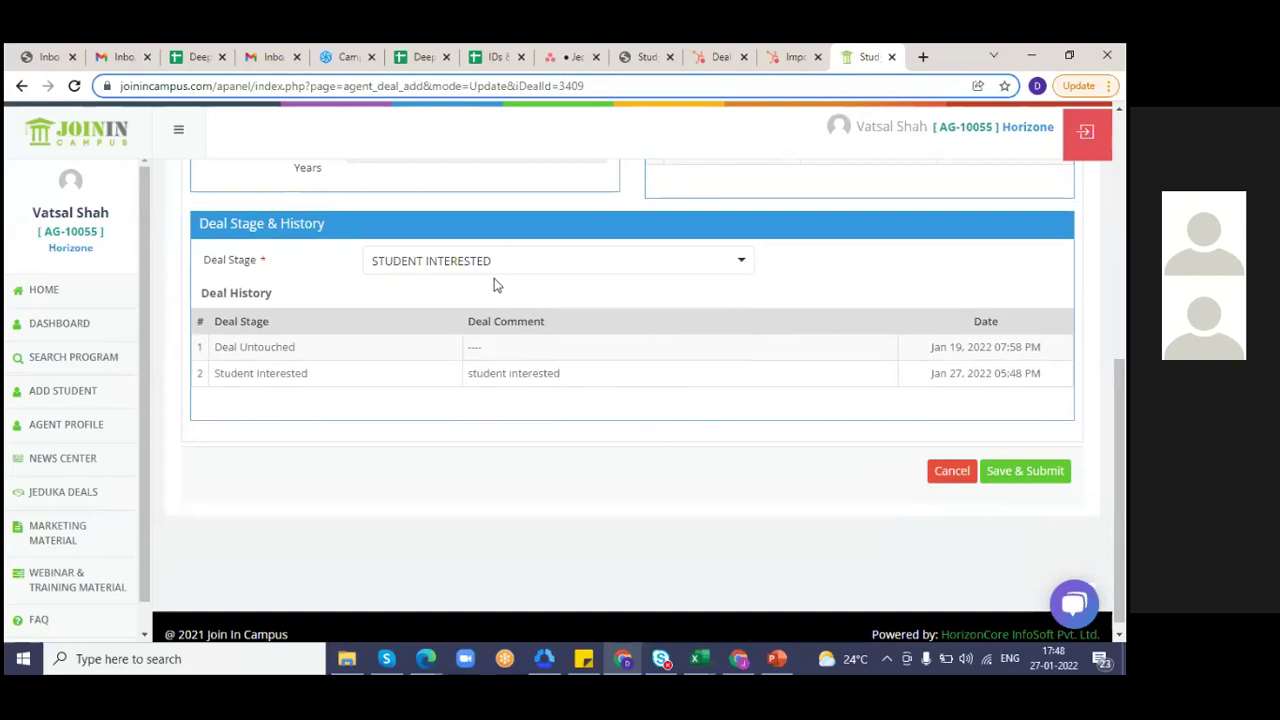
{"action": "left_click", "coordinate": [535, 280]}
{"action": "key", "text": "Down"}
{"action": "key", "text": "Down"}
{"action": "key", "text": "Down"}
{"action": "key", "text": "Down"}
{"action": "key", "text": "Down"}
{"action": "key", "text": "Down"}
{"action": "key", "text": "Down"}
{"action": "key", "text": "Down"}
- Set the deal stage to Follow Up with remark 'Call back at 6 PM', save, and acknowledge success
{"action": "key", "text": "Up"}
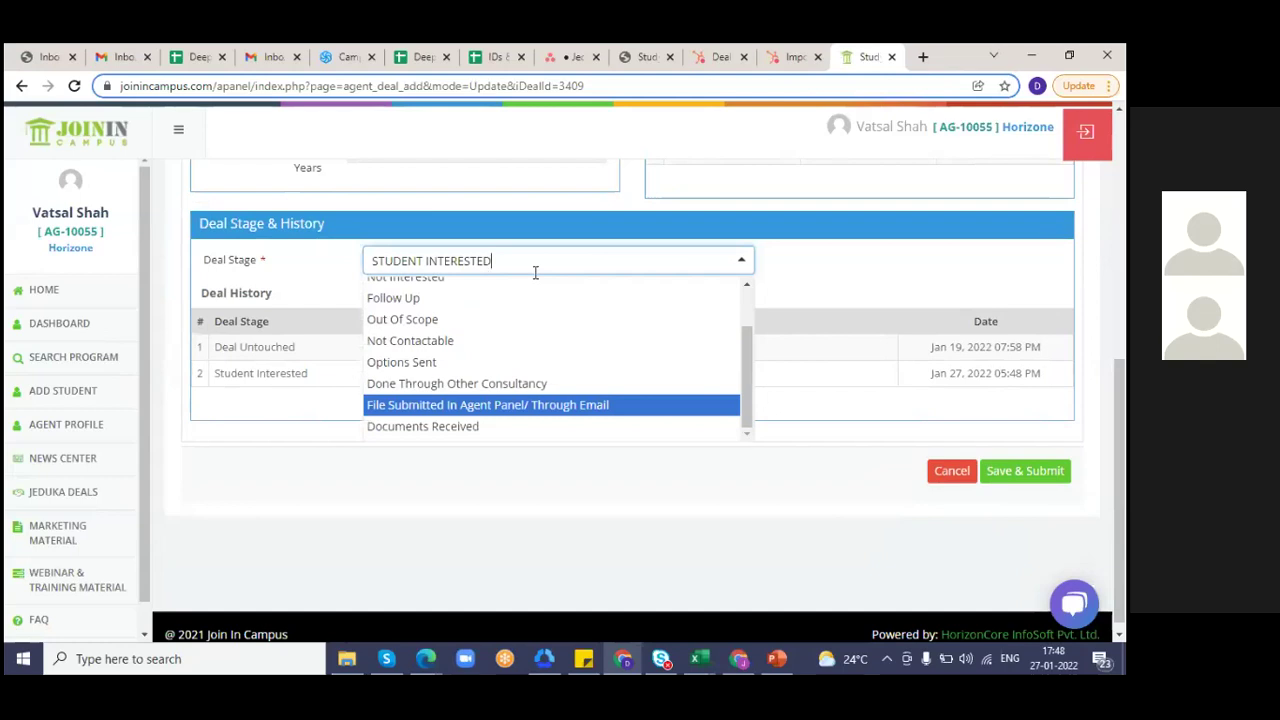
{"action": "key", "text": "Up"}
{"action": "key", "text": "Up"}
{"action": "key", "text": "Up"}
{"action": "key", "text": "Up"}
{"action": "key", "text": "Up"}
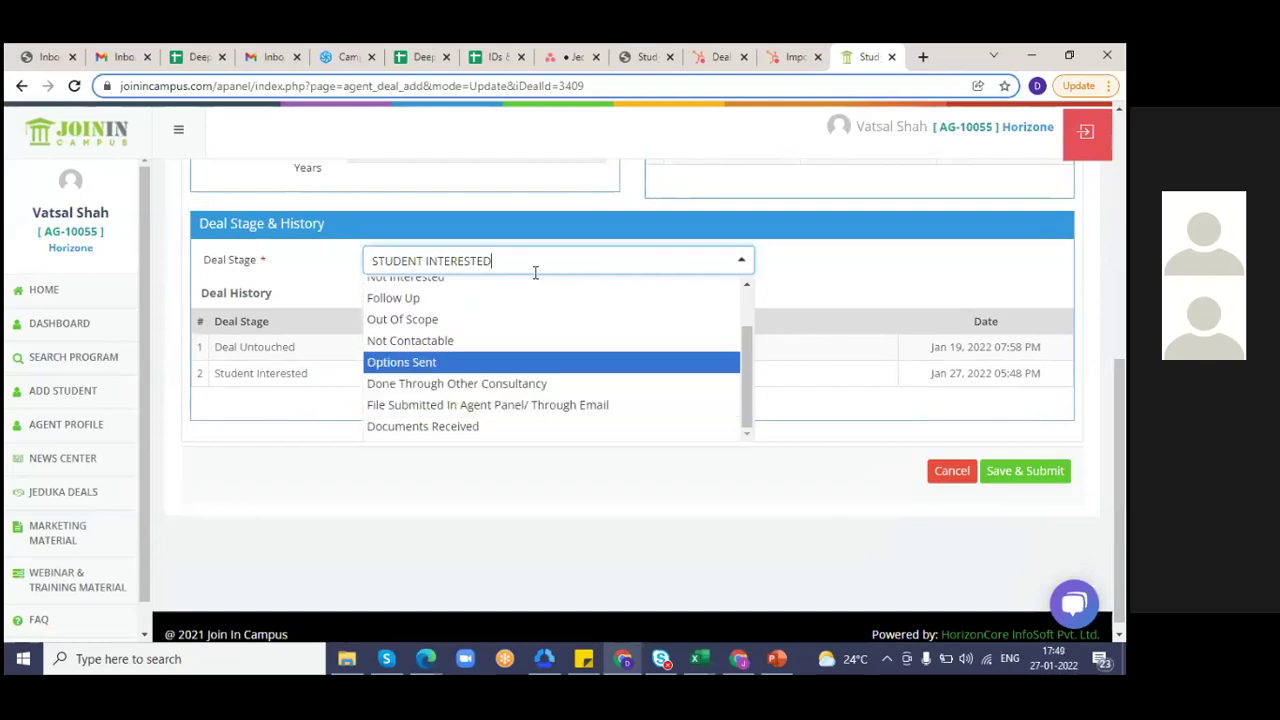
{"action": "key", "text": "Return"}
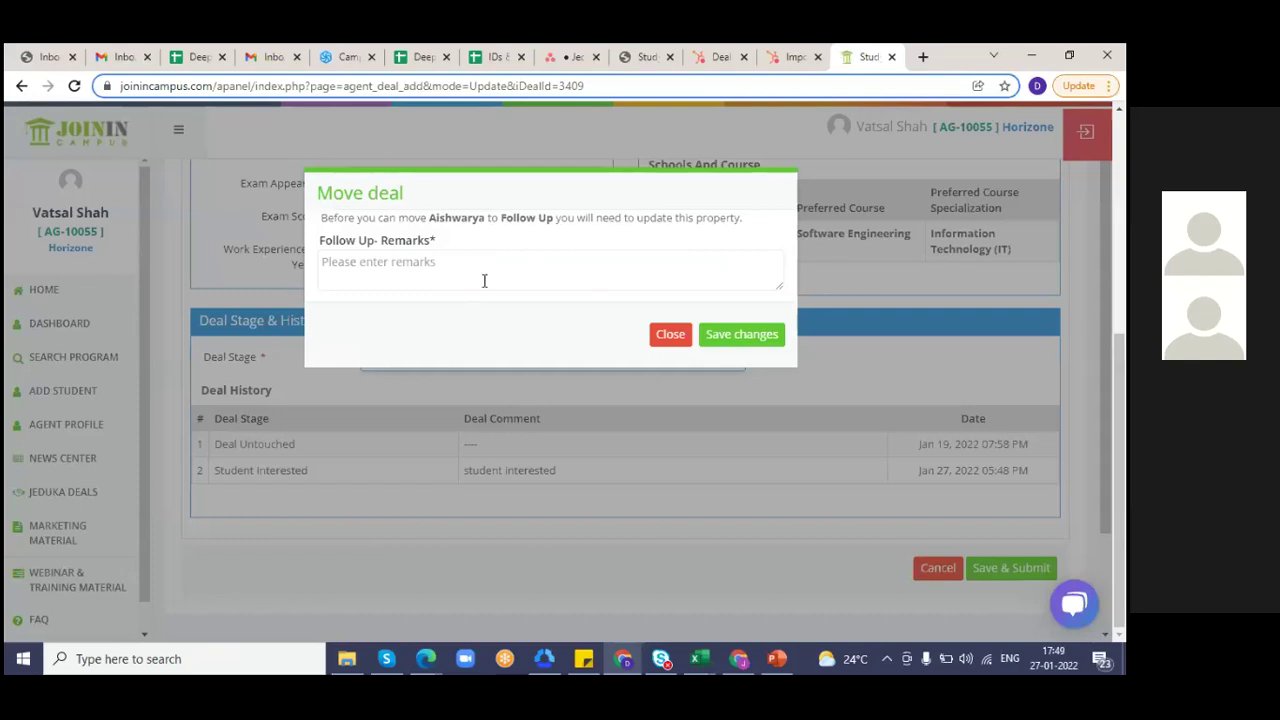
{"action": "type", "text": "Call back "}
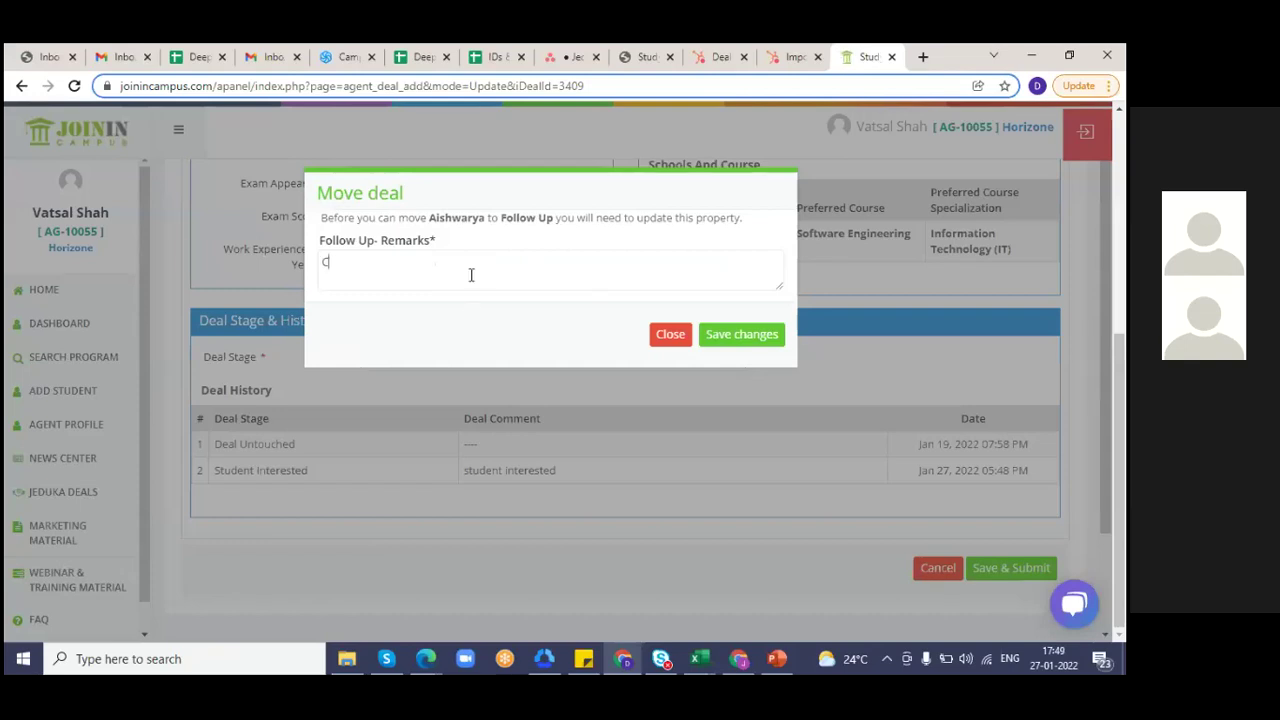
{"action": "type", "text": "at 6 PM"}
{"action": "left_click", "coordinate": [749, 350]}
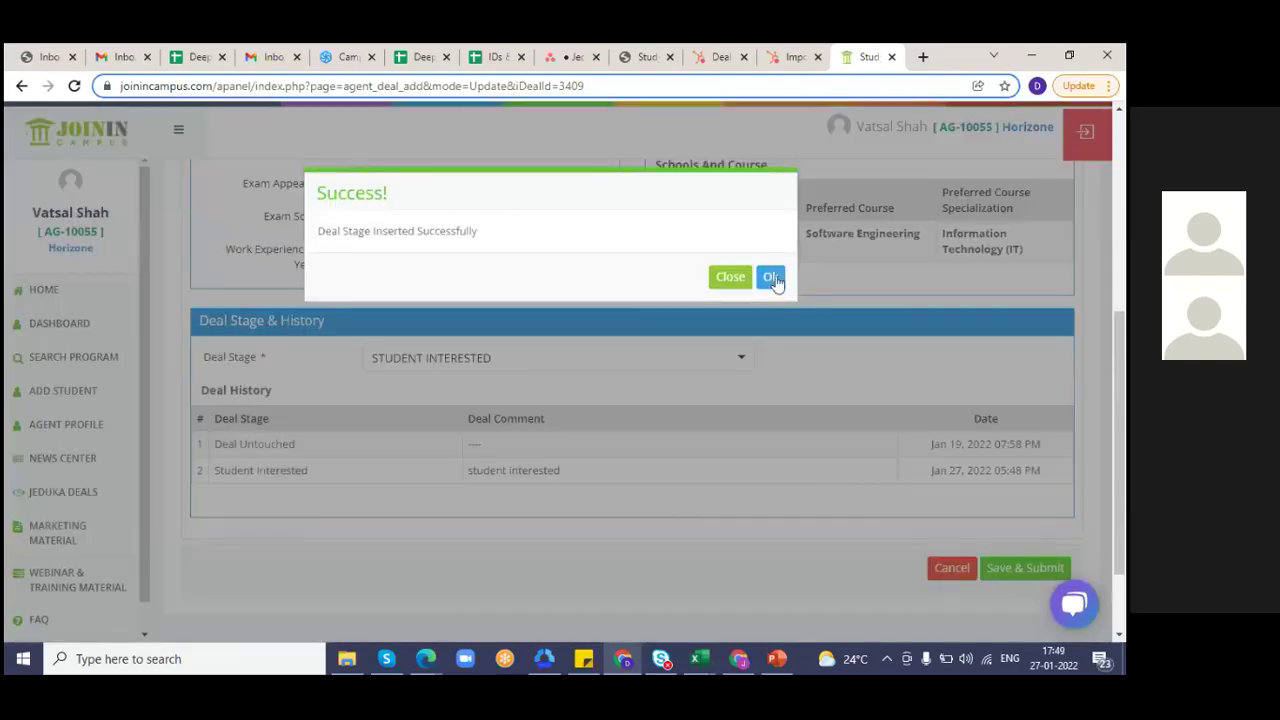
{"action": "left_click", "coordinate": [770, 277]}
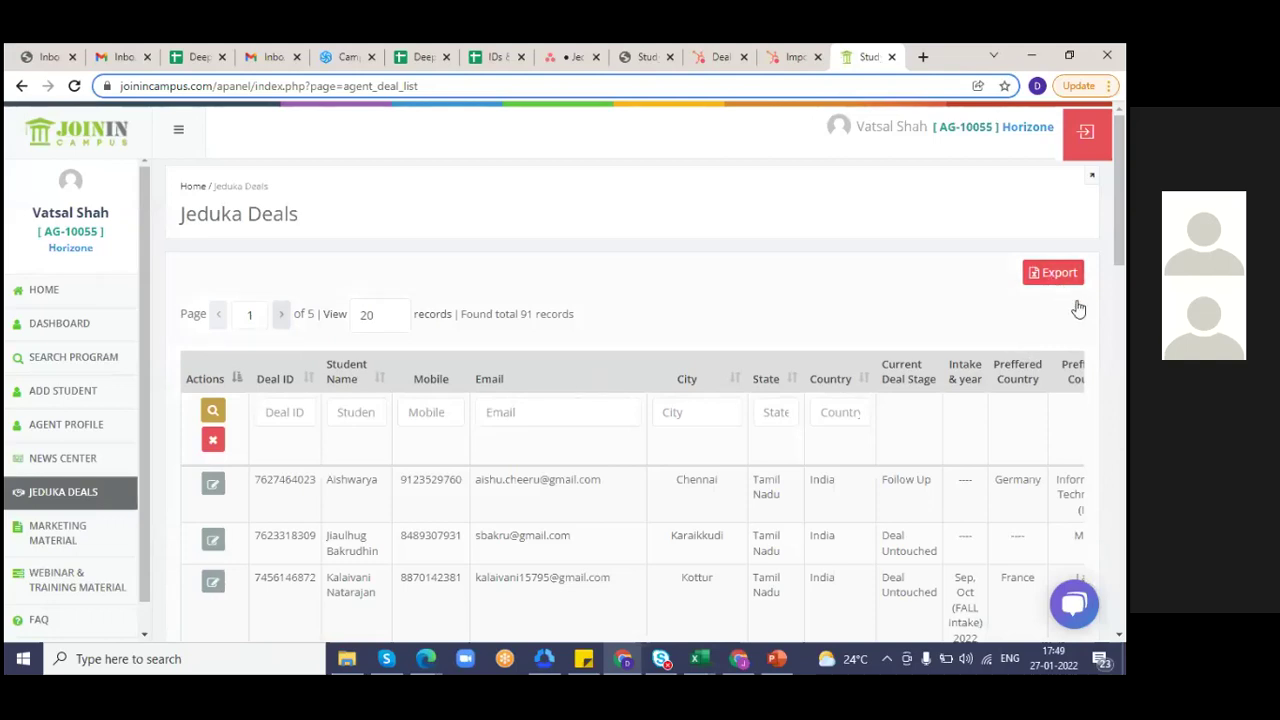
- Export the Jeduka Deals list and open agent_deals27-01-22_17-49-31 in Excel
{"action": "left_click", "coordinate": [1045, 277]}
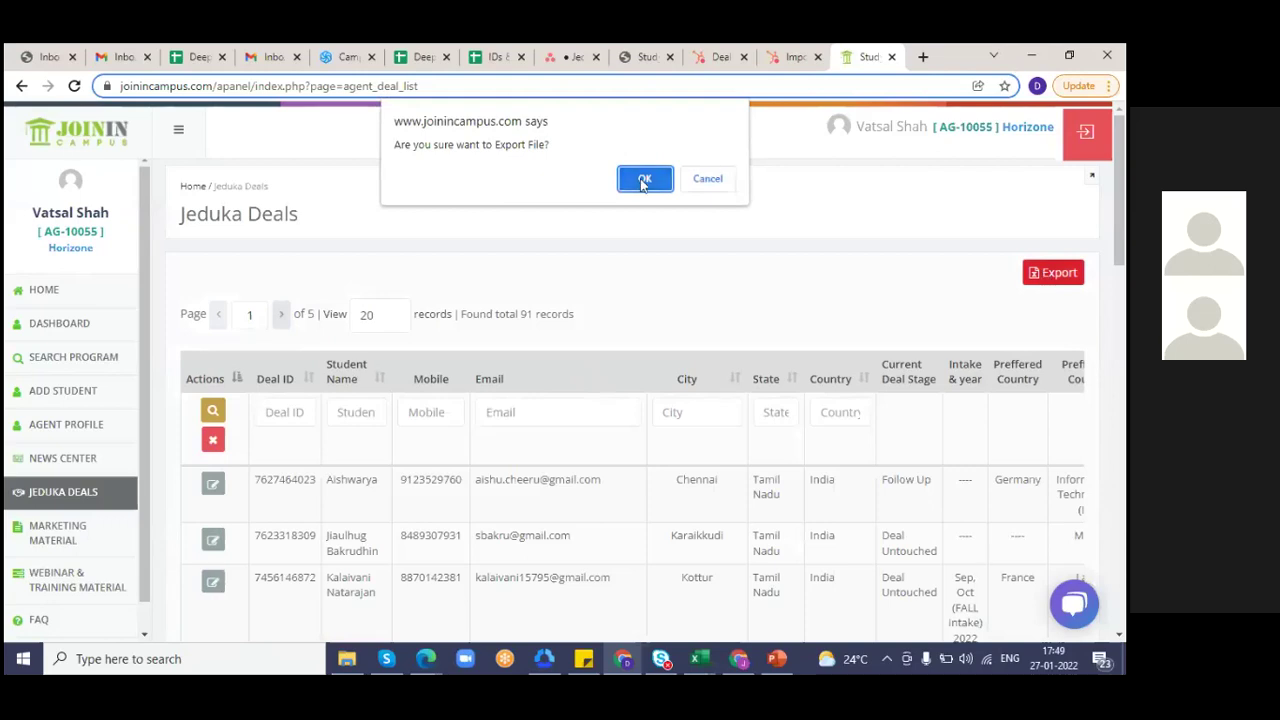
{"action": "left_click", "coordinate": [645, 180]}
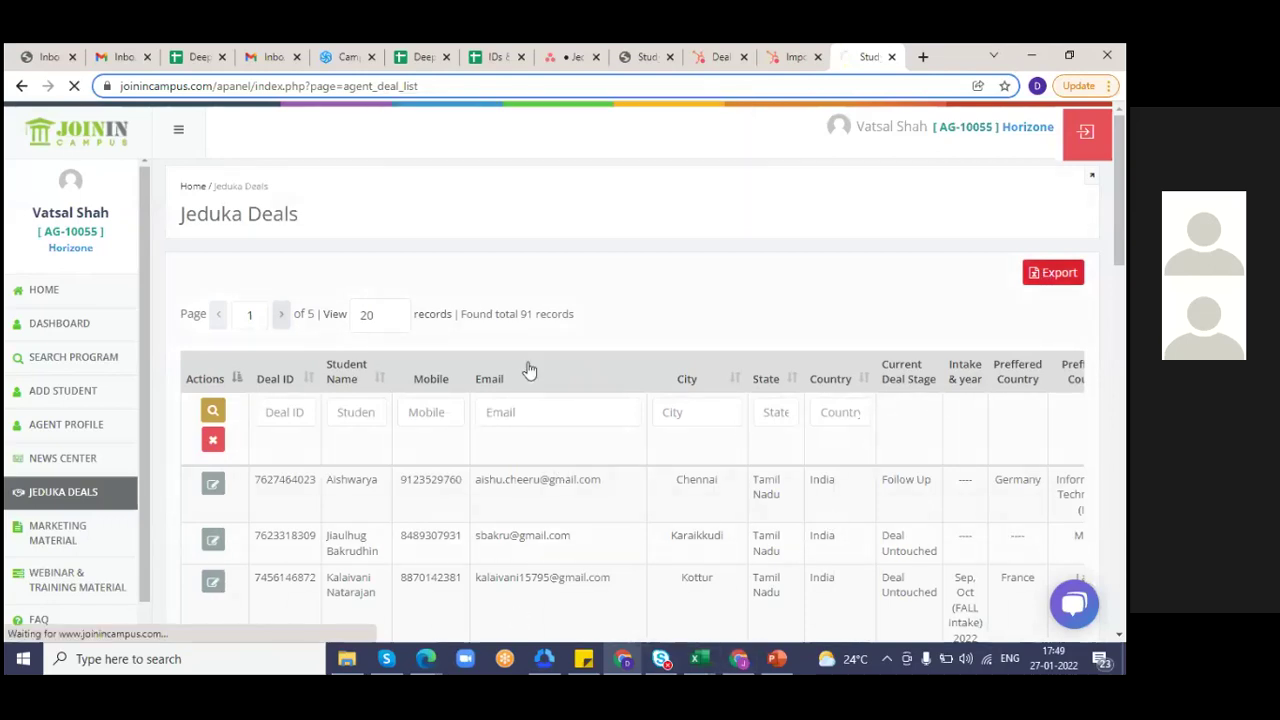
{"action": "left_click", "coordinate": [100, 635]}
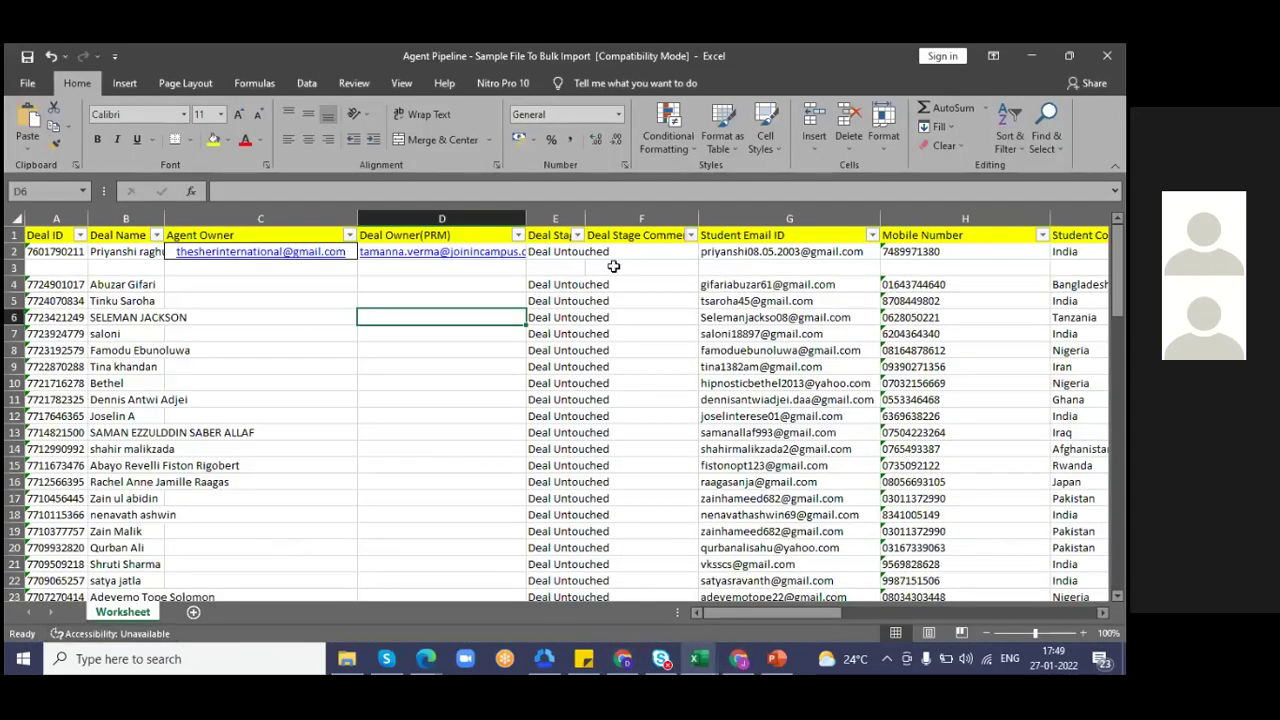
{"action": "left_click", "coordinate": [612, 266]}
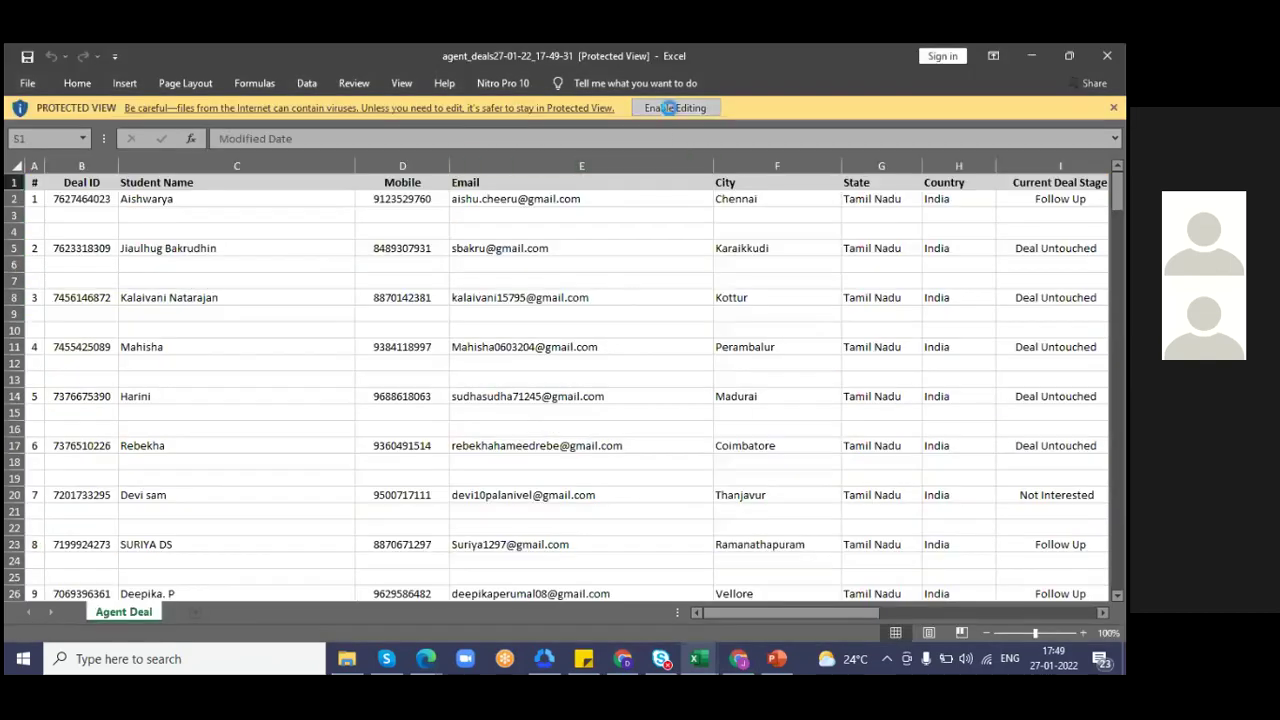
- Enable editing and add filters to the header row of the exported deals sheet
{"action": "left_click", "coordinate": [668, 107]}
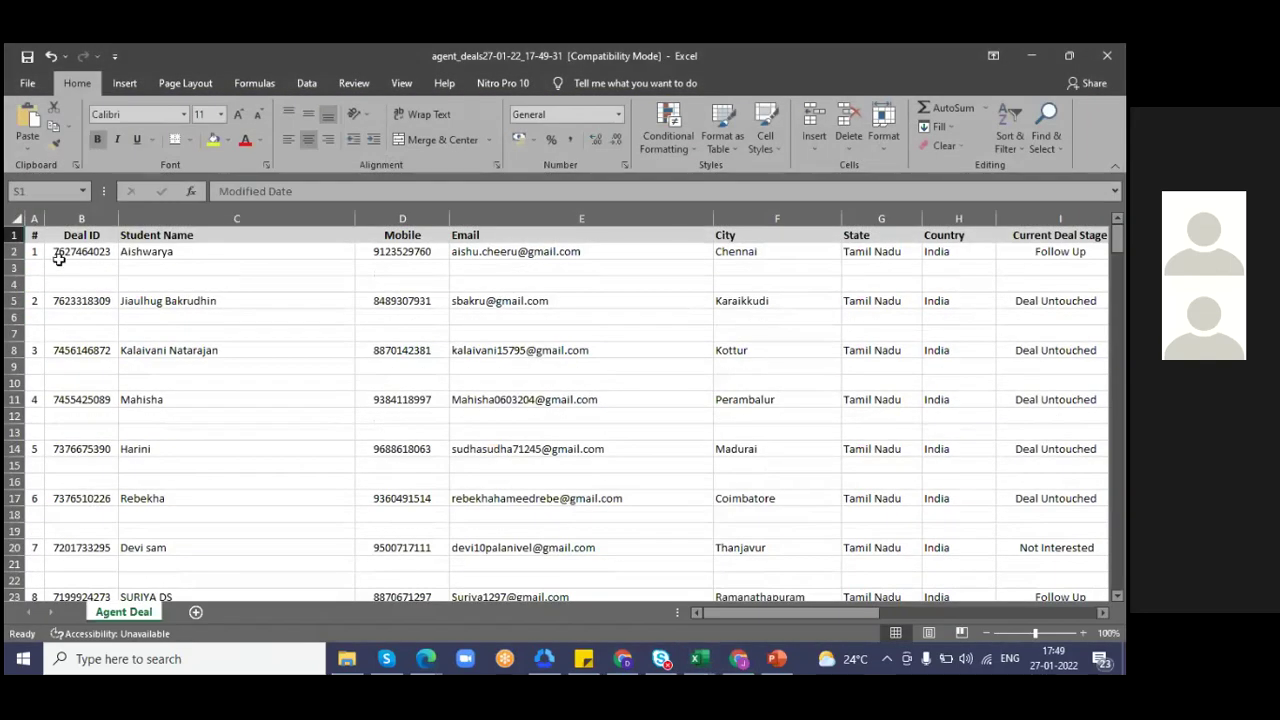
{"action": "left_click", "coordinate": [14, 235]}
{"action": "left_click", "coordinate": [306, 83]}
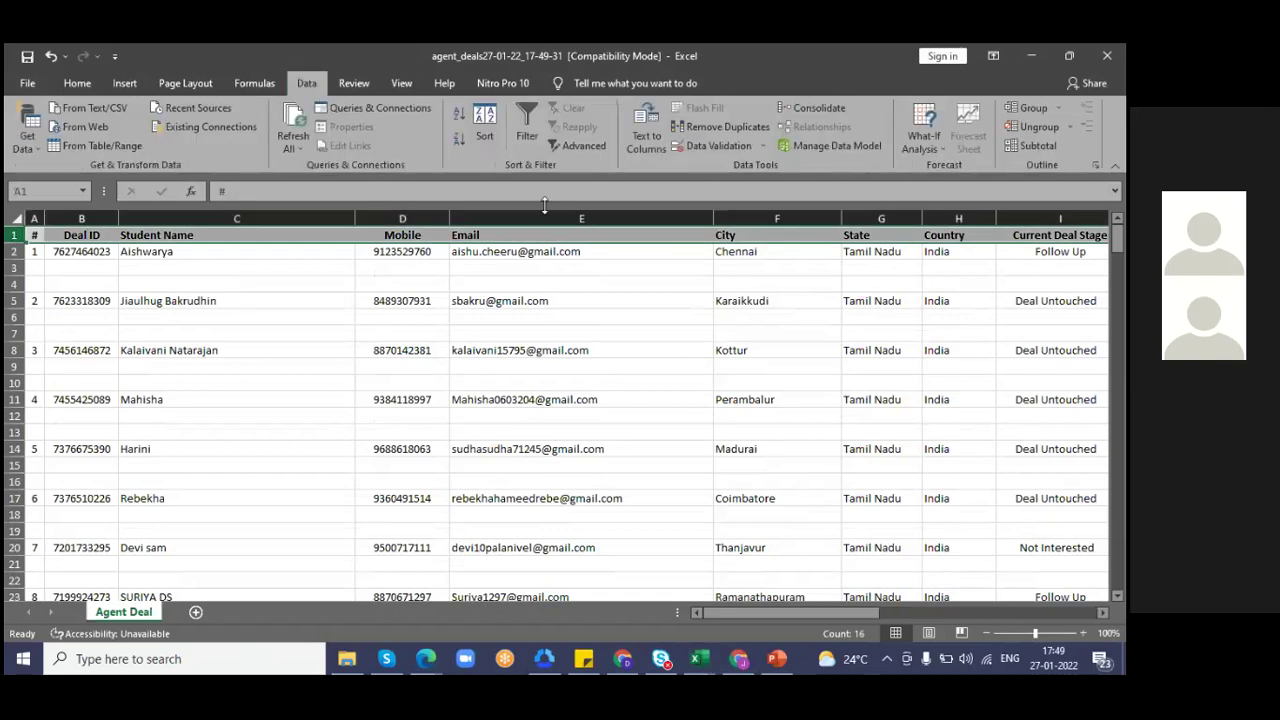
{"action": "left_click", "coordinate": [526, 125]}
- Browse across row 5's deal columns, including history and Modified Date, then return to its start
{"action": "left_click", "coordinate": [955, 298]}
{"action": "key", "text": "Right"}
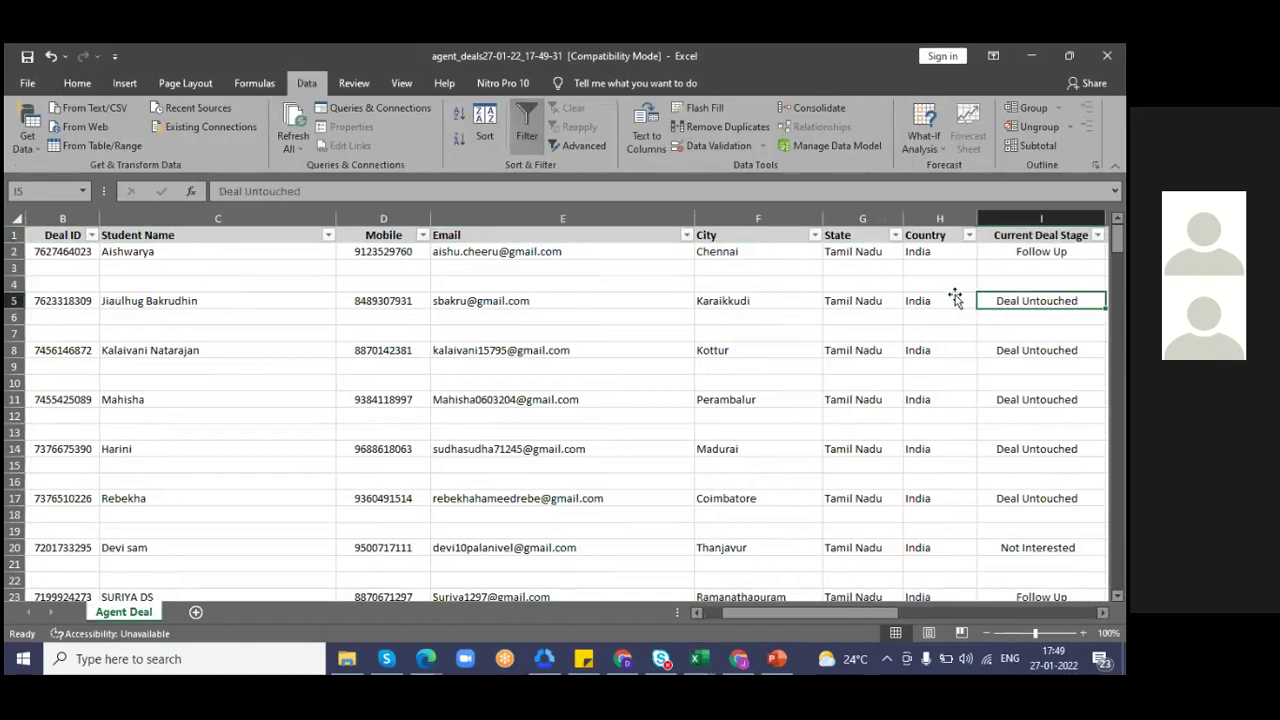
{"action": "key", "text": "Right"}
{"action": "key", "text": "Right"}
{"action": "key", "text": "Right"}
{"action": "key", "text": "Right"}
{"action": "key", "text": "Right"}
{"action": "key", "text": "Right"}
{"action": "key", "text": "Right"}
{"action": "key", "text": "Right"}
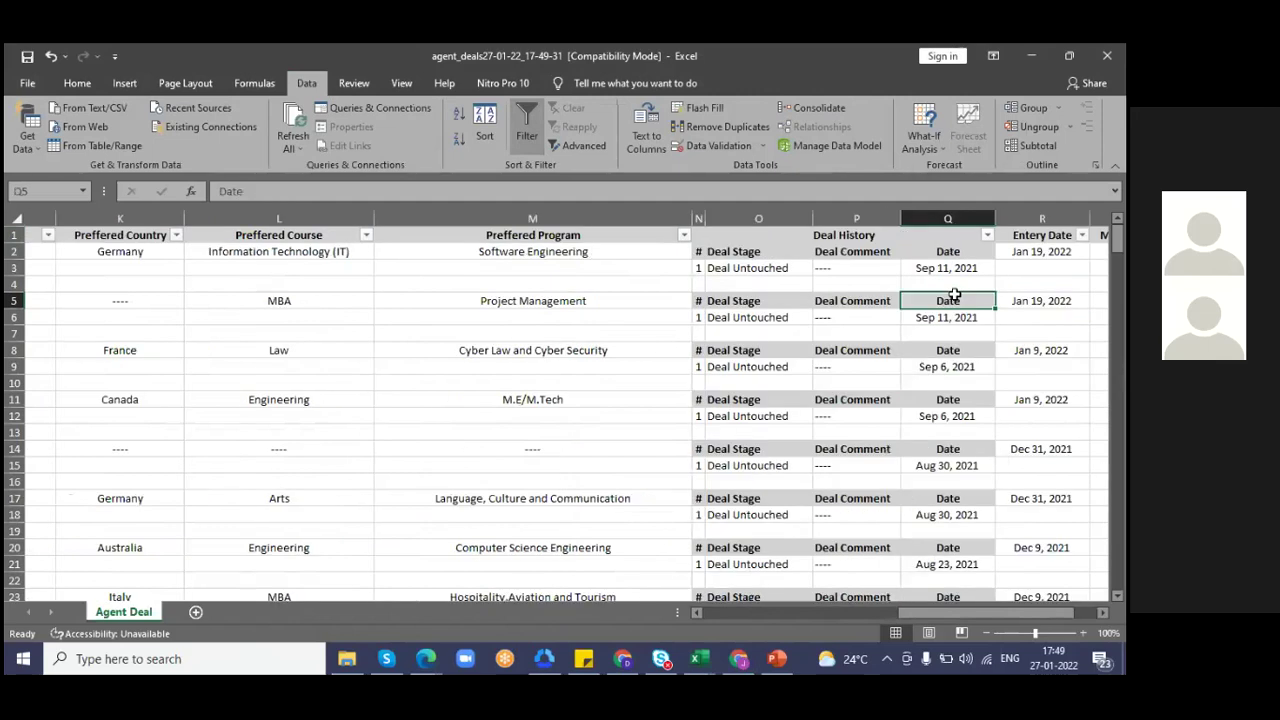
{"action": "key", "text": "Right"}
{"action": "key", "text": "Right"}
{"action": "key", "text": "Right"}
{"action": "key", "text": "Left"}
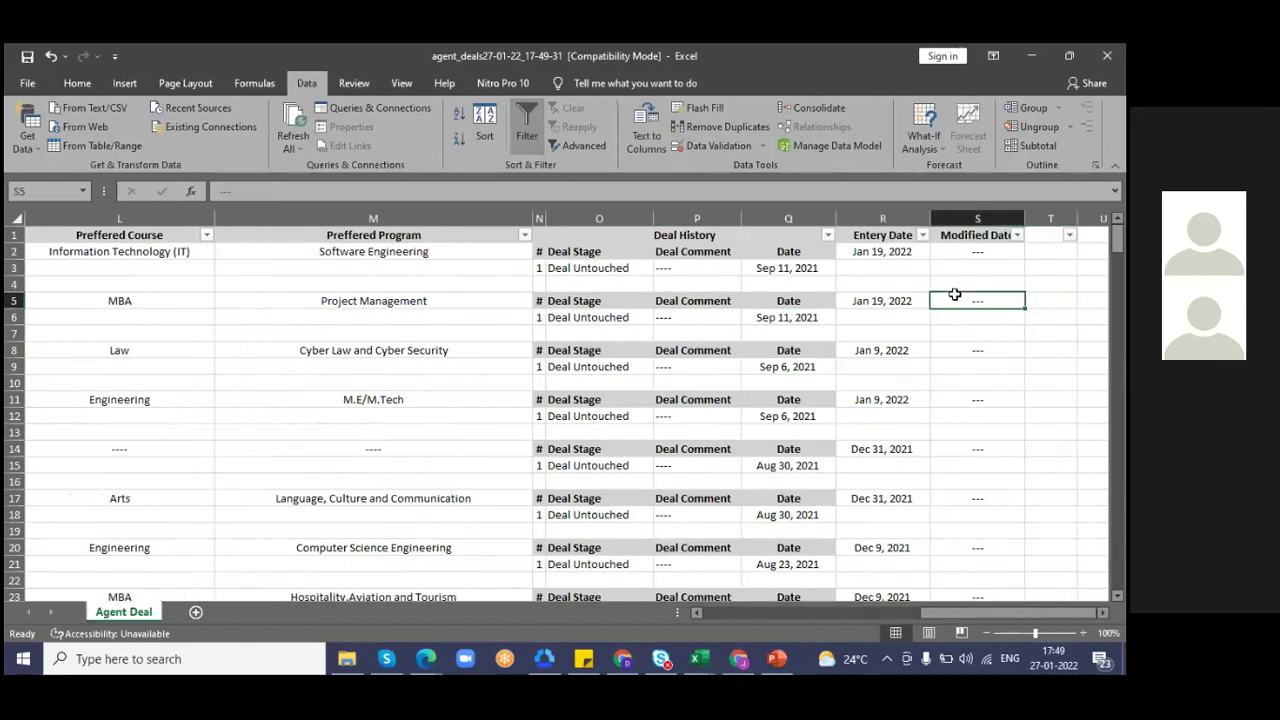
{"action": "key", "text": "Home"}
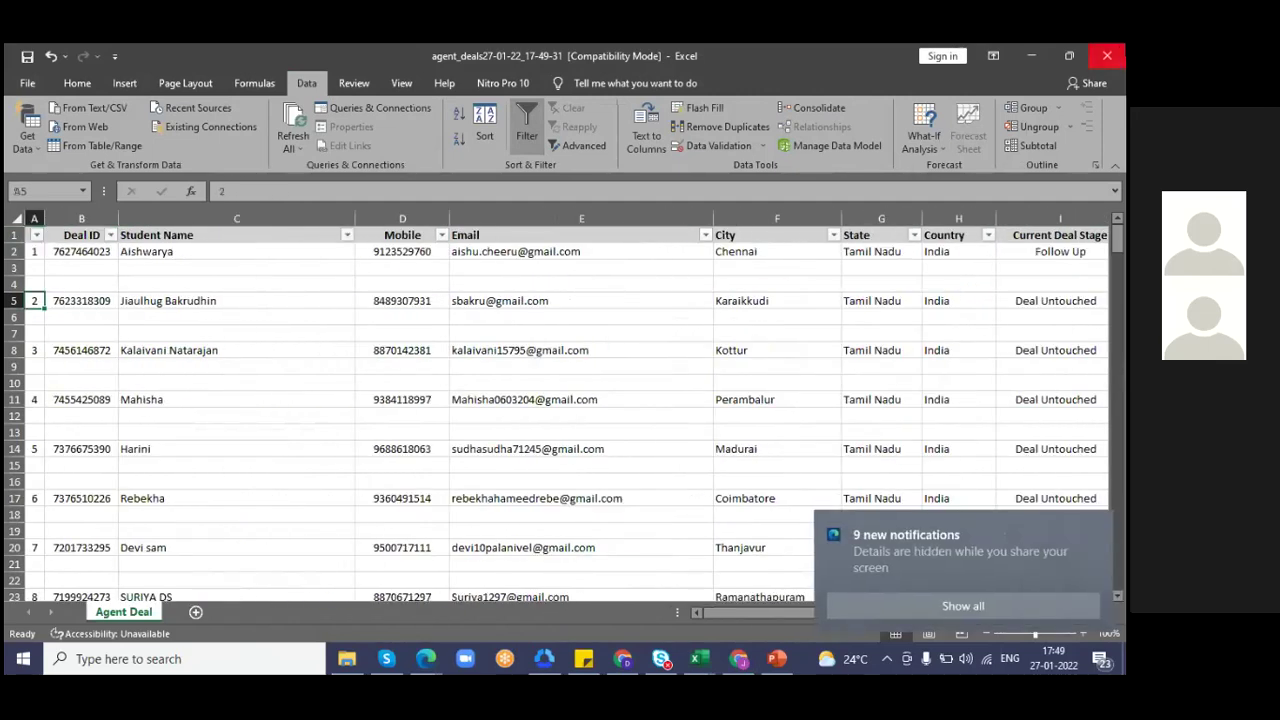
- Close the exported workbook without saving and dismiss the notifications popup
{"action": "left_click", "coordinate": [1107, 56]}
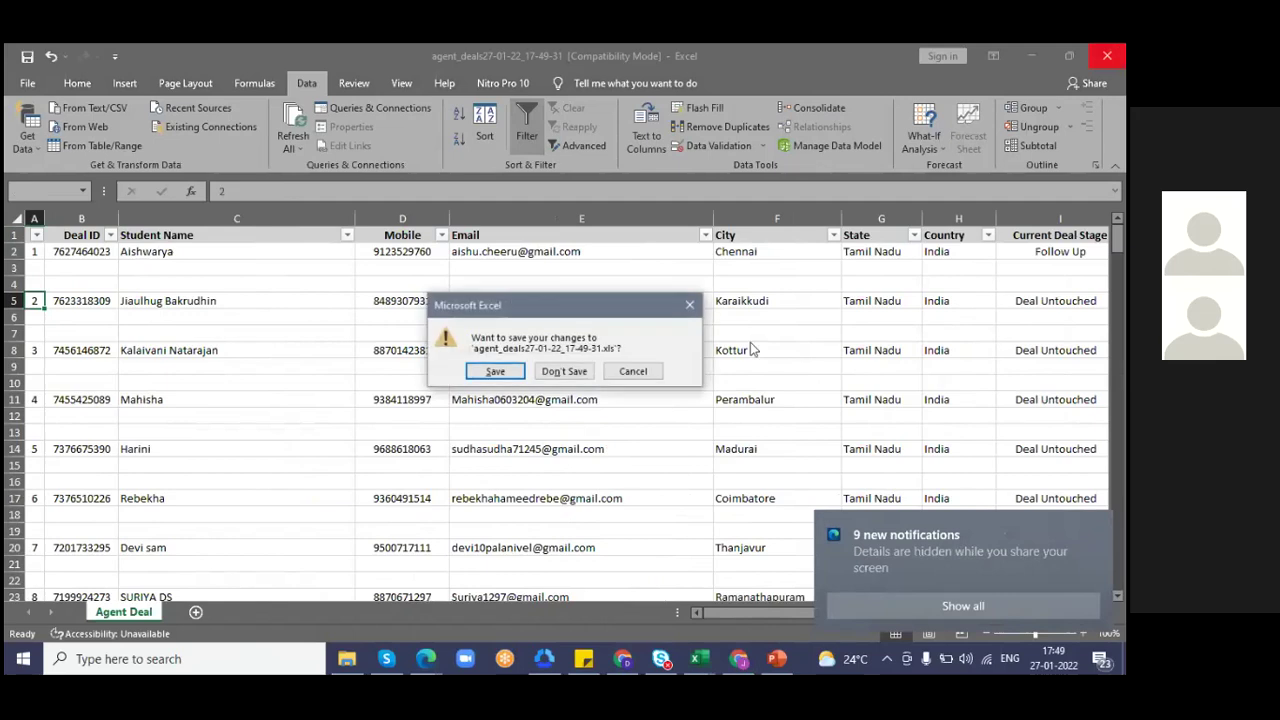
{"action": "left_click", "coordinate": [598, 371]}
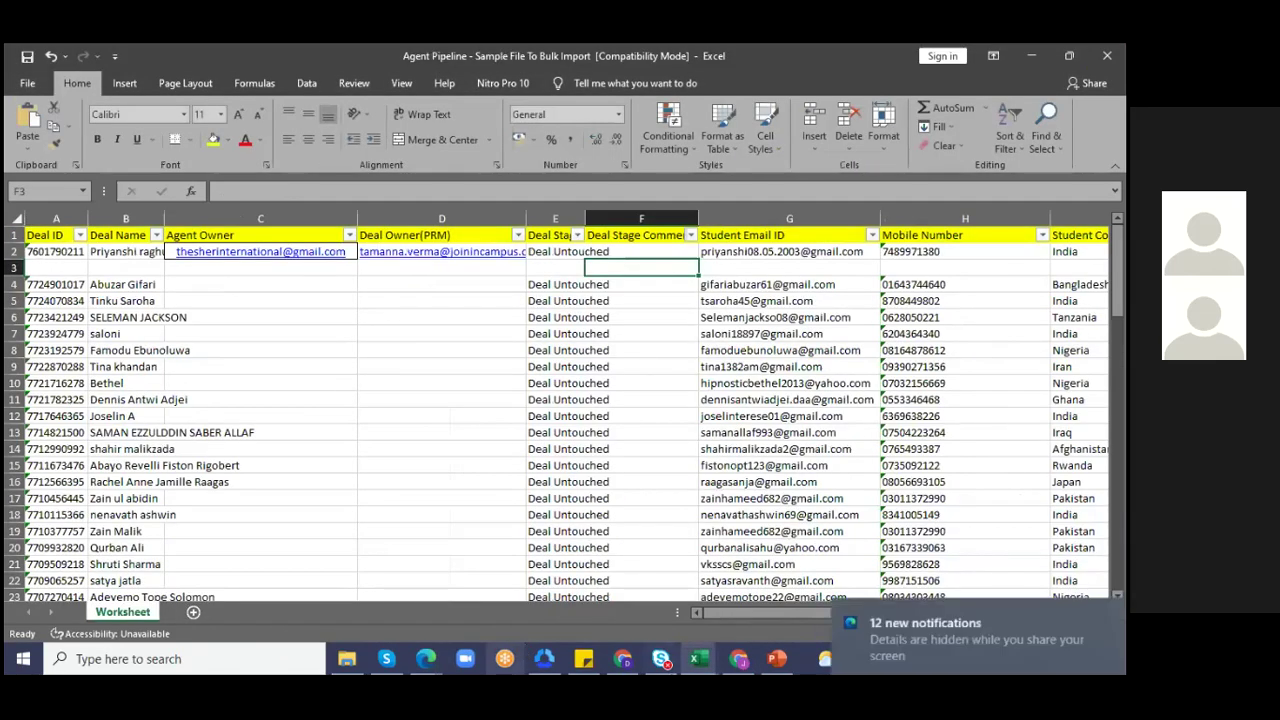
{"action": "left_click", "coordinate": [1060, 533]}
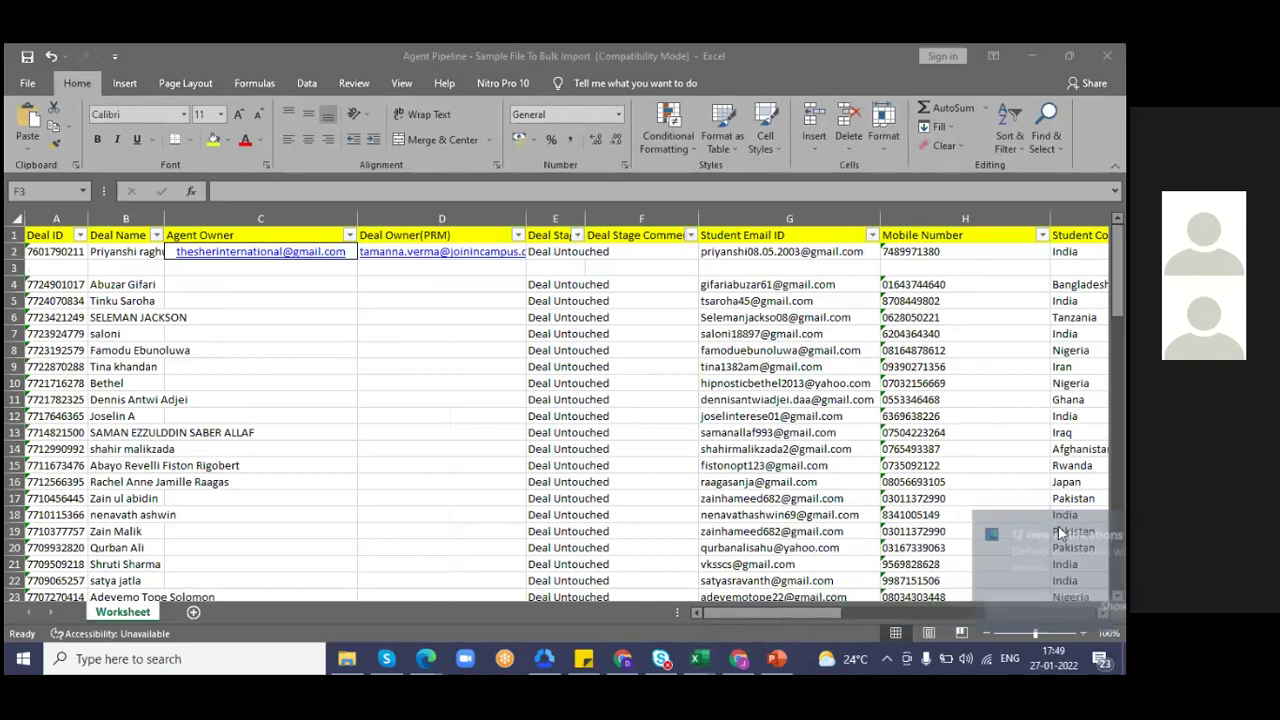
- Browse the PPT JIC Final slides, dismiss the meeting reminder, and start the slideshow from the Agent Panel Introduction
{"action": "left_click", "coordinate": [777, 658]}
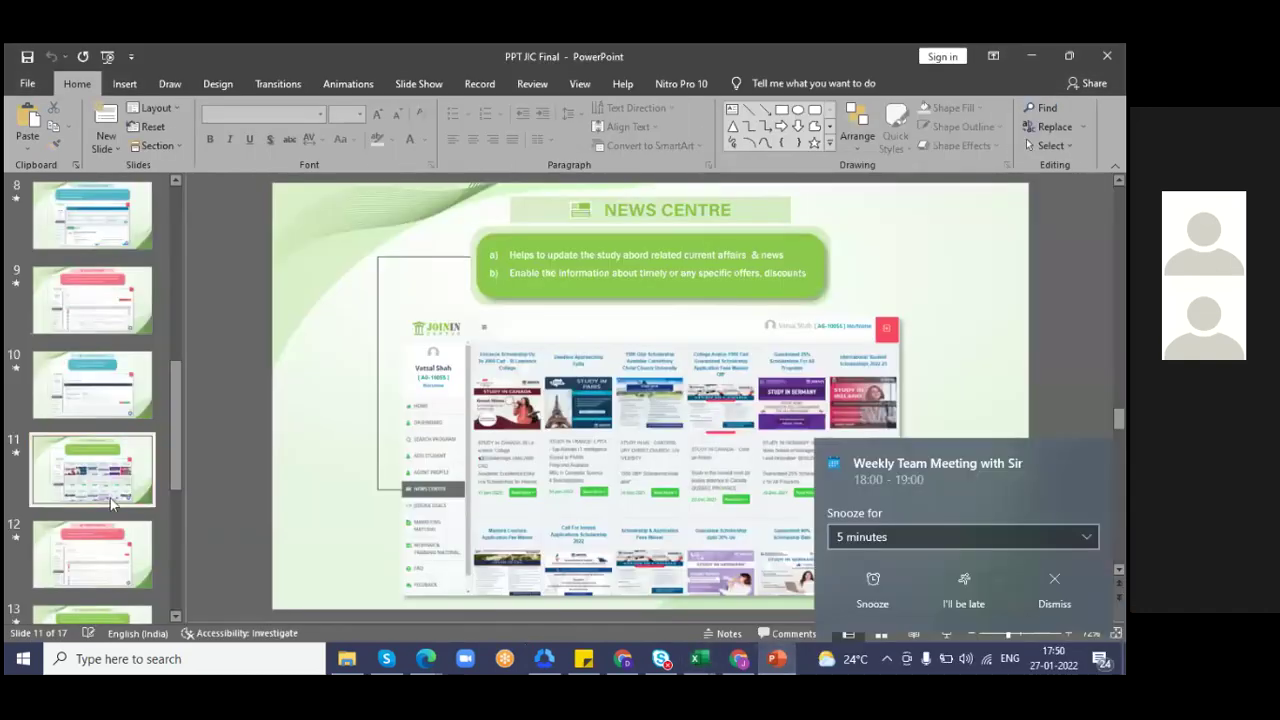
{"action": "key", "text": "Down"}
{"action": "key", "text": "Down"}
{"action": "key", "text": "Down"}
{"action": "key", "text": "Down"}
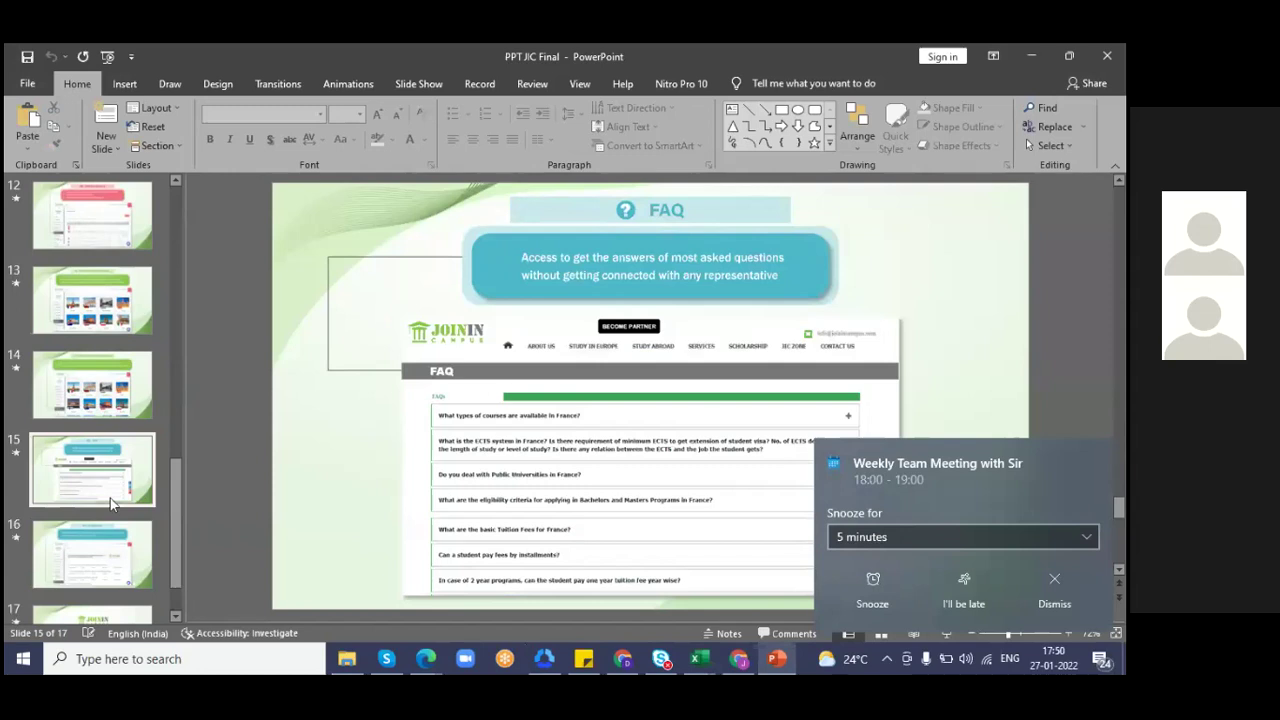
{"action": "left_click", "coordinate": [88, 549]}
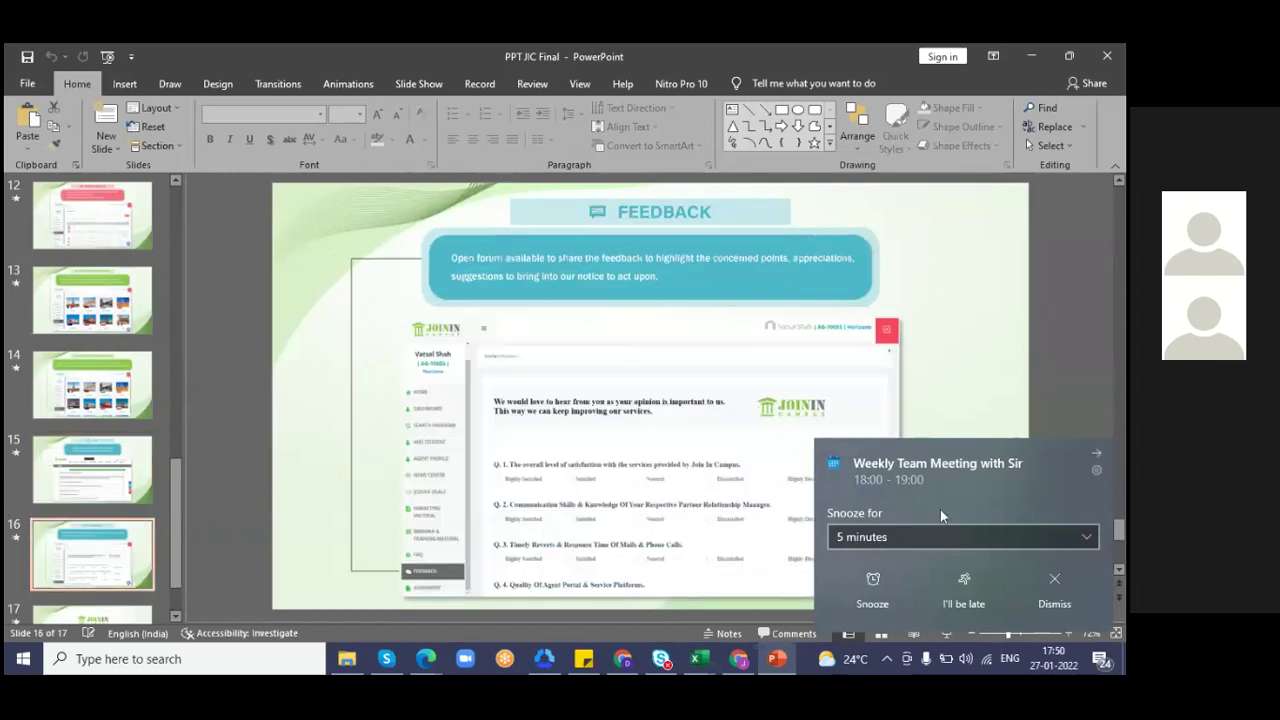
{"action": "left_click", "coordinate": [1096, 462]}
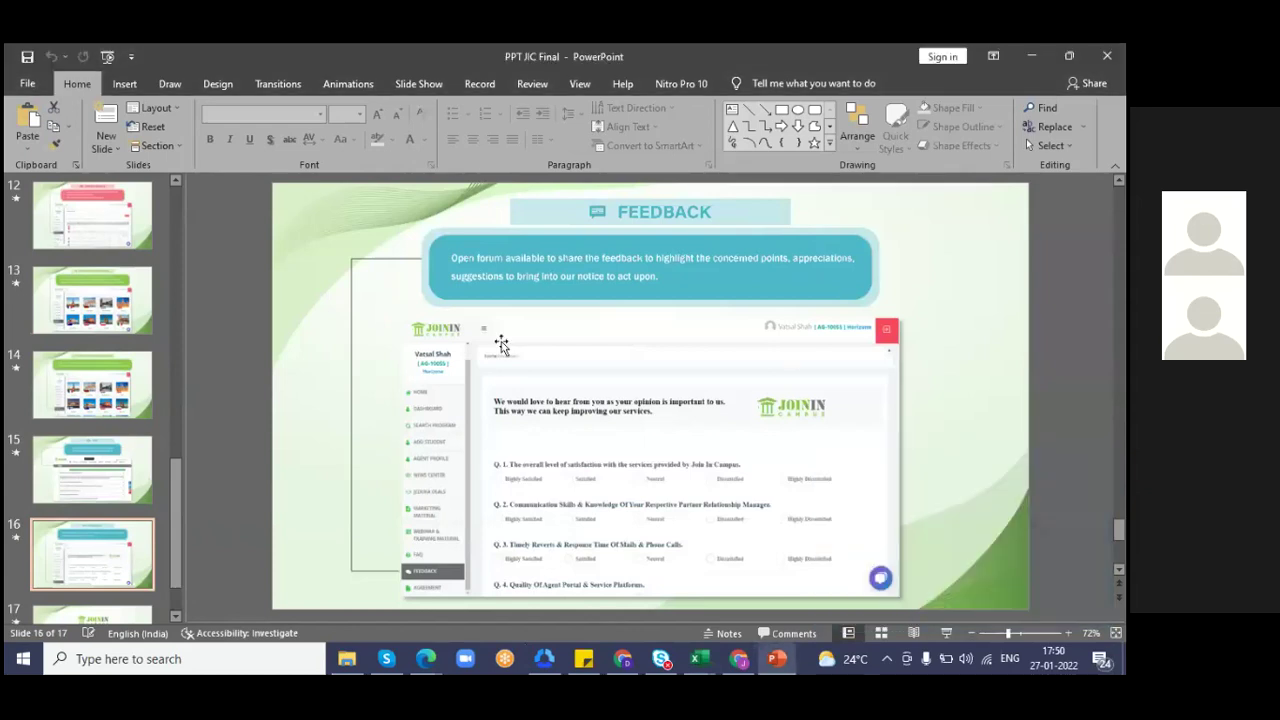
{"action": "key", "text": "F5"}
{"action": "key", "text": "Right"}
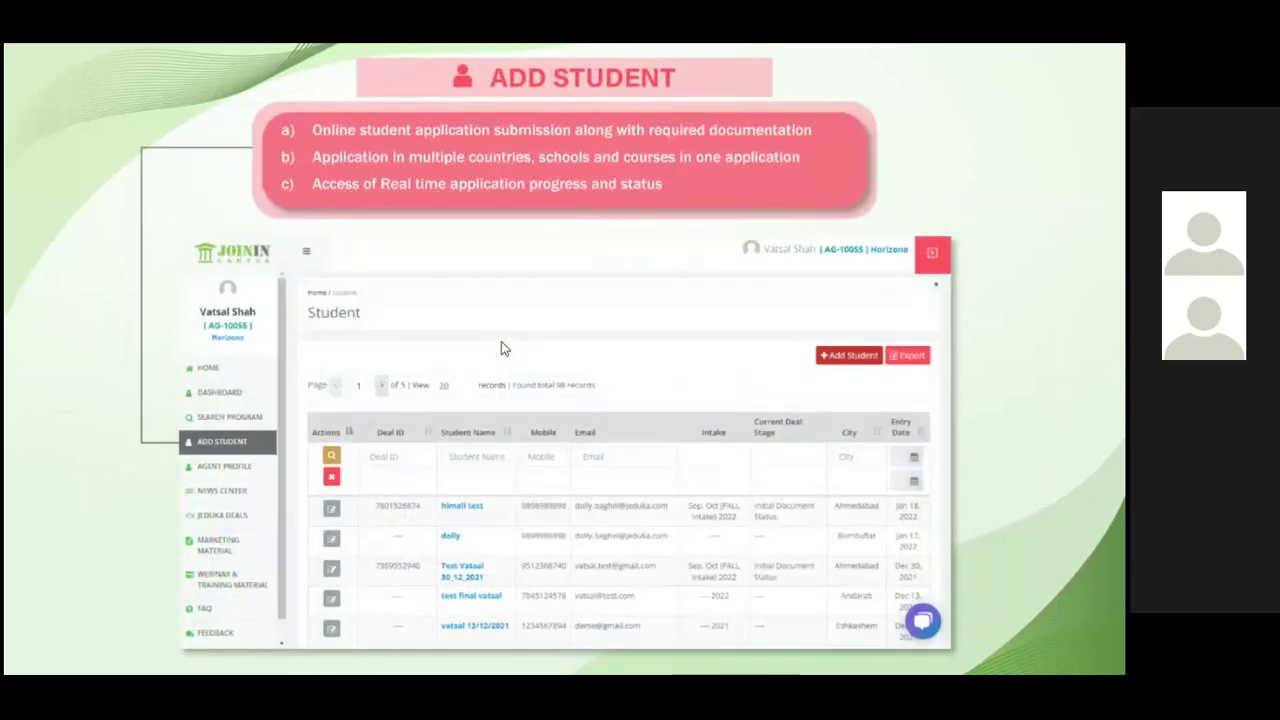
- Advance through the Agent Profile, Jeduka Deals, Marketing, Webinar, FAQ and Feedback slides to Thank you
{"action": "key", "text": "Right"}
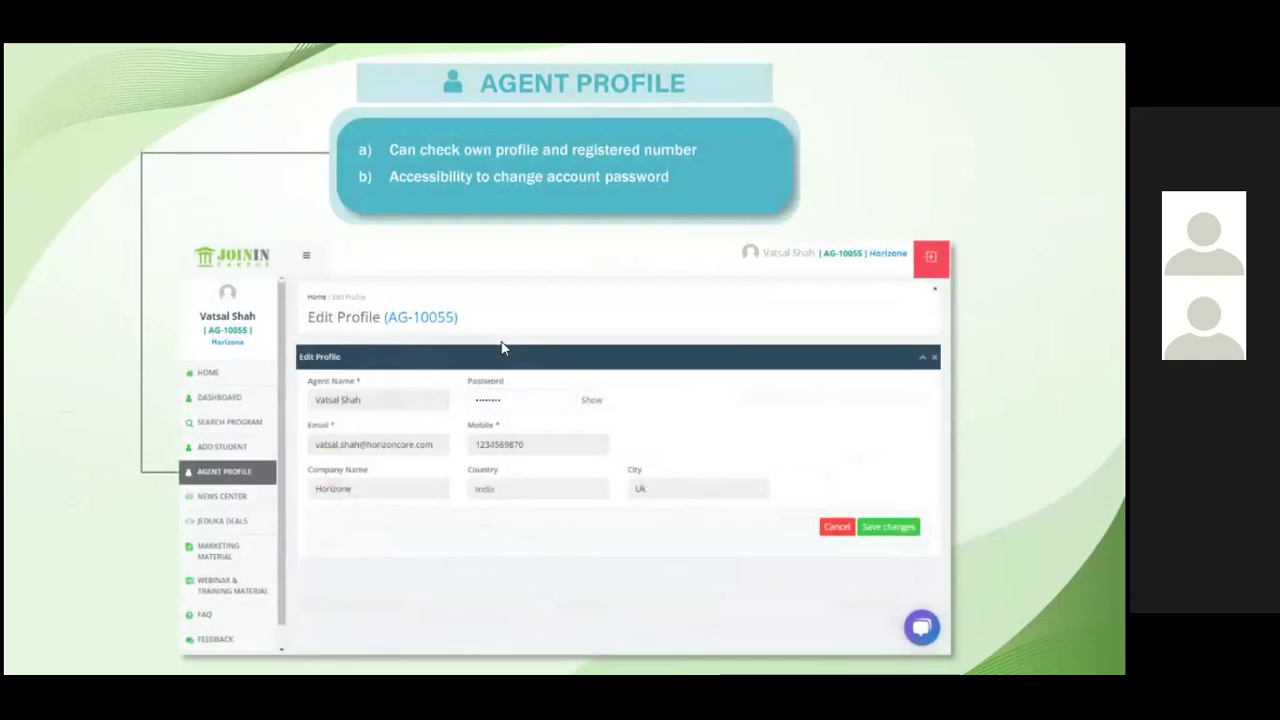
{"action": "key", "text": "Right"}
{"action": "key", "text": "Right"}
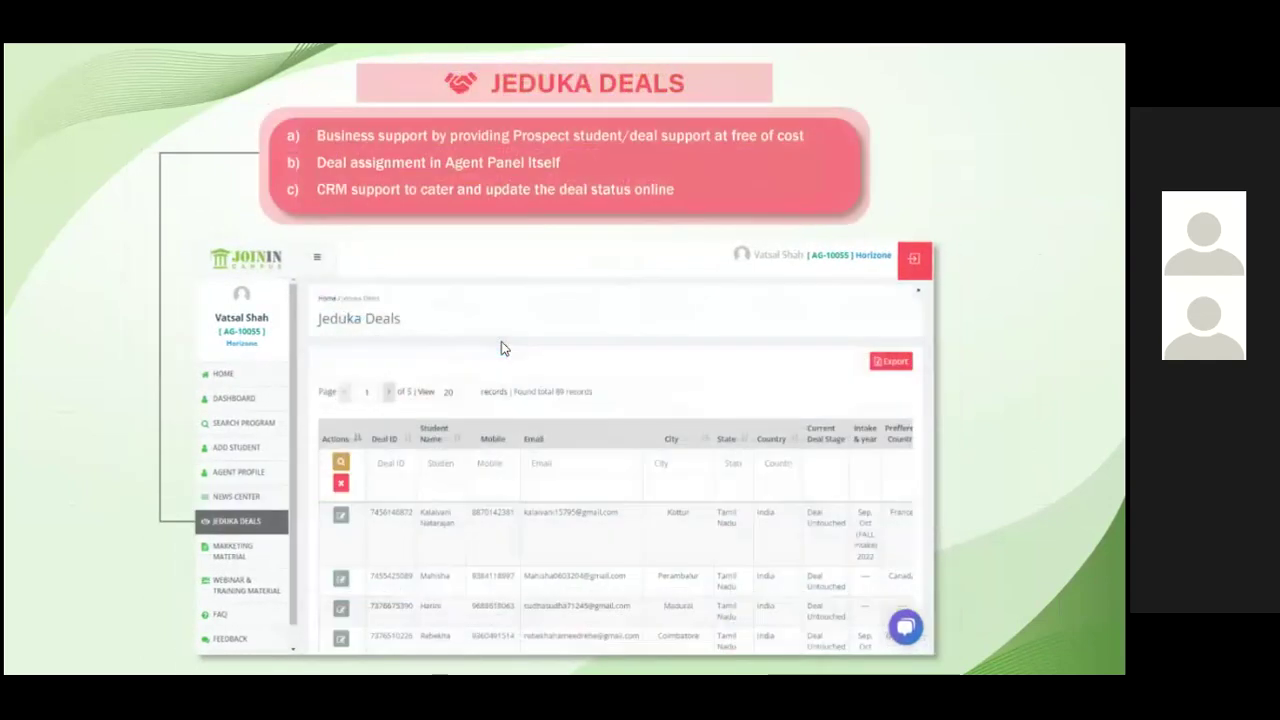
{"action": "key", "text": "Right"}
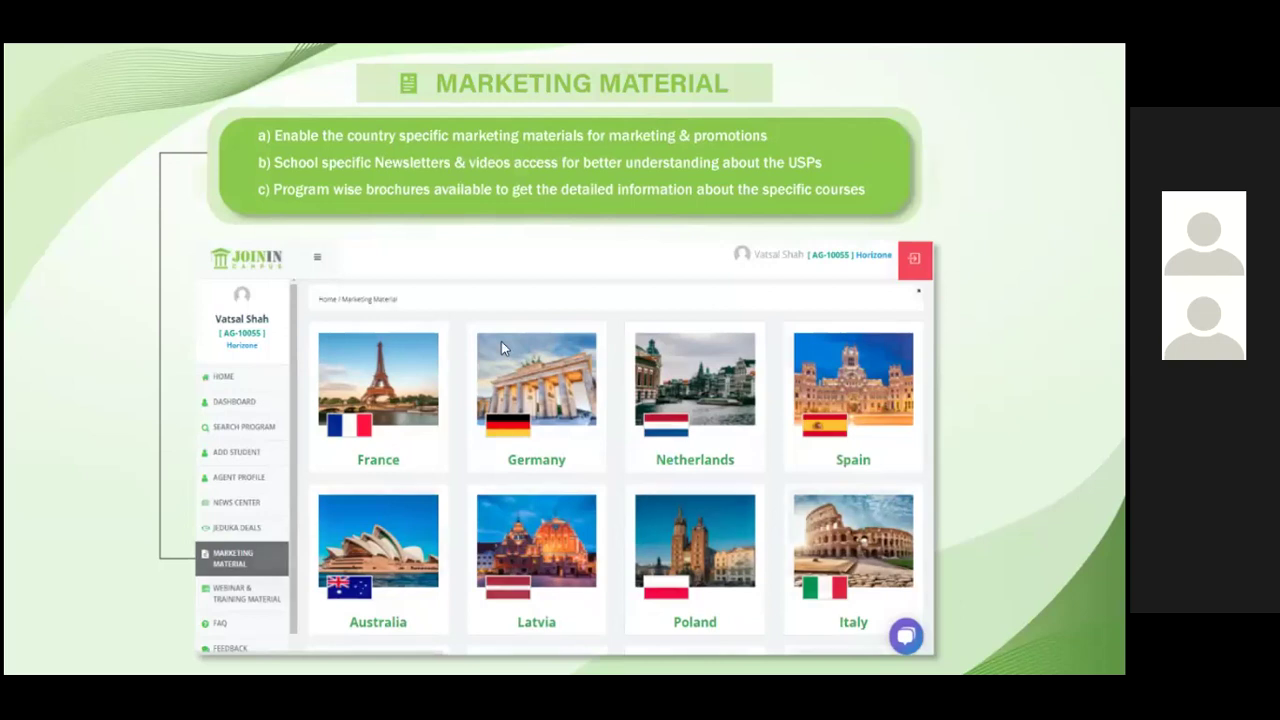
{"action": "key", "text": "Right"}
{"action": "key", "text": "Right"}
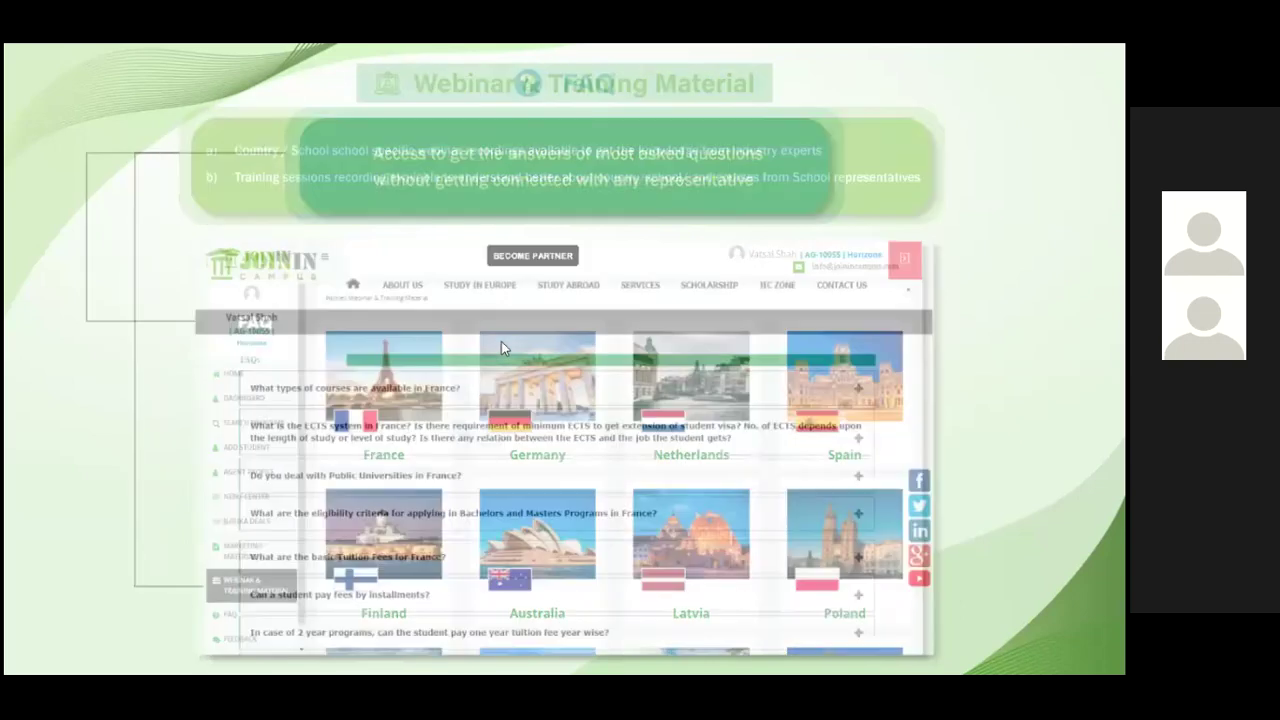
{"action": "key", "text": "Right"}
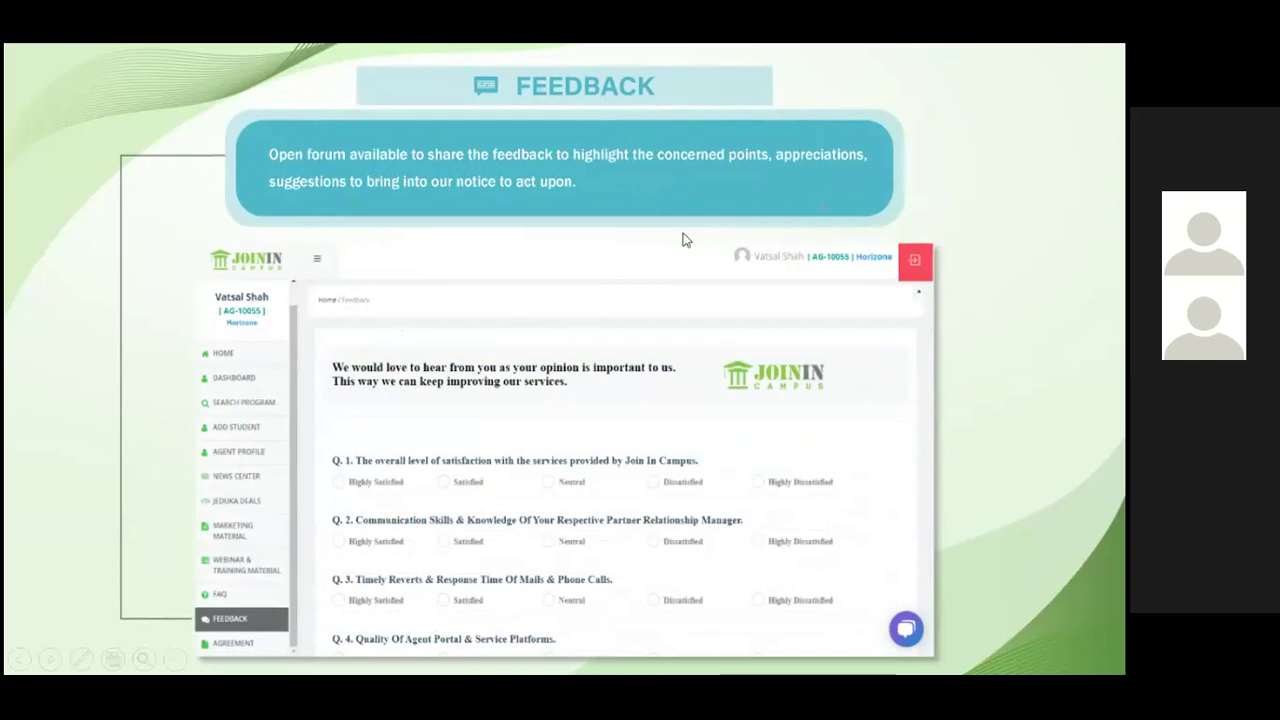
{"action": "left_click", "coordinate": [752, 226]}
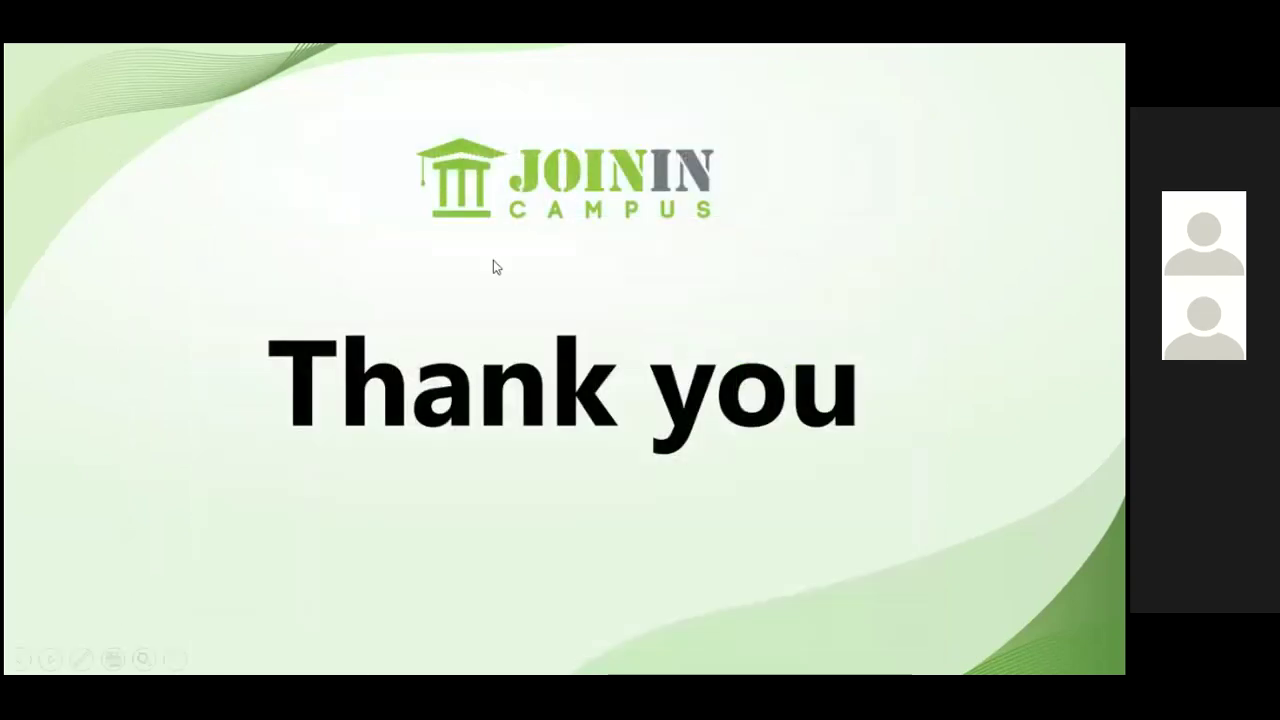